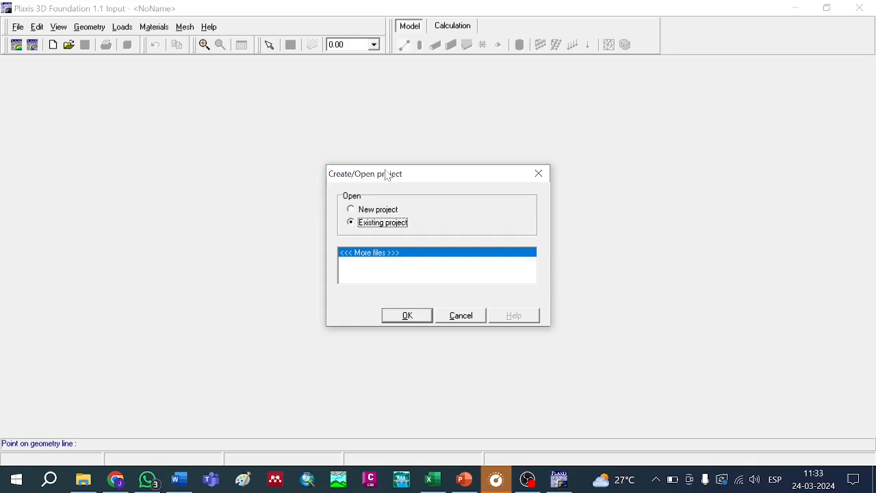
Create a new project and give it the title ZAPATAS
left_click(377, 209)
left_click(418, 315)
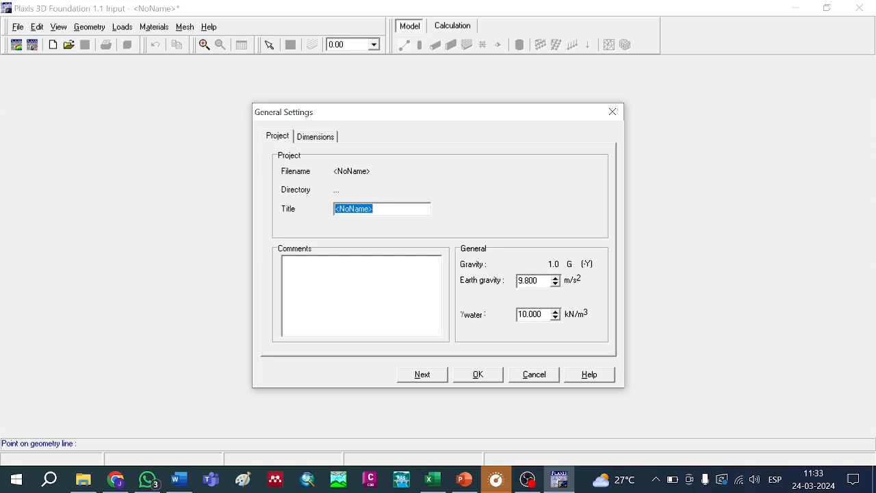
type("ZAPATAS")
Set the geometry dimensions to Xmax 15 m and Zmax 15 m with a grid spacing of 0.5 m
left_click(311, 139)
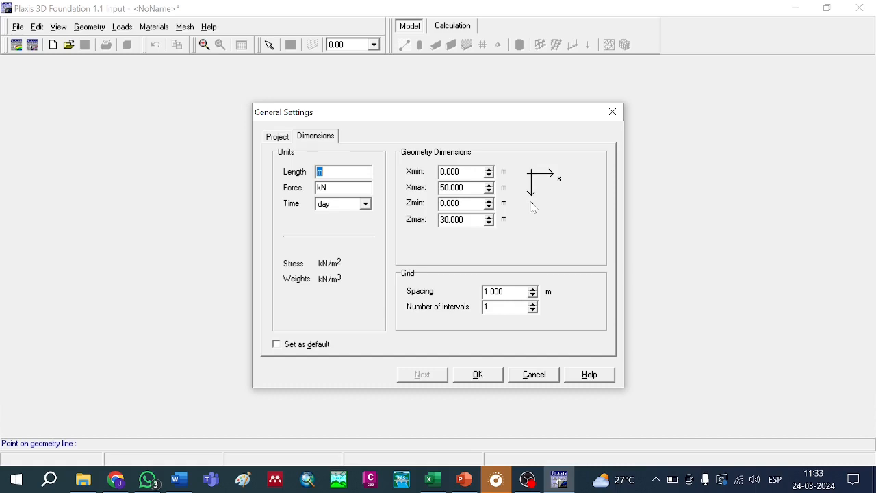
left_click_drag(463, 188, 440, 188)
type("15")
key("Tab")
key("Tab")
type("15")
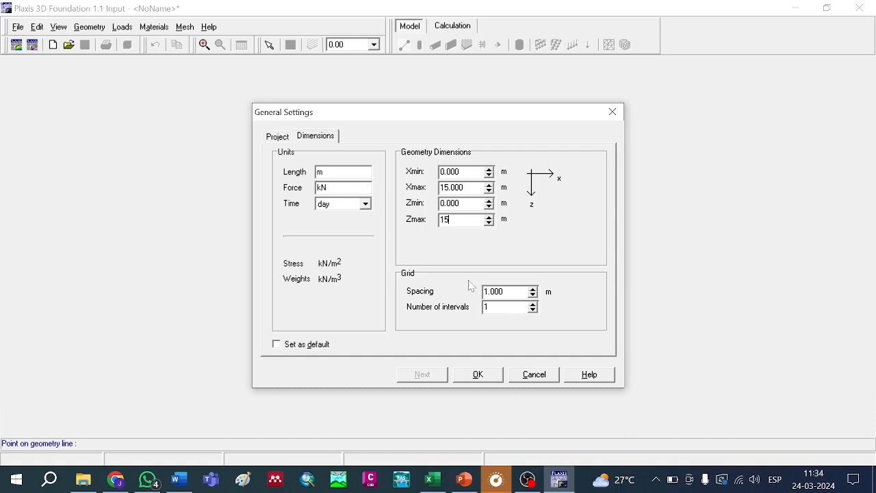
key("Tab")
type("0.5")
left_click(478, 374)
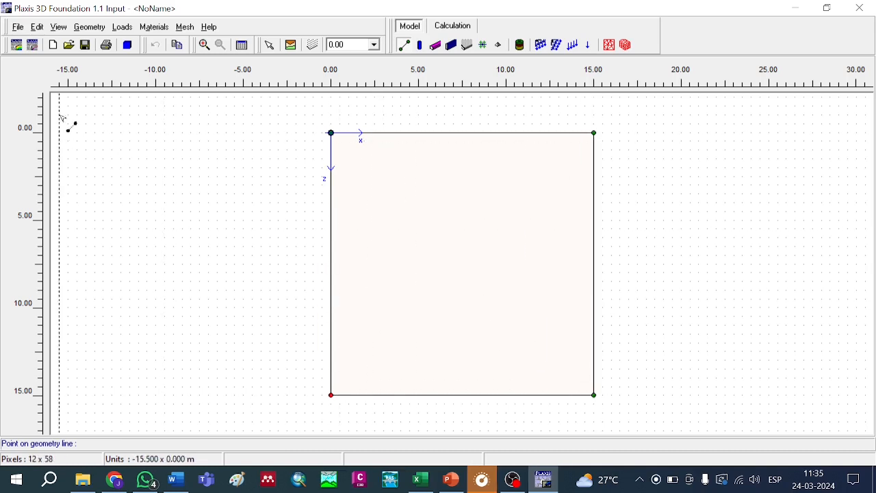
Save the project as ZAPATAS in the ZAPATA folder on the desktop (Escritorio)
left_click(22, 30)
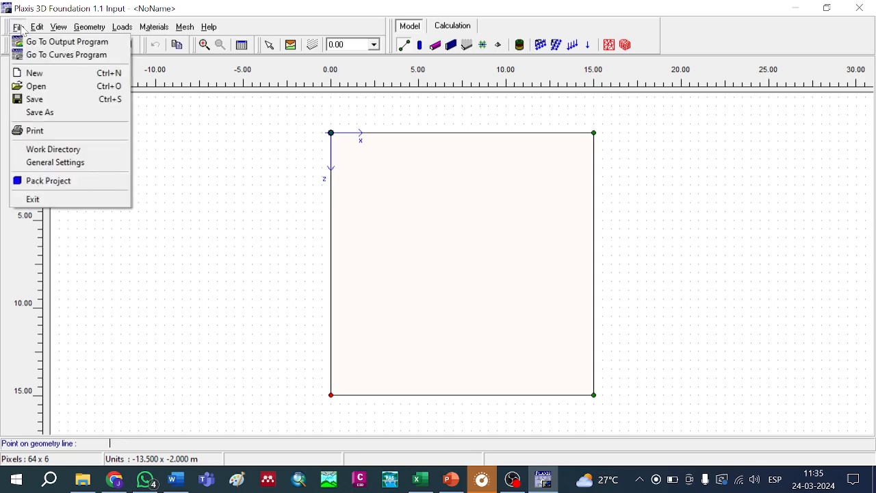
left_click(39, 113)
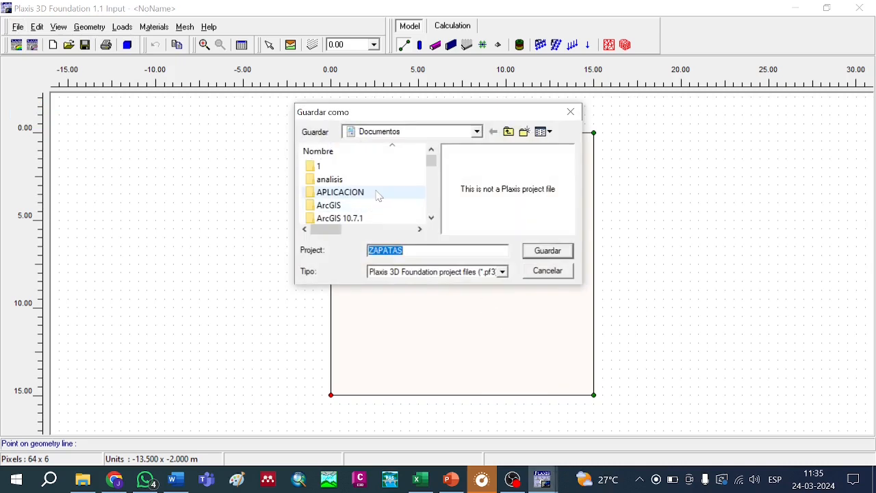
left_click(472, 133)
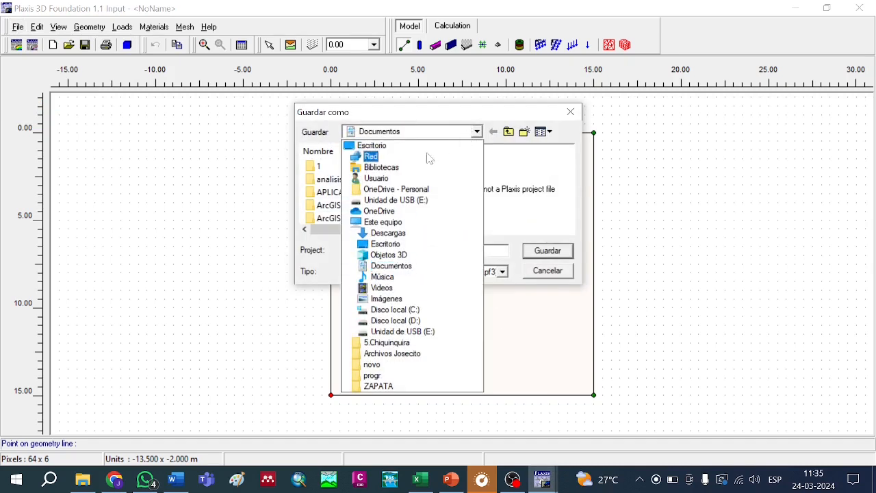
left_click(369, 146)
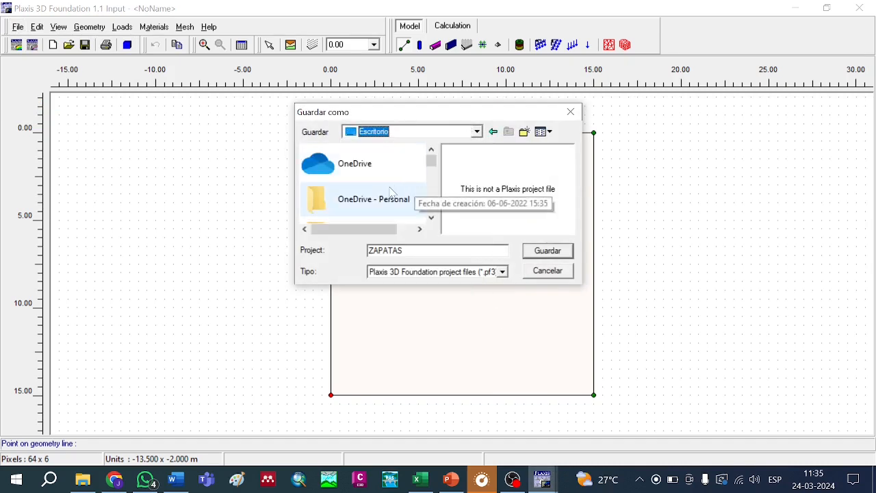
scroll(390, 192, "down", 6)
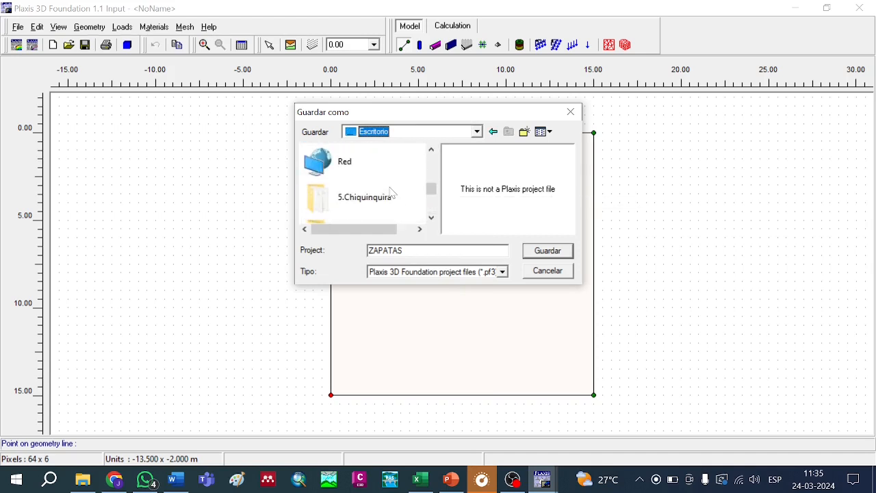
scroll(391, 192, "down", 5)
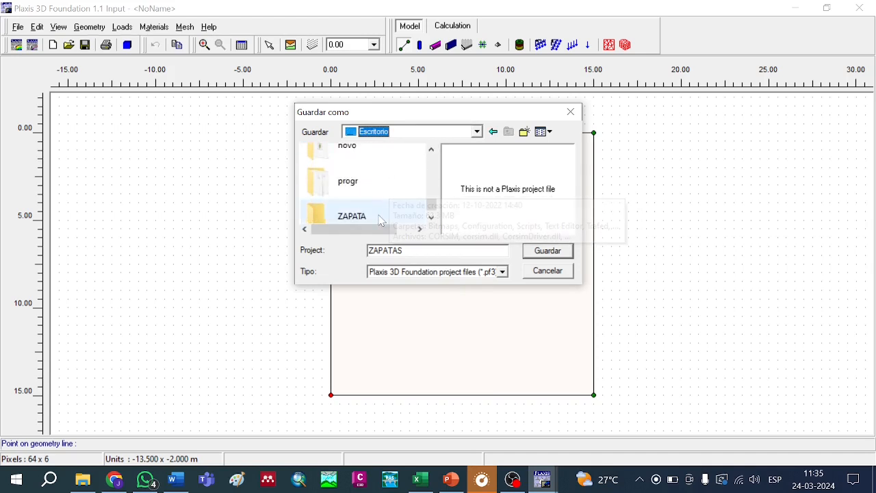
double_click(381, 216)
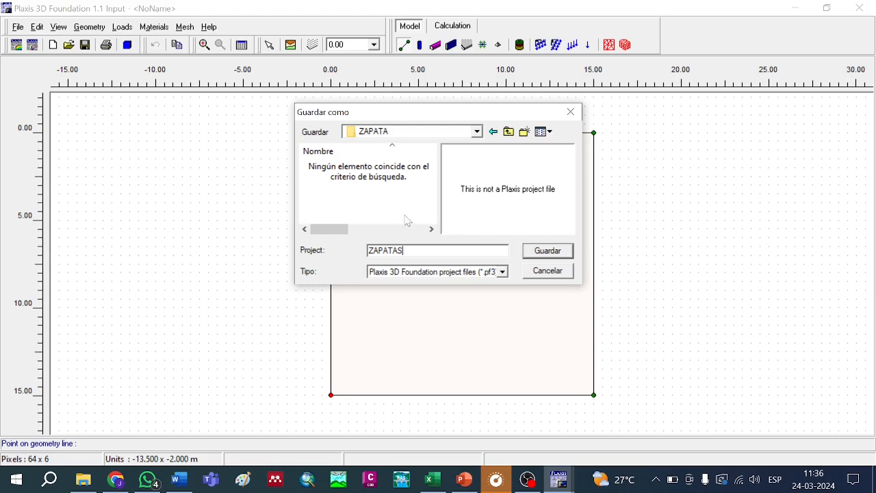
left_click(549, 252)
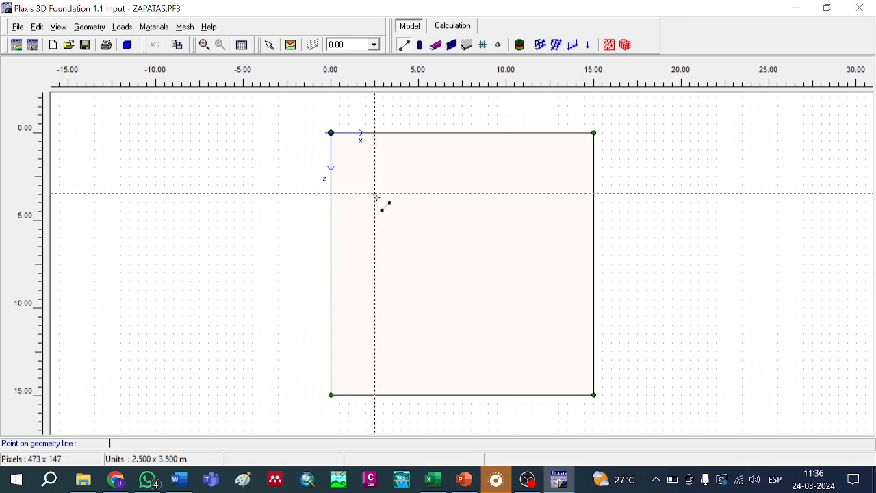
Start a new material set in the project database for soils and interfaces
left_click(155, 28)
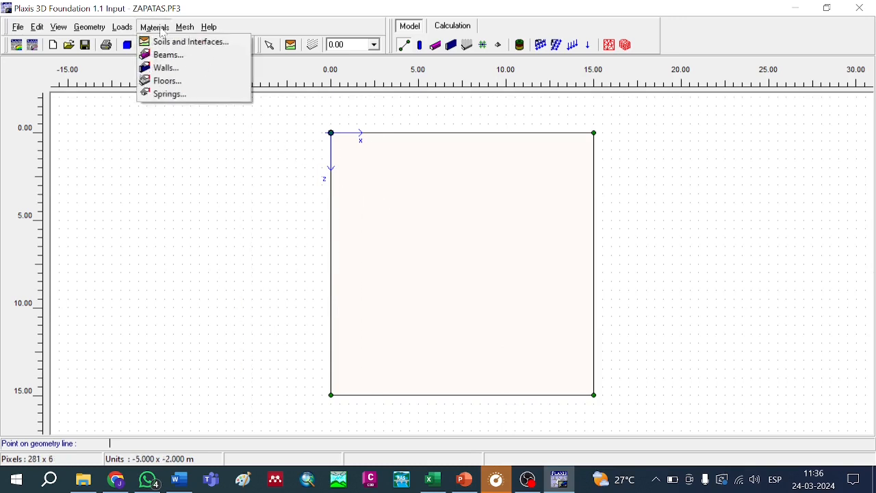
left_click(166, 44)
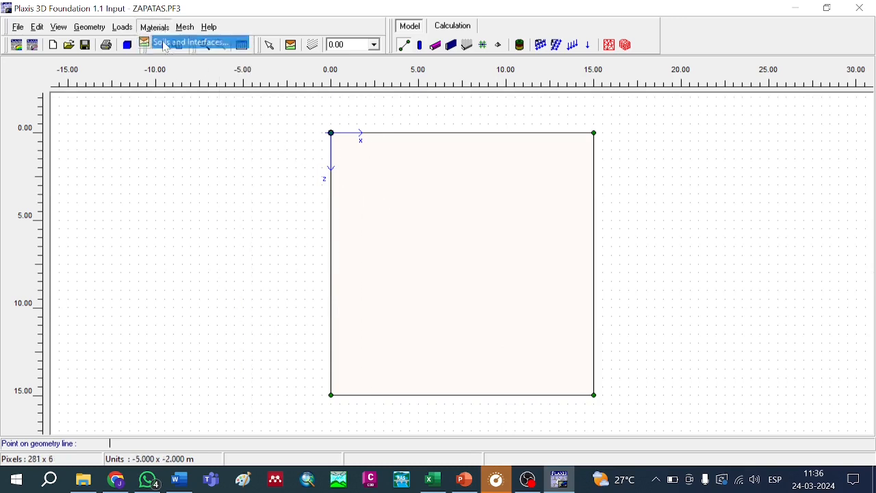
left_click_drag(434, 110, 441, 126)
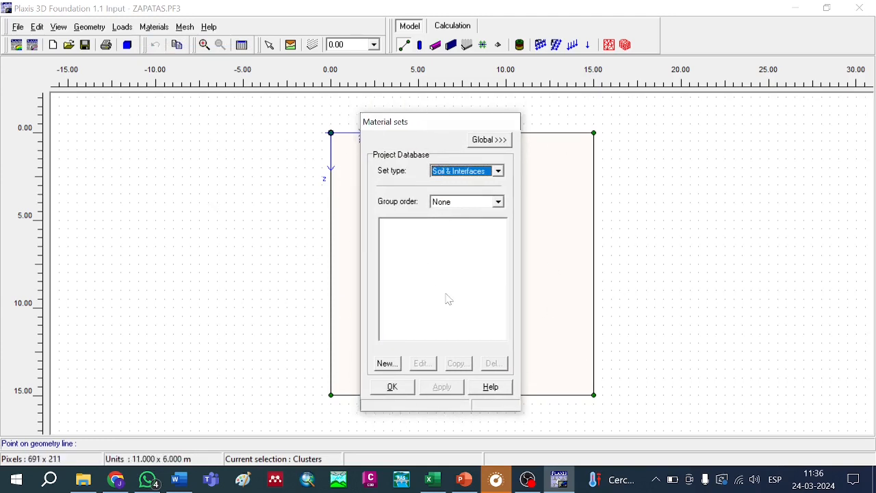
left_click(387, 362)
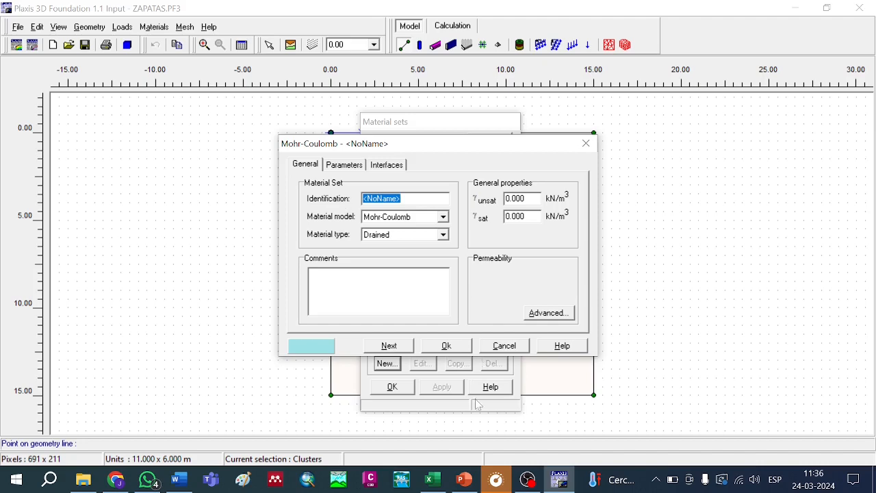
Switch to PowerPoint and examine the soil properties table and the shallow foundation diagram with the three soil types
left_click(465, 480)
scroll(89, 206, "up", 3)
left_click(102, 198)
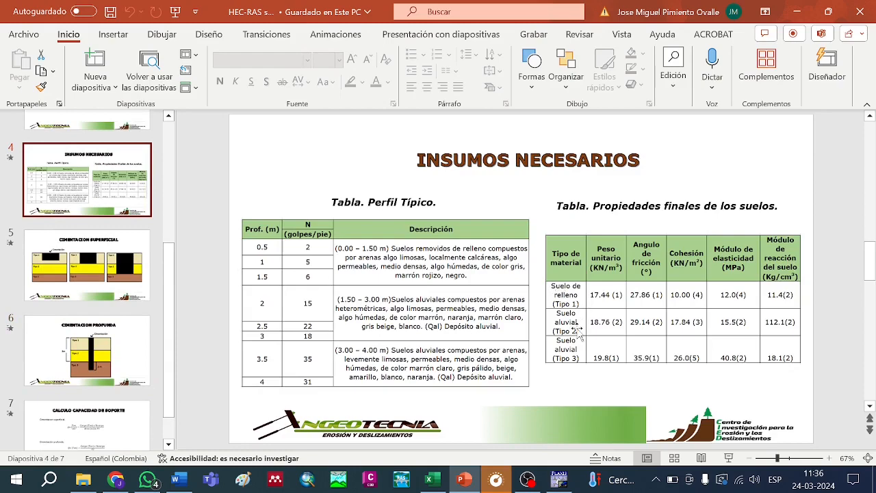
left_click(465, 480)
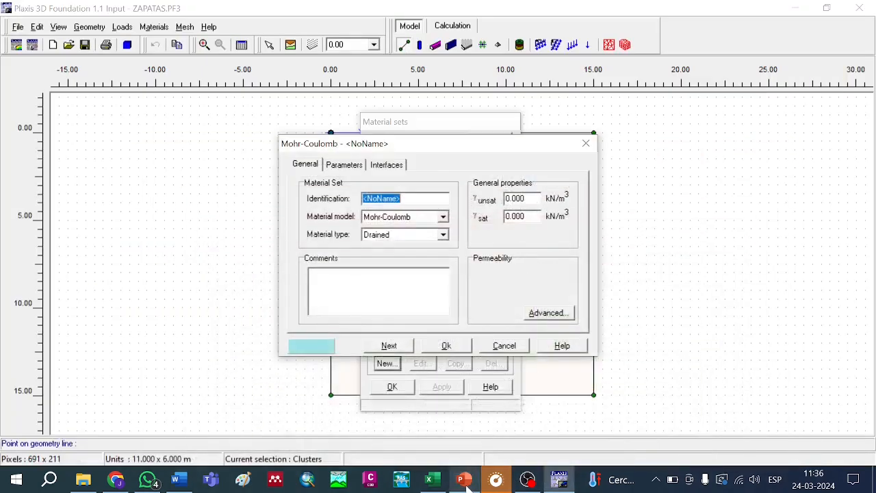
left_click(464, 480)
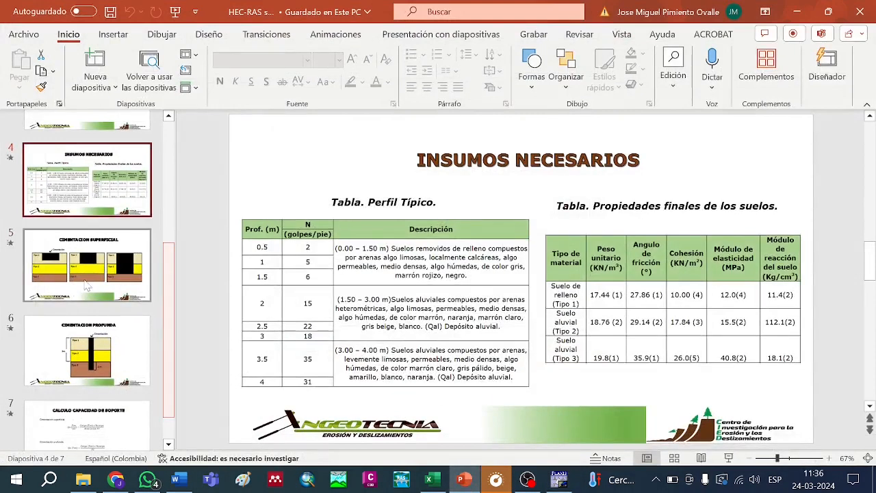
left_click(48, 291)
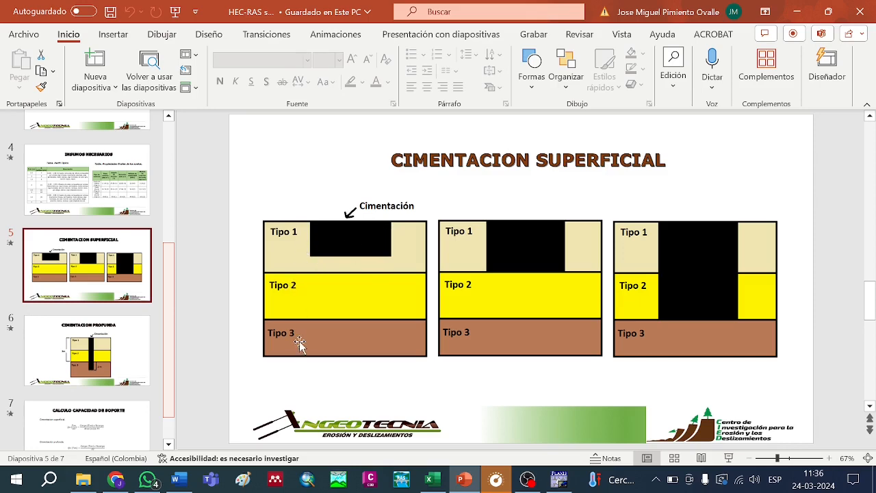
scroll(269, 323, "up", 1)
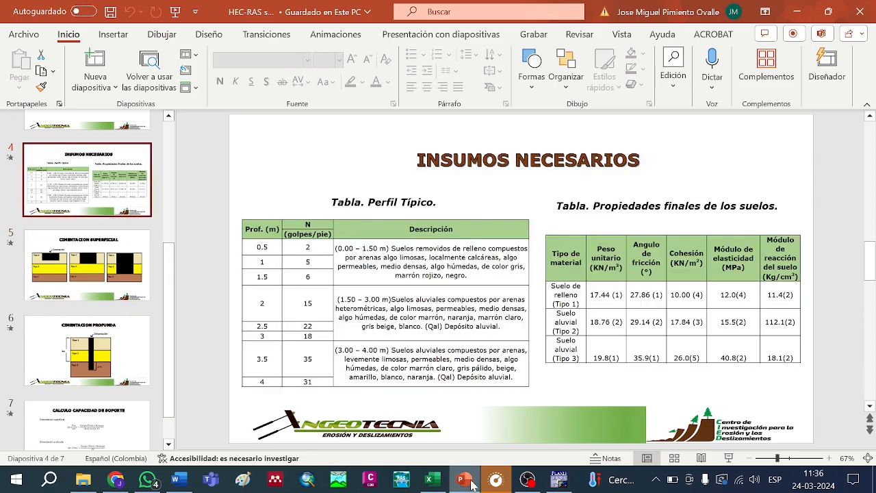
mouse_move(468, 483)
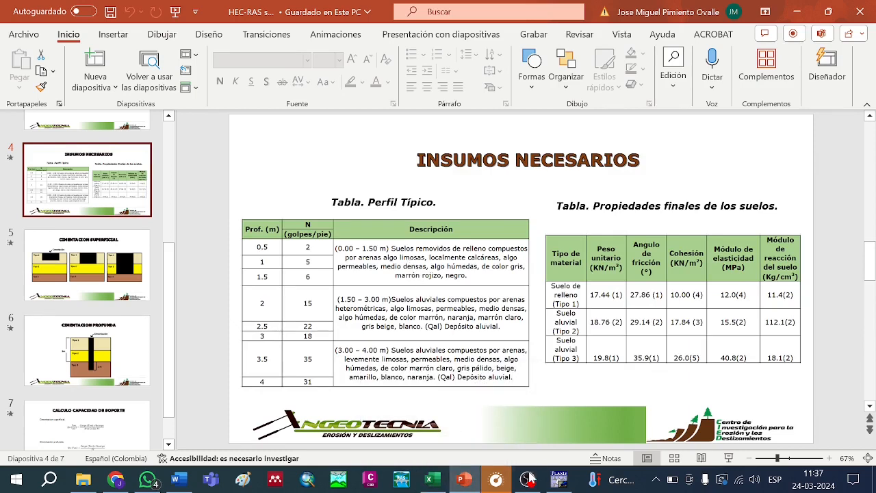
Return to Plaxis, name the material set Tipo 1, and set its unsaturated weight to 17.44 and saturated weight to 19.44 kN/m³
left_click(559, 479)
type("Tipo 1")
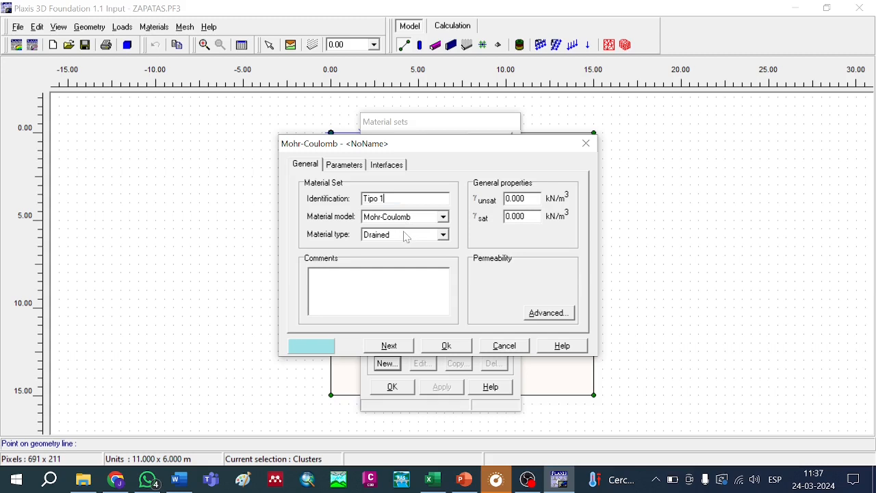
left_click(507, 198)
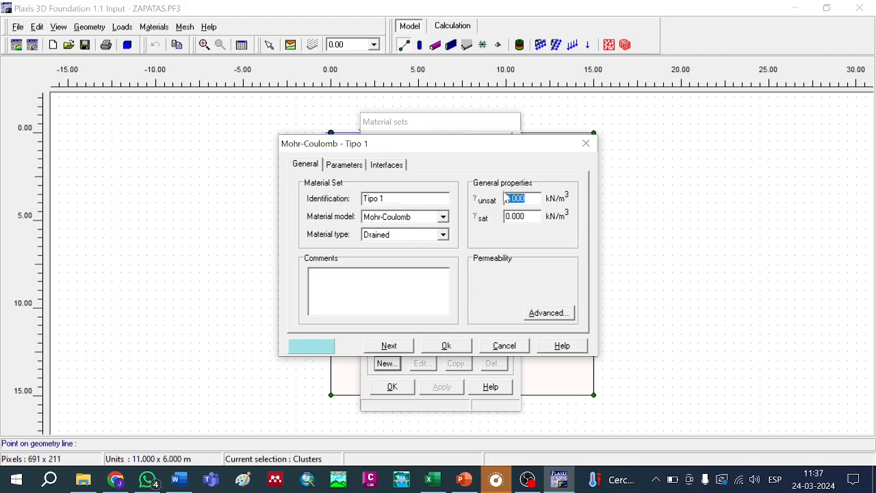
left_click(465, 479)
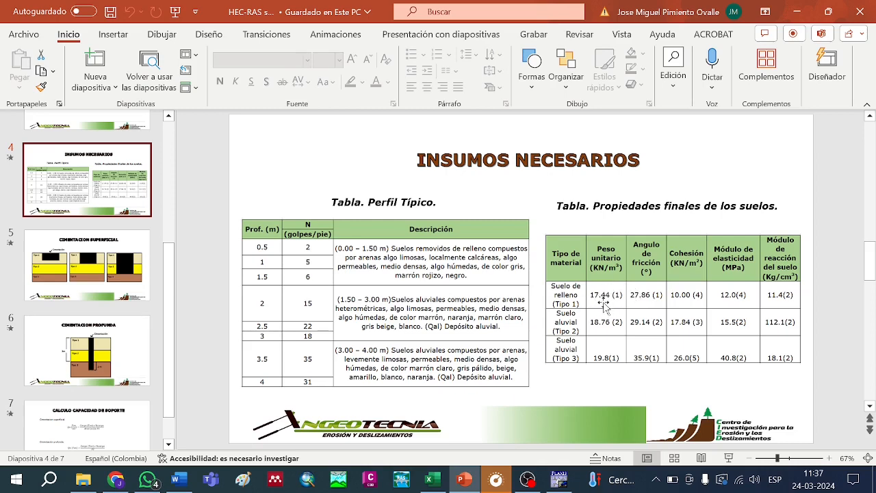
left_click(560, 479)
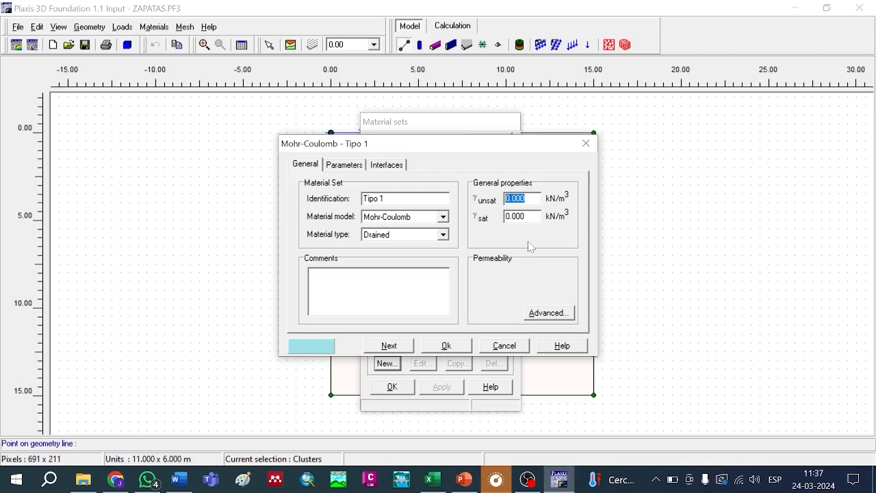
type("17.44")
left_click(525, 216)
left_click_drag(525, 216, 495, 222)
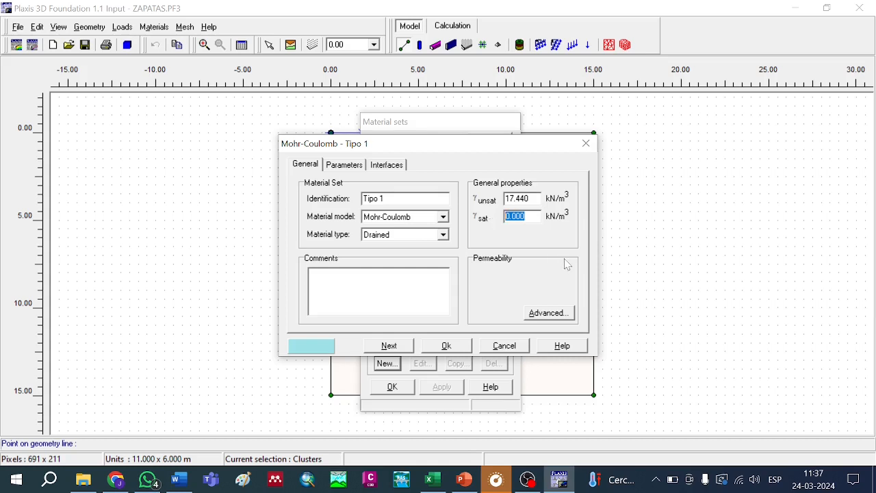
type("19.44")
Set the Tipo 1 stiffness to an Eref of 12000 kN/m² and a Poisson's ratio of 0.4, consulting the PowerPoint soil table
left_click(344, 165)
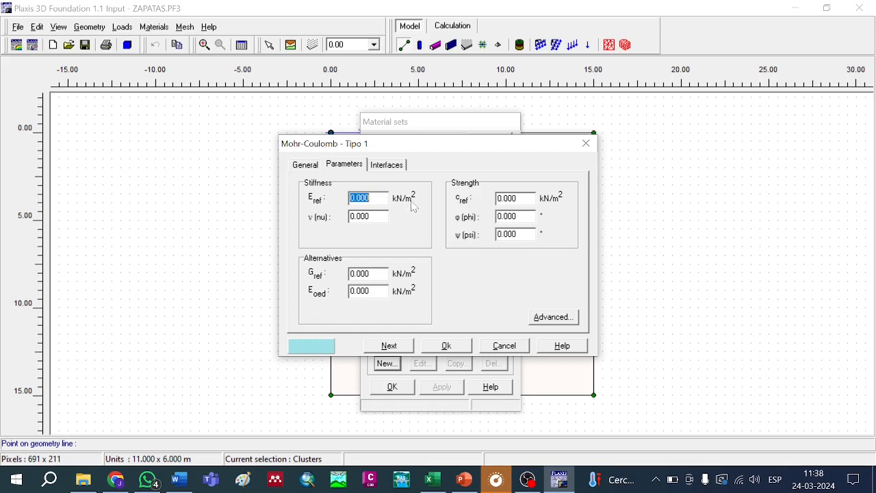
left_click(468, 480)
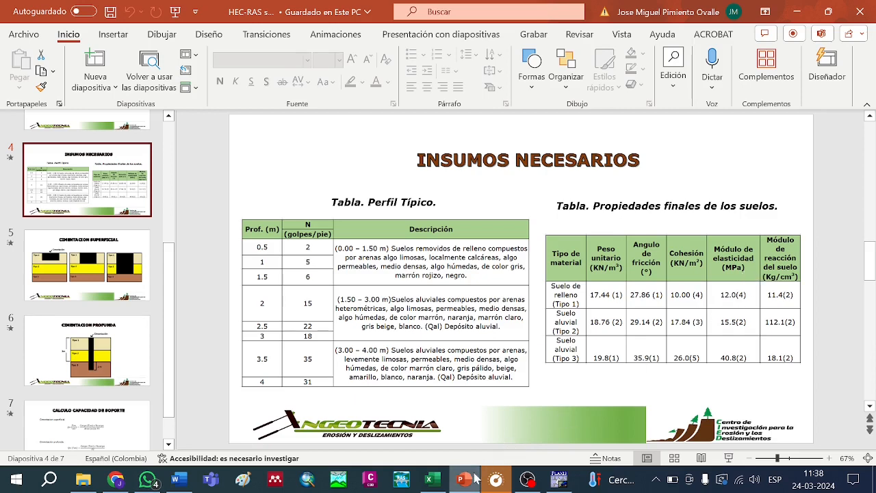
left_click(559, 479)
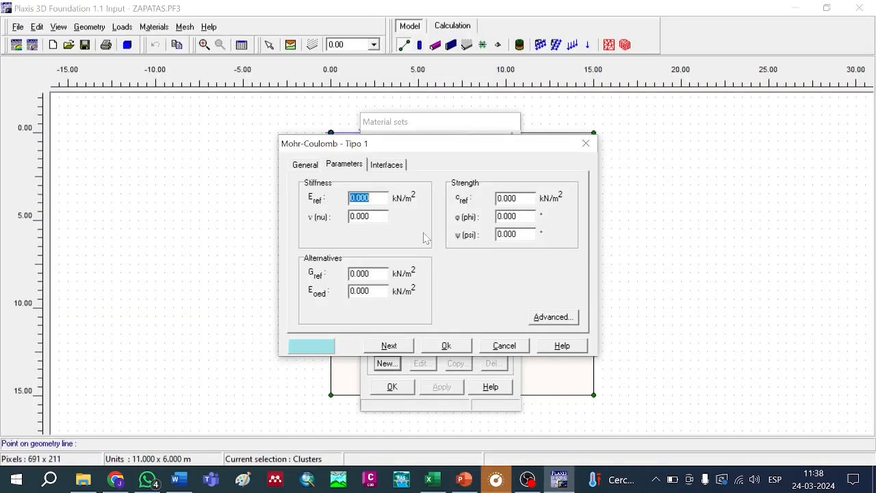
type("12000")
left_click(515, 198)
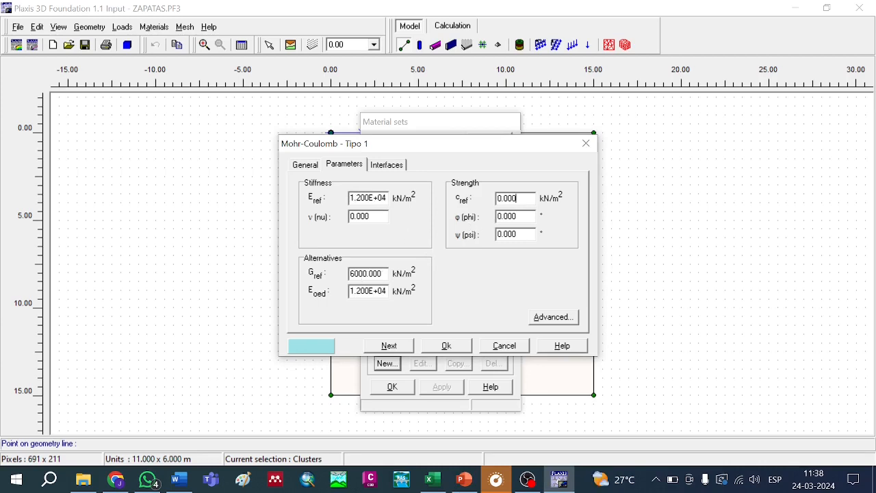
left_click(386, 218)
left_click(465, 479)
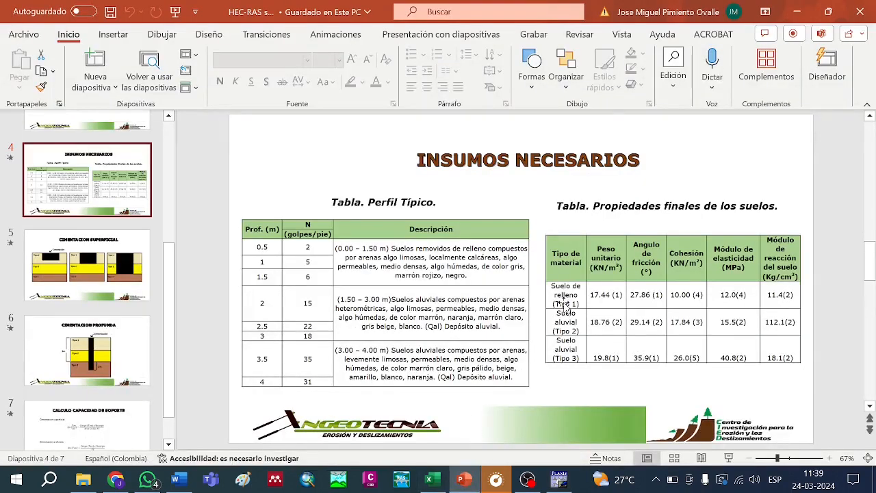
left_click(465, 480)
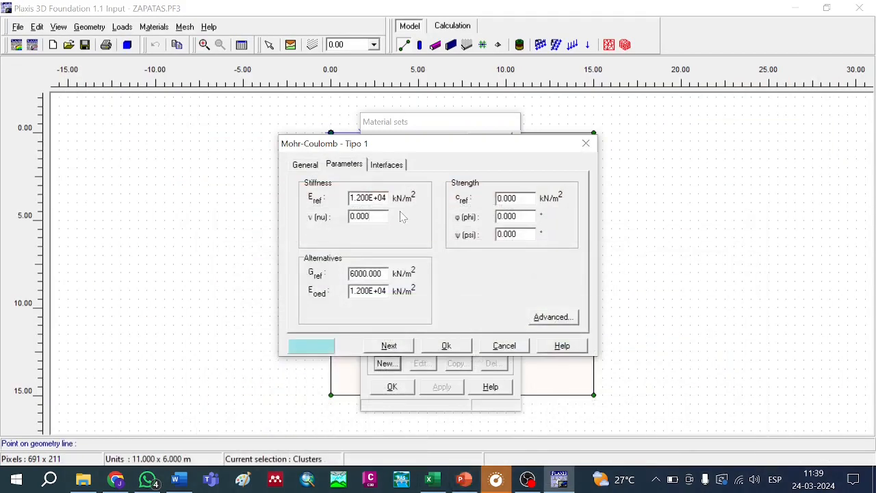
left_click_drag(360, 217, 350, 216)
type("0.4")
Set the Tipo 1 strength to a cohesion of 10 kN/m² and a friction angle of 27.86°, consulting the PowerPoint soil table
left_click_drag(515, 198, 482, 198)
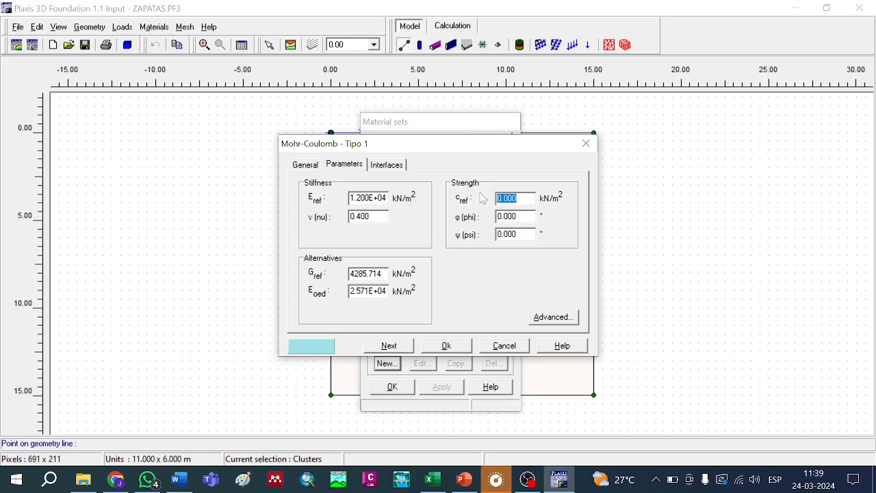
left_click(464, 479)
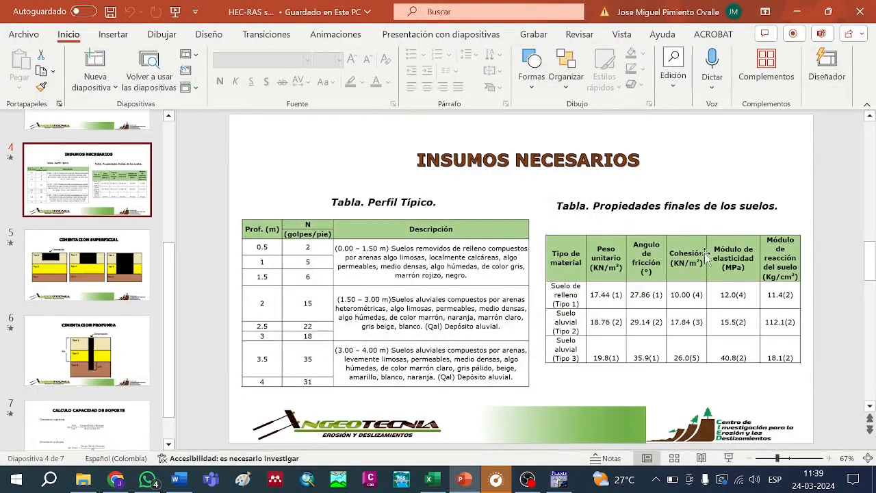
left_click(464, 479)
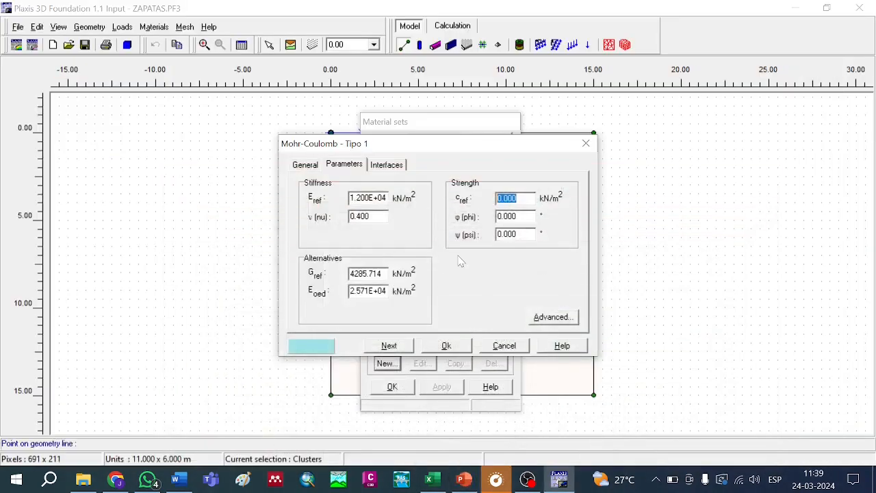
type("10")
key("Tab")
left_click(467, 481)
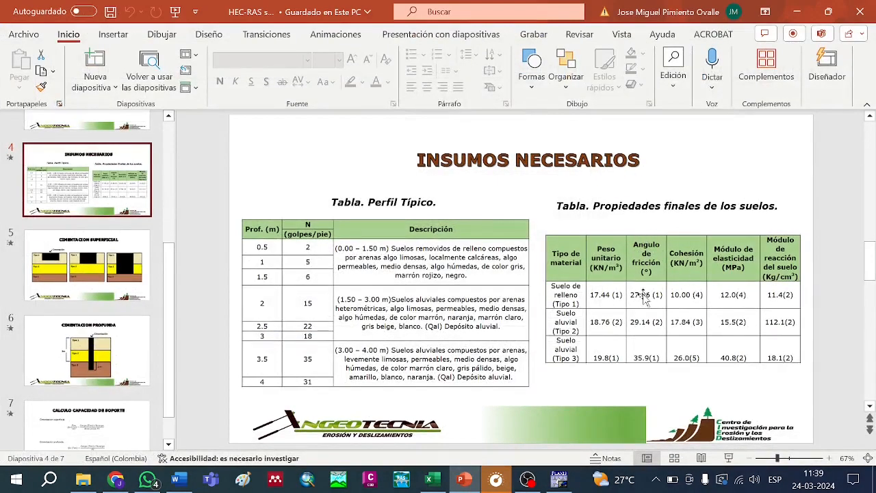
left_click(465, 479)
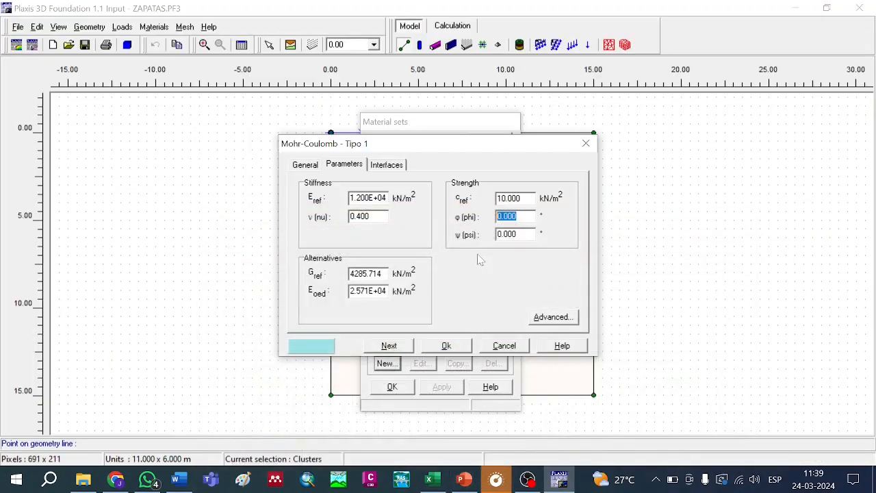
type("27.86")
left_click(516, 234)
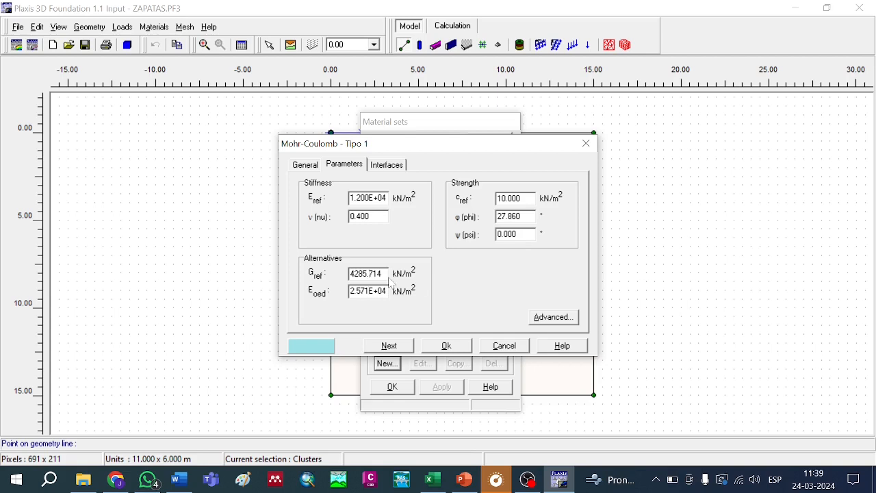
Review the Tipo 1 general properties, keep its light blue display colour, and save the material set
left_click(313, 169)
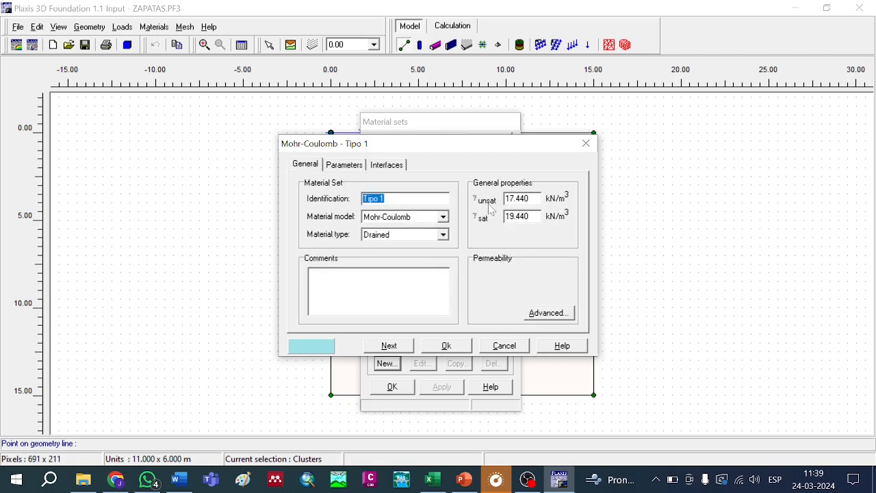
left_click(345, 166)
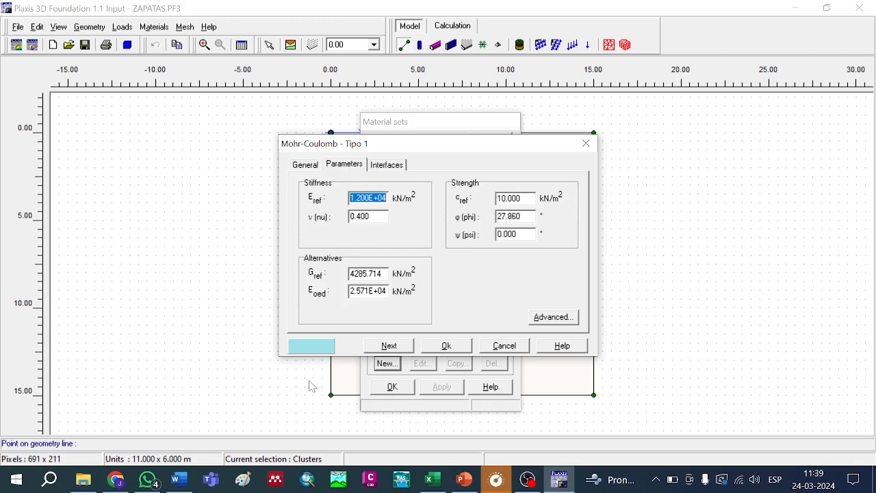
left_click(313, 346)
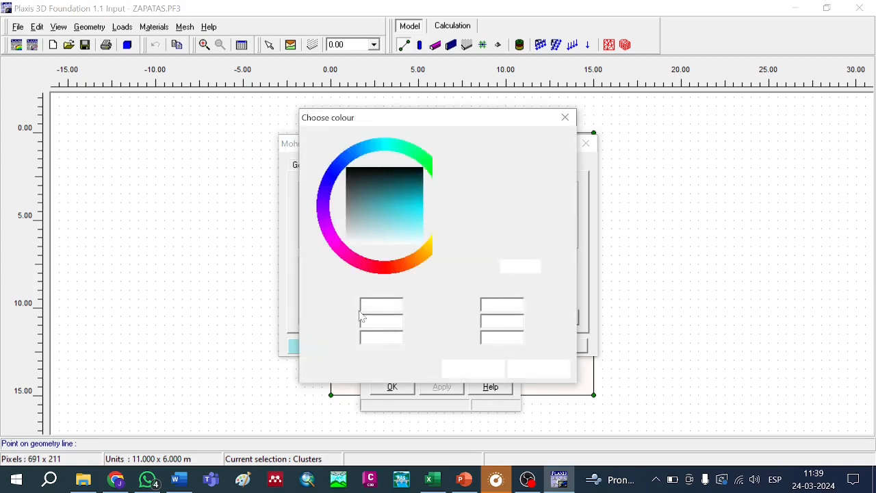
left_click(479, 369)
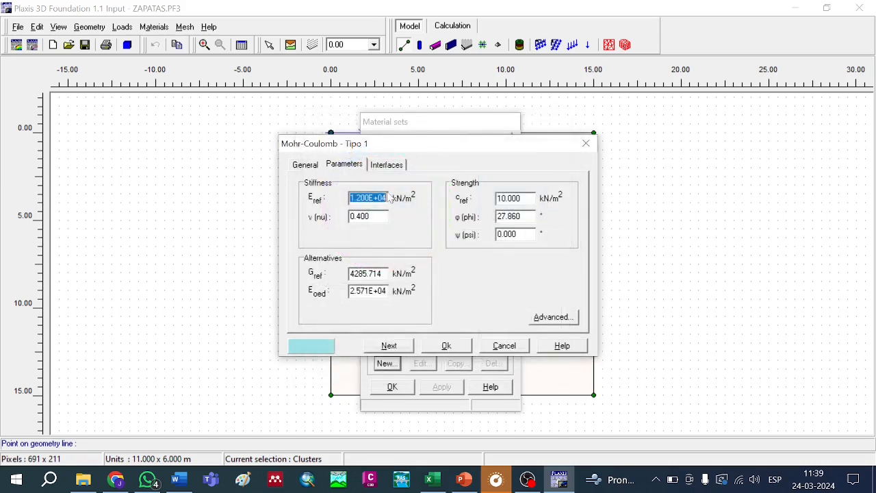
left_click(451, 346)
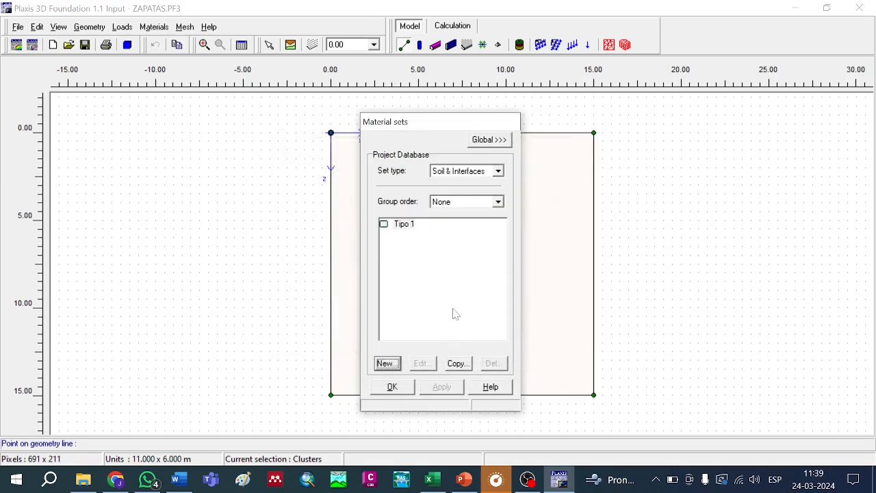
Create a soil material set named Tipo 2 with an unsaturated weight of 18.76 and a saturated weight of 20.76 kN/m³
left_click(387, 363)
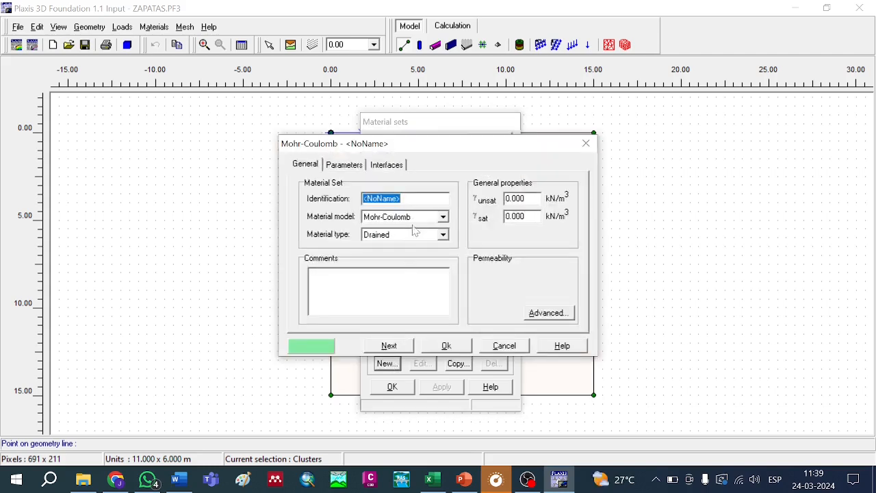
type("Tipo 2")
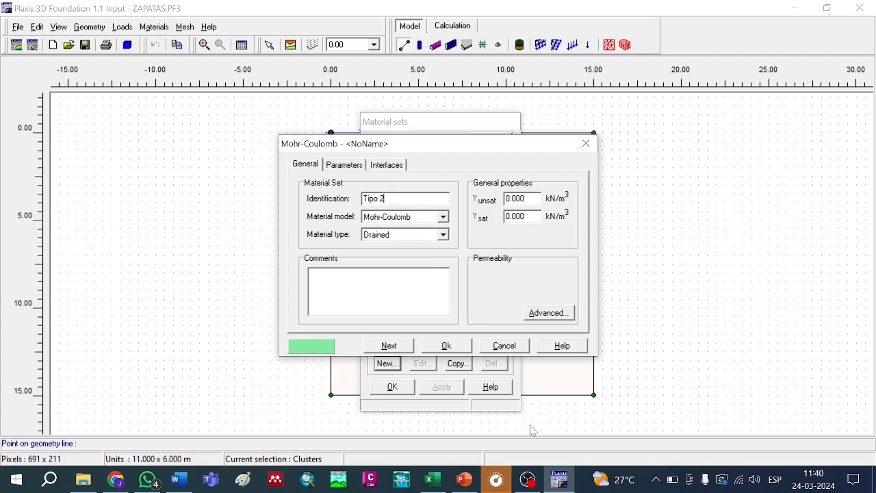
left_click(465, 479)
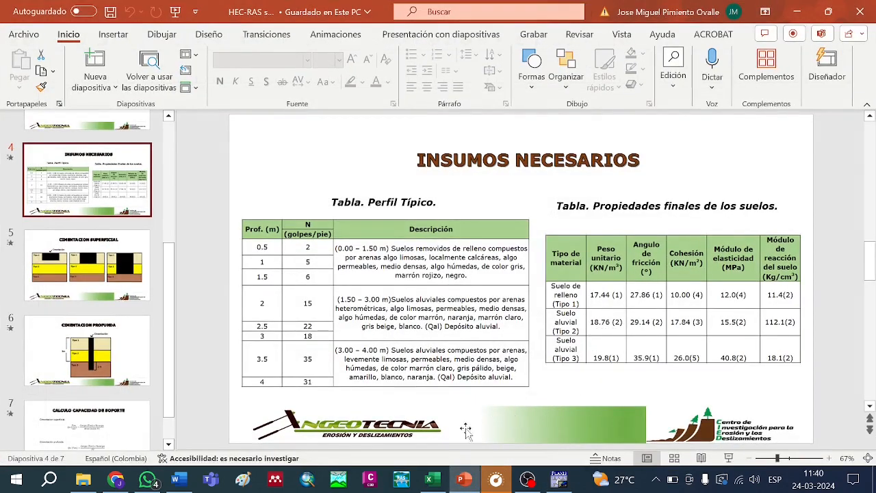
left_click(465, 479)
left_click(521, 198)
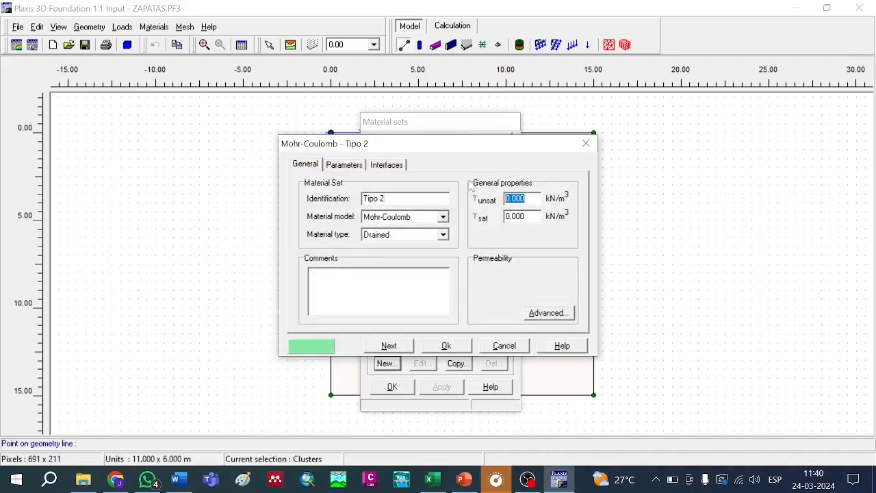
type("18.760")
key("Tab")
type("2")
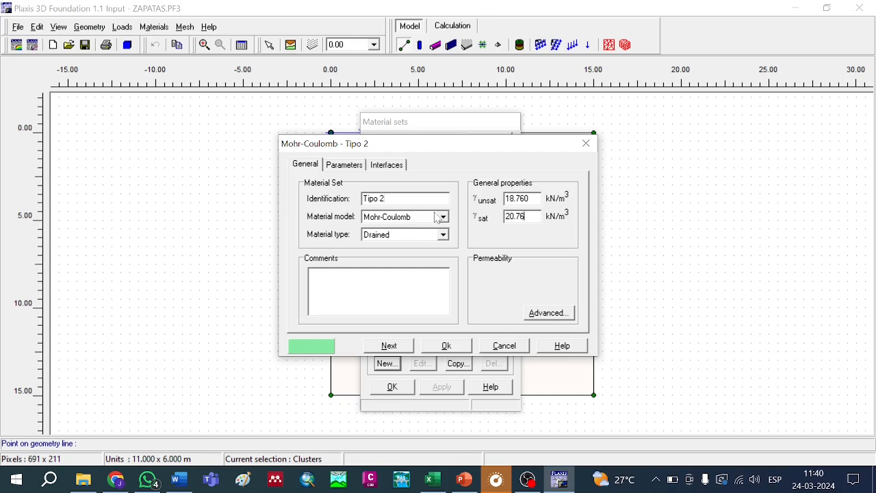
type("0.76")
Open the Tipo 2 stiffness and strength parameters and consult the soil properties table in PowerPoint
left_click(349, 166)
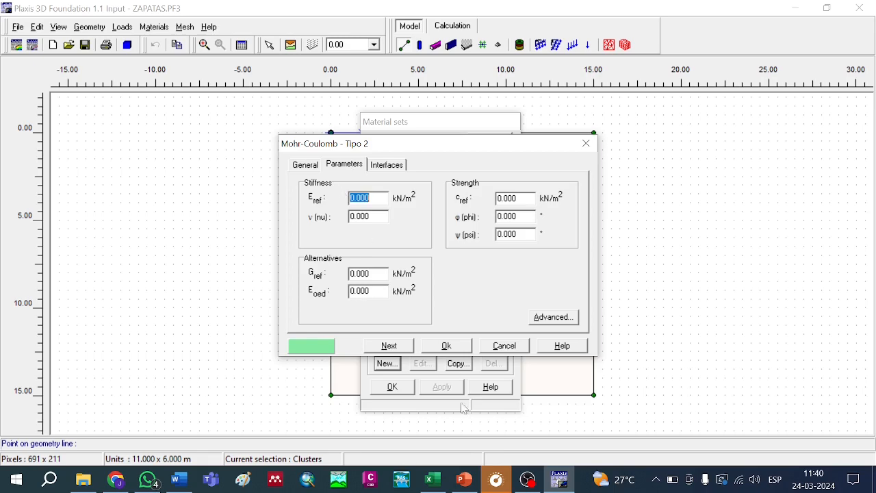
left_click(464, 480)
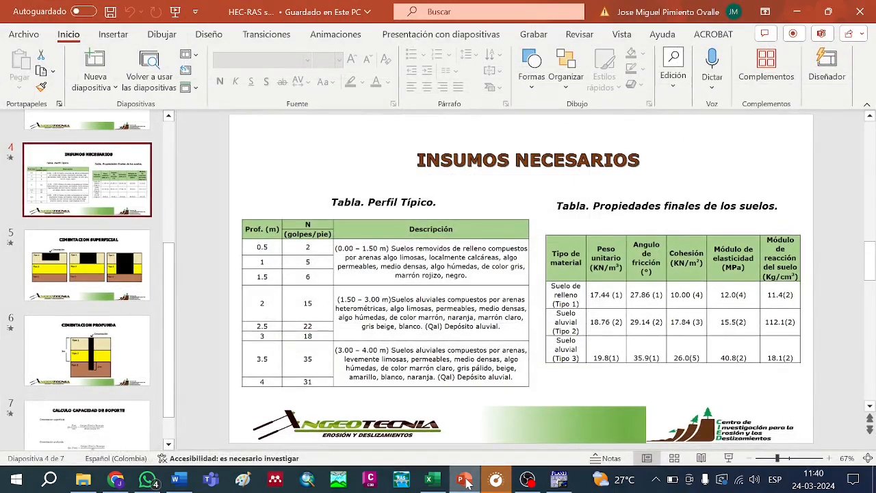
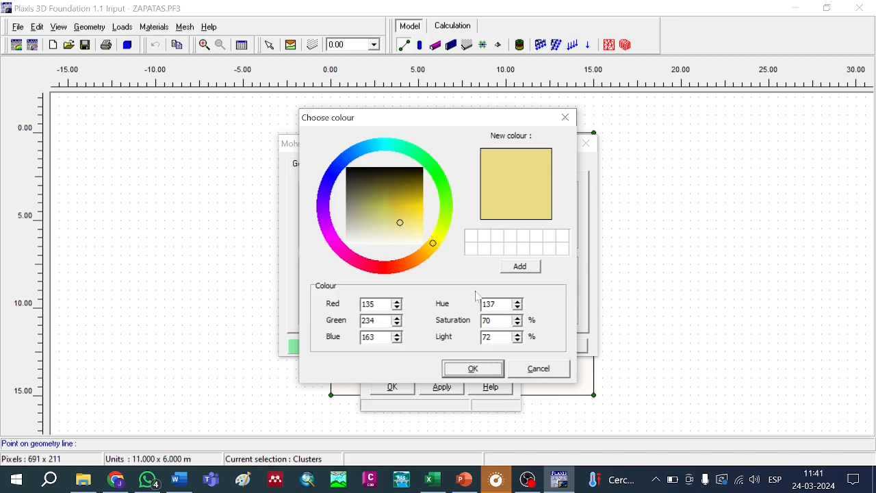
Apply the yellow display colour to the Tipo 2 material set and save it
left_click(472, 368)
left_click(438, 346)
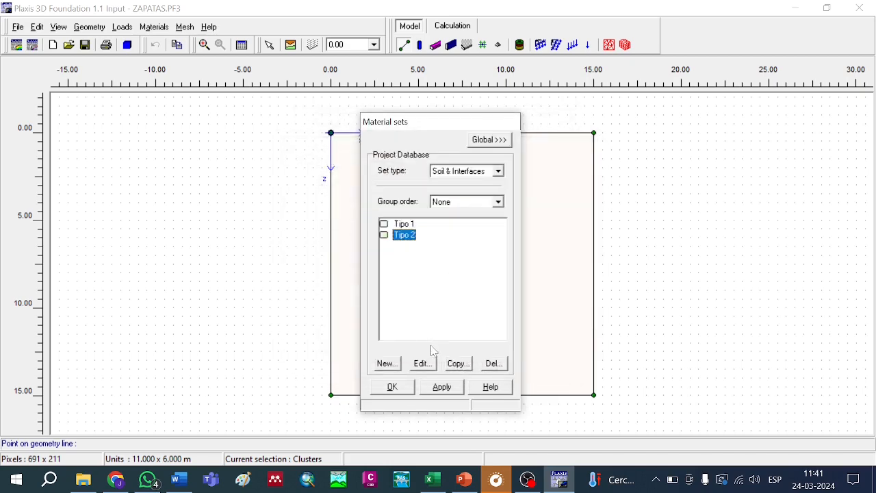
Create a soil material set named Tipo 3 with an unsaturated weight of 19.8 and a saturated weight of 21.8 kN/m³
left_click(386, 363)
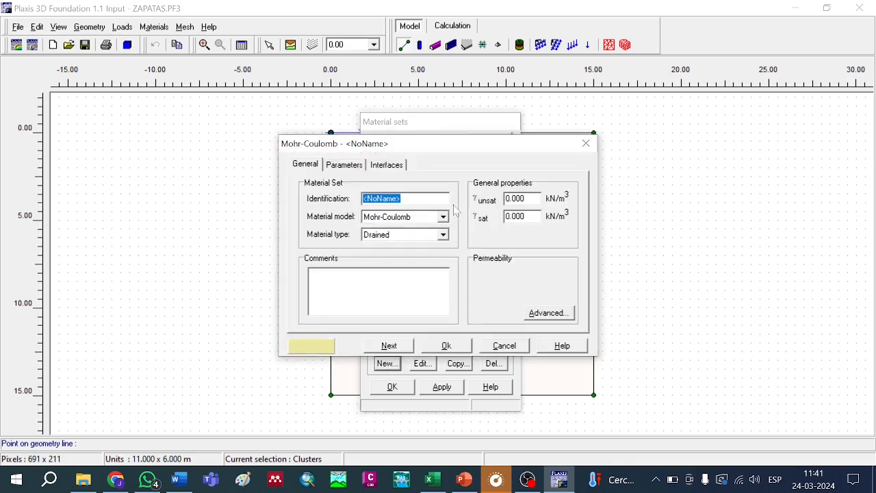
type("Tipo 3")
left_click(466, 480)
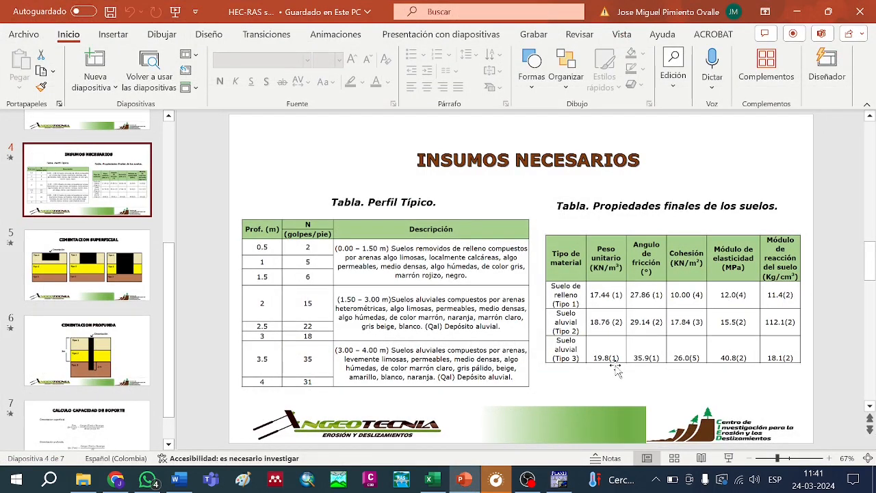
left_click(559, 480)
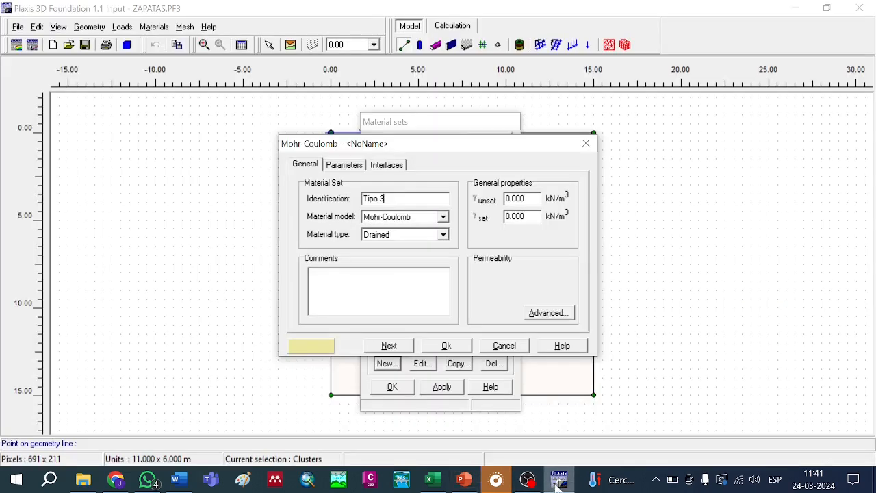
key("Tab")
type("19")
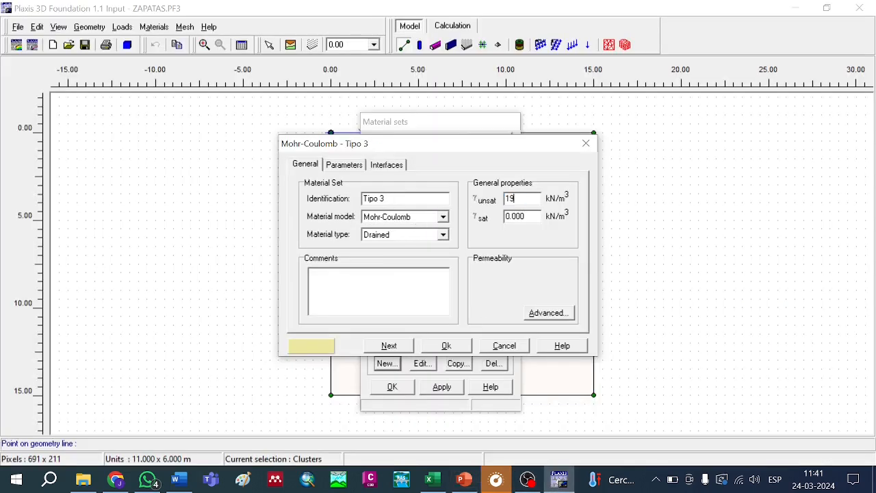
type(".8")
left_click(466, 481)
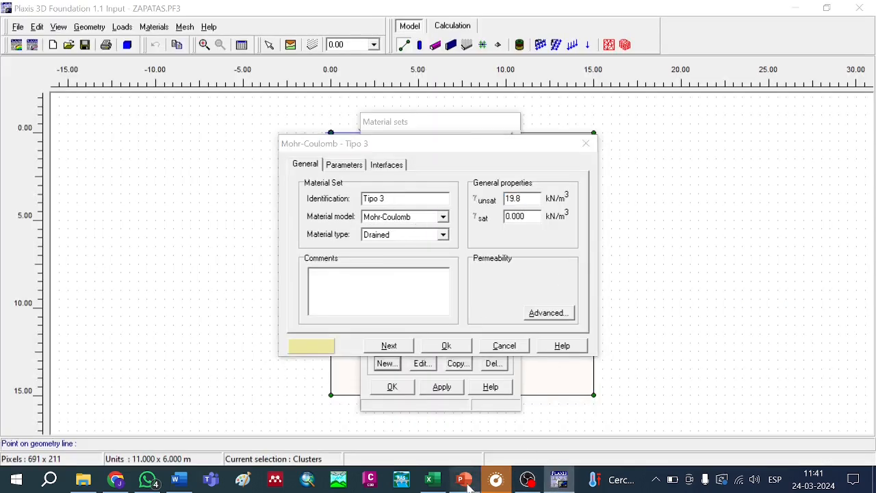
left_click(464, 481)
left_click(524, 216)
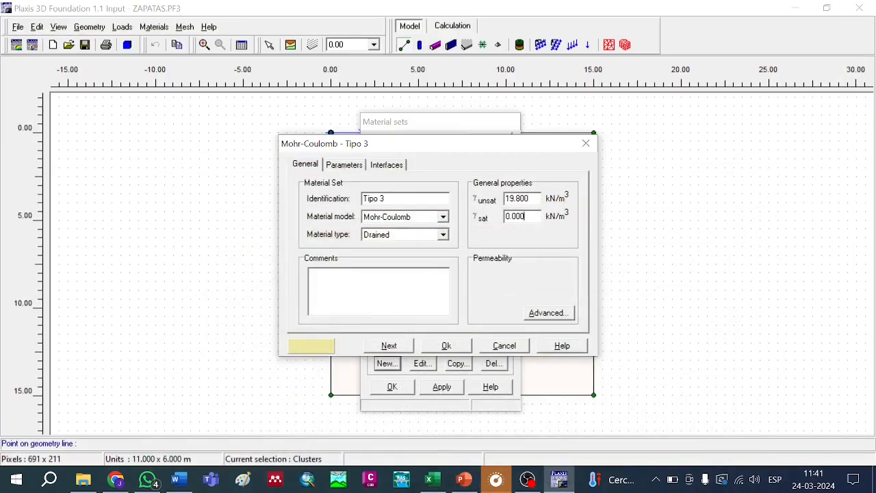
key("shift+Home")
type("21.8")
Set the Tipo 3 stiffness to an Eref of 40800 kN/m² and a Poisson's ratio of 0.3, consulting the PowerPoint soil table
left_click(342, 165)
left_click(464, 479)
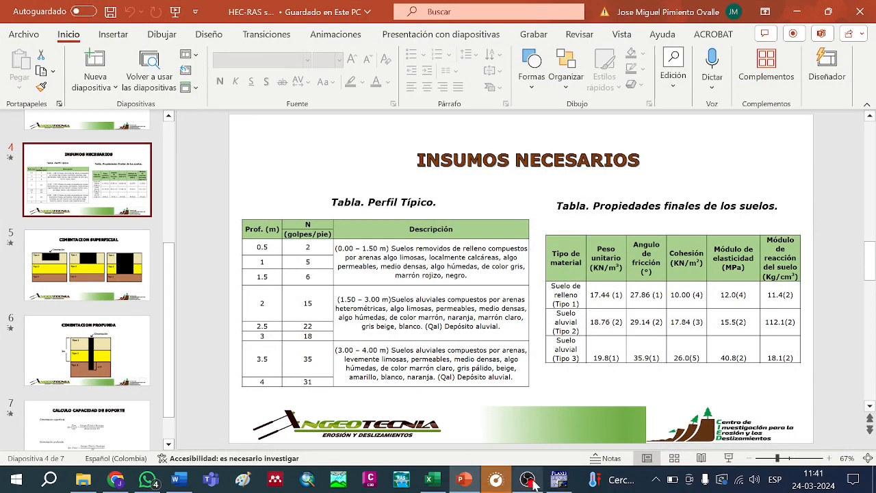
left_click(560, 480)
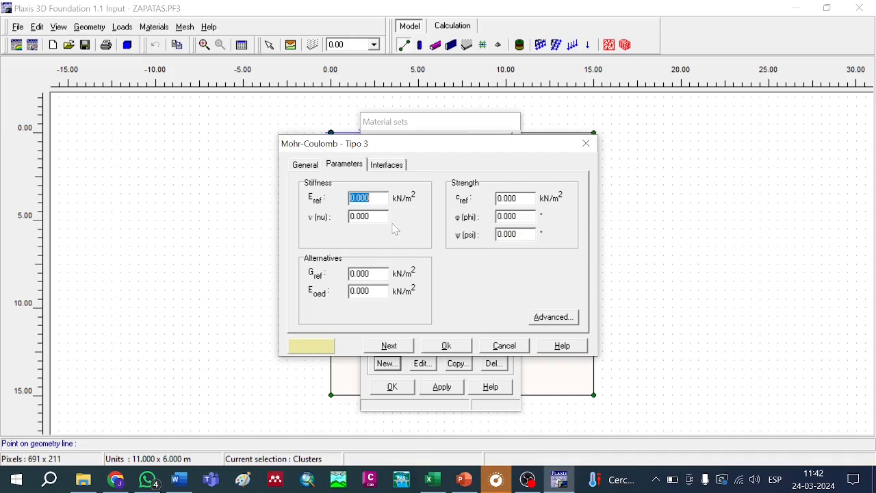
type("40800")
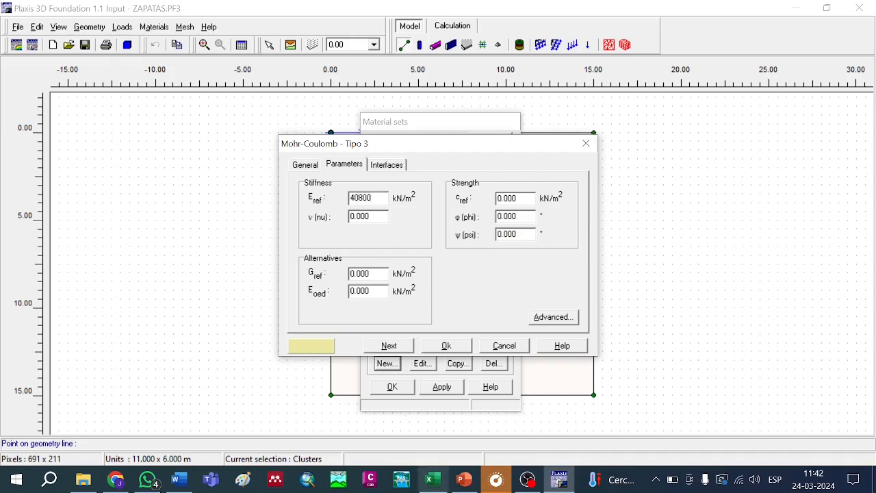
key("alt+Tab")
key("alt+Tab")
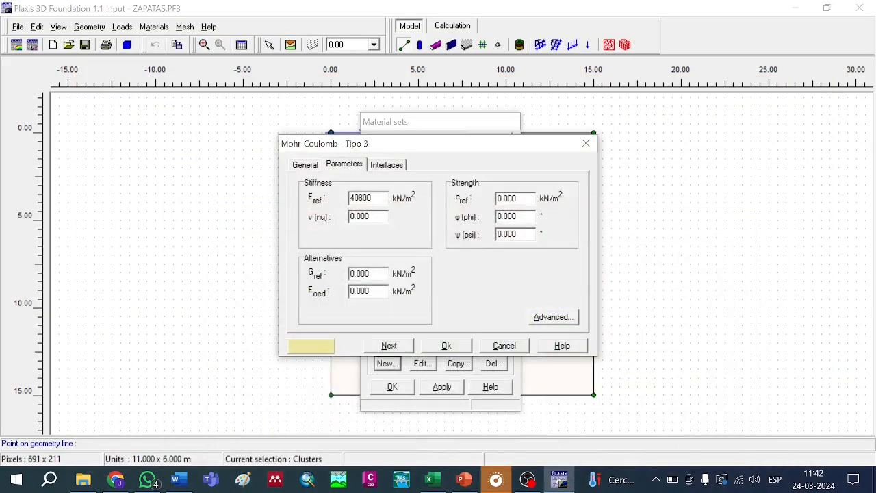
key("Tab")
left_click_drag(369, 216, 337, 214)
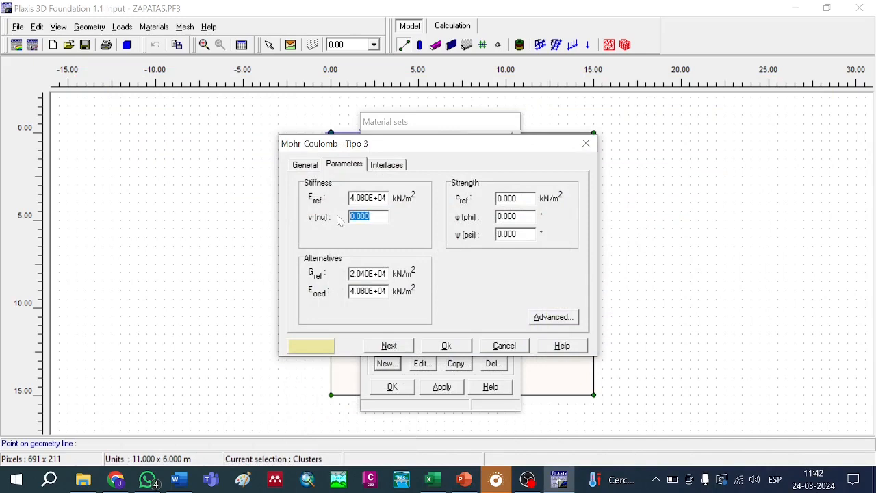
type("0.3")
key("Tab")
Set the Tipo 3 cohesion to 26 kN/m² and friction angle to 35.9°, consulting the soil properties table in PowerPoint
left_click(464, 479)
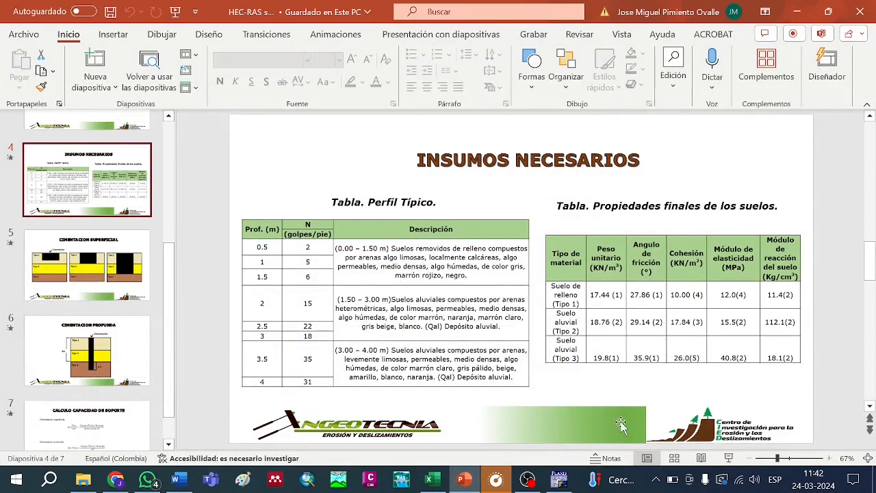
left_click(474, 483)
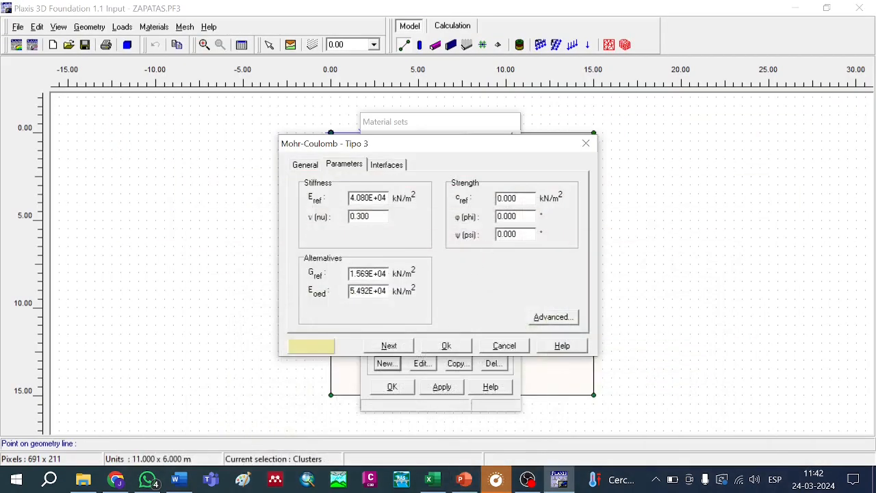
left_click_drag(518, 198, 479, 200)
type("20")
key("Tab")
left_click(465, 479)
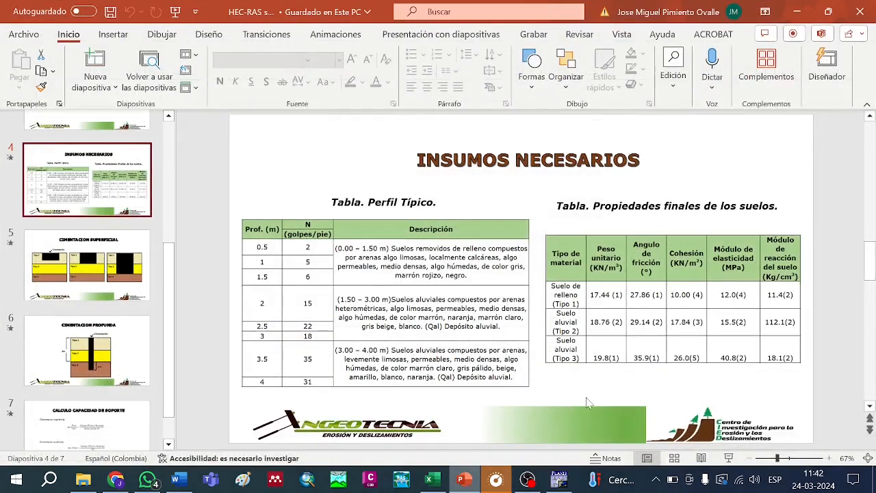
left_click(464, 479)
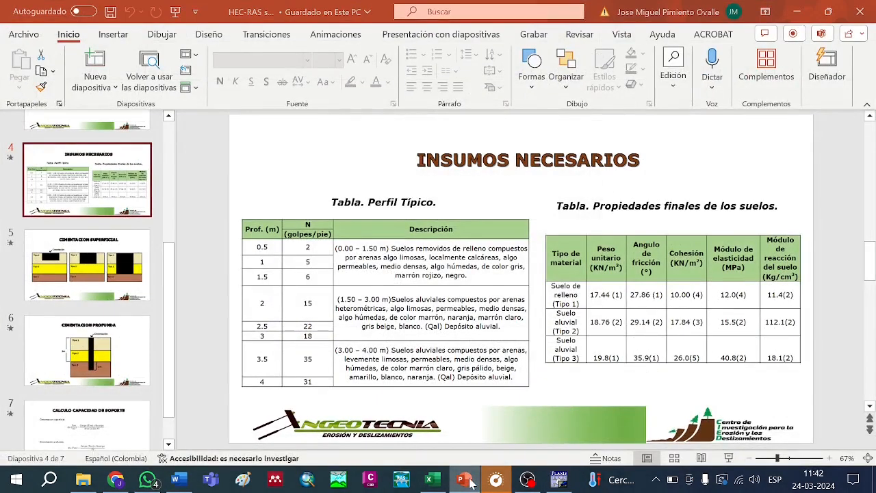
type("35")
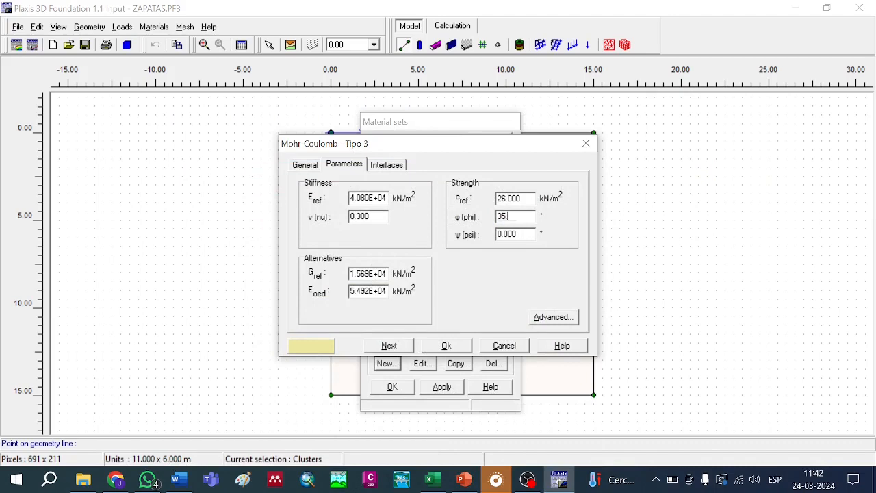
type(".9")
Give the Tipo 3 material set a salmon display colour with hue 13, save it and close the material sets
left_click(311, 346)
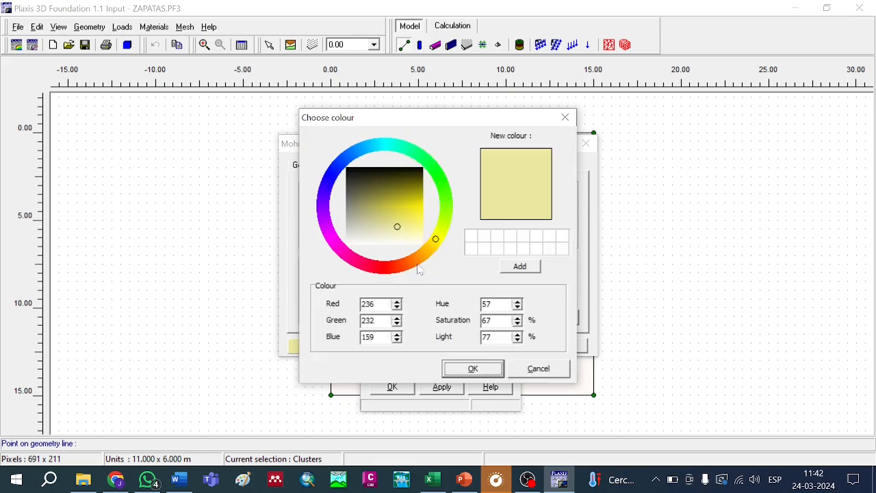
left_click(398, 269)
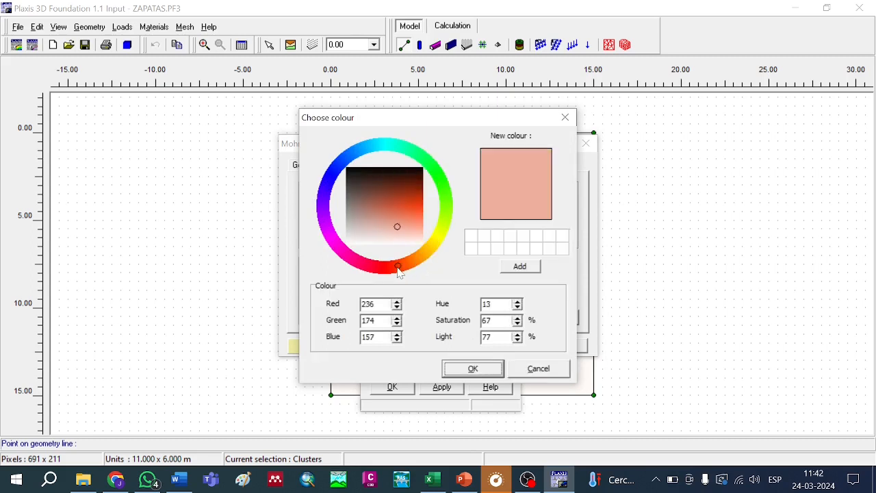
left_click(465, 370)
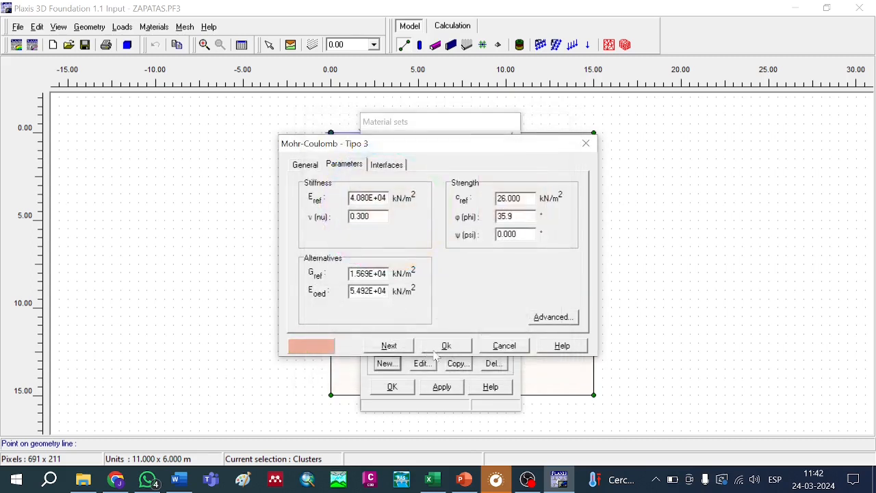
left_click(441, 348)
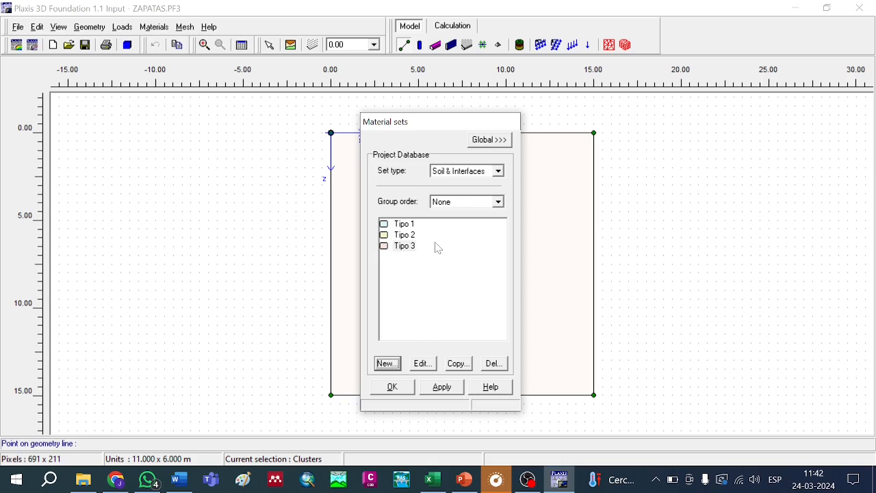
left_click(408, 390)
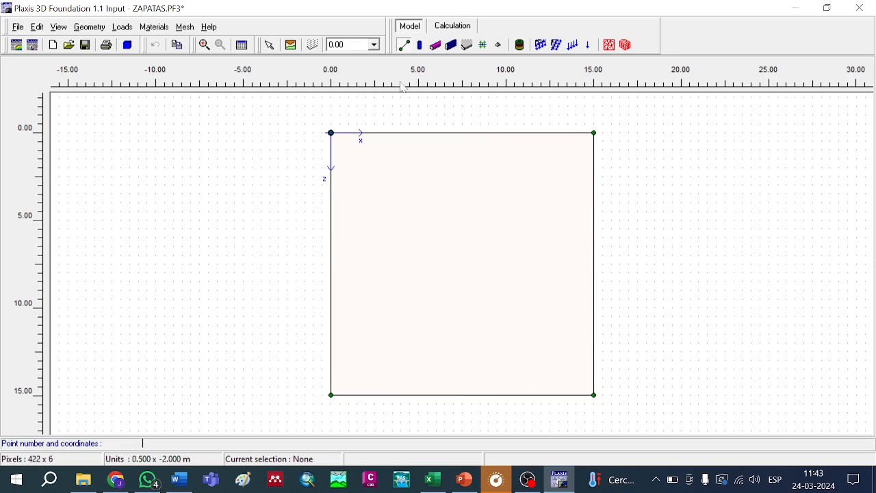
Draw a geometry line from the model centre at (7.5, 7.5) to (11.5, 7.5)
left_click(404, 45)
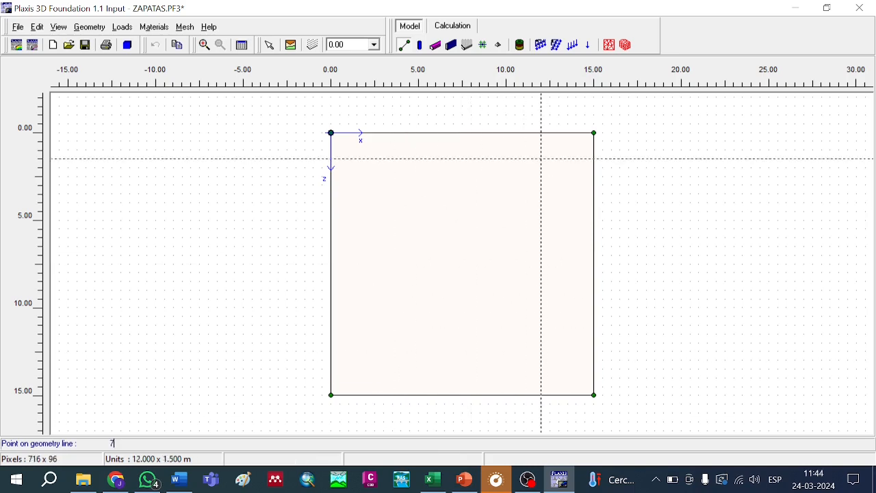
type("7.5 5.7")
key("BackSpace")
key("BackSpace")
key("BackSpace")
type("7.5")
key("Return")
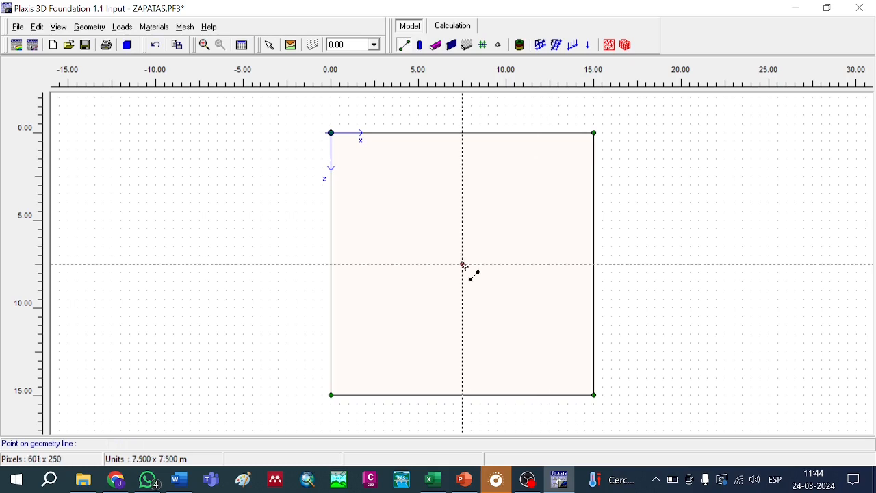
left_click(533, 263)
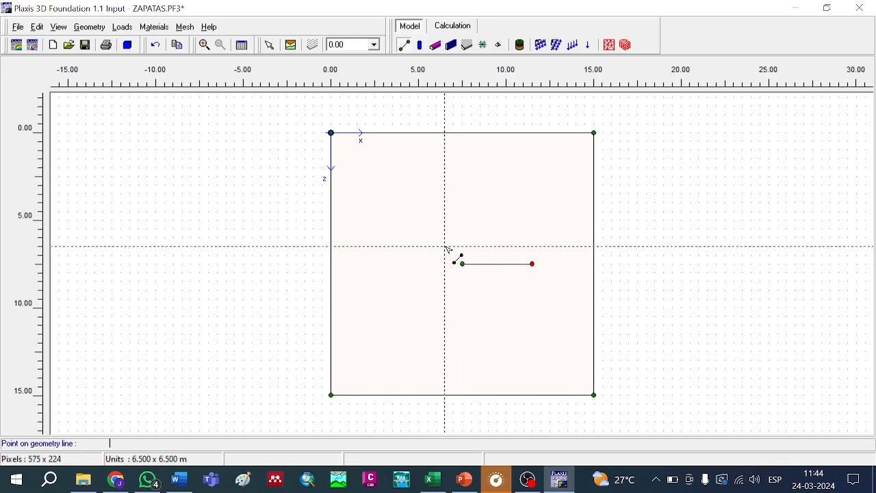
Draw a 2 m square footing outline around the model centre with corners at (6.5, 6.5) and (8.5, 8.5)
left_click(481, 246)
left_click(481, 282)
left_click(445, 281)
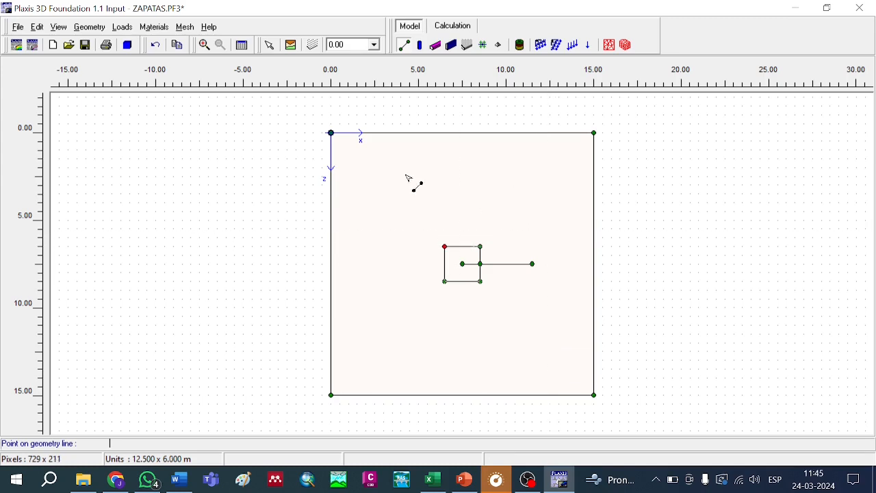
Create a borehole at (11.5, 7.5) and set its second layer boundary to -1.5 m, following the PowerPoint soil profile
left_click(520, 46)
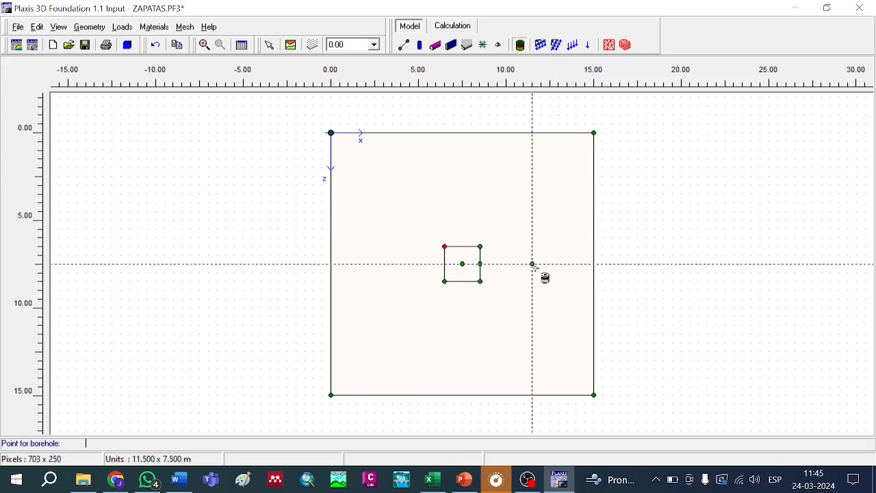
left_click(532, 264)
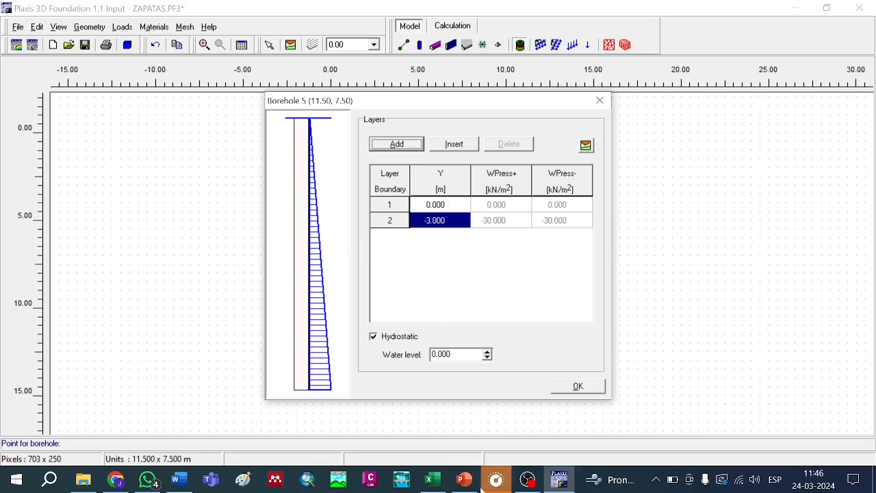
left_click(464, 479)
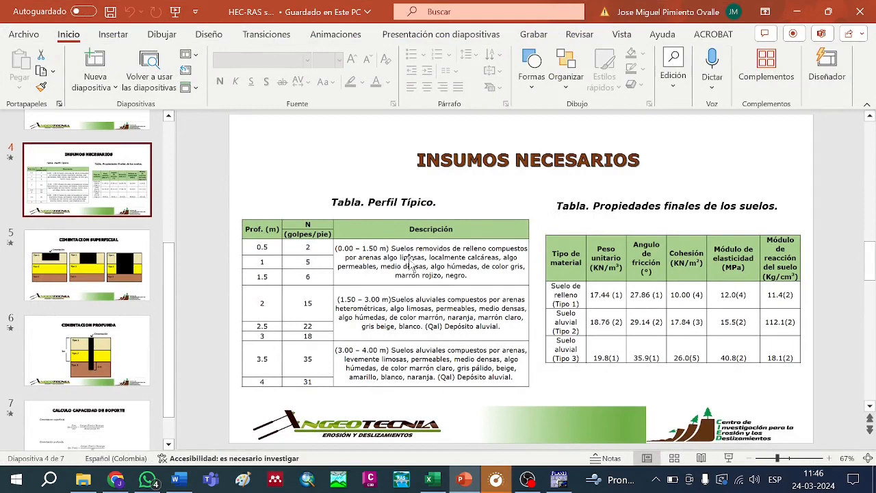
left_click(559, 479)
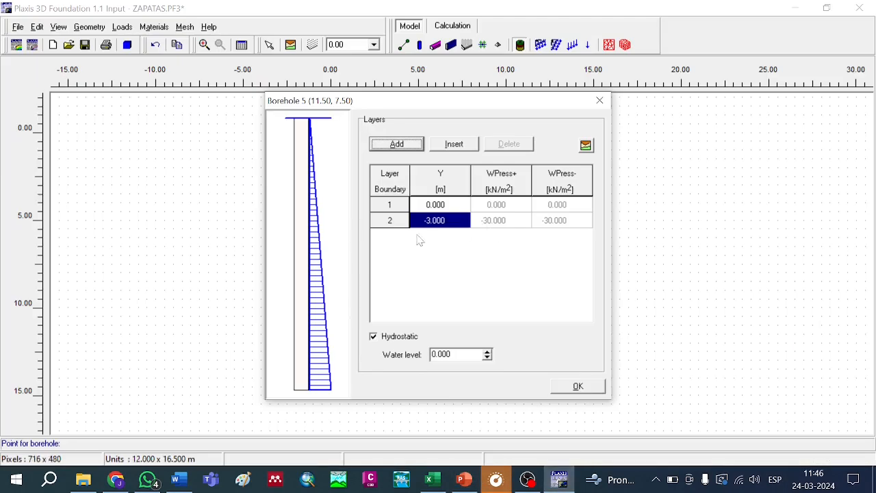
left_click(431, 220)
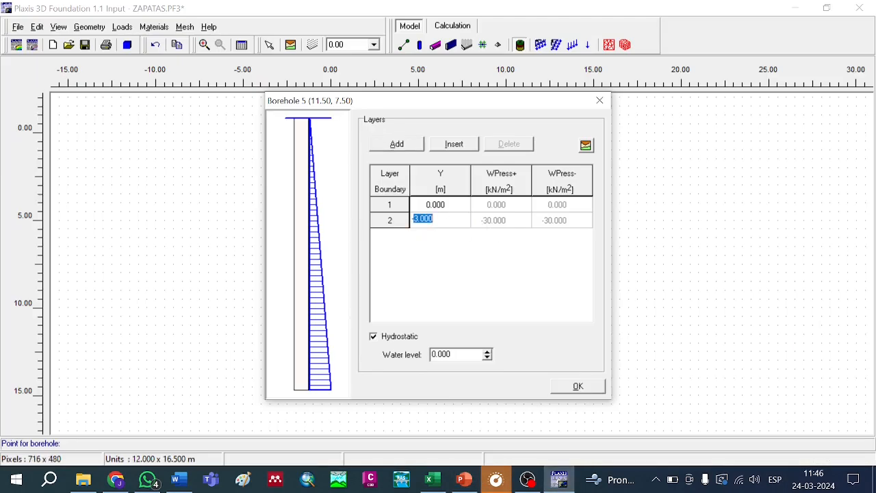
type("-1.5")
key("Return")
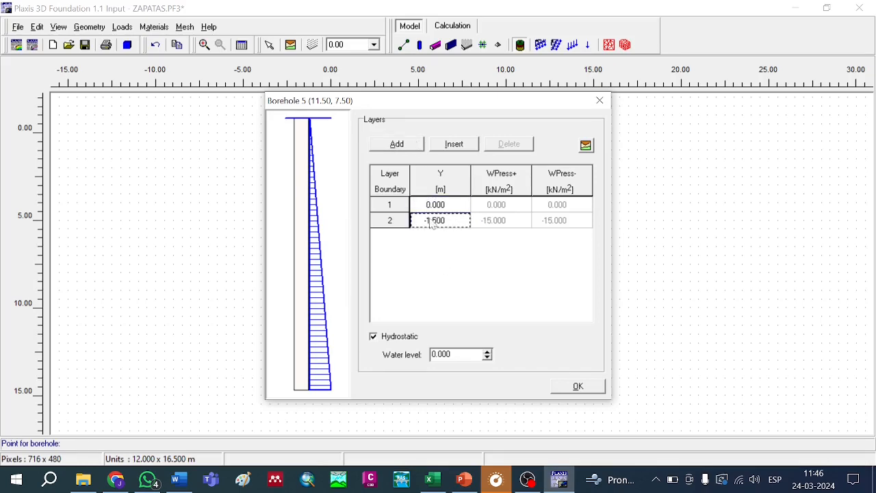
Add a third layer boundary to the borehole at -3 m, checking the soil profile table in PowerPoint
left_click(401, 148)
left_click(466, 481)
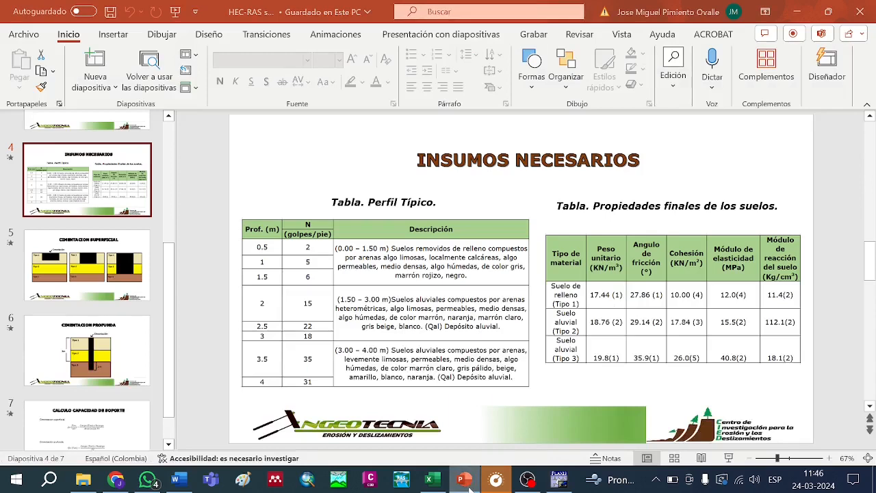
left_click(466, 481)
left_click(440, 236)
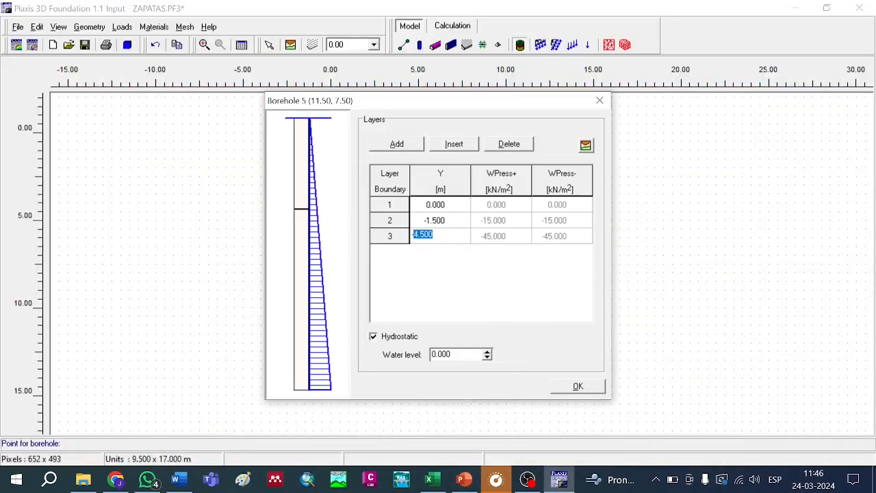
type("-3")
key("Return")
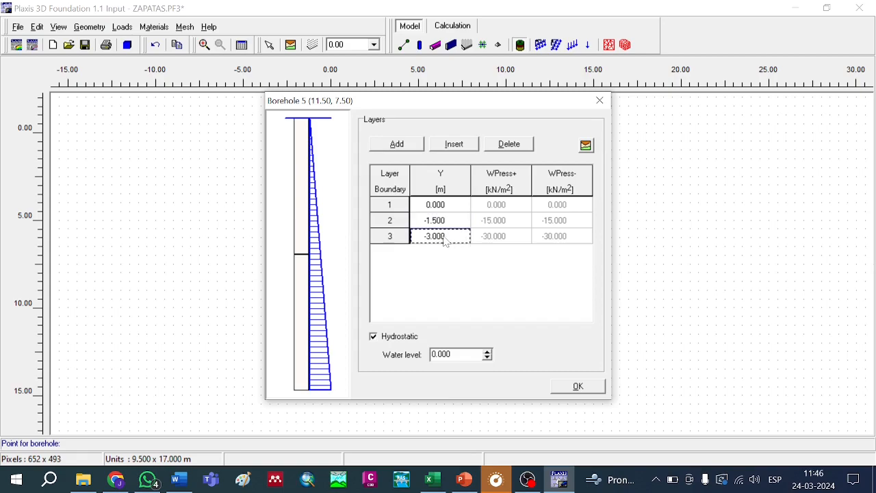
Add a fourth layer boundary to the borehole at -15 m, checking the soil profile table in PowerPoint
left_click(409, 150)
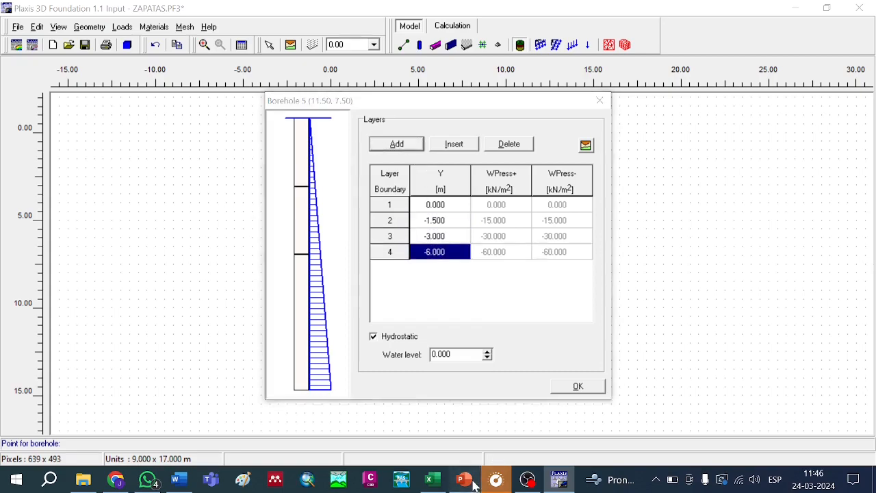
left_click(472, 482)
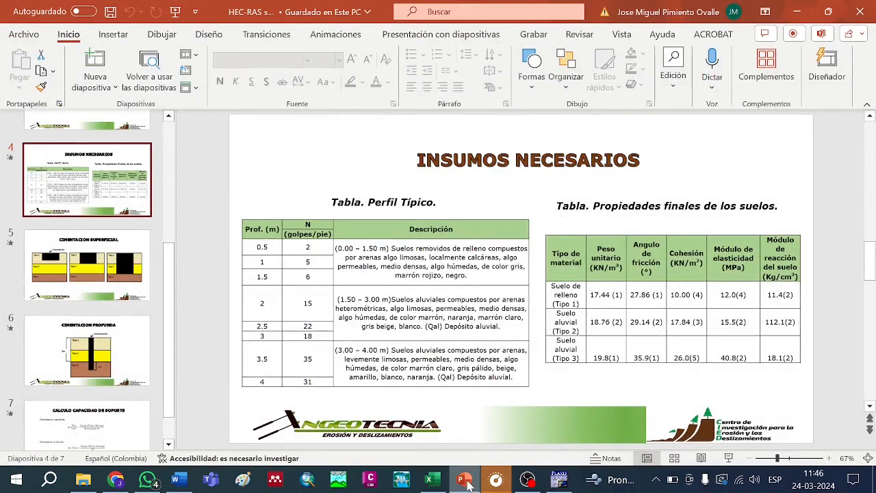
left_click(472, 482)
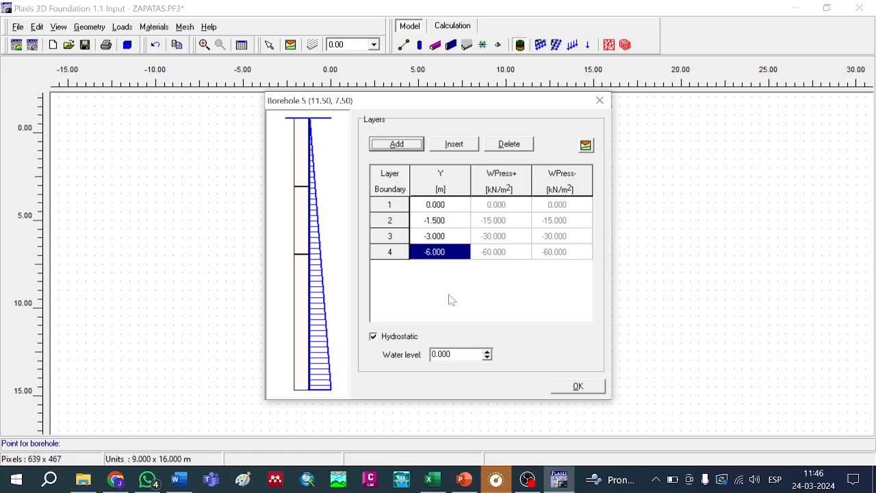
left_click(444, 251)
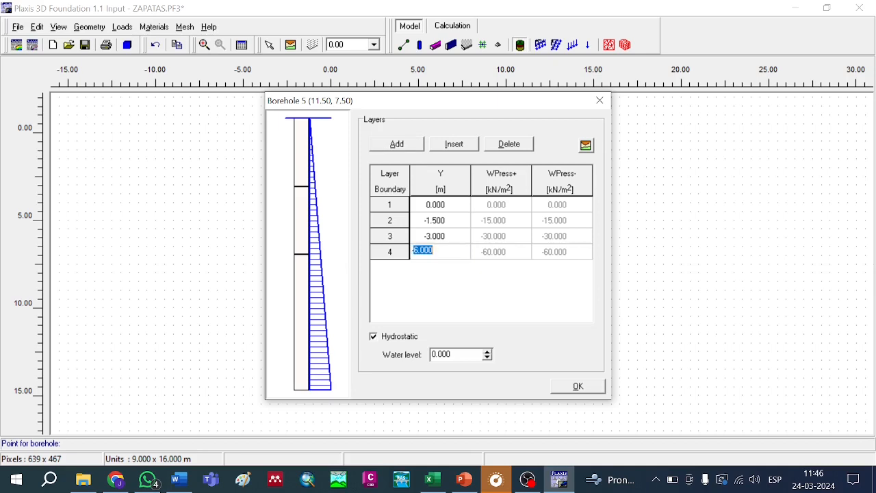
mouse_move(433, 251)
left_mouse_down()
mouse_move(410, 250)
mouse_move(433, 250)
mouse_move(419, 251)
left_mouse_up()
type("15")
left_click(460, 235)
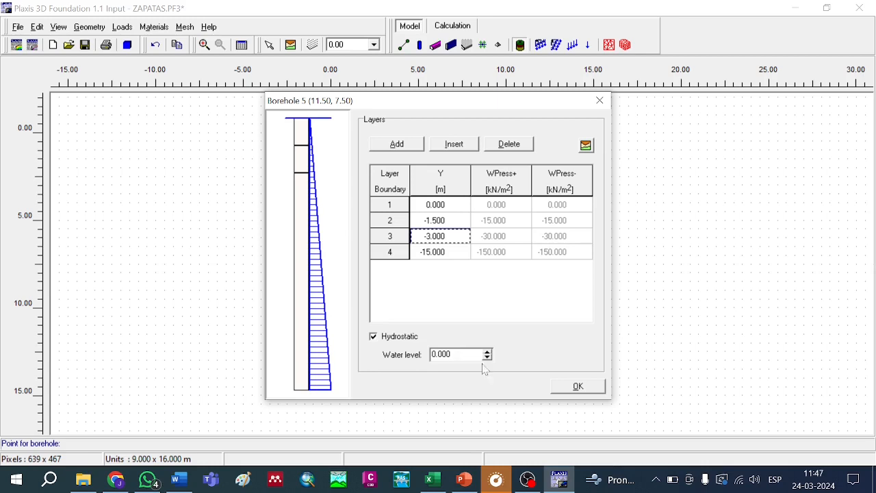
Set the borehole's hydrostatic water level to -15 m
left_click_drag(451, 353, 435, 354)
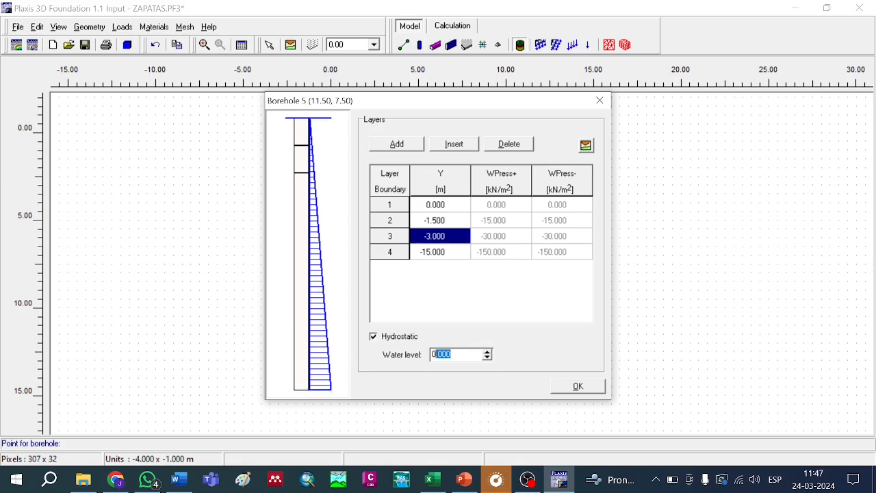
left_click_drag(455, 354, 431, 354)
type("-15")
key("Tab")
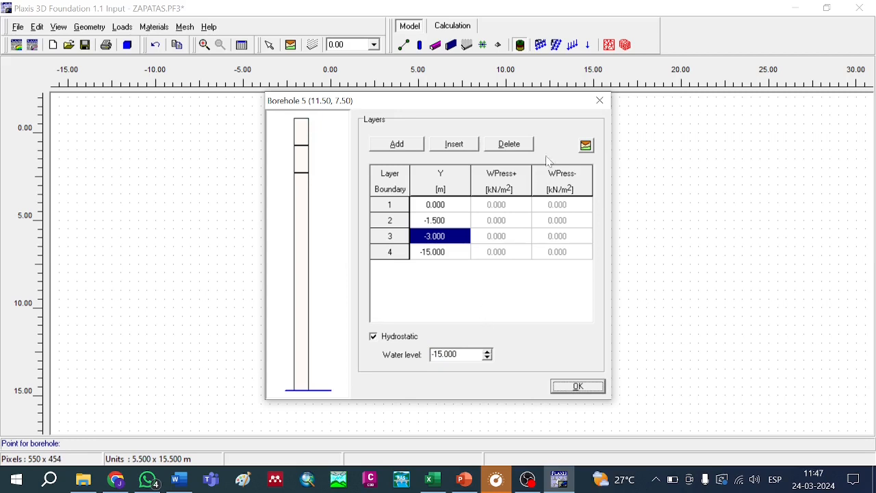
Assign Tipo 1, Tipo 2 and Tipo 3 to the borehole's upper, middle and lower soil layers and accept the assignment
left_click(586, 146)
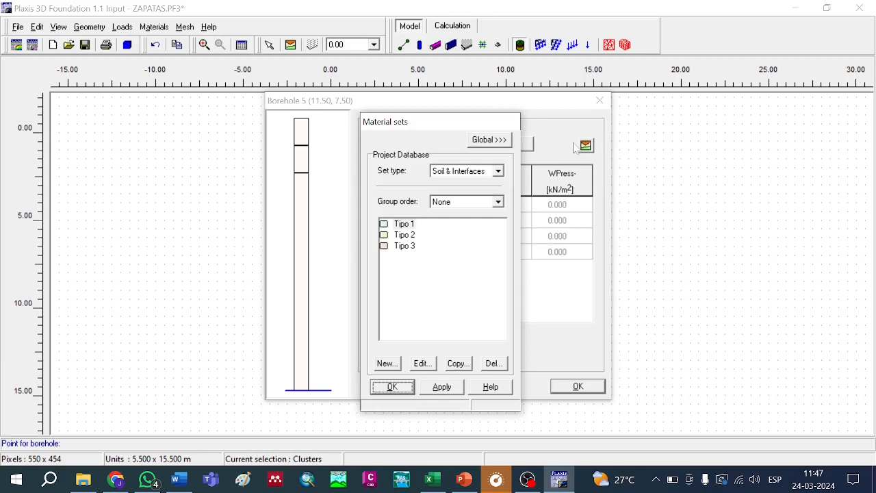
left_click_drag(454, 121, 494, 120)
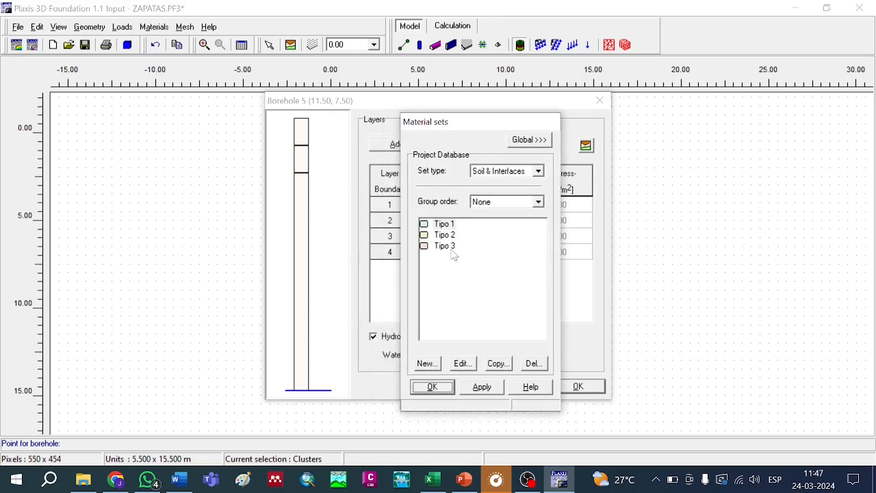
left_click_drag(446, 226, 329, 161)
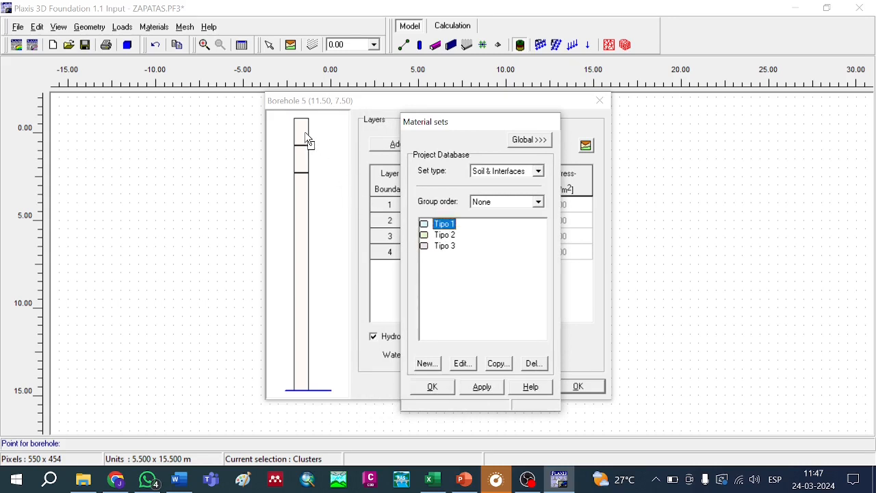
left_click_drag(305, 134, 306, 135)
left_click_drag(445, 235, 308, 163)
left_click_drag(445, 247, 308, 214)
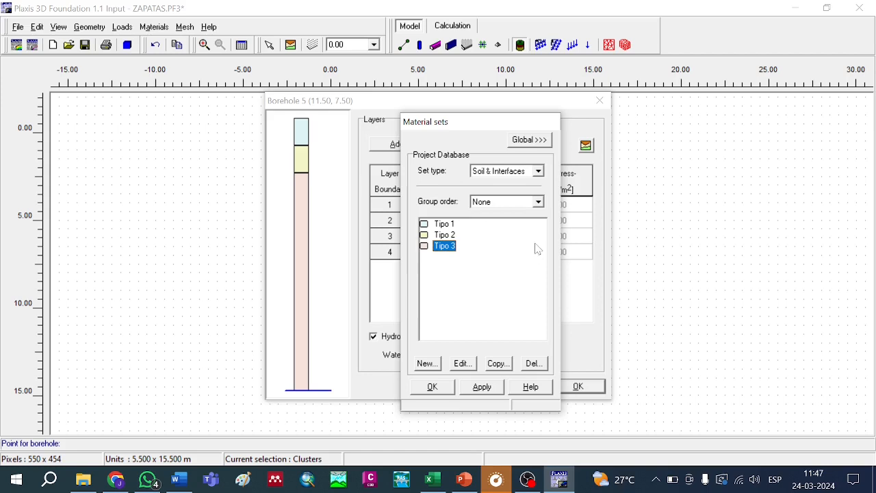
left_click(433, 387)
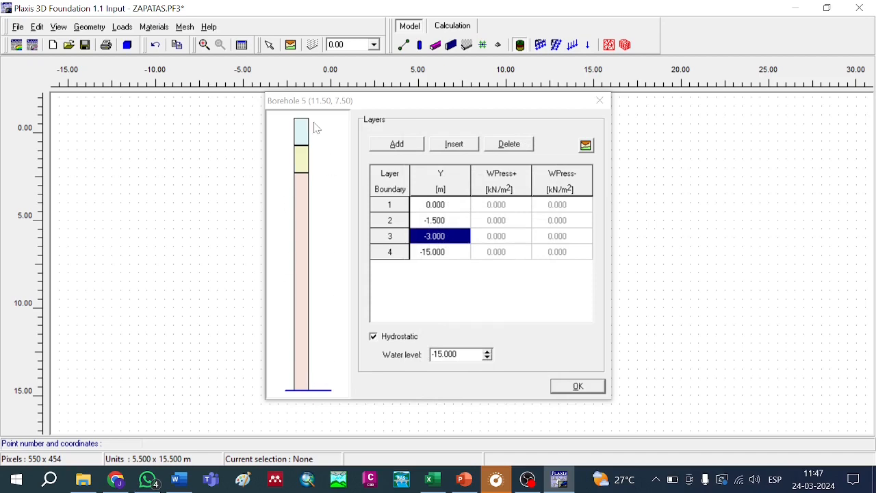
Review the shallow foundation diagrams on slide 5 in PowerPoint, return to Plaxis and accept the borehole's layer definition
left_click(464, 479)
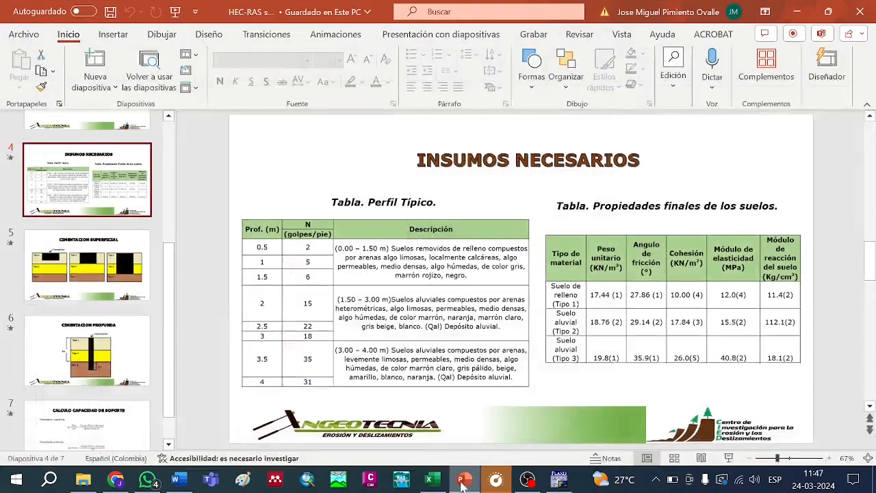
left_click(80, 266)
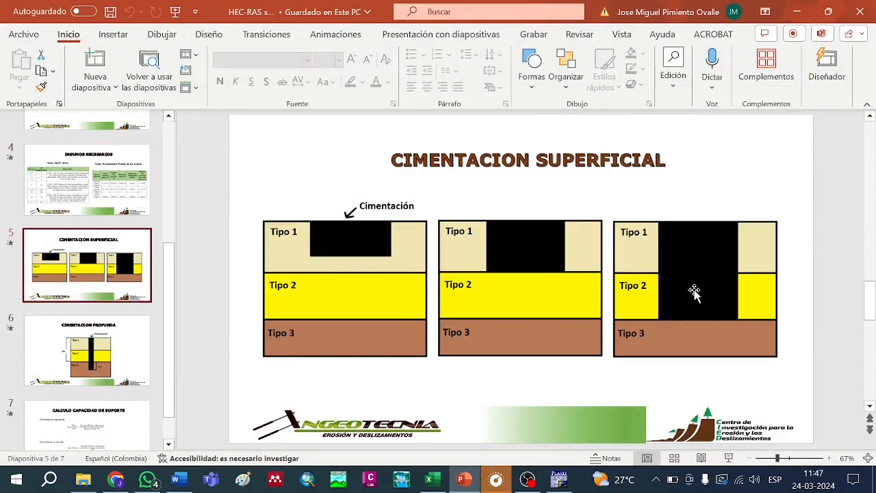
left_click(557, 481)
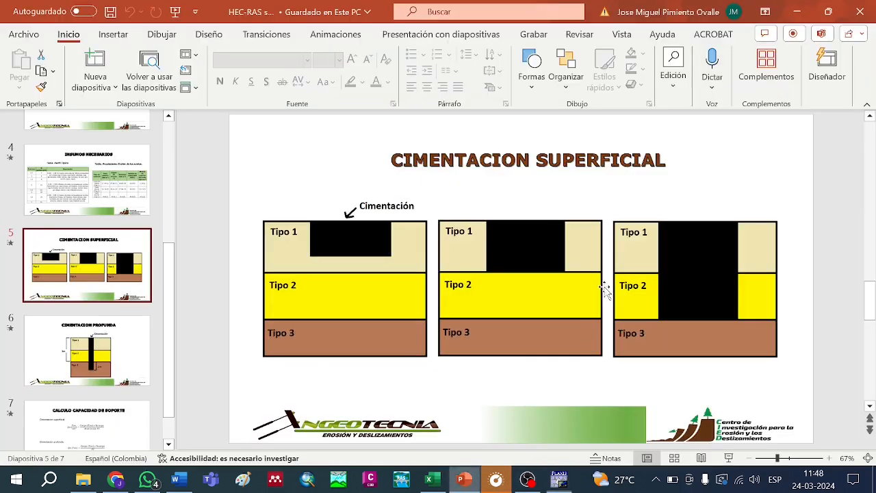
left_click(464, 479)
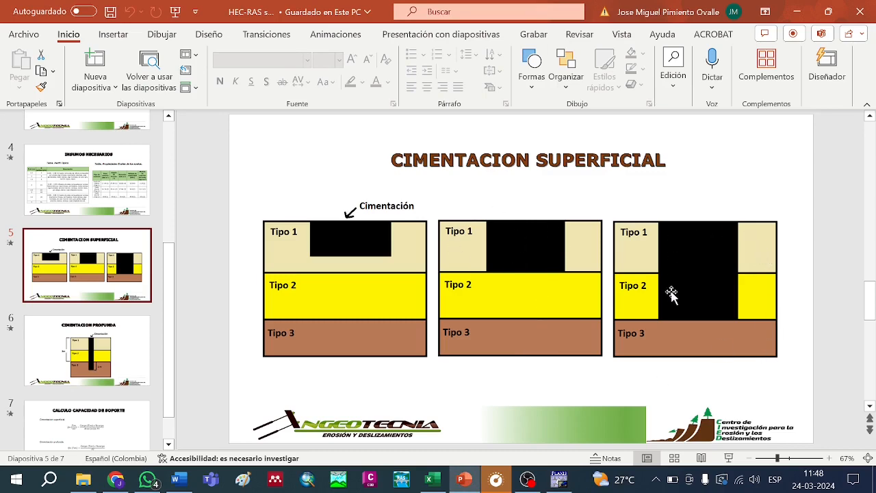
left_click(572, 481)
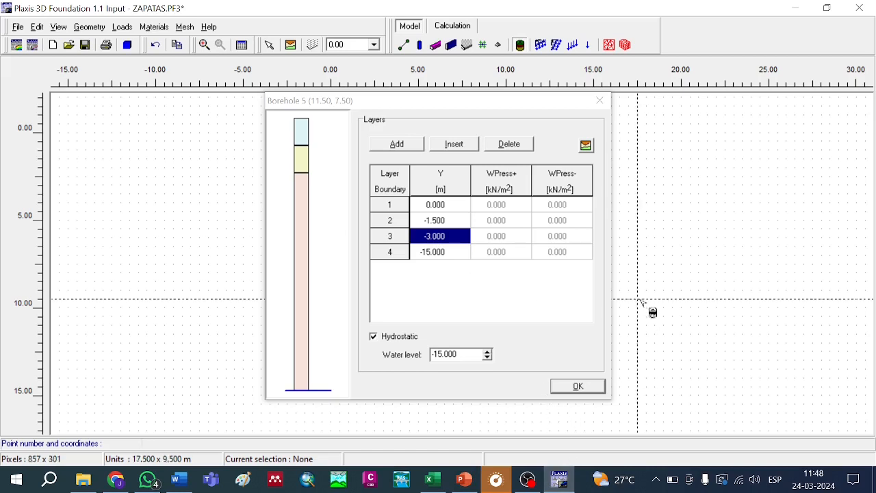
left_click(587, 387)
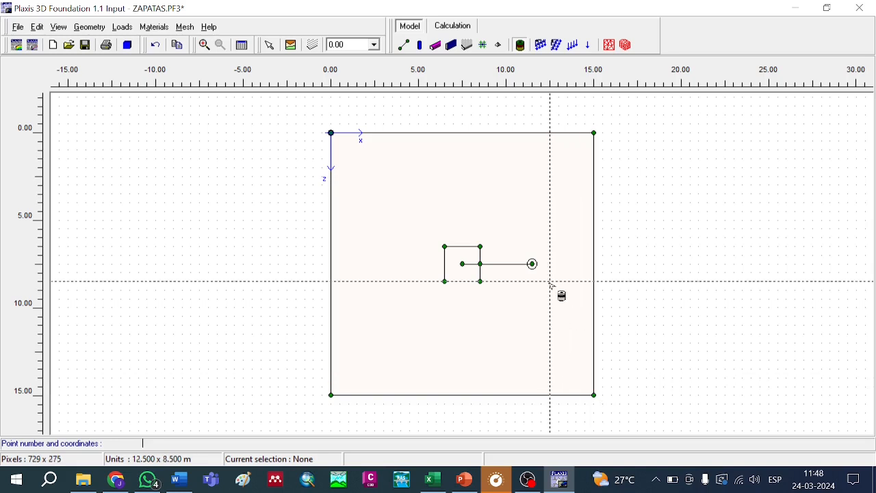
Place a floor over the square footing outline at the centre of the model
left_click(468, 52)
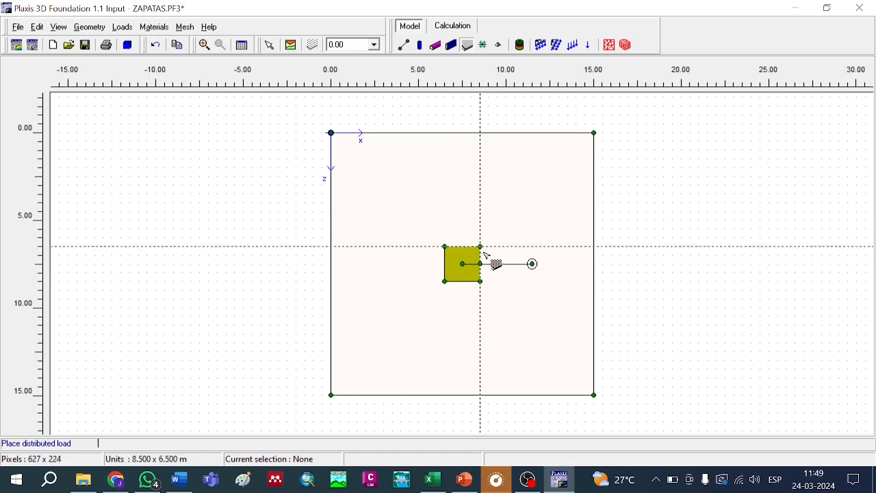
left_click(269, 44)
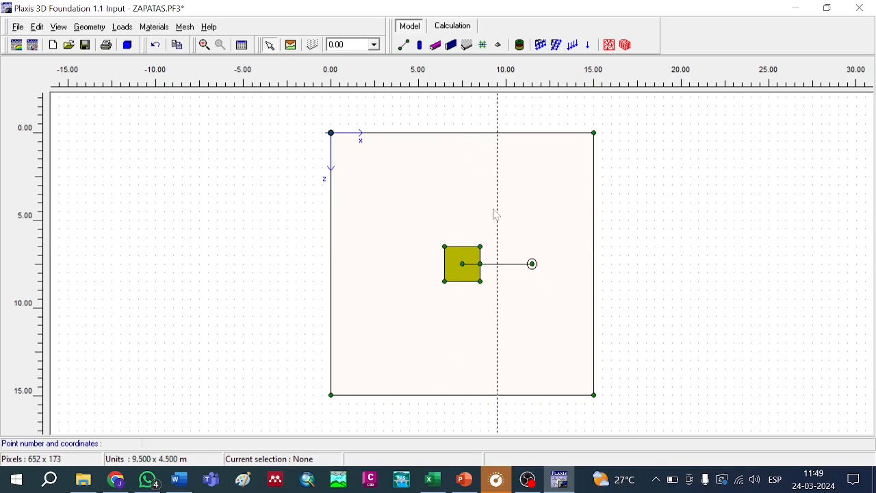
Copy the Floor material set from the global database into the project database while changing the footing floor's material
double_click(475, 260)
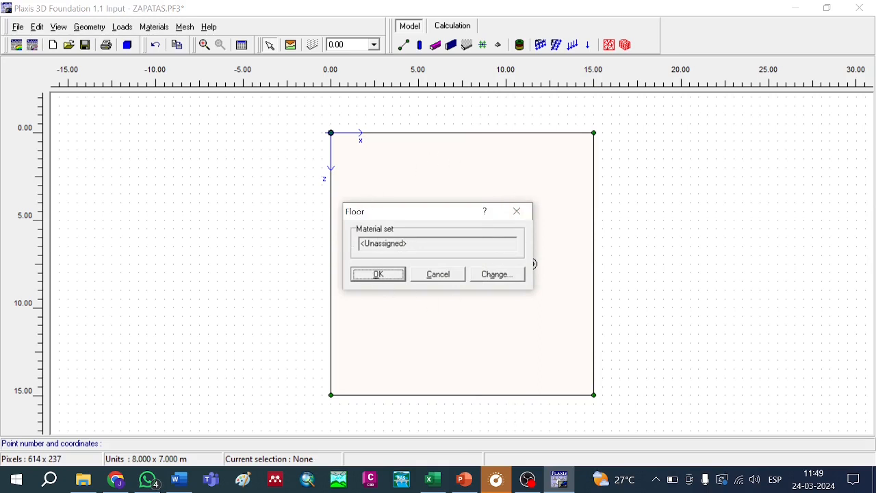
left_click(505, 275)
left_click_drag(467, 125, 443, 124)
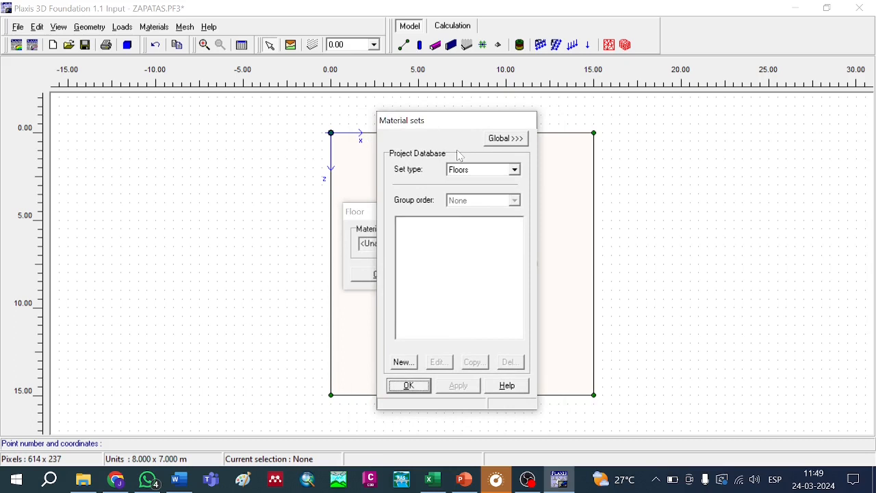
left_click(504, 141)
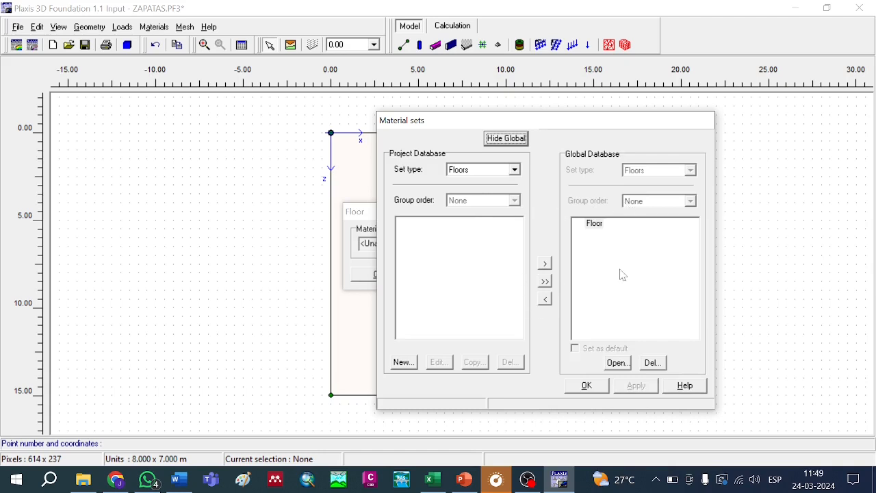
left_click(594, 225)
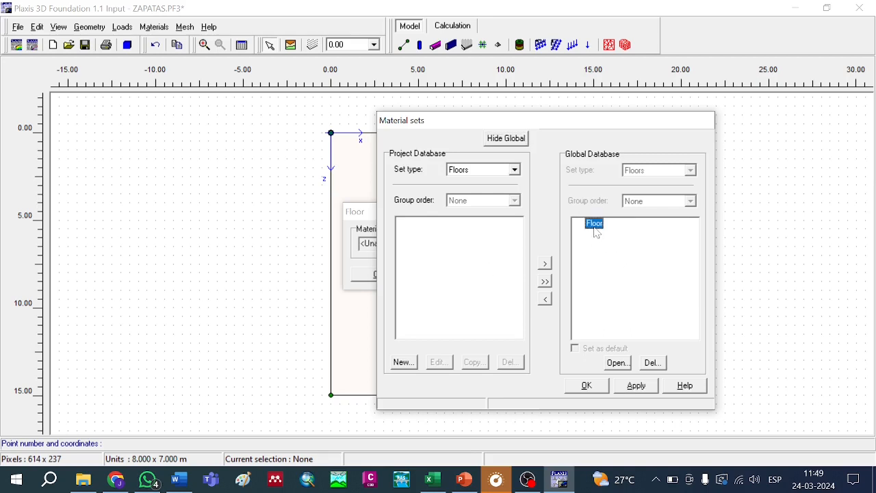
left_click(546, 299)
Make the project's Floor material set isotropic and assign it to the footing floor
left_click(421, 225)
left_click(441, 364)
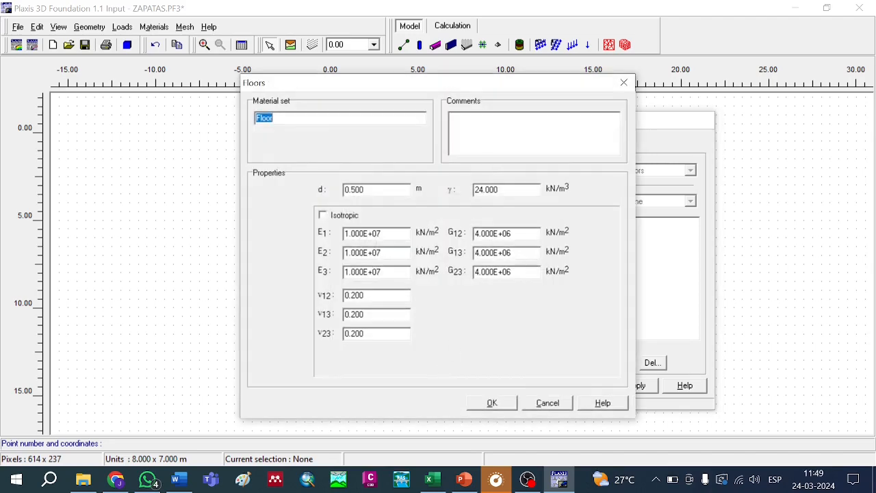
left_click_drag(462, 89, 462, 97)
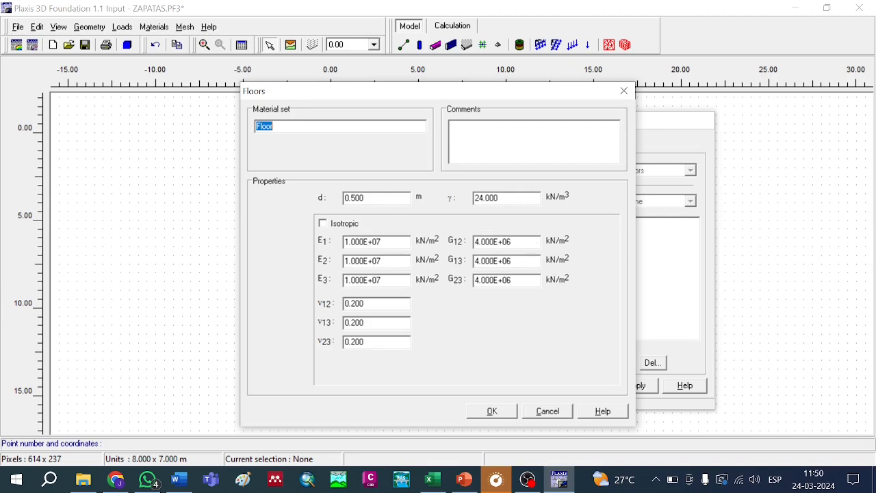
key("Tab")
left_click(326, 229)
left_click(323, 224)
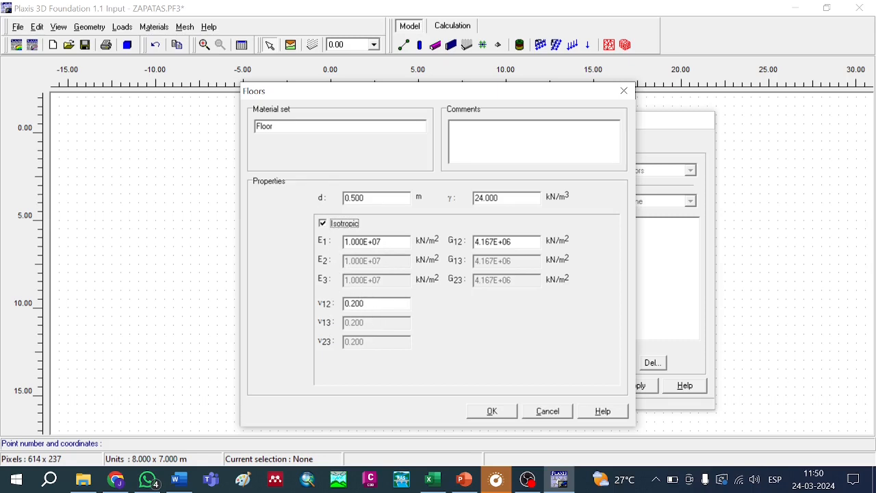
left_click(492, 413)
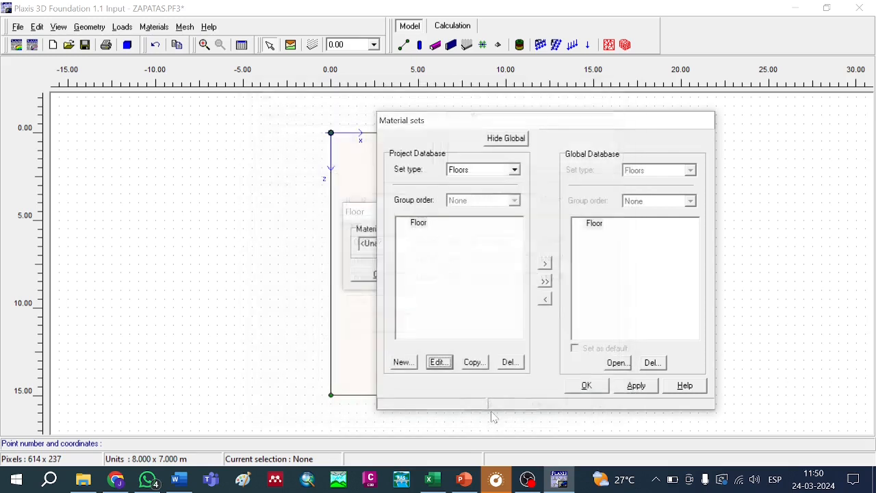
left_click(585, 386)
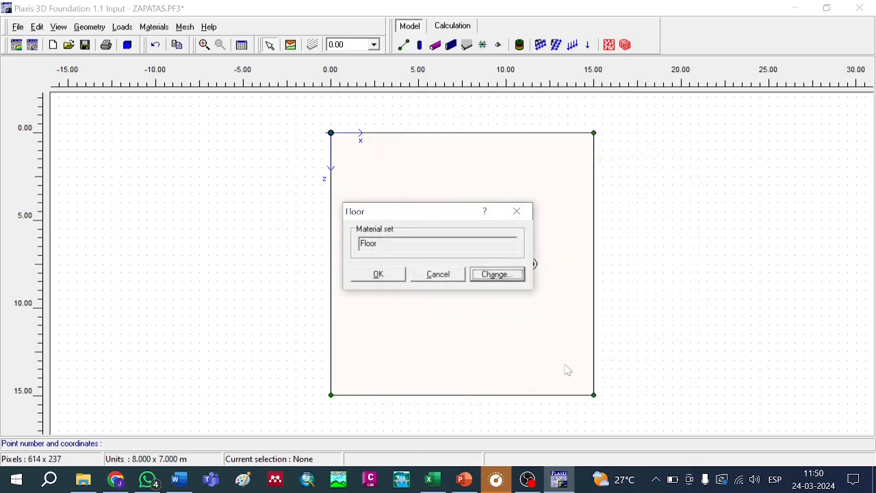
left_click(381, 275)
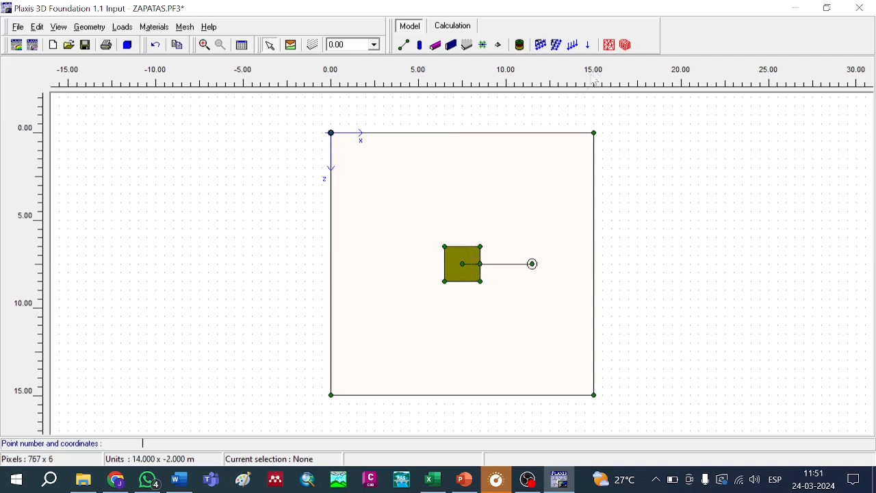
Place a vertical point load at the footing's centre point (7.5, 7.5)
left_click(591, 45)
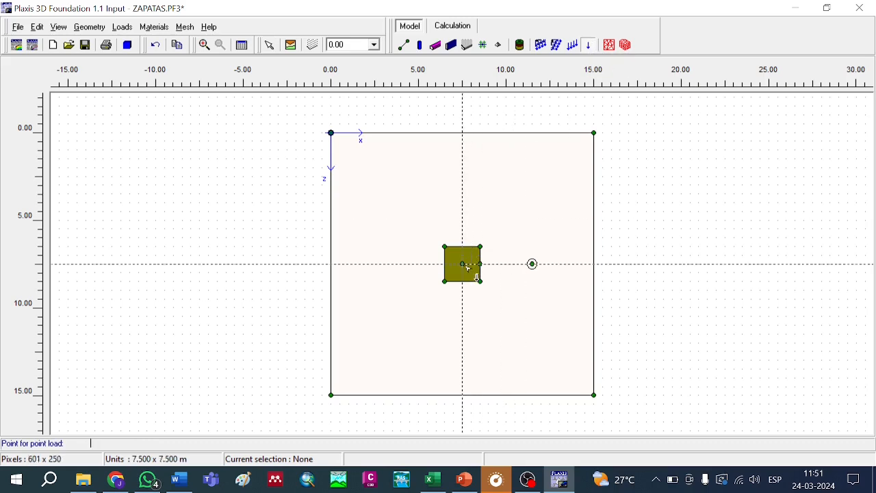
left_click(464, 264)
left_click(485, 314)
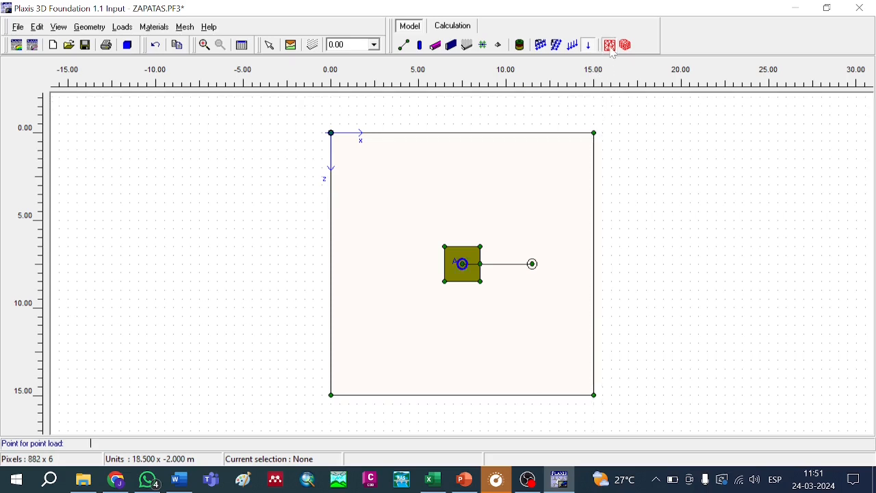
Generate the 2D mesh and the 3D mesh, updating the model after each one
left_click(612, 51)
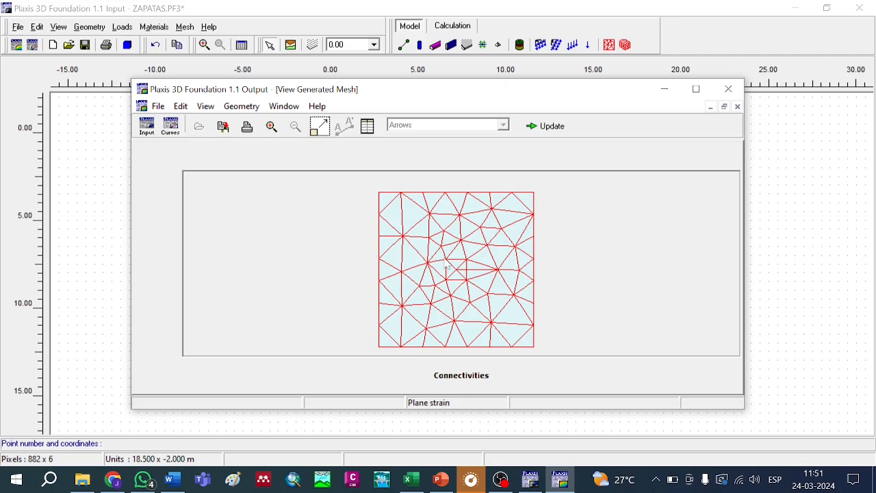
left_click(544, 127)
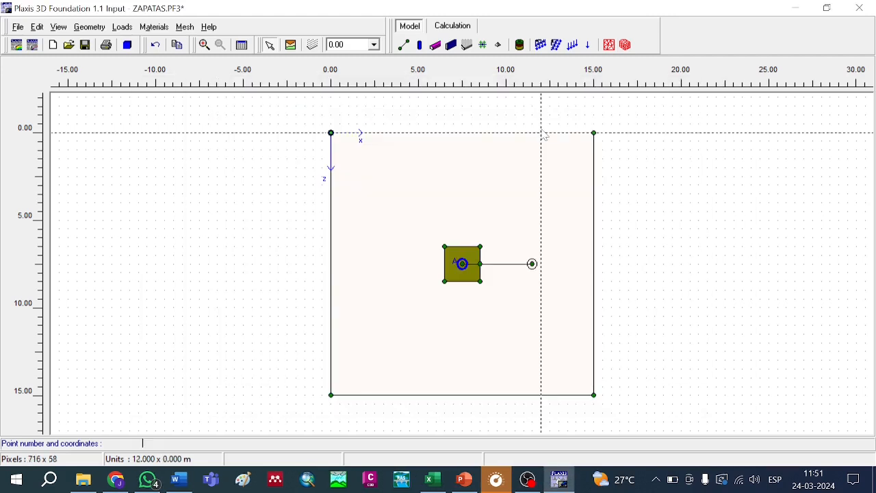
left_click(625, 45)
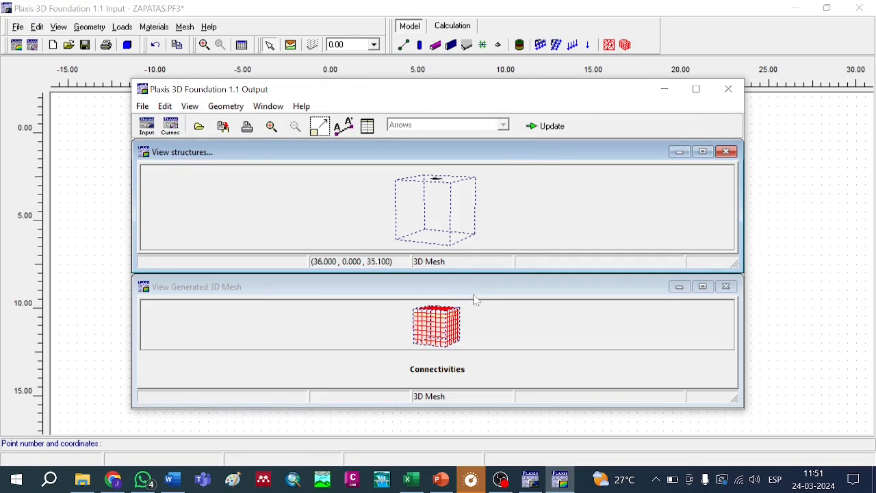
left_click(556, 130)
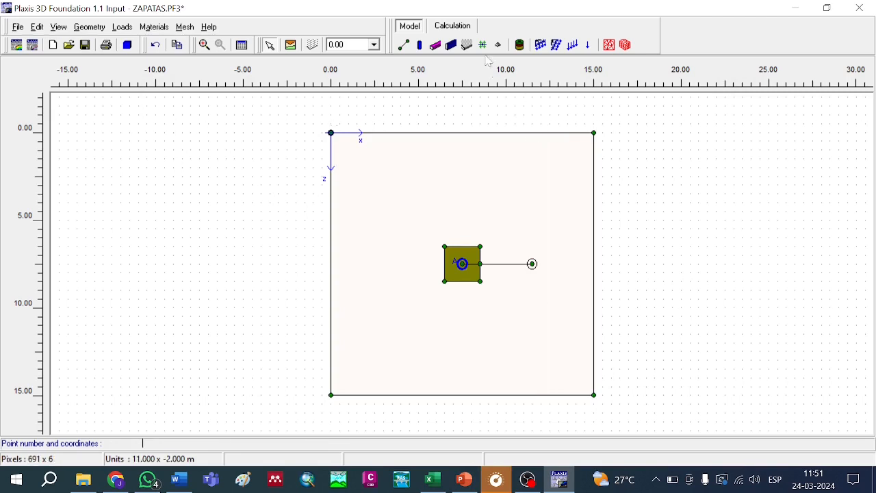
Enter calculation mode, saving changes to ZAPATAS.PF3, and add a calculation phase that starts from the initial phase
left_click(470, 32)
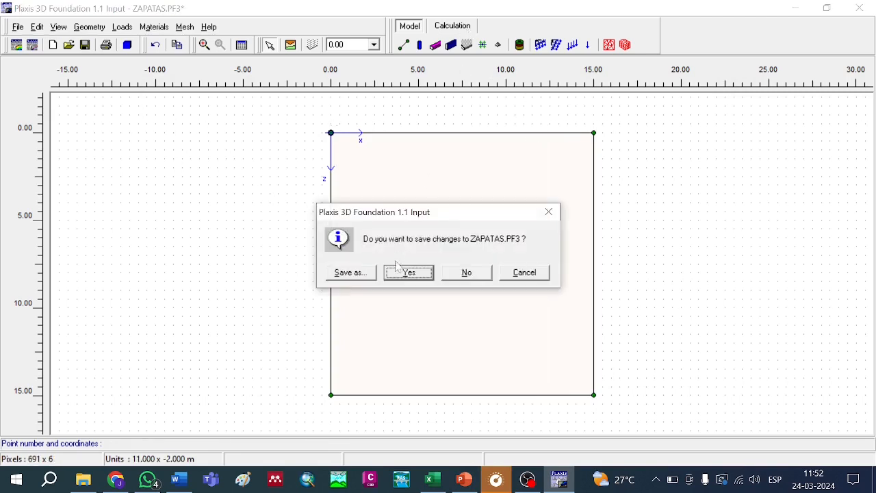
left_click(398, 276)
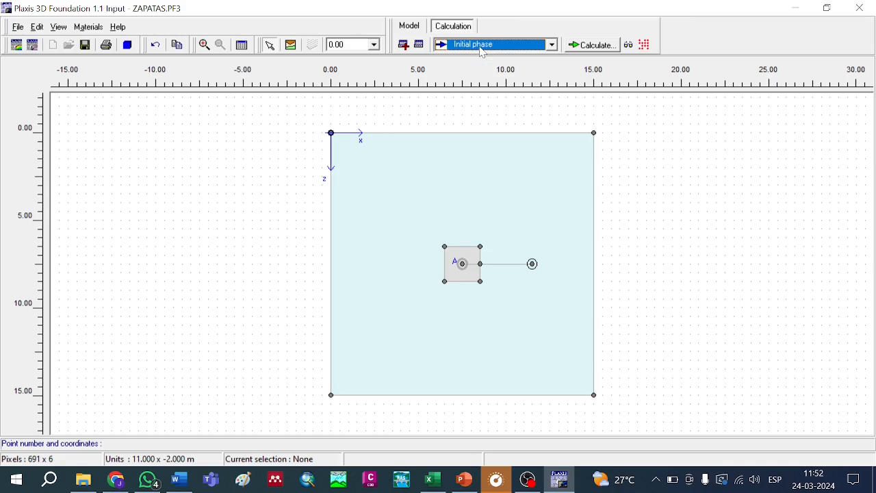
left_click(420, 45)
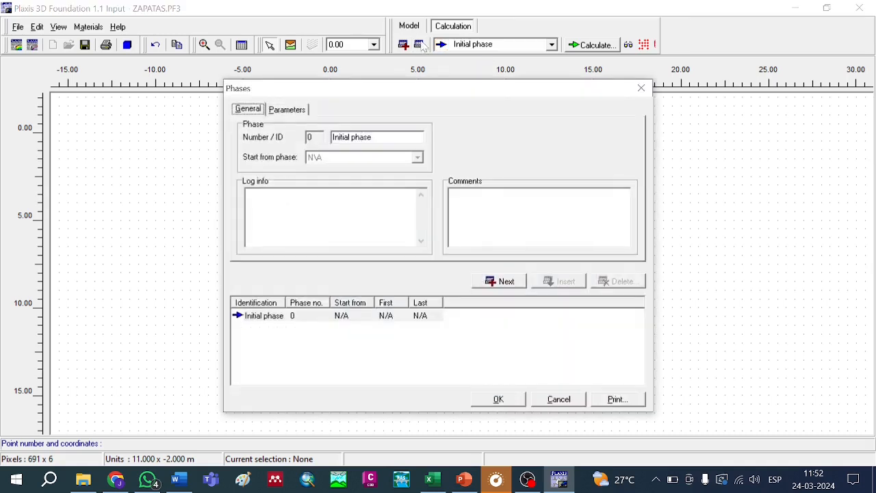
left_click(498, 281)
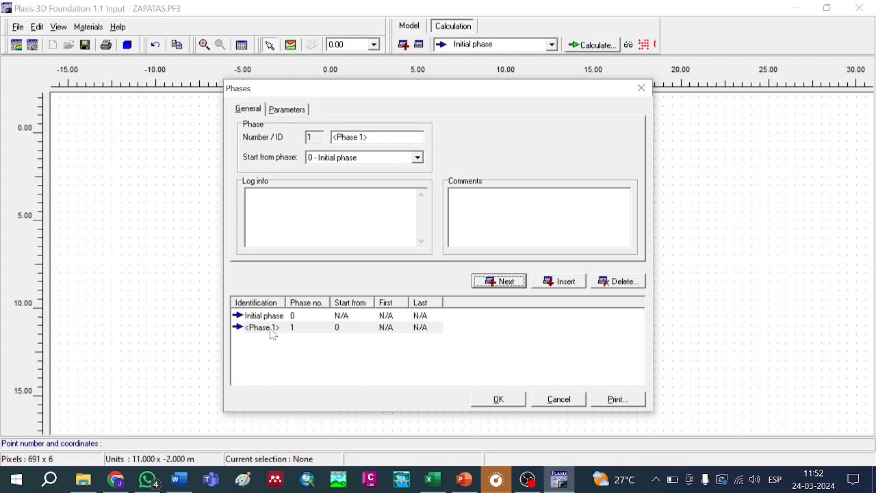
left_click(500, 400)
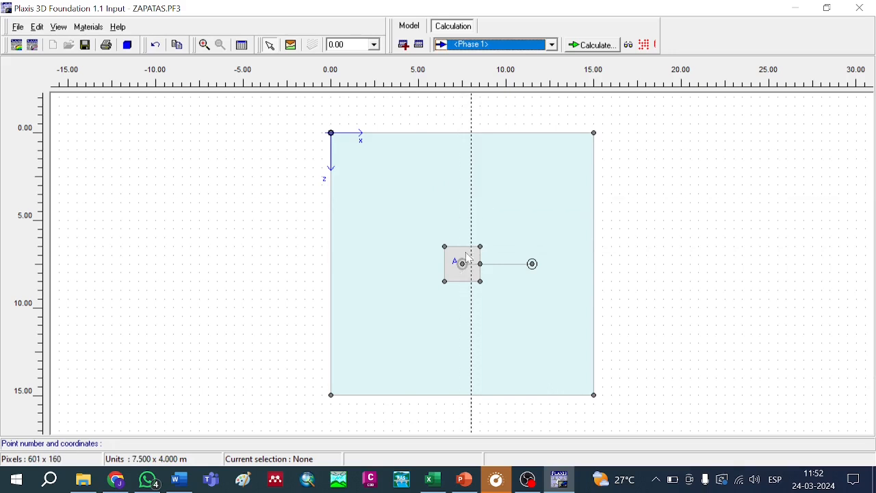
In Phase 1, activate the floor of the central footing, keeping the Floor material set and the soil and water below
left_click(502, 44)
left_click(498, 69)
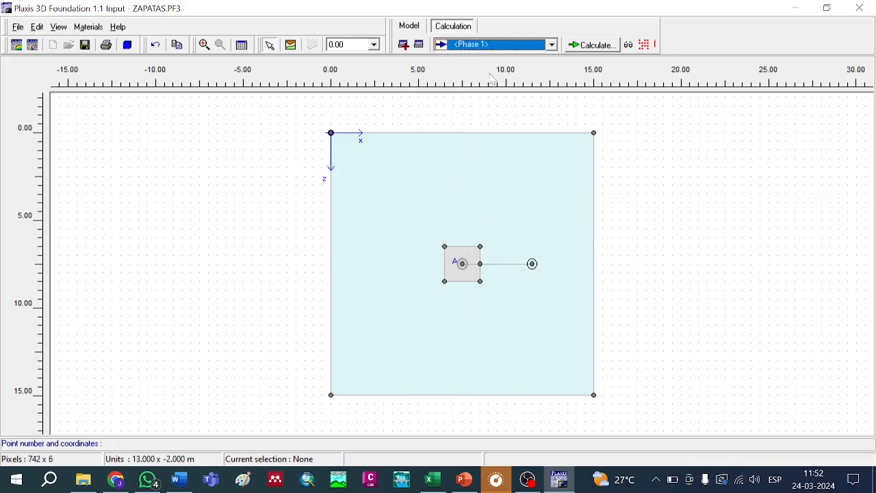
double_click(474, 256)
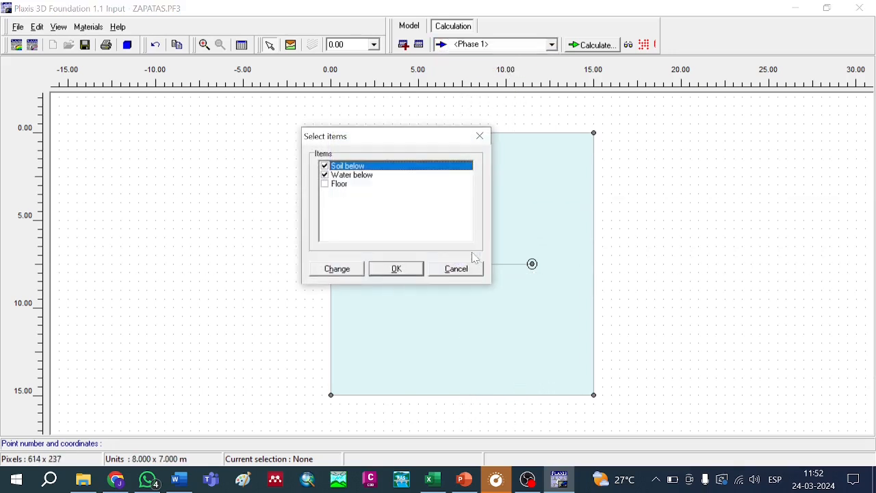
left_click(324, 184)
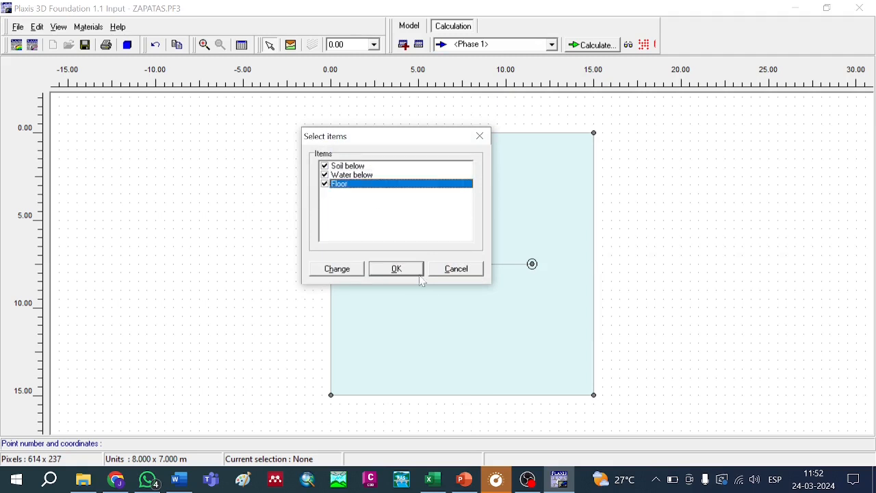
left_click(338, 269)
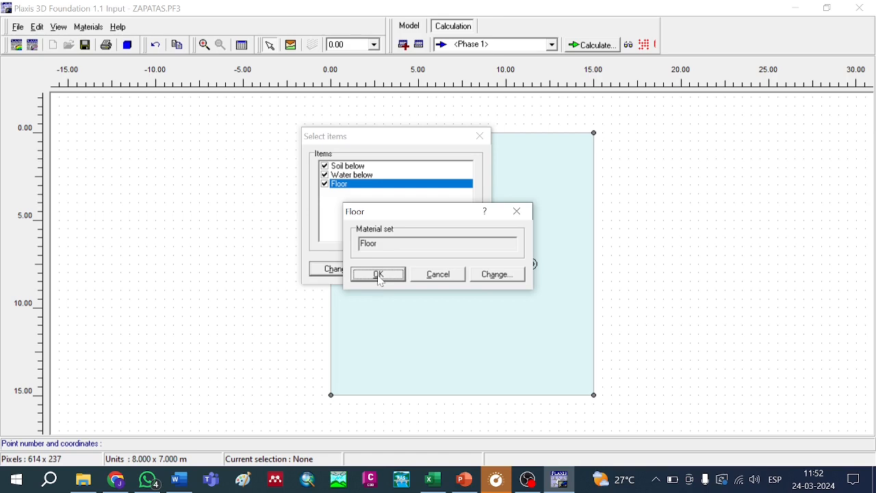
left_click(379, 274)
left_click_drag(429, 145, 326, 173)
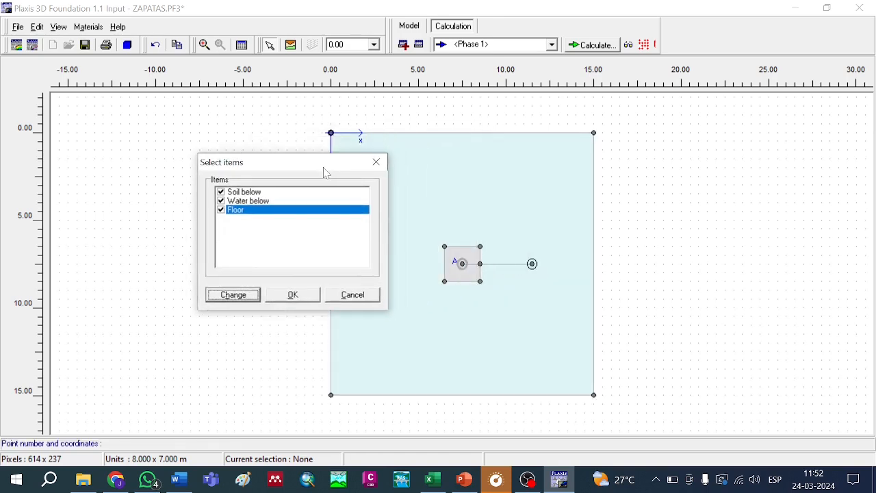
left_click(291, 294)
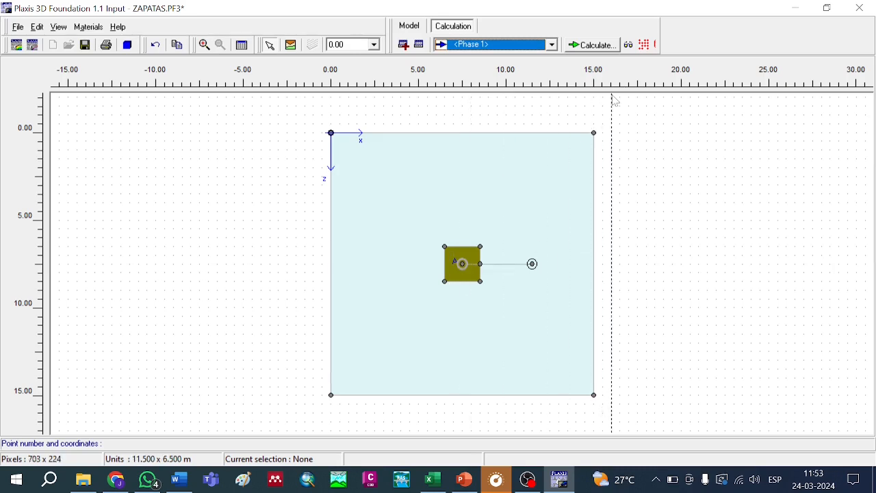
Select the mesh node at the centre of the footing floor as a curve point and update the model
left_click(645, 52)
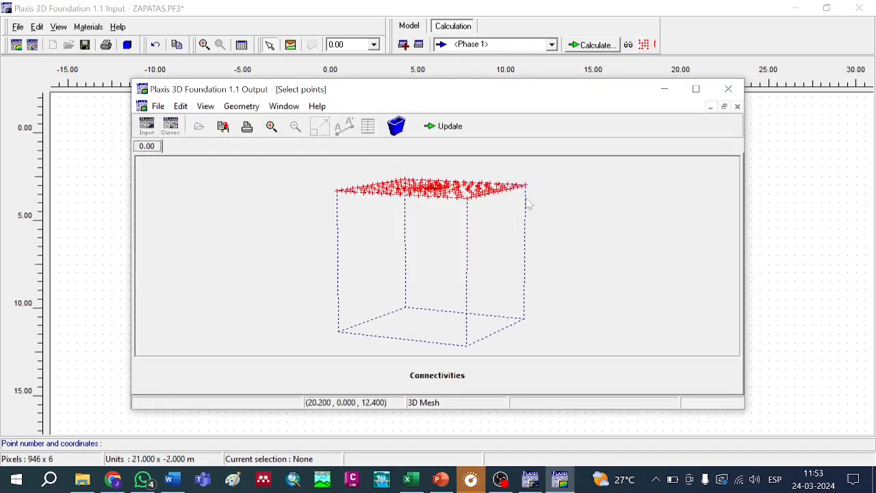
key("Right")
key("Right")
key("Right")
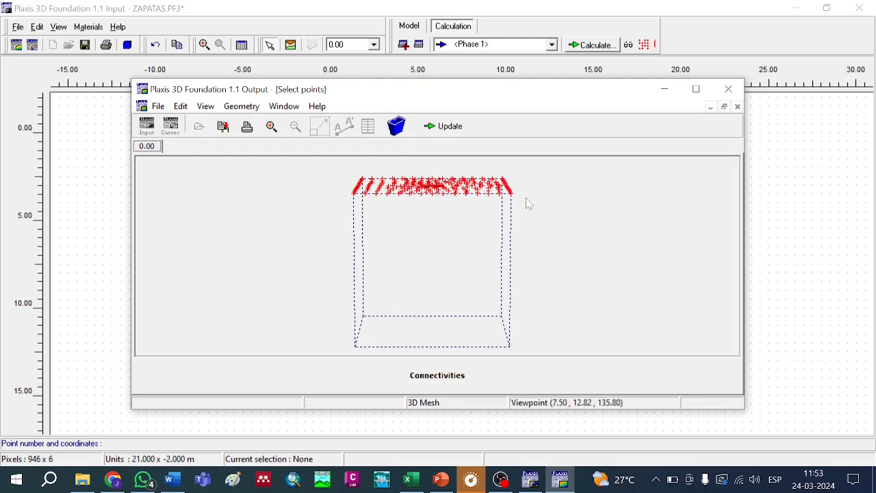
key("Up")
key("Up")
key("Up")
key("Up")
key("Up")
key("Up")
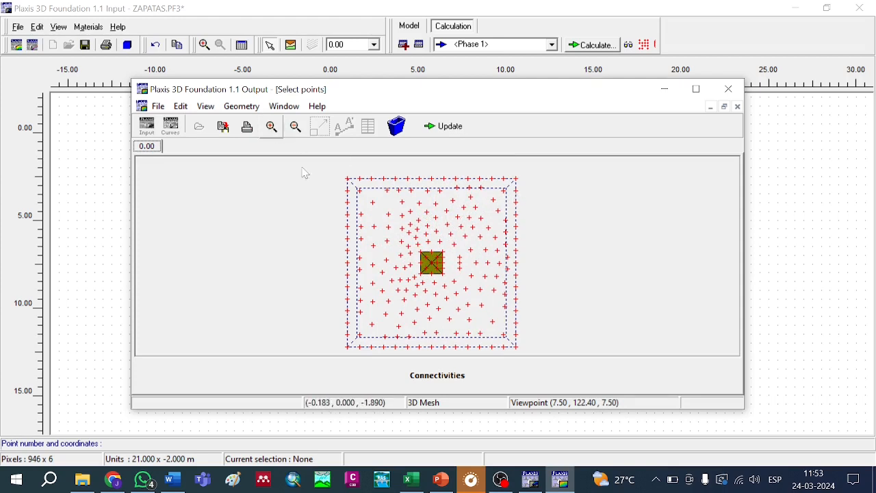
left_click_drag(411, 243, 450, 281)
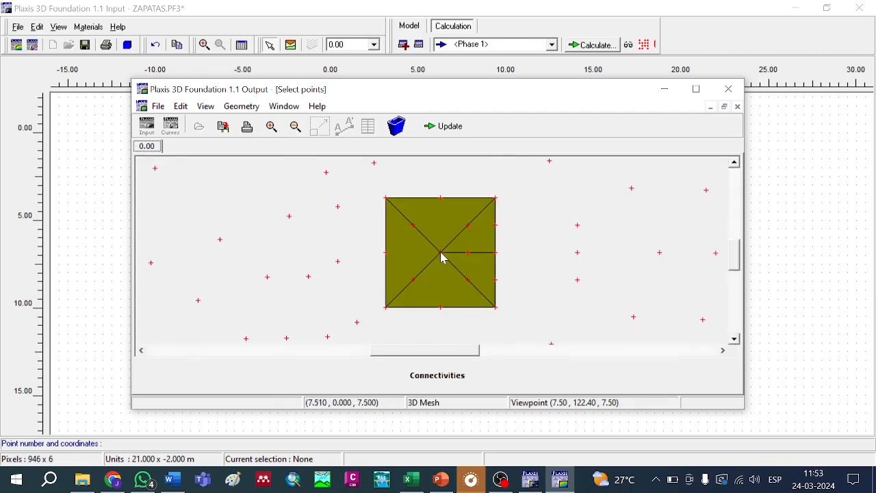
left_click(440, 252)
left_click(451, 127)
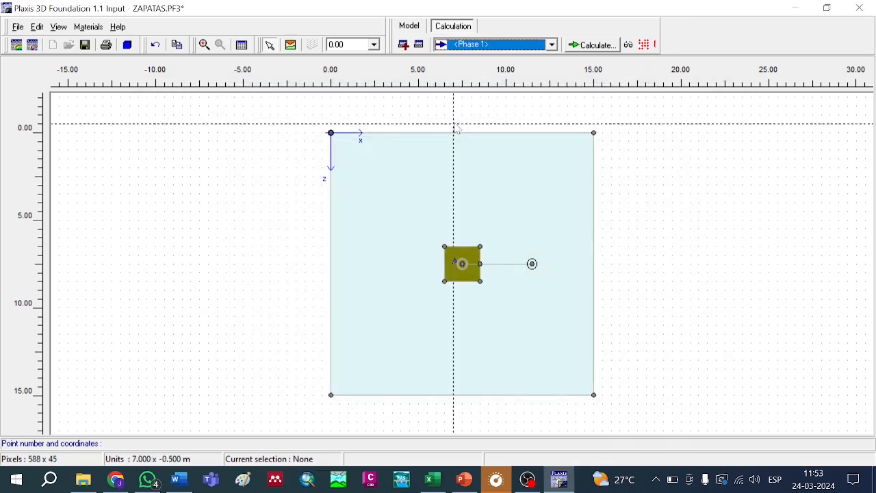
In Phase 1, activate the point load at the footing's centre with a Y-value of -1000 kN
left_click(466, 268)
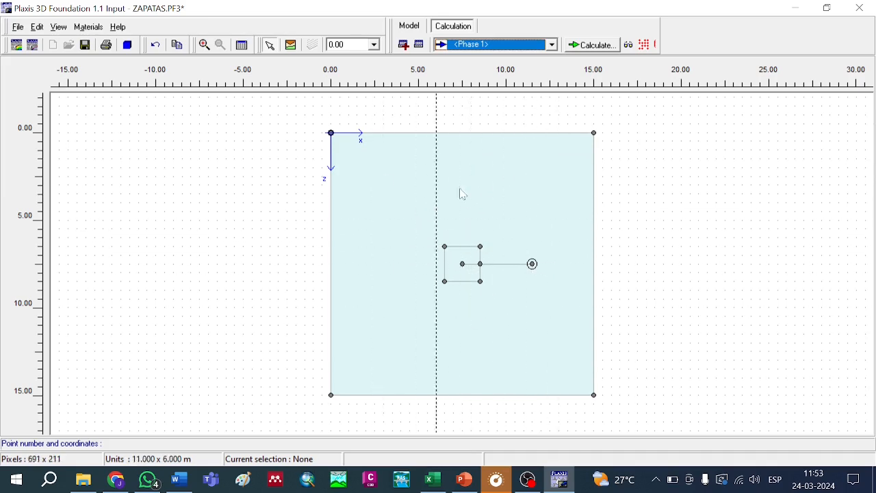
left_click(506, 45)
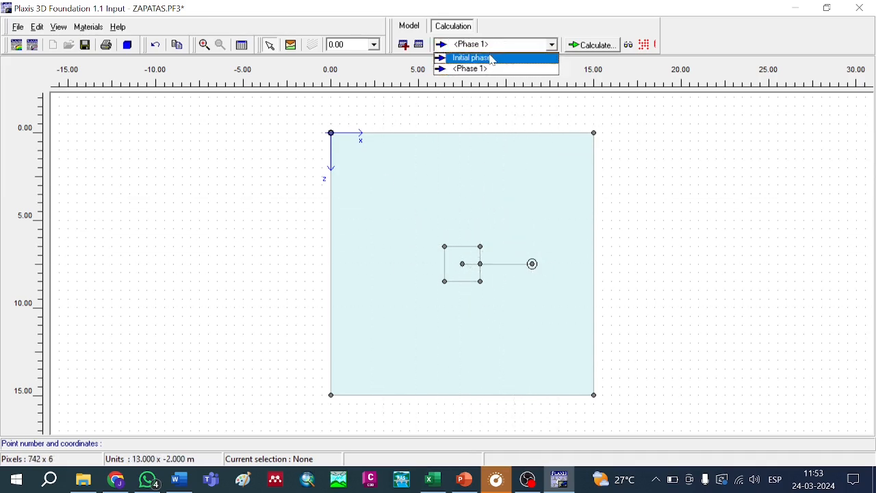
left_click(488, 56)
left_click(488, 47)
left_click(487, 65)
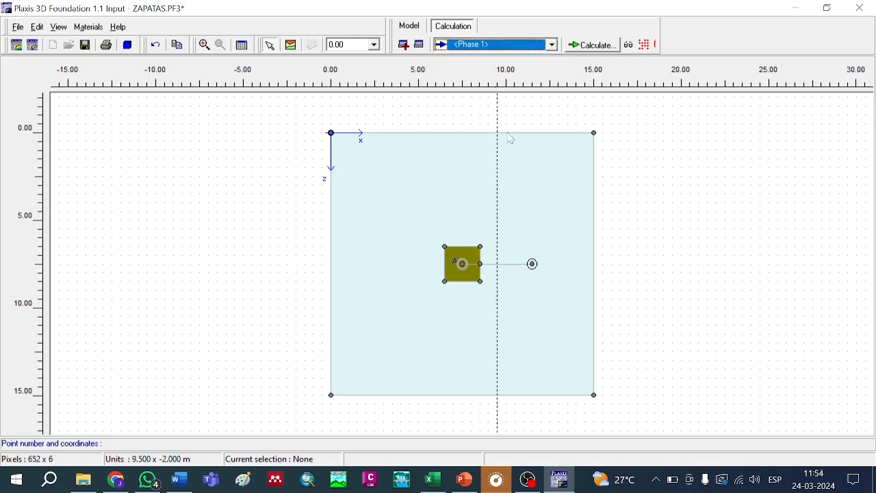
double_click(462, 264)
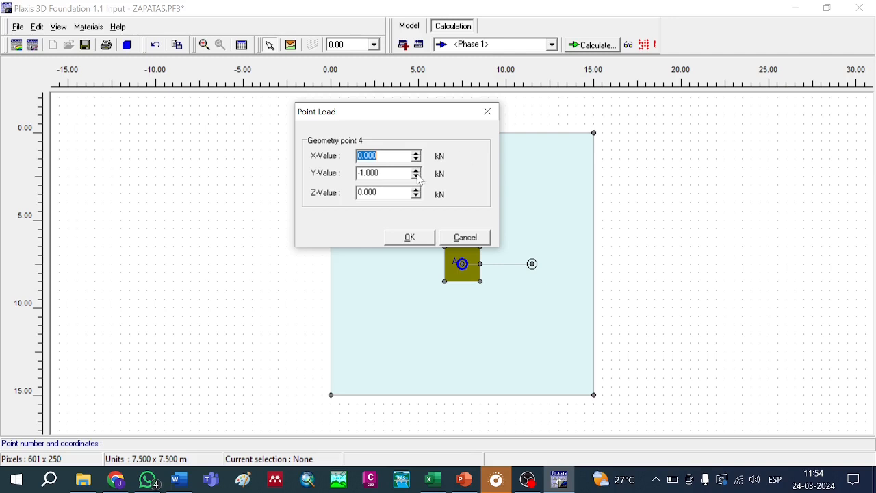
left_click(382, 173)
key("shift+Left")
key("shift+Left")
key("shift+Left")
key("shift+Left")
key("shift+Left")
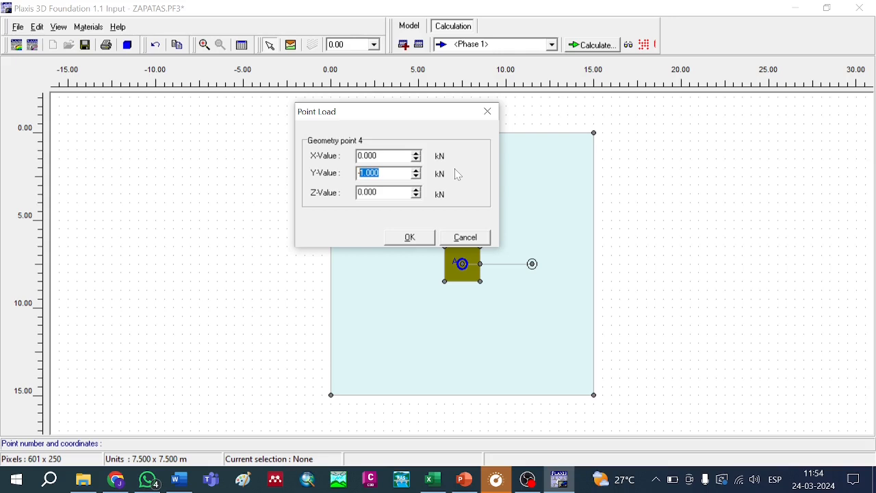
type("1000")
left_click(410, 237)
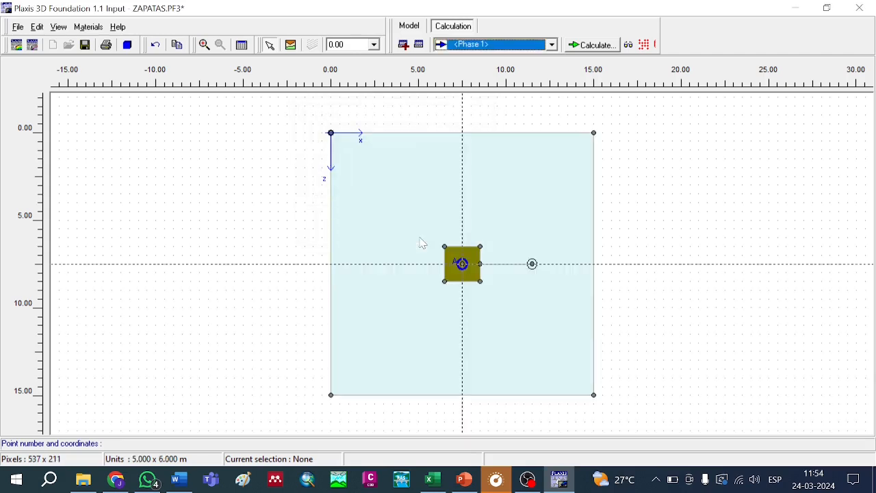
In the initial phase, set the Y-value of the footing's central point load to 0 kN
left_click(490, 44)
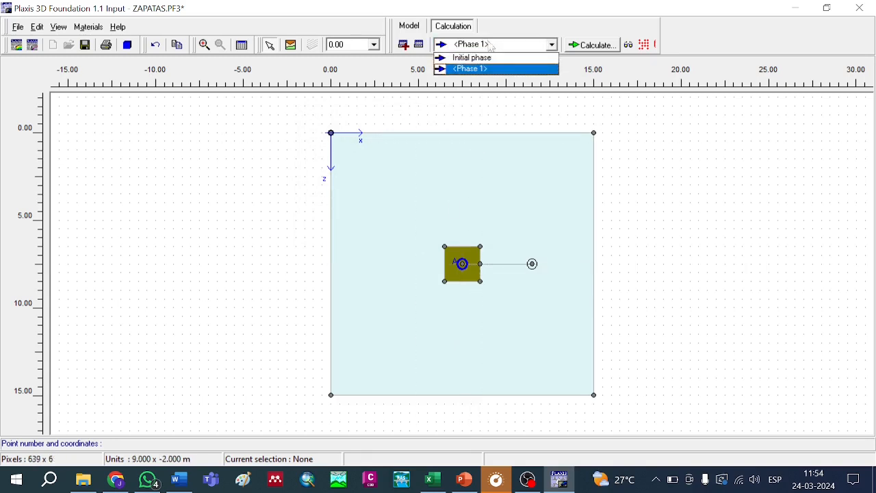
left_click(490, 58)
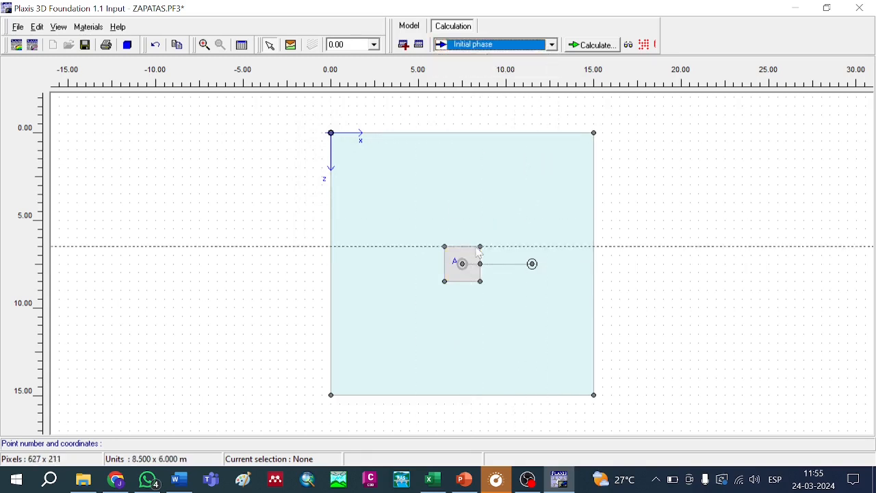
double_click(462, 264)
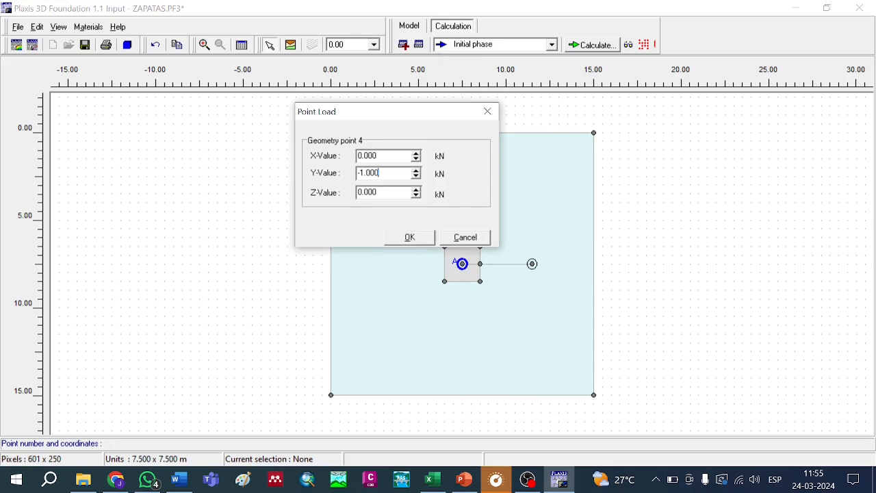
key("shift+Home")
type("0")
left_click(408, 237)
Check the central point load in Phase 1 and preview that phase's staged construction in 3D
left_click(489, 45)
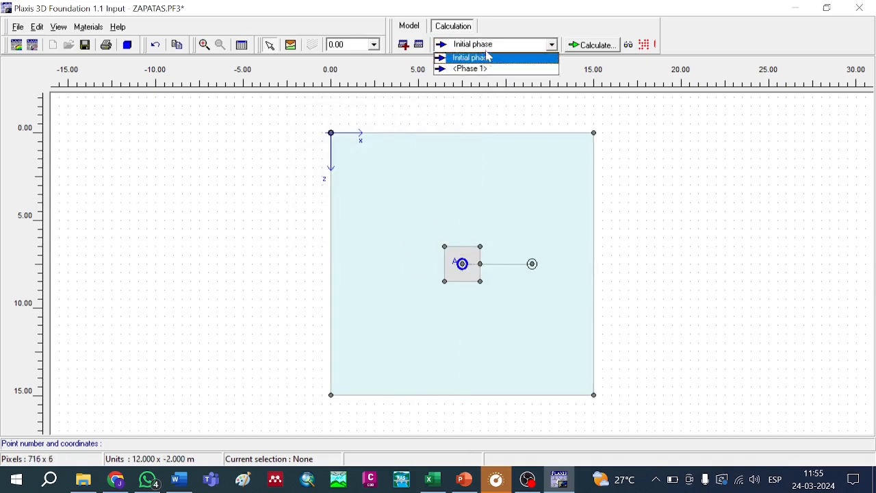
left_click(489, 69)
double_click(462, 264)
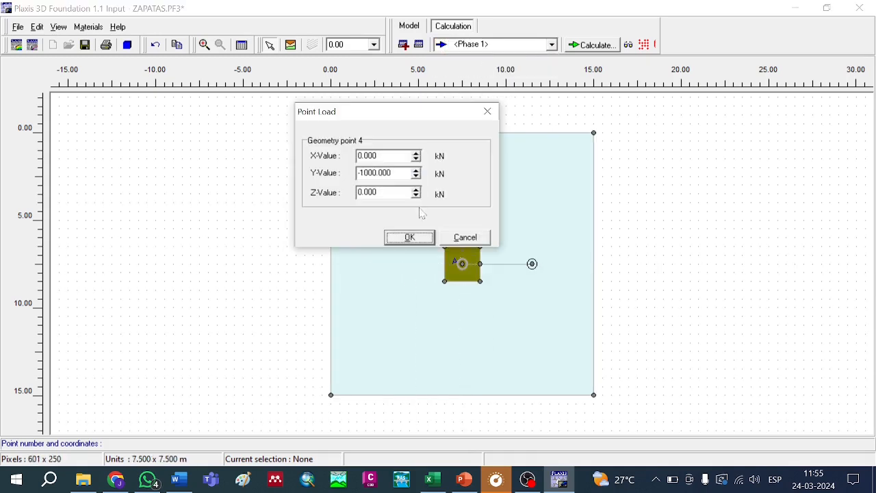
left_click(409, 239)
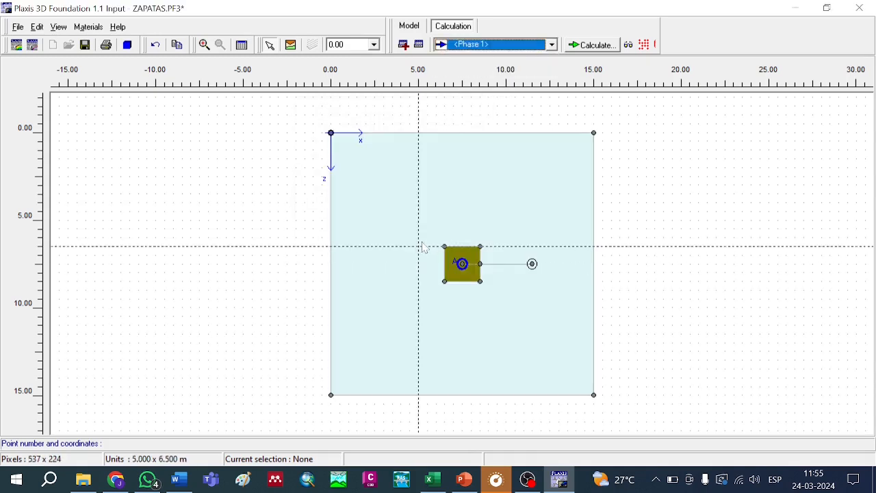
left_click(628, 47)
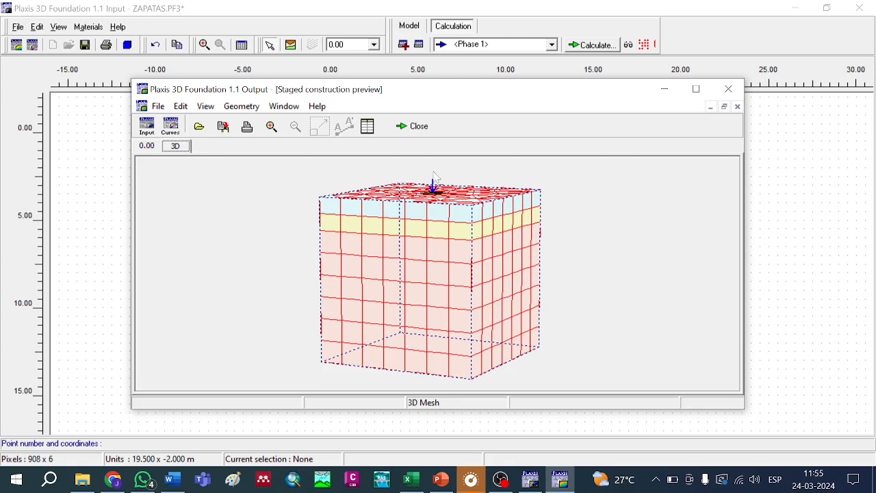
left_click(414, 127)
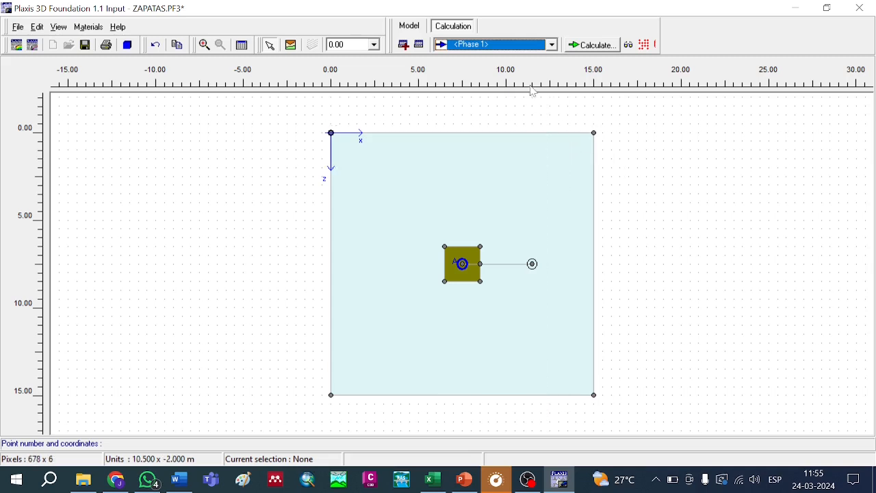
Calculate the initial phase and Phase 1, and inspect the Phase 1 deformed mesh in the output
left_click(590, 47)
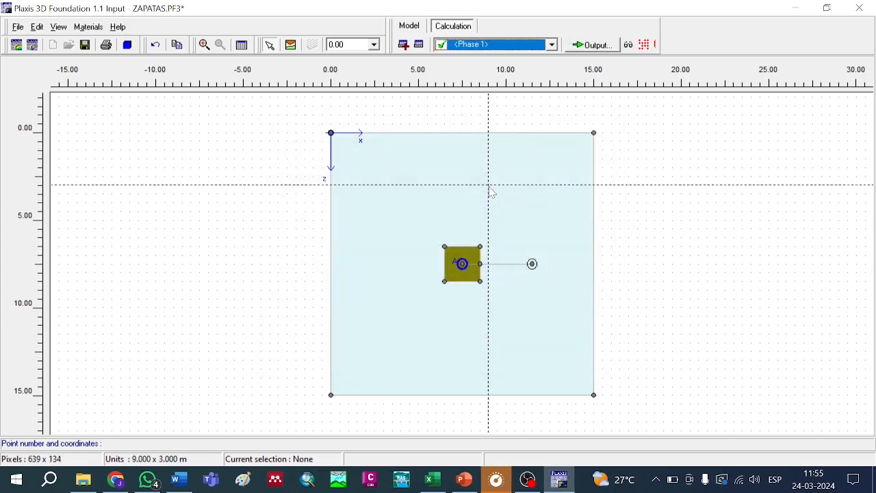
left_click(549, 45)
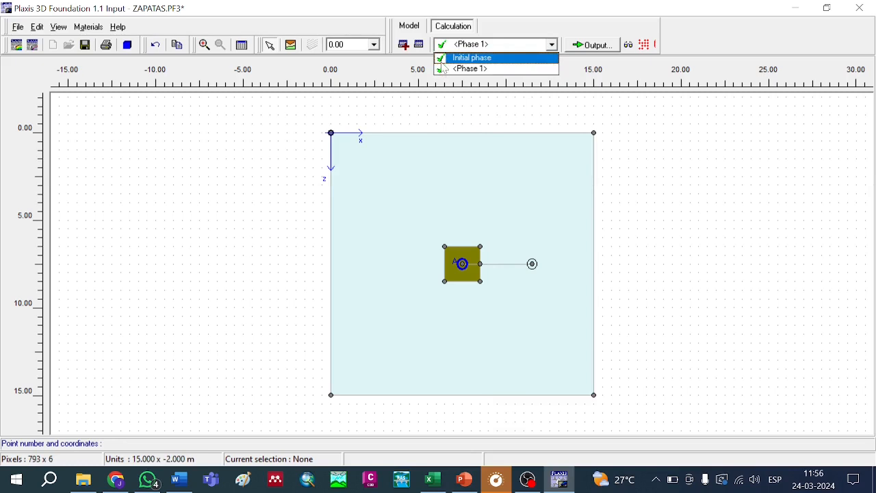
left_click(584, 32)
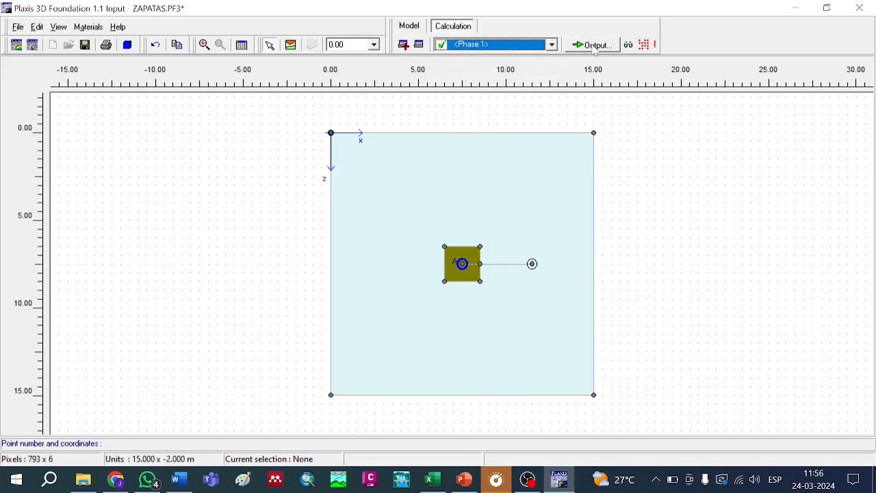
left_click(593, 45)
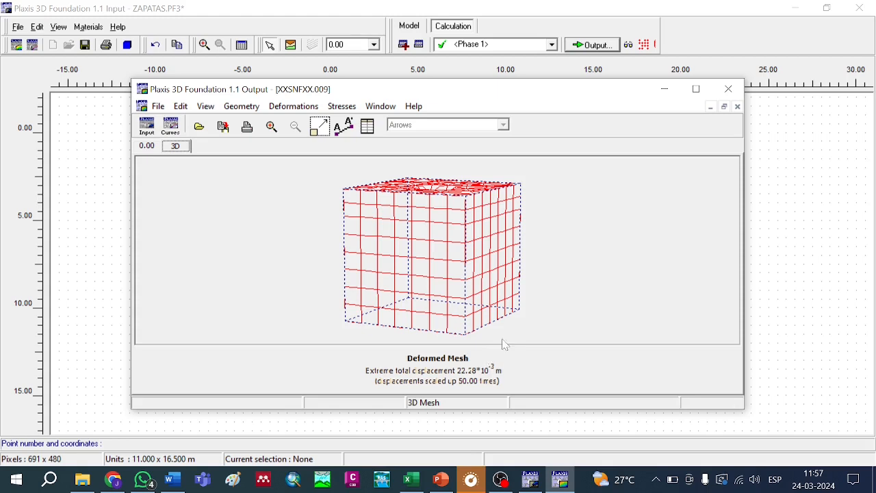
left_click(728, 89)
Mark both the initial phase and Phase 1 for recalculation in the phase list
left_click(500, 45)
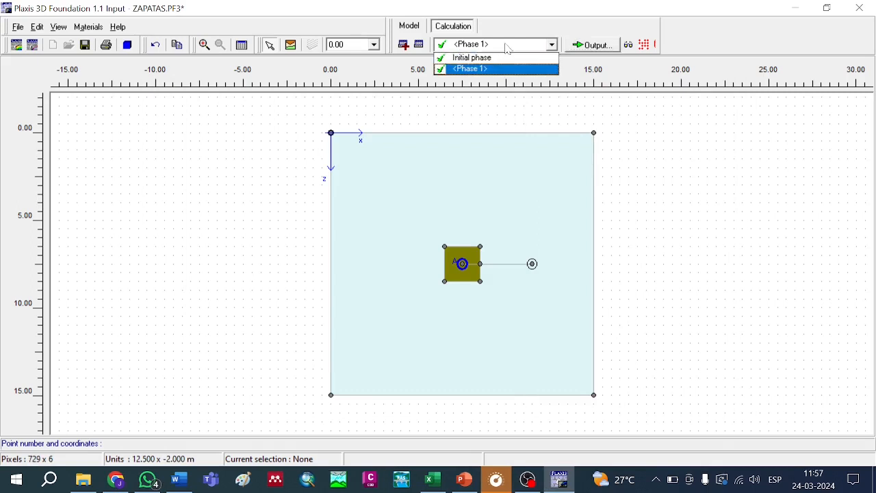
left_click(433, 54)
left_click(419, 45)
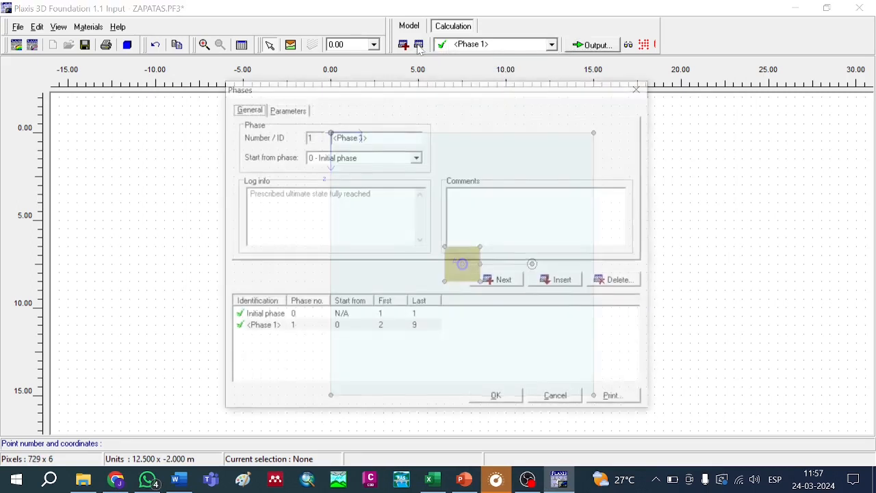
left_click(270, 315)
left_click(265, 328)
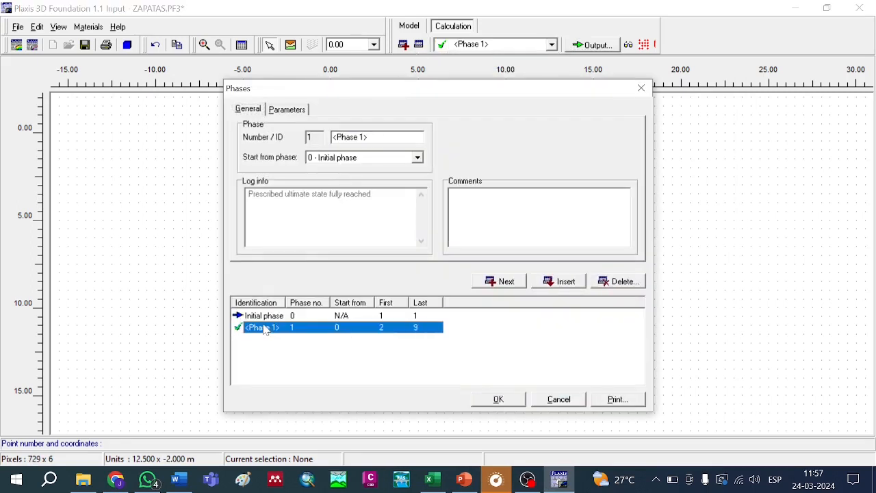
double_click(265, 328)
left_click(499, 404)
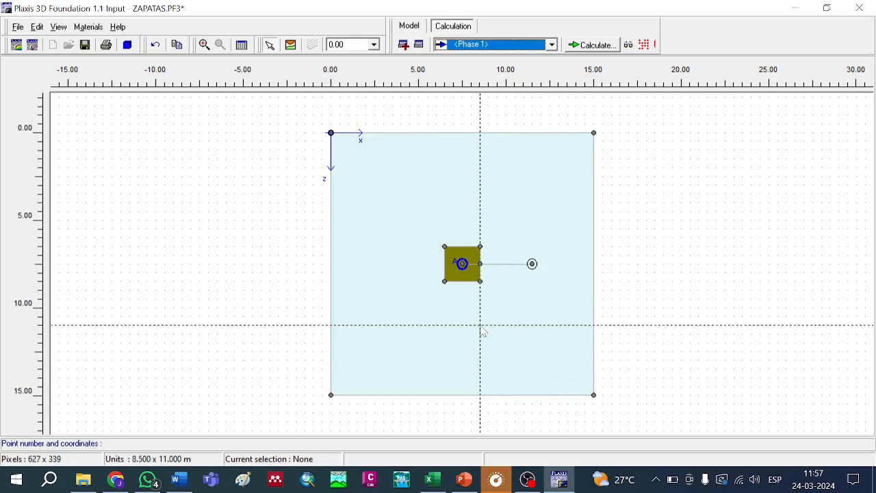
Set the Y-value of the footing's central point load in Phase 1 to -1250 kN
double_click(462, 264)
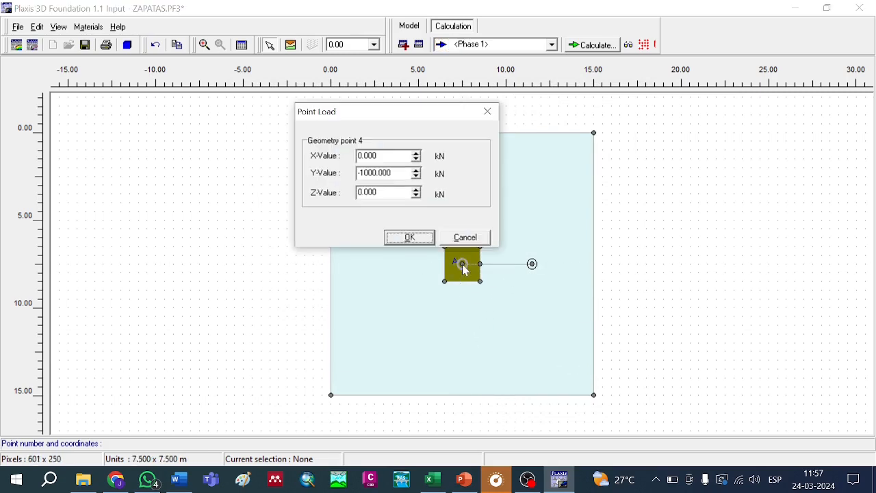
left_click_drag(391, 173, 363, 173)
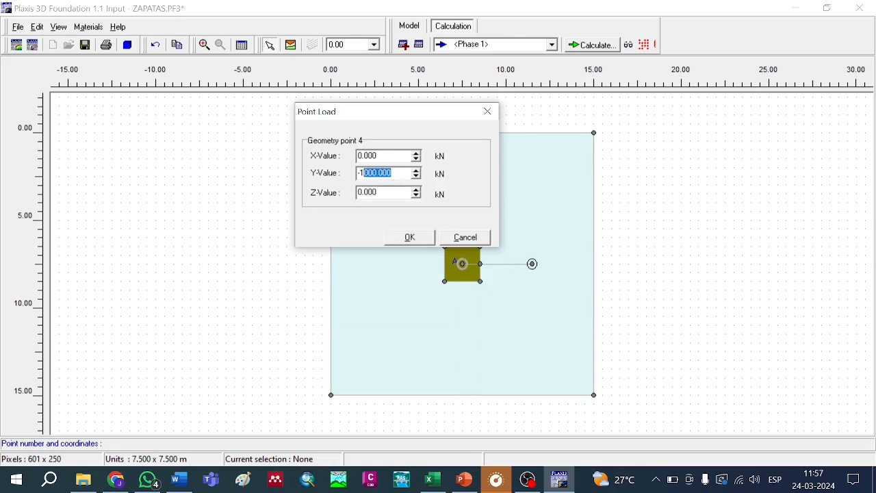
type("250")
left_click(410, 237)
Check the values of the footing's central point load in the initial phase
left_click(479, 44)
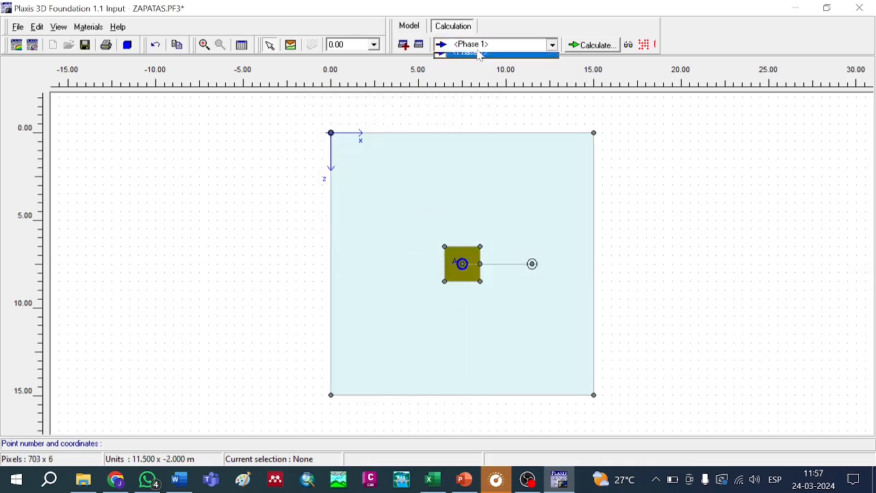
left_click(476, 58)
double_click(462, 264)
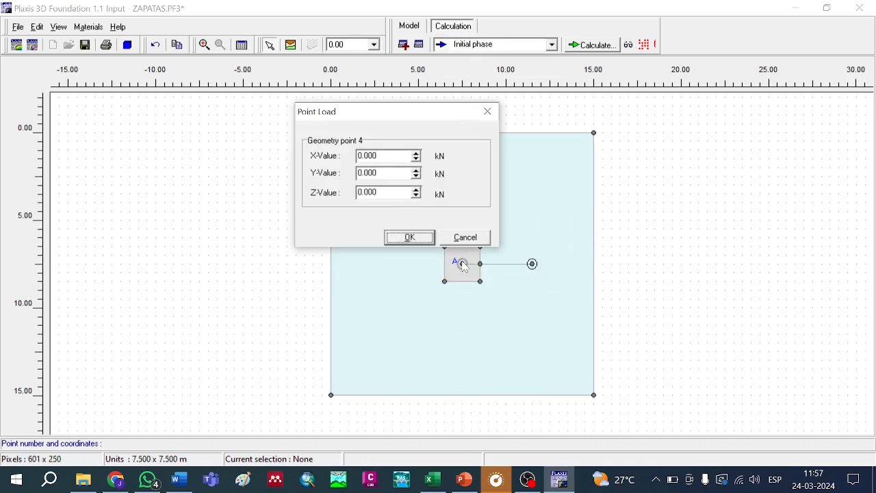
left_click(409, 237)
Return to Phase 1, check its central point load and recalculate the marked phases
left_click(493, 43)
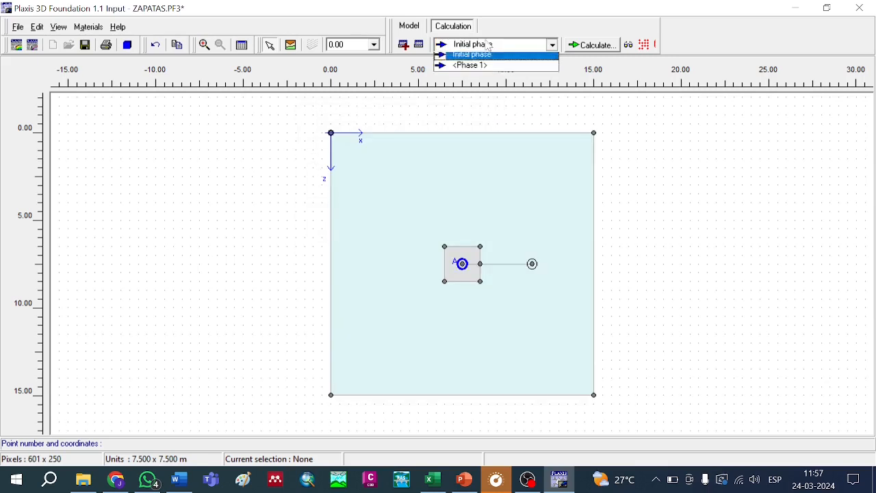
left_click(481, 69)
double_click(462, 264)
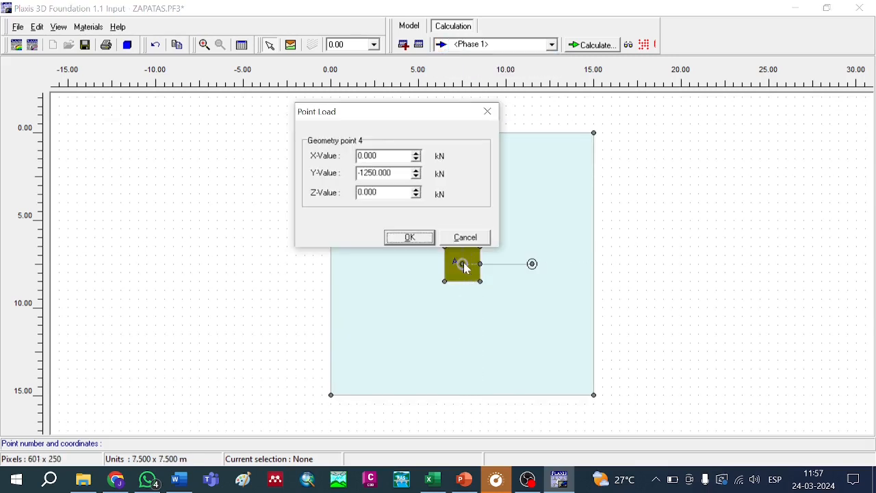
left_click(409, 237)
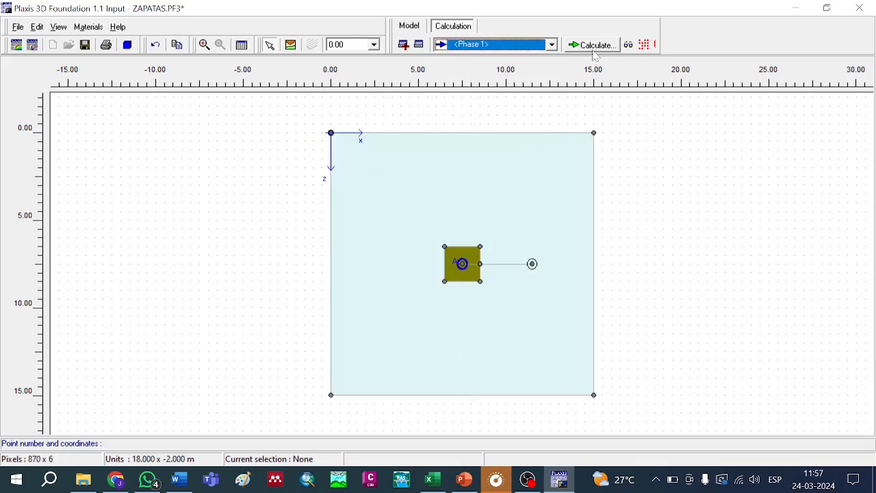
left_click(597, 47)
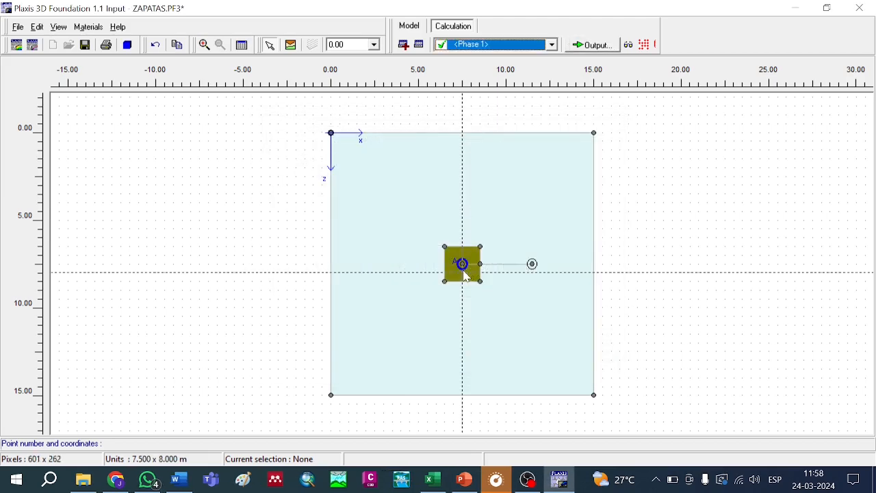
Open the Phase 1 output and orbit the deformed mesh to inspect the surface settlement around the footing
left_click(594, 47)
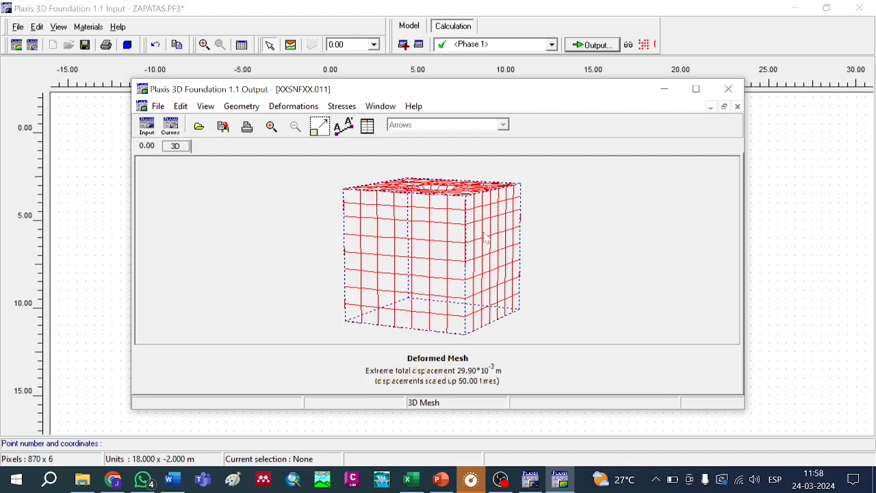
key("Right")
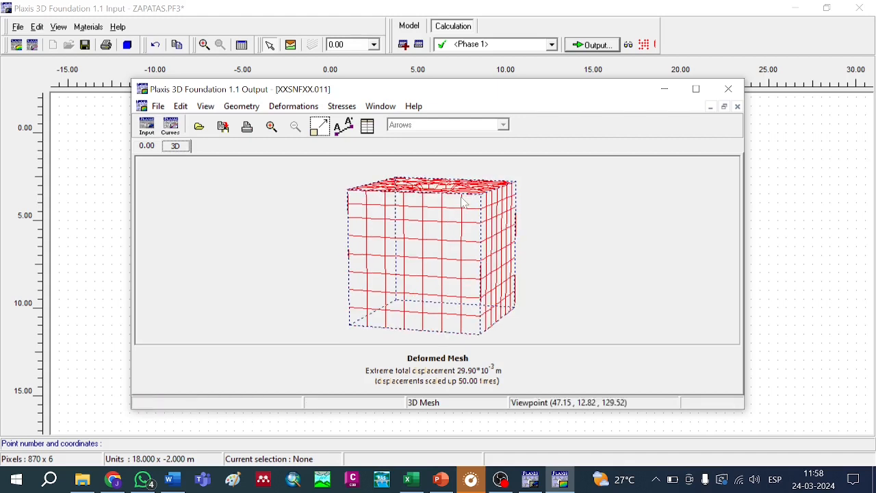
key("Down")
key("Up")
key("Up")
key("Up")
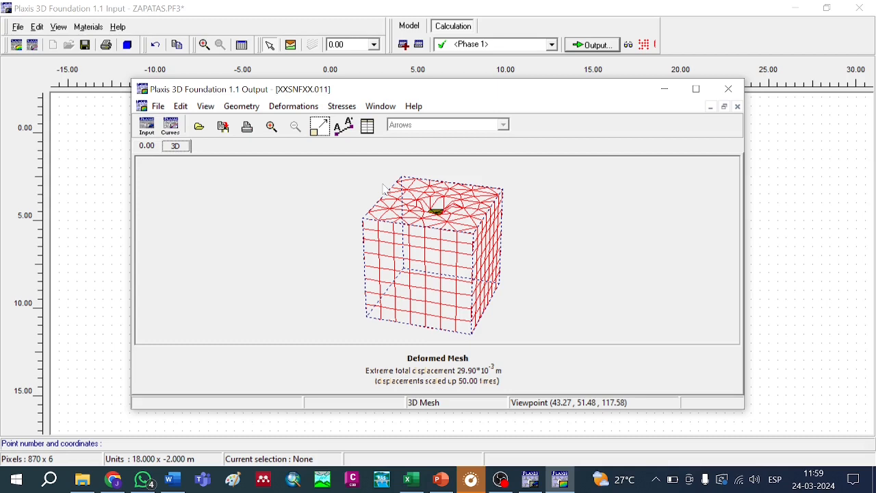
Cut a vertical cross section A-A* across the model through the footing's centre and view its total displacements from the front
left_click(346, 129)
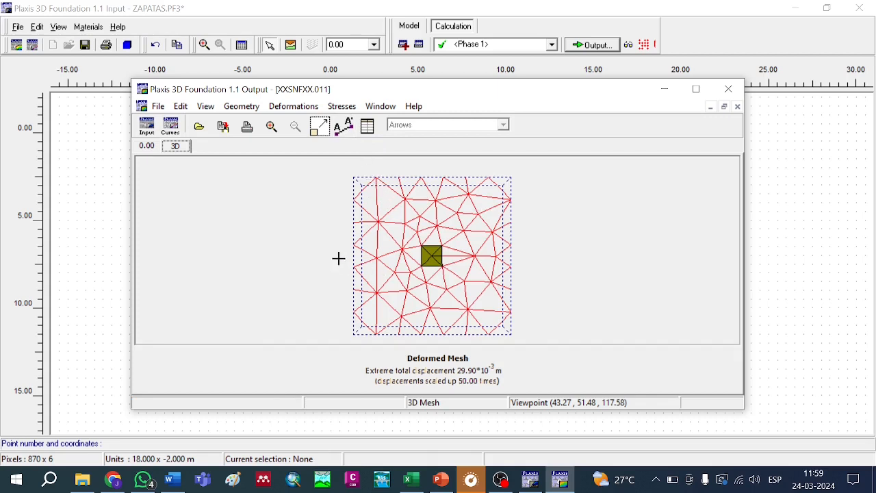
left_click_drag(337, 256, 536, 256)
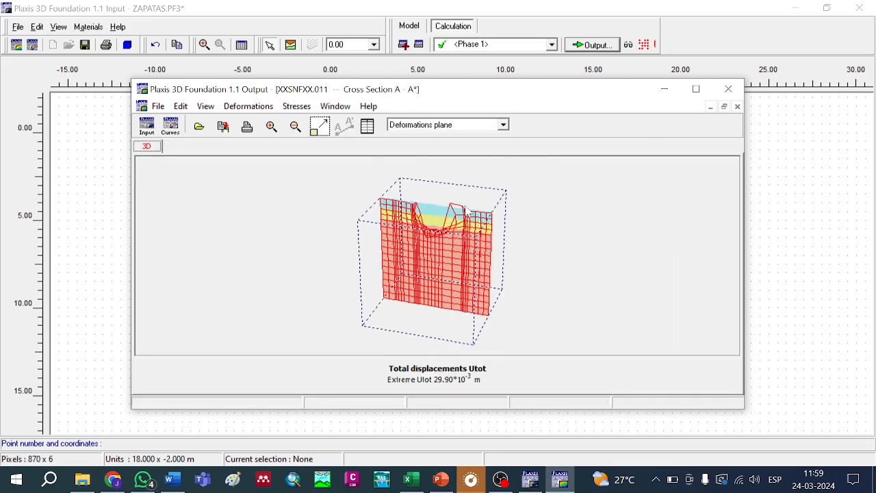
key("Right")
key("Right")
key("Down")
key("Down")
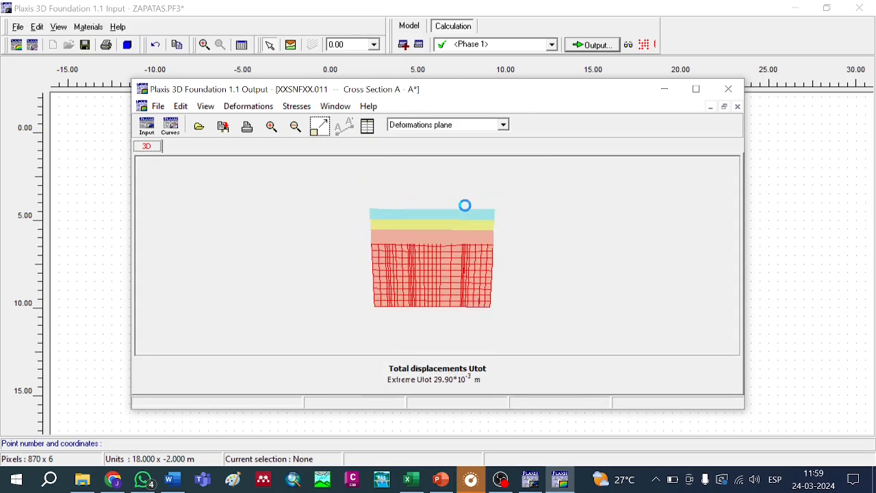
key("Up")
key("Up")
key("Up")
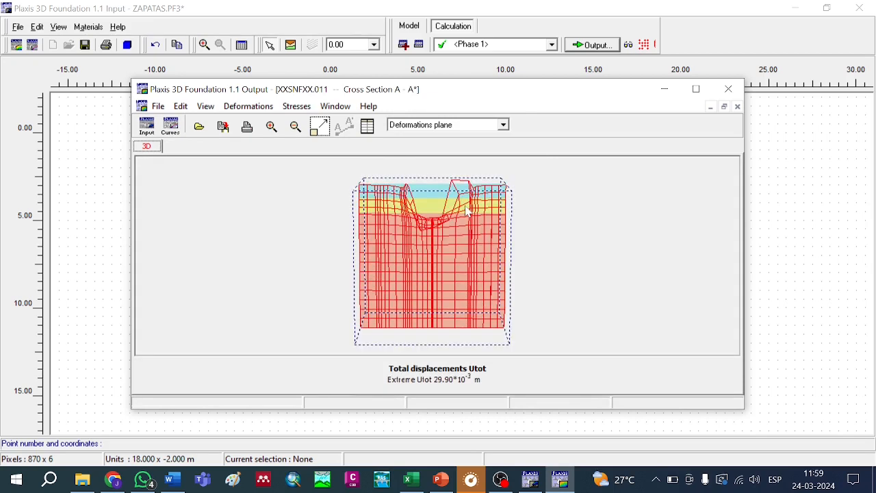
key("Up")
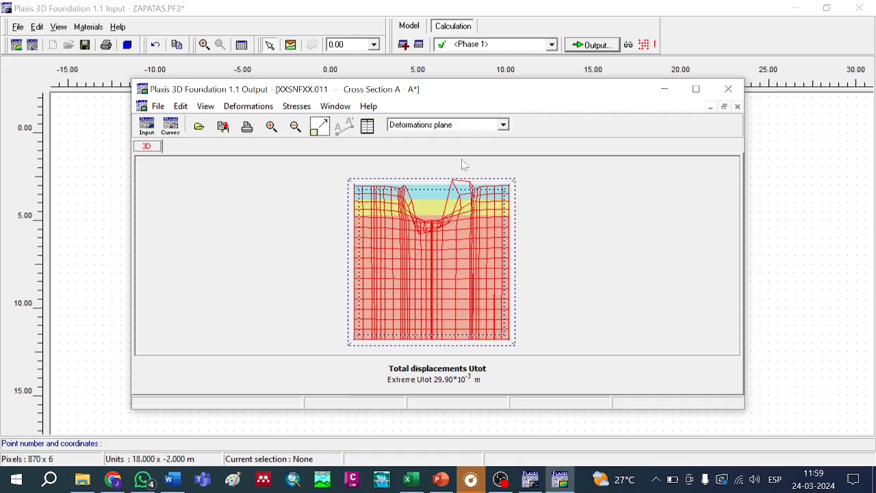
Display the cross section's total displacements as shadings with the legend, examine them and close the output
left_click(503, 125)
left_click(411, 155)
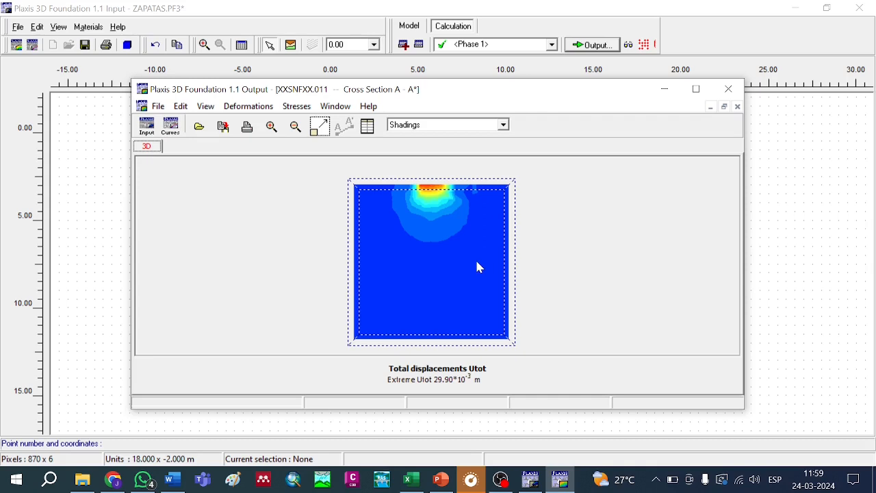
left_click(205, 106)
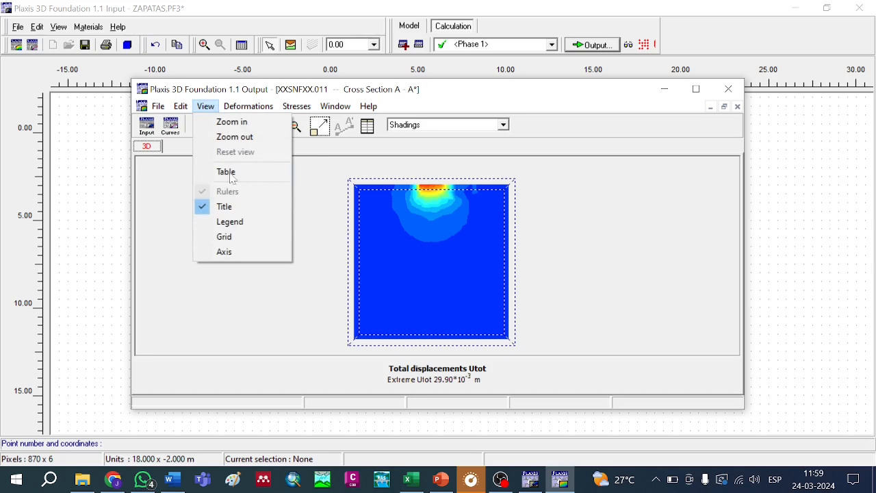
left_click(230, 222)
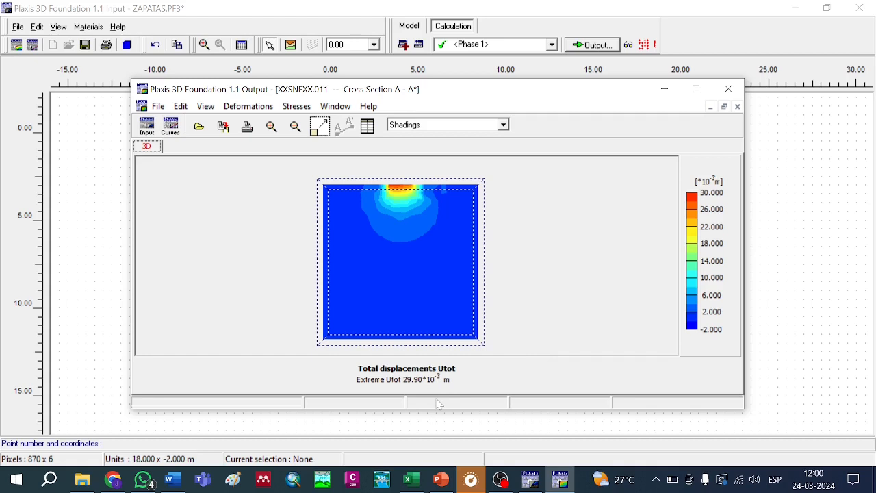
left_click(740, 93)
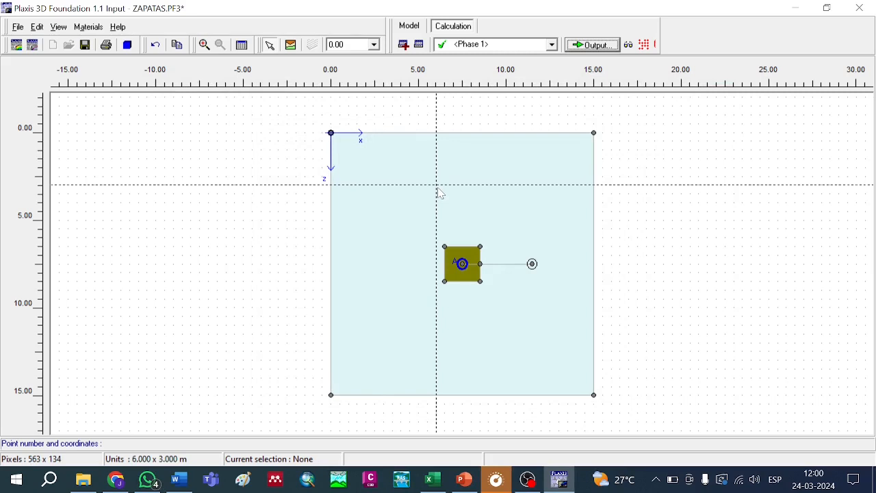
Save the project and generate a new Curves chart from ZAPATAS plotting point A's displacement |U| against Sum-Mstage
left_click(85, 45)
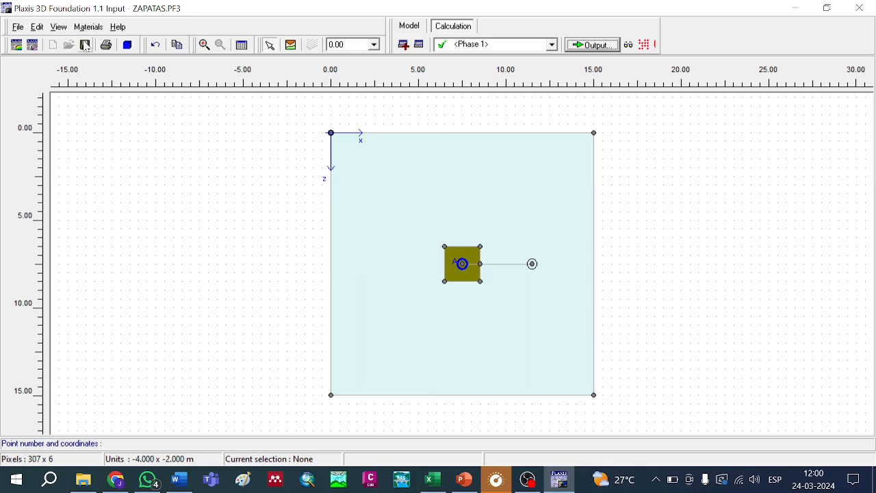
left_click(32, 48)
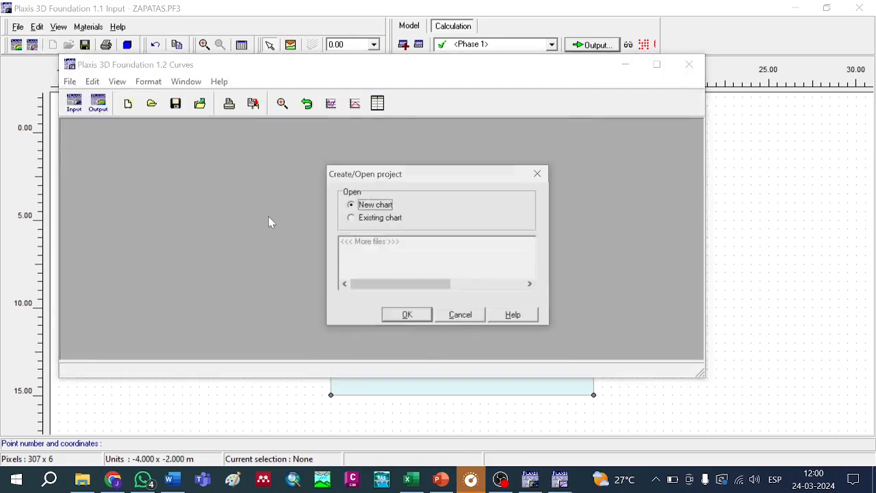
left_click(411, 314)
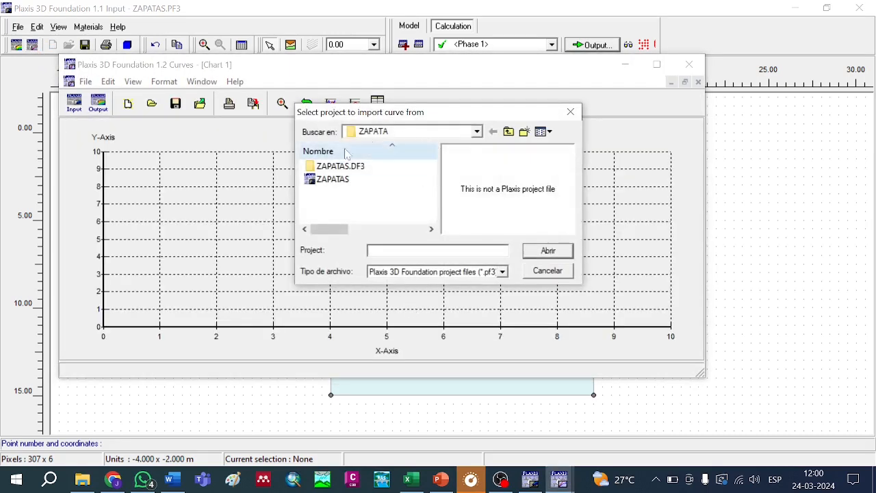
double_click(344, 181)
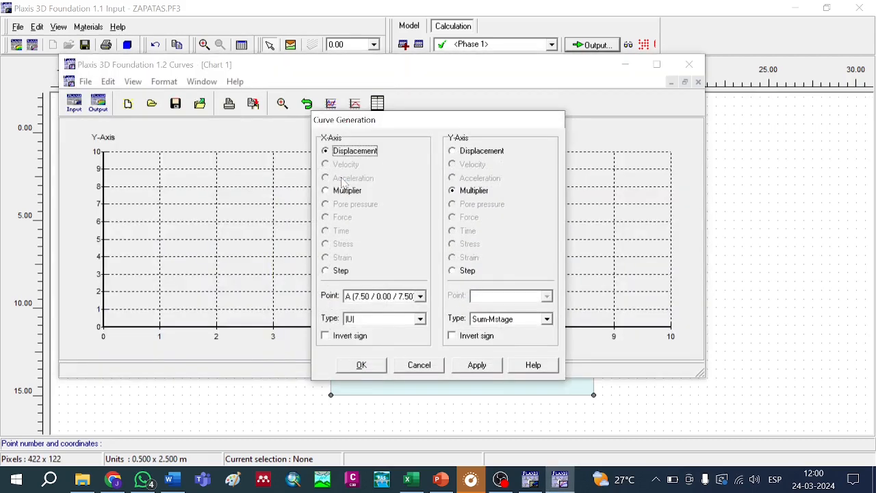
left_click(361, 365)
left_click(657, 64)
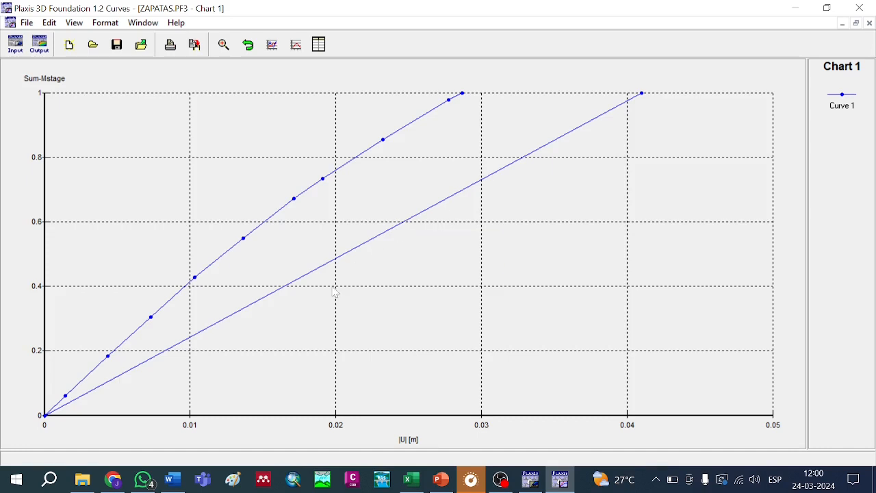
Exclude the initial phase from Curve 1 so that only Phase 1 is plotted
left_click(297, 48)
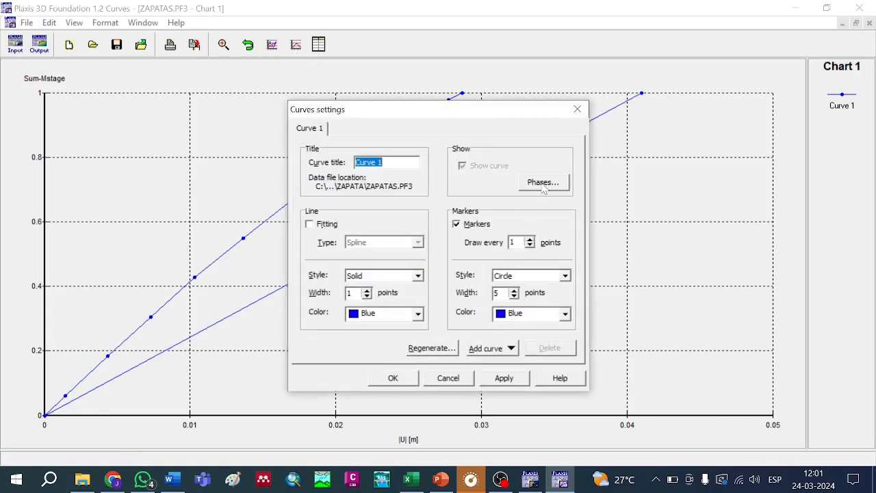
left_click(542, 184)
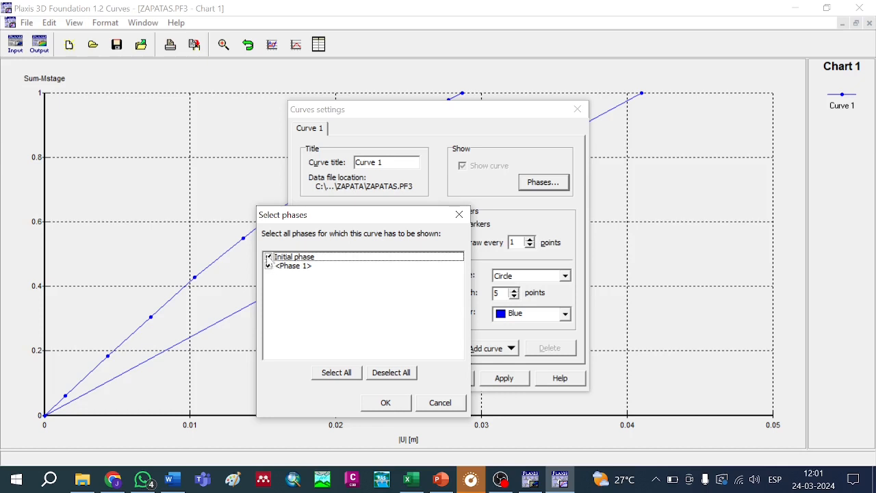
left_click(269, 257)
left_click(385, 402)
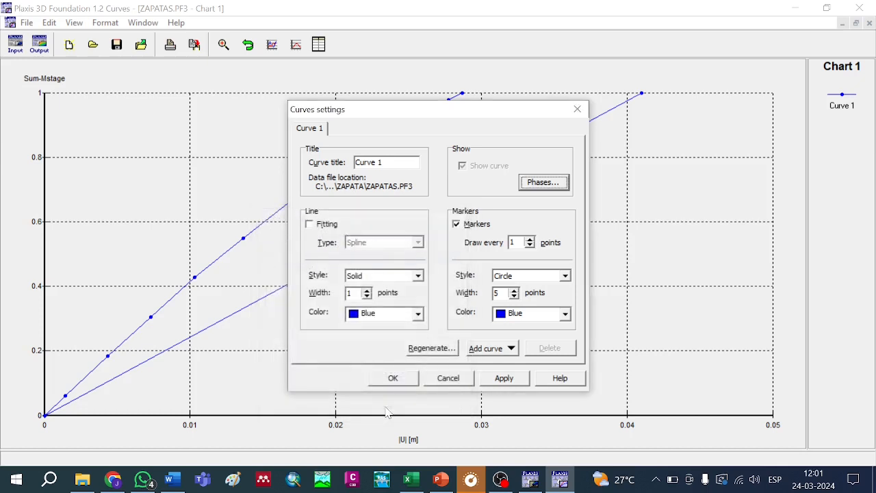
left_click(504, 378)
left_click(411, 382)
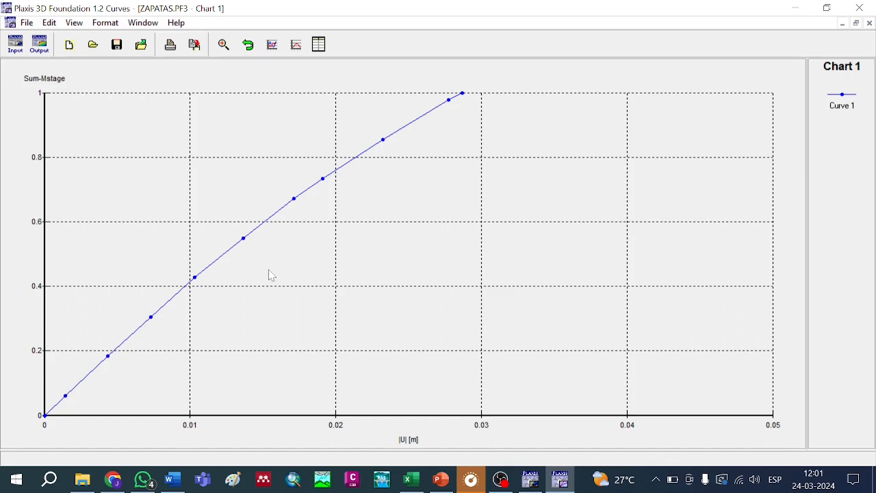
Title the chart's X-axis "Asentamiento [m]" and its Y-axis "% Carga"
left_click(273, 51)
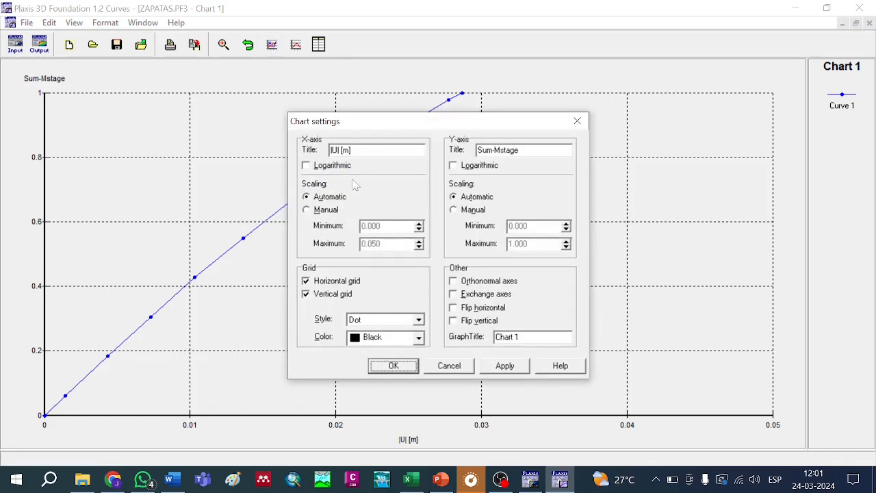
double_click(334, 150)
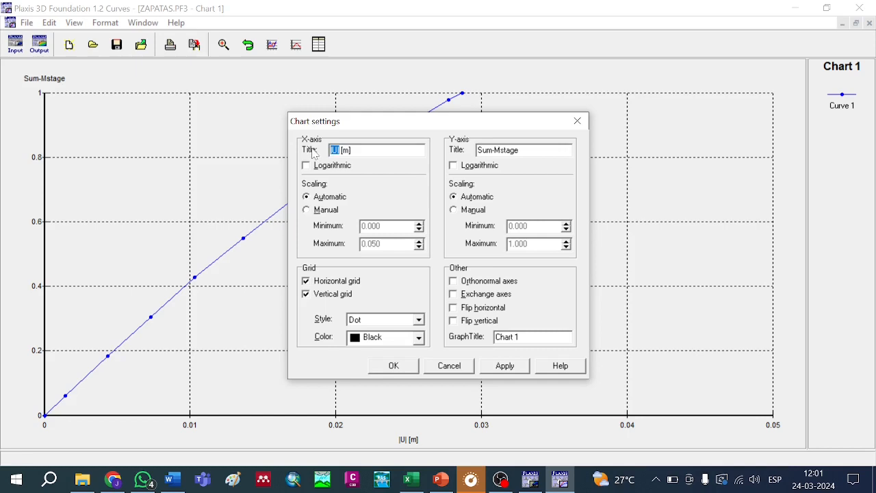
type("Asentamiento")
key("Tab")
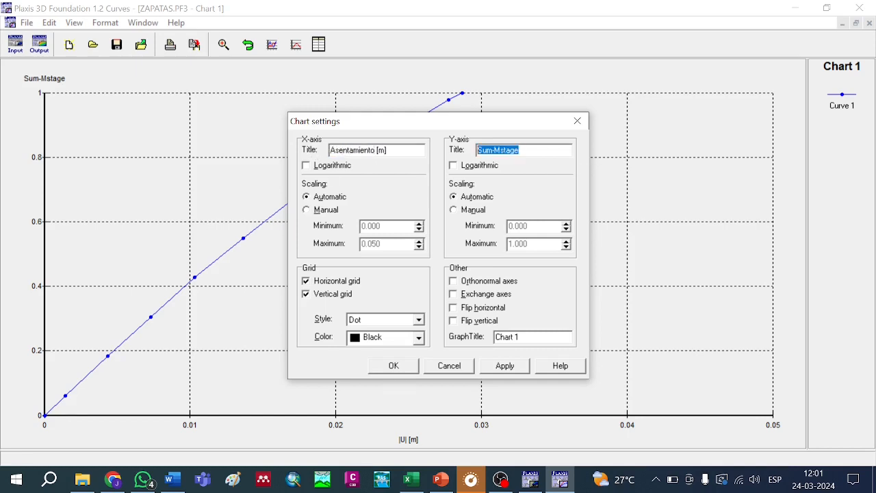
type("% Carga")
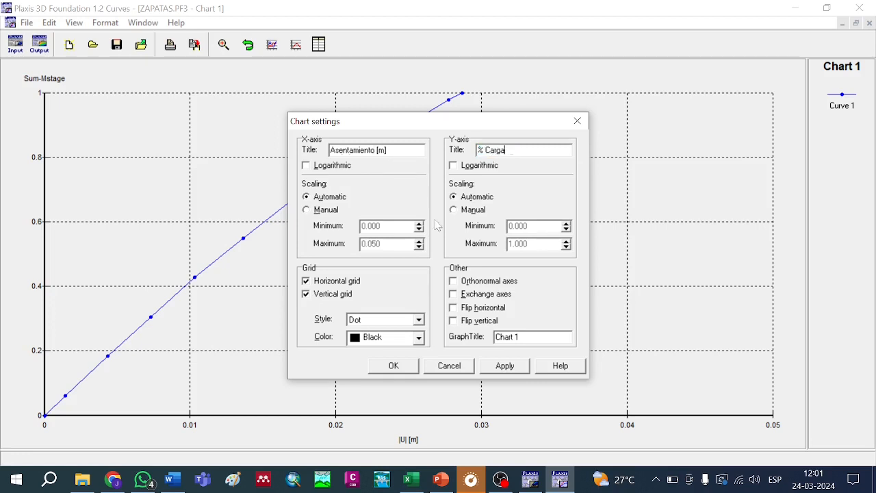
left_click(403, 367)
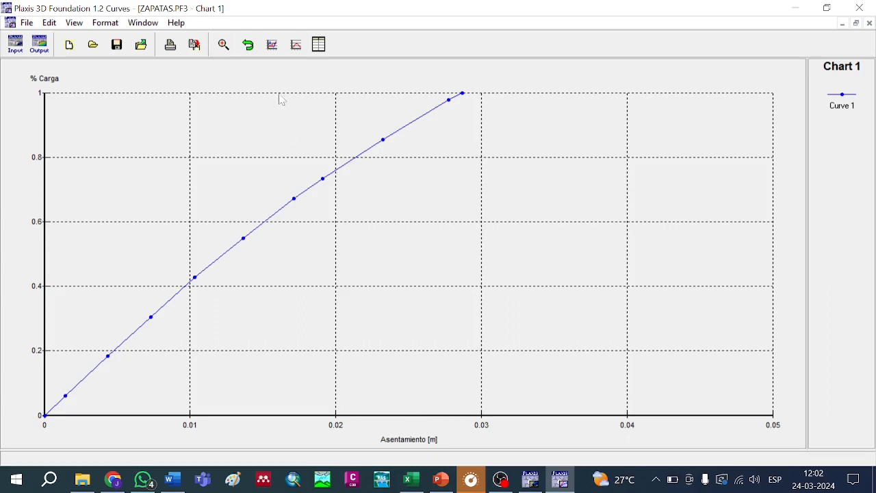
Switch the chart's X-axis to manual scaling with a maximum of 0.030
left_click(272, 45)
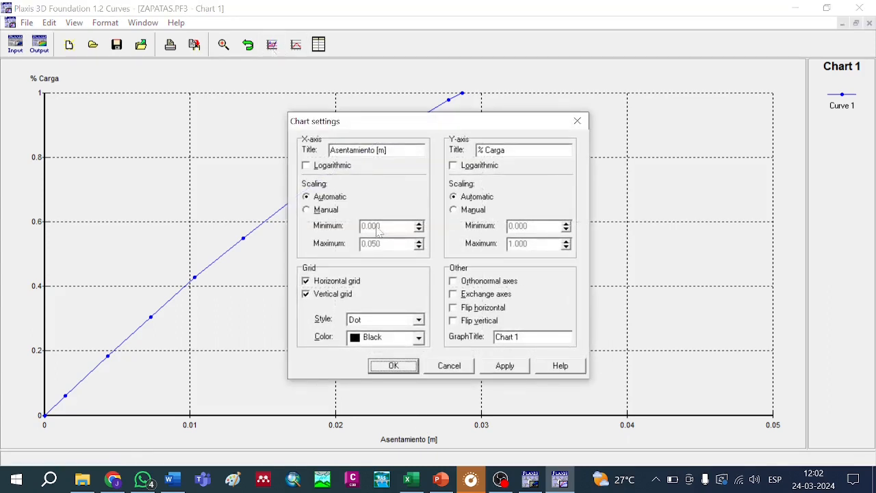
left_click(311, 210)
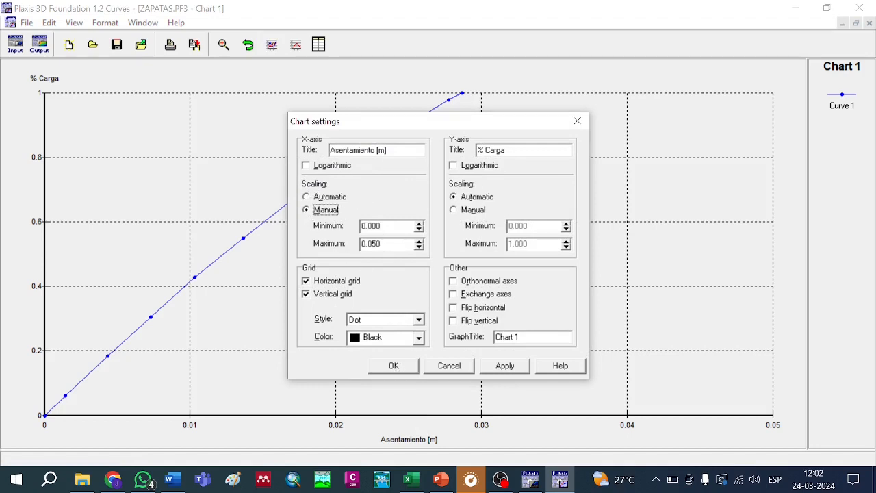
left_click(381, 244)
key("BackSpace")
key("BackSpace")
type("3")
left_click(510, 369)
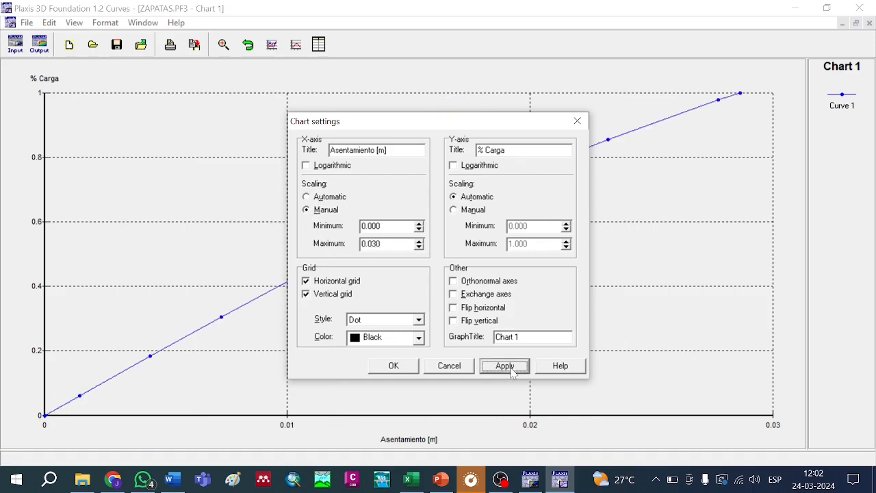
left_click(395, 365)
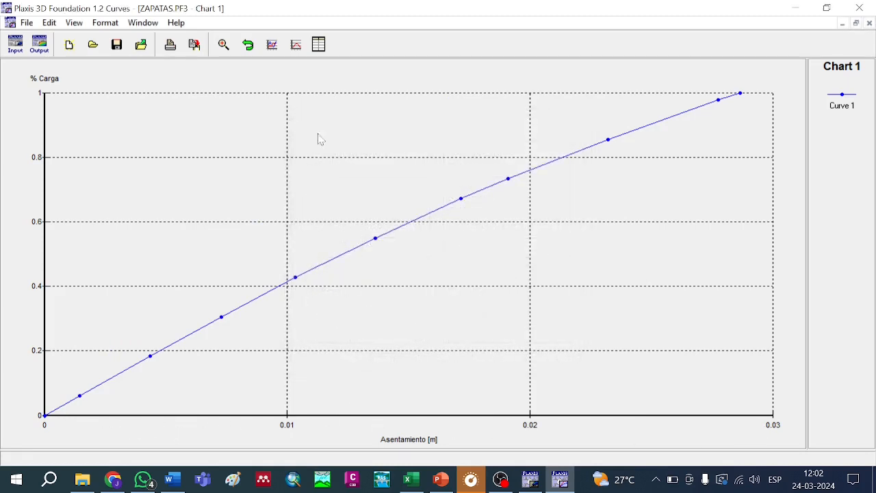
Set the chart's X-axis maximum to 0.050 and read the load fraction on Curve 1 at a settlement of 0.025 m
left_click(230, 56)
left_click(419, 281)
left_click(274, 45)
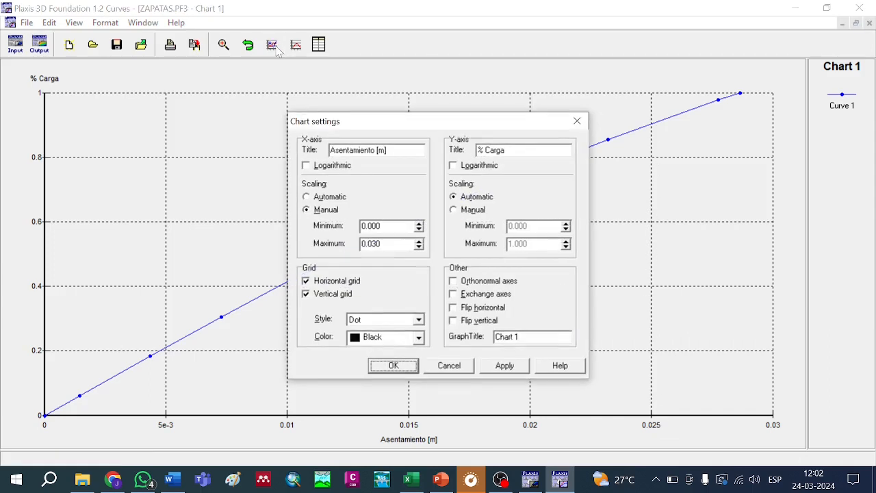
left_click(387, 244)
key("BackSpace")
key("BackSpace")
type("5")
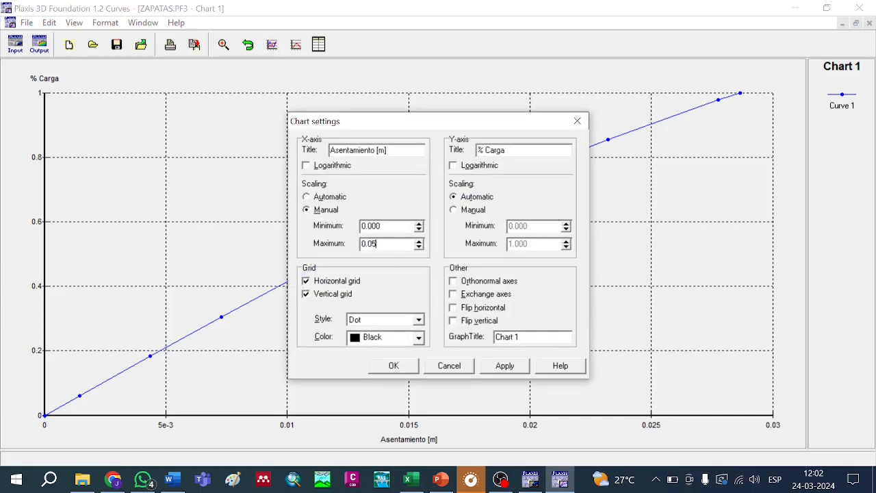
left_click(504, 365)
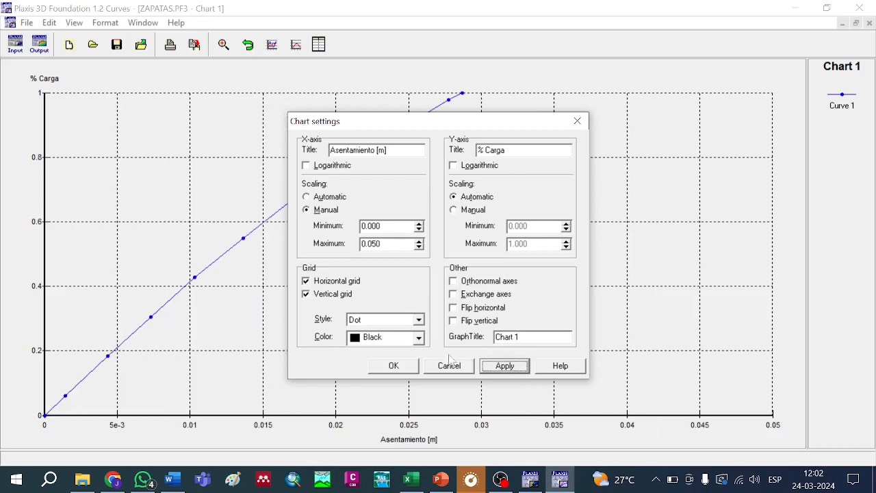
left_click(394, 366)
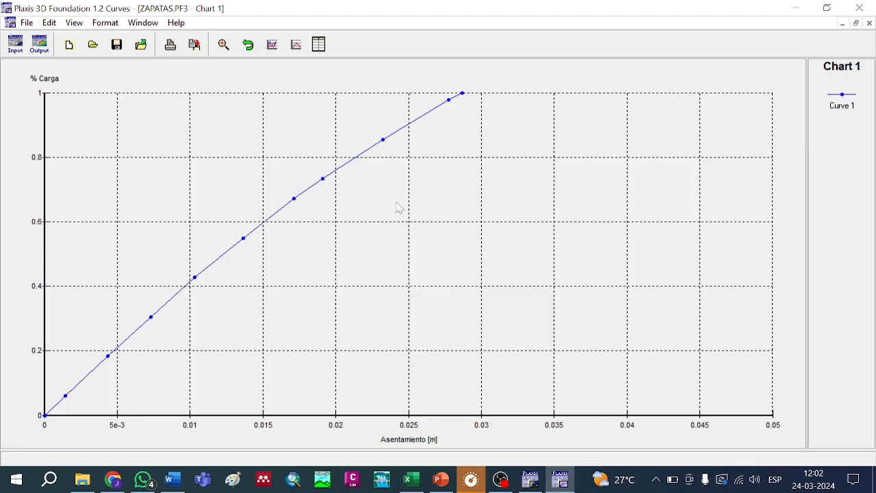
mouse_move(411, 129)
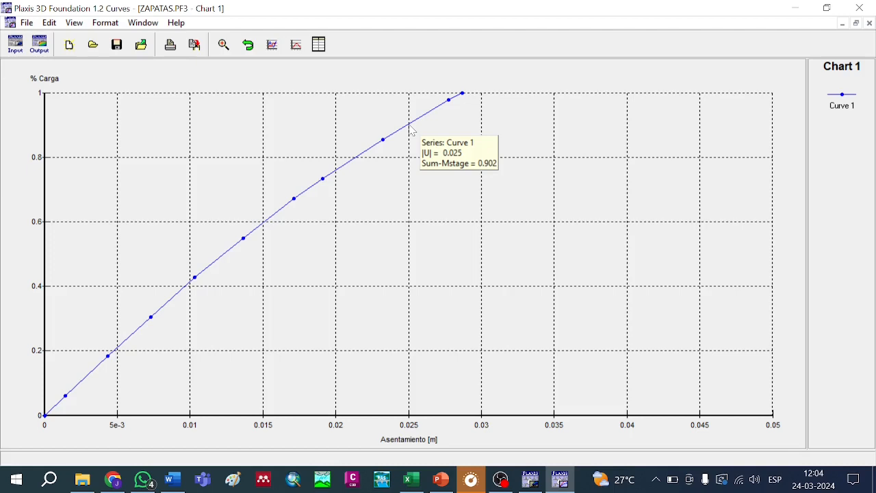
Switch to the Excel workbook and enter 1250 as the Carga total for soil Tipo 1 in the ZAPATAS table
left_click(411, 479)
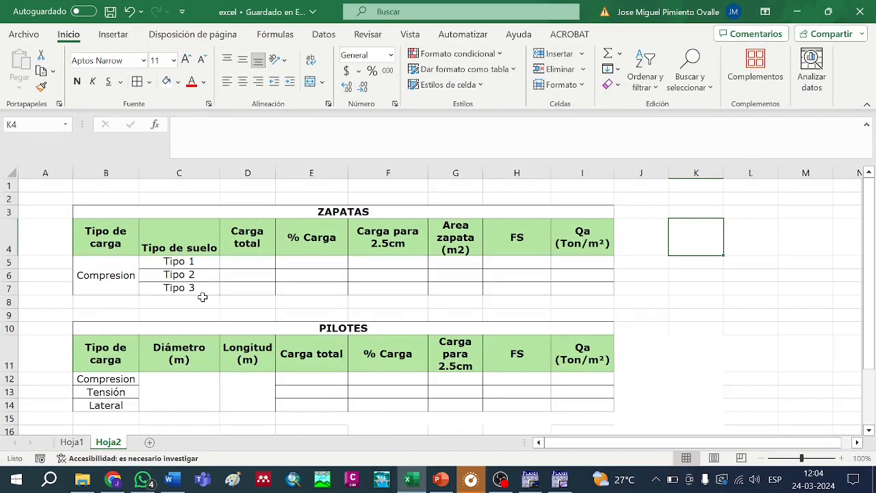
left_click_drag(180, 265, 568, 261)
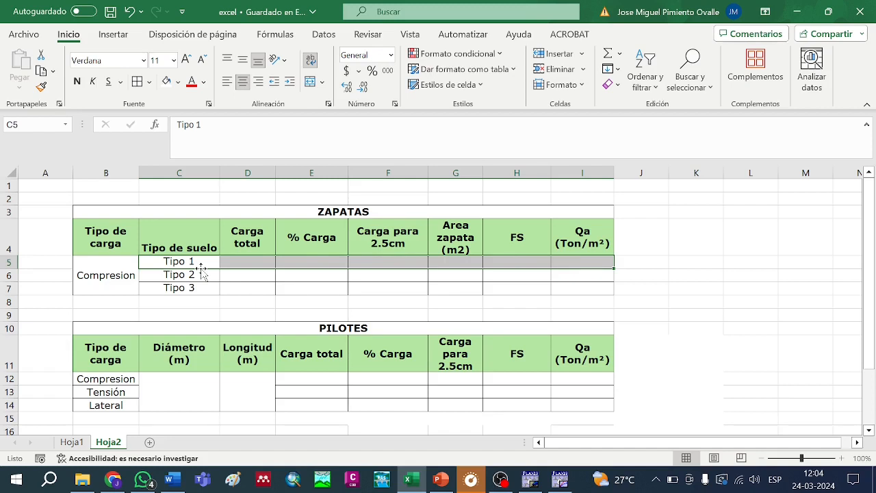
left_click(245, 261)
type("1250")
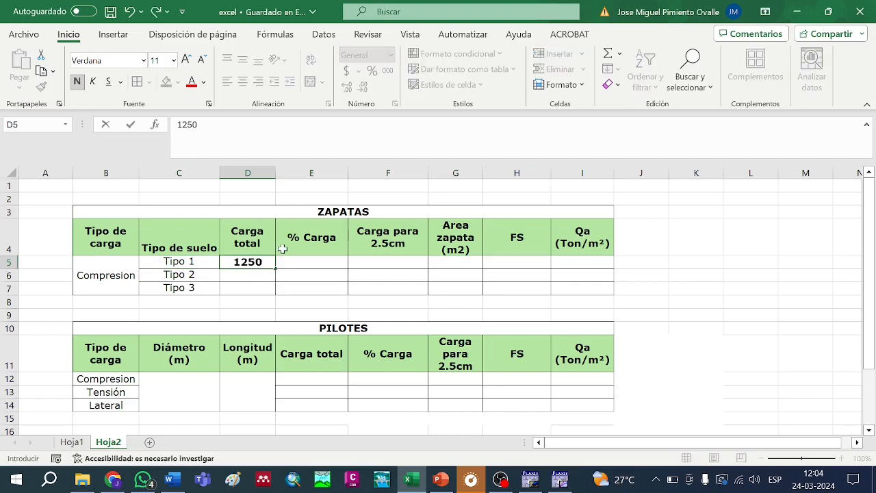
key("Return")
key("Right")
key("Up")
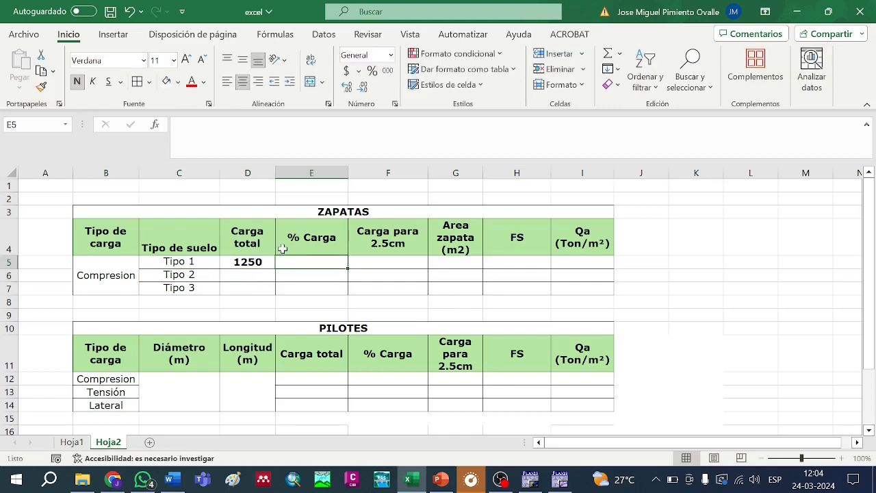
Read Curve 1 at a 0.025 m settlement in Plaxis Curves and enter 0.904 as the Tipo 1 % Carga in Excel
left_click(560, 481)
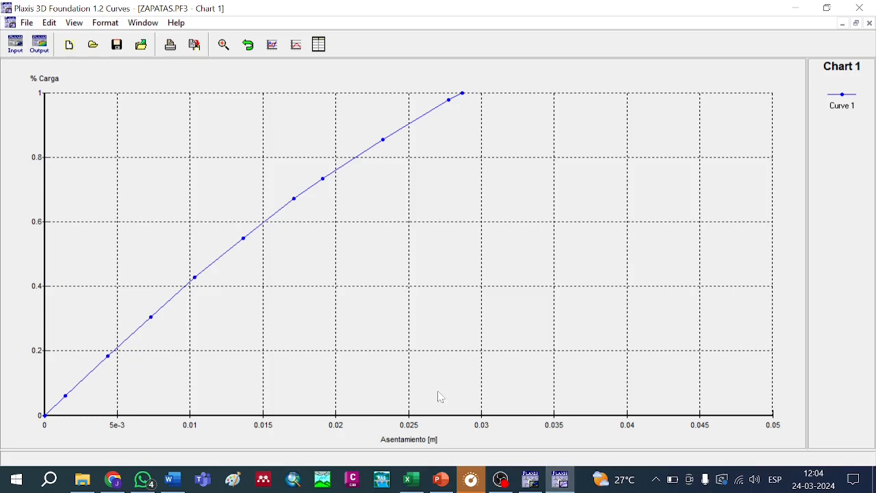
mouse_move(411, 129)
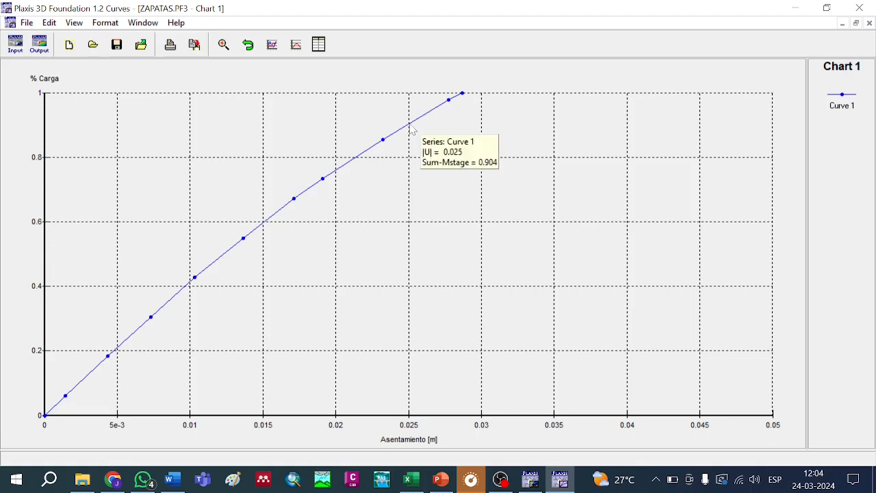
left_click(410, 479)
type("0.")
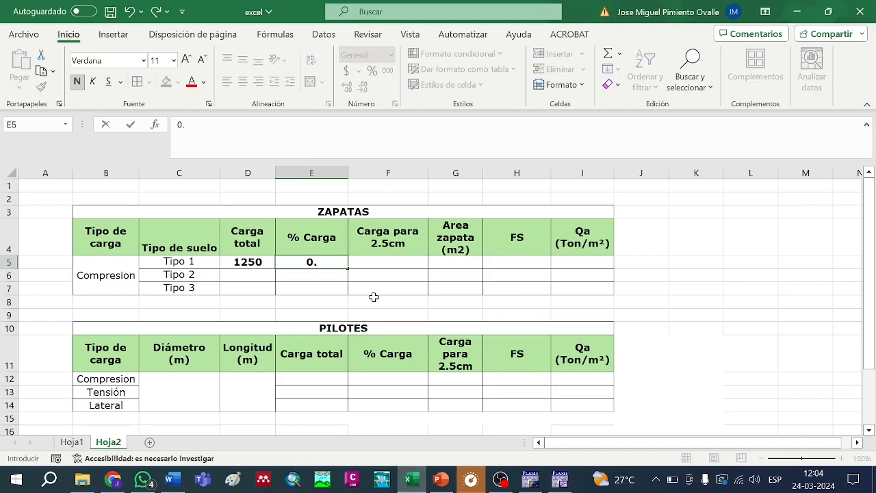
type("904")
key("Tab")
Calculate the Tipo 1 Carga para 2.5cm by multiplying % Carga (E5) by Carga total (D5)
left_click_drag(255, 226, 257, 259)
left_click_drag(377, 234, 377, 259)
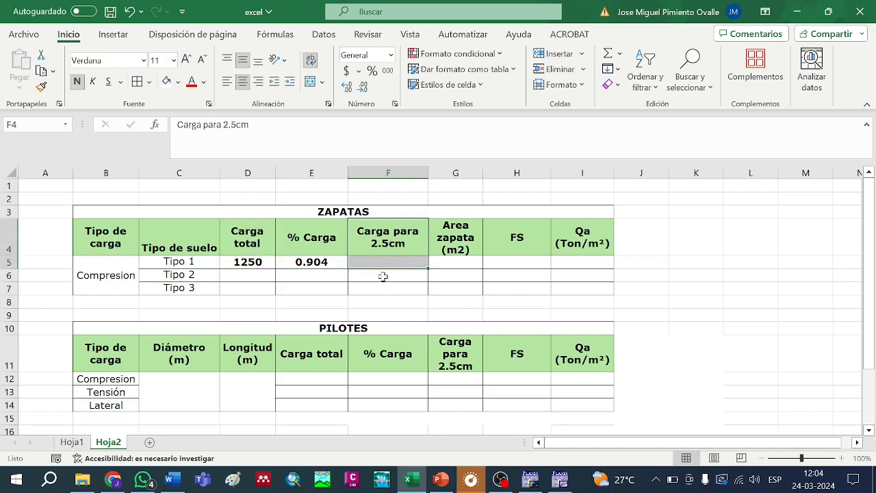
left_click(378, 264)
type("=")
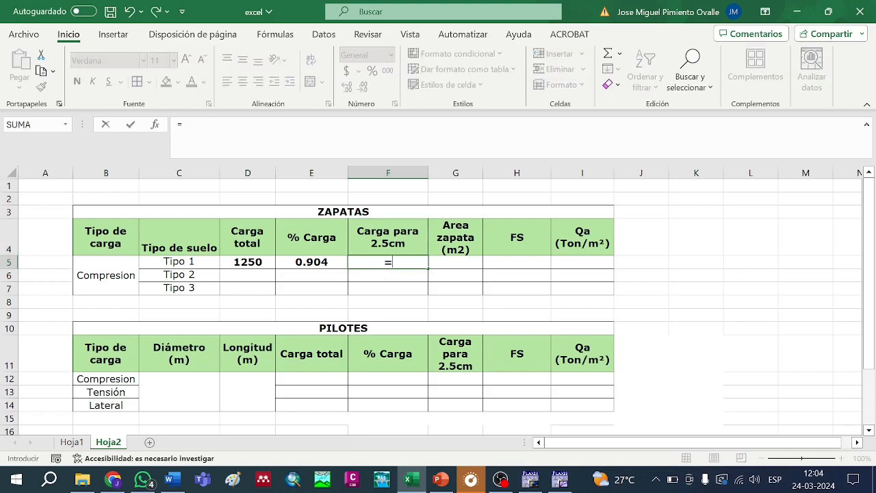
key("Left")
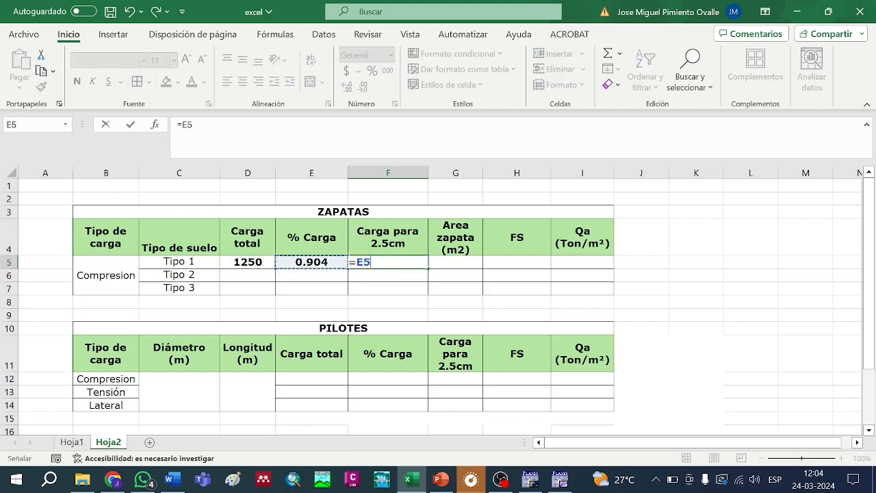
type("*")
key("Left")
key("Left")
key("Return")
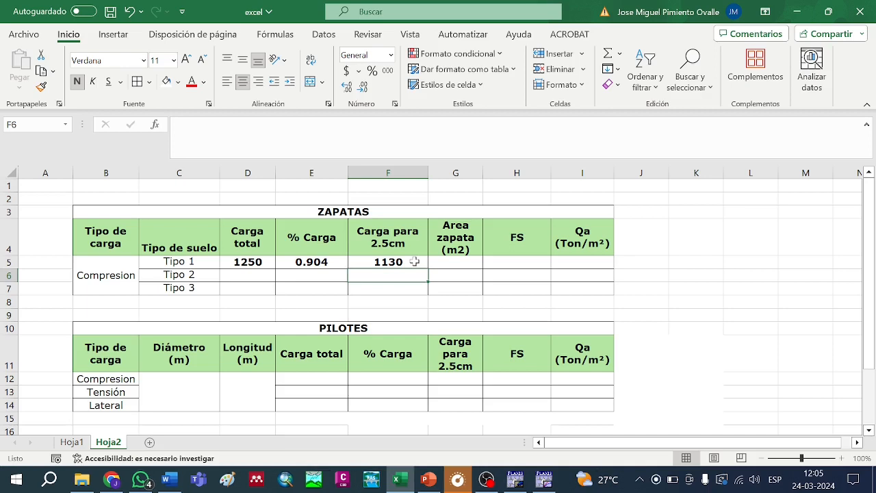
Enter the Tipo 1 footing area as =2*2 and its safety factor FS as 2
left_click(456, 246)
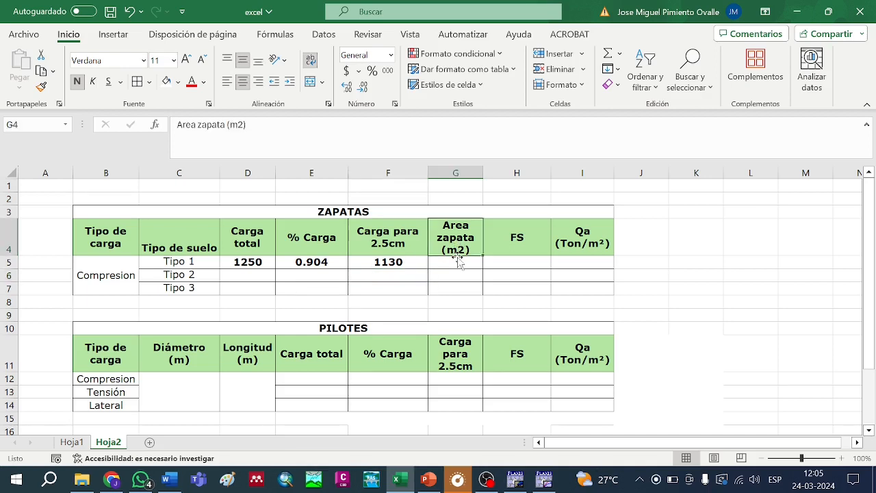
left_click(457, 262)
type("=")
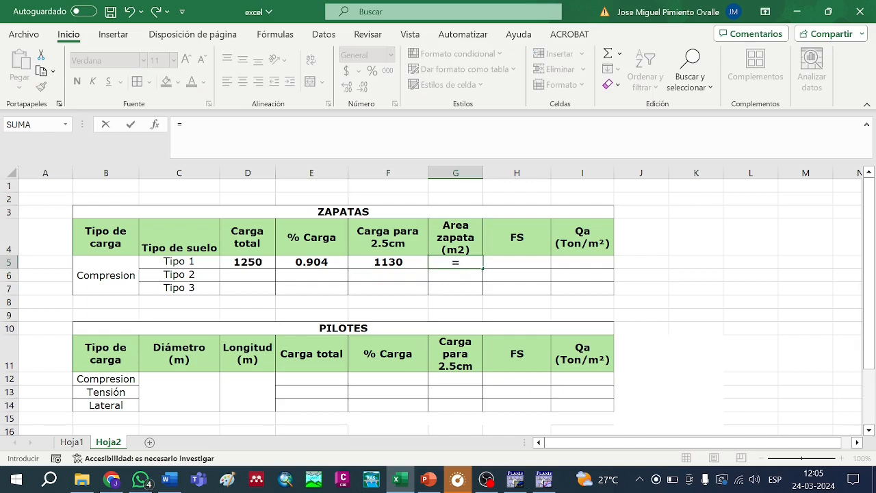
type("2*2")
key("Return")
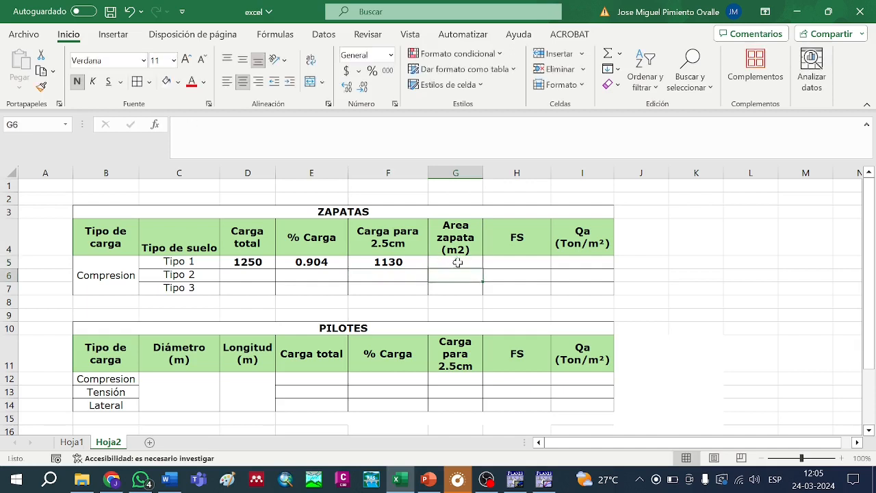
left_click(509, 260)
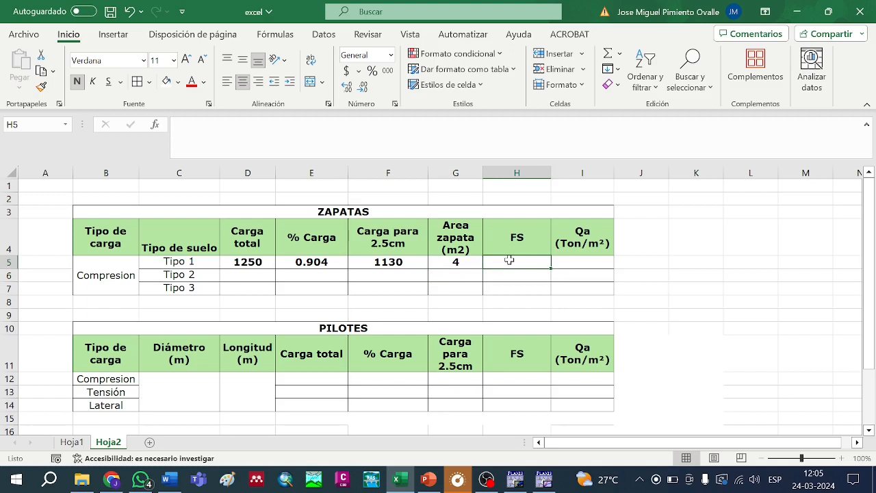
type("2")
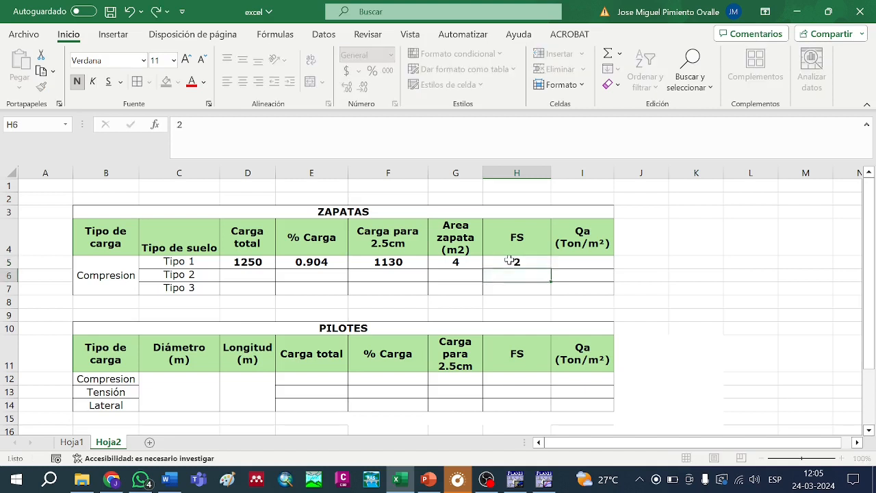
key("Return")
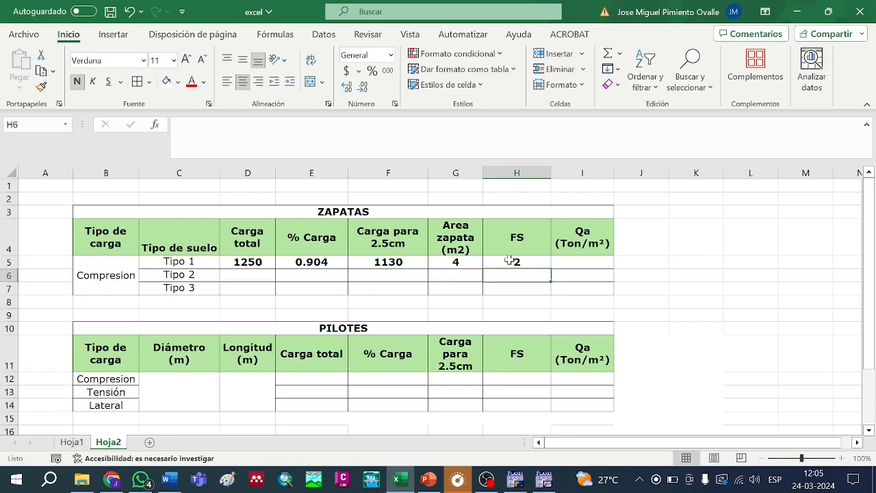
Check the shallow foundation Qa formula on the CALCULO CAPACIDAD DE SOPORTE slide in PowerPoint, returning to the Tipo 1 Qa cell in Excel
left_click(575, 260)
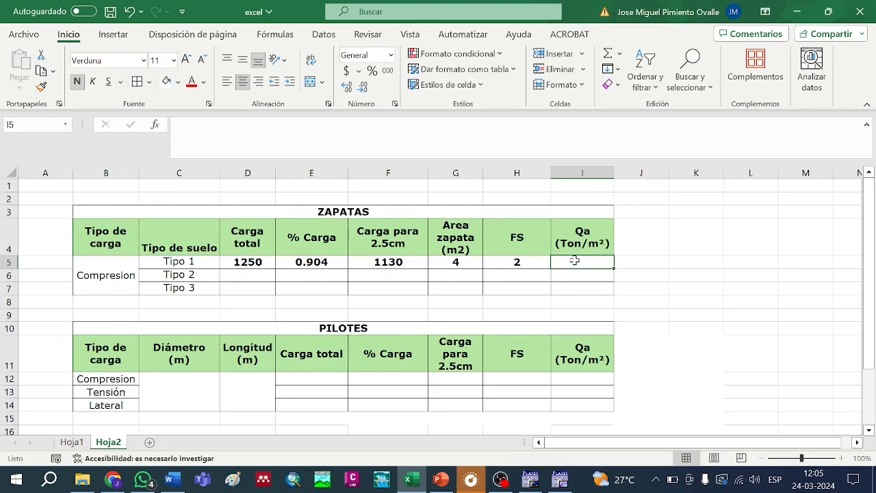
left_click(429, 479)
key("Down")
key("Down")
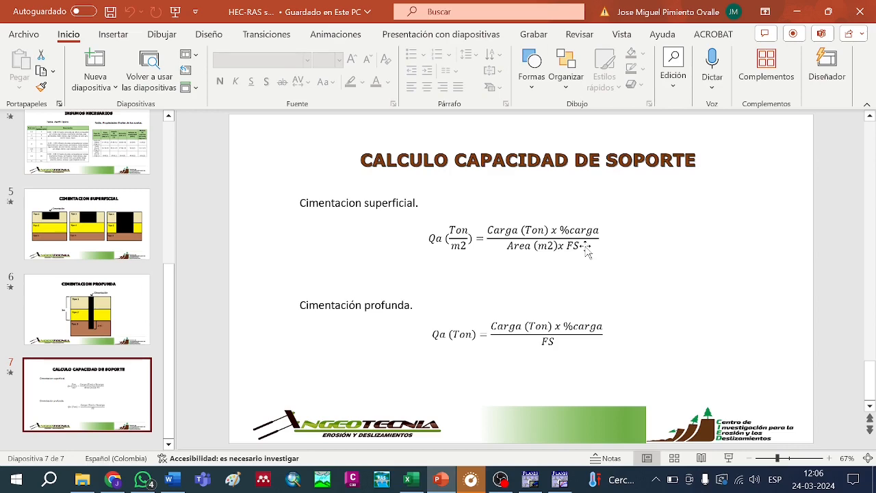
key("alt+Tab")
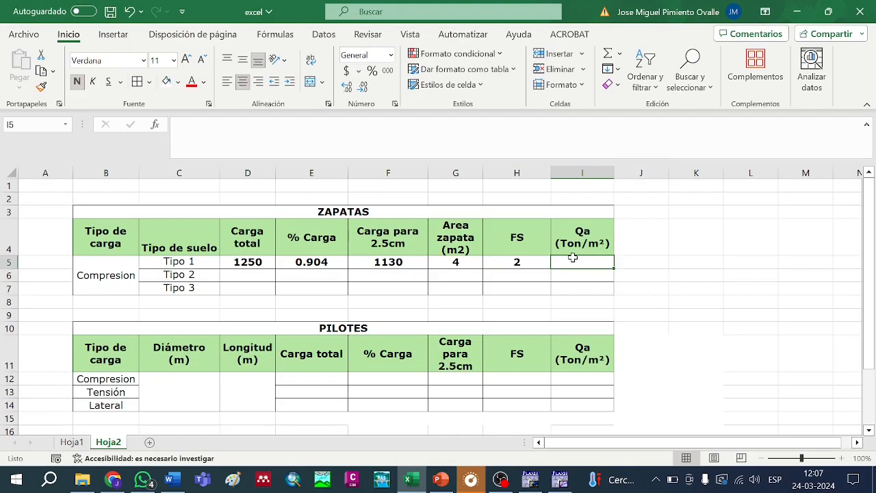
Start the Tipo 1 Qa formula as a quotient with (F5/10) as its numerator
type("=()/()")
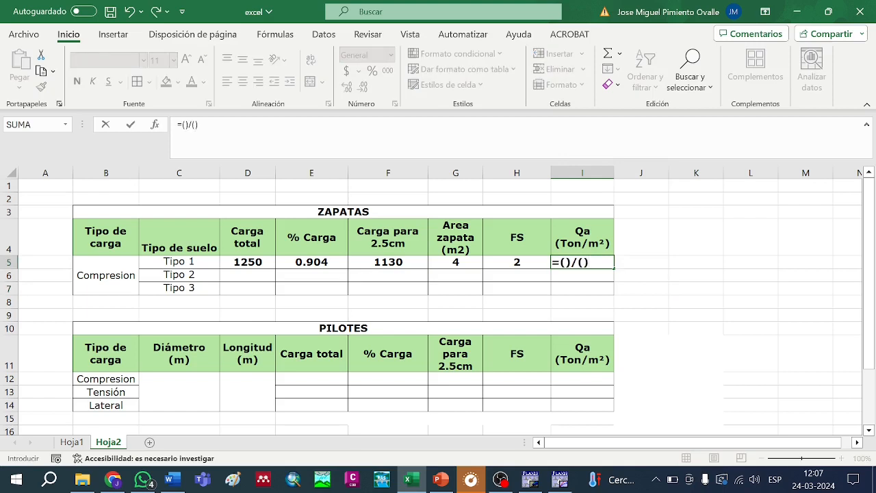
key("F2")
left_click(404, 261)
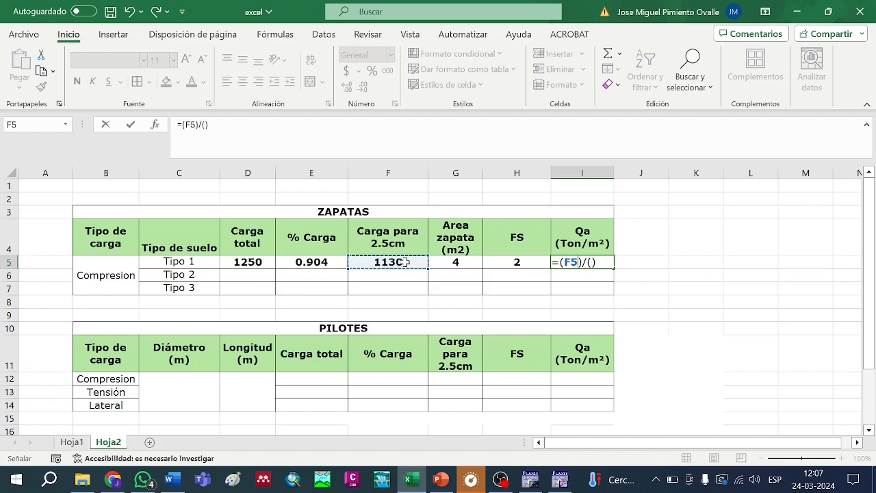
type("/10")
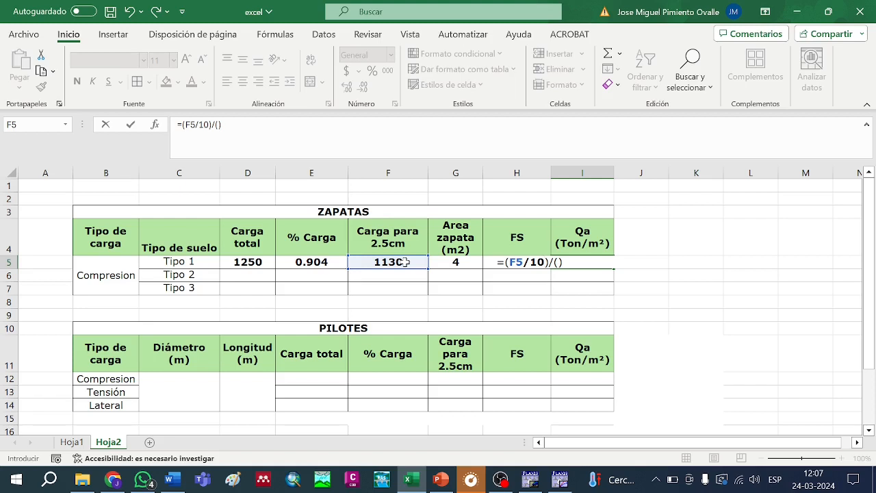
type(")")
key("F2")
type("(")
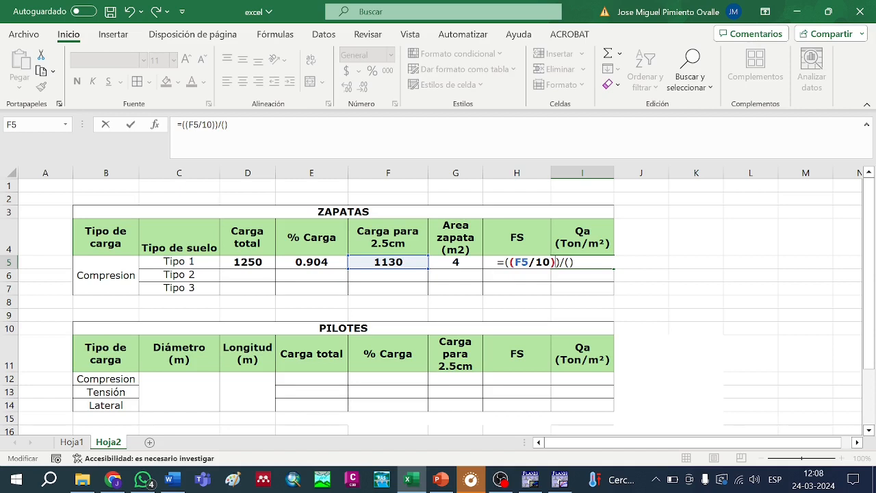
Recheck the Qa formula on the PowerPoint slide and complete the Tipo 1 Qa denominator as area times FS (G5*H5)
left_click(440, 479)
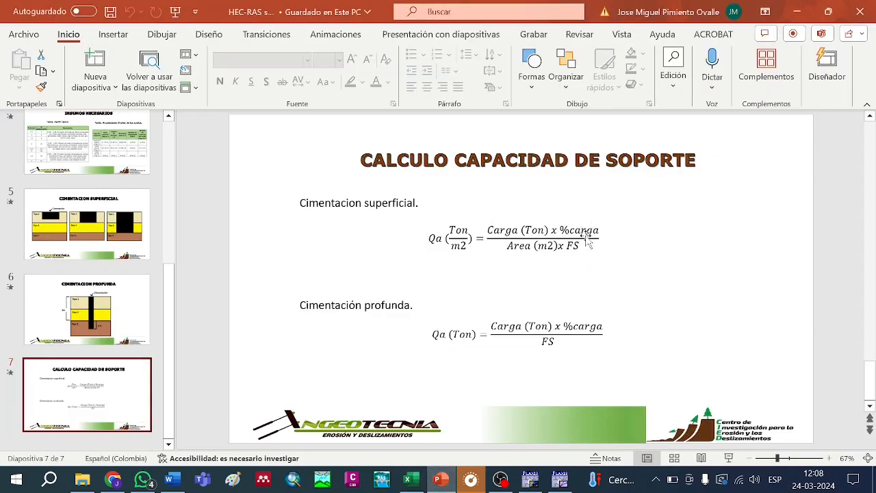
left_click(440, 479)
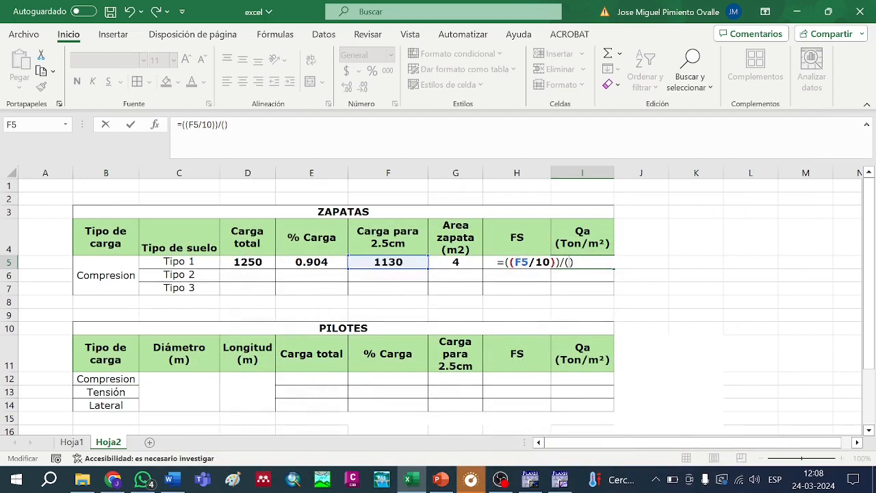
left_click(472, 261)
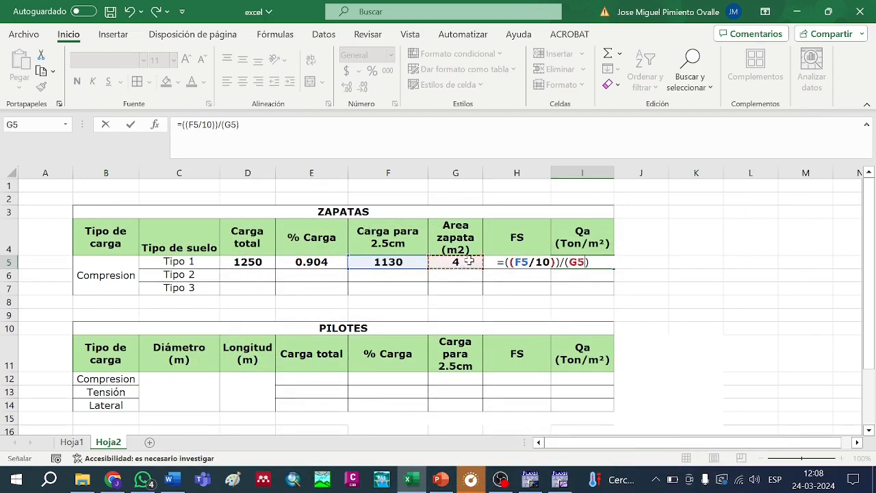
type("*")
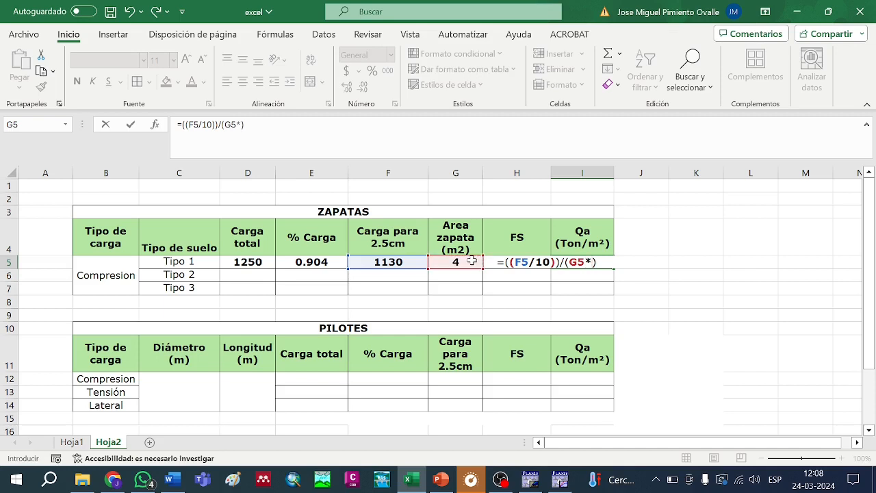
key("Right")
key("Left")
key("Left")
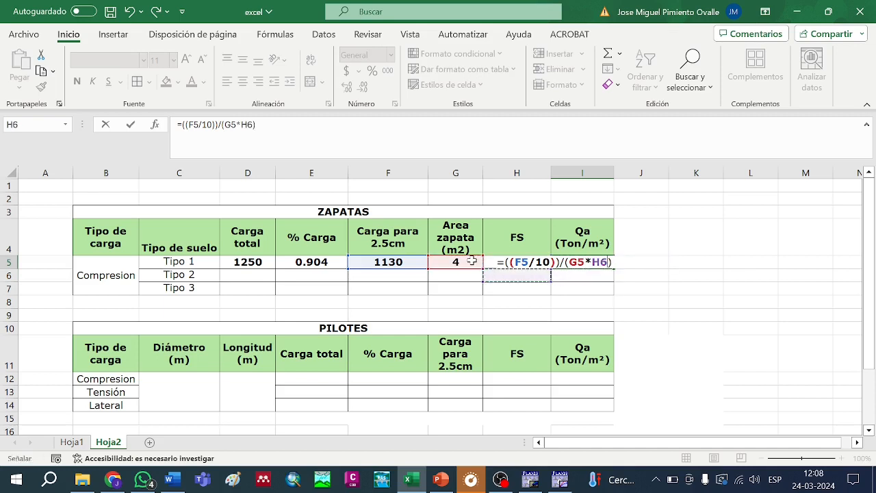
key("Return")
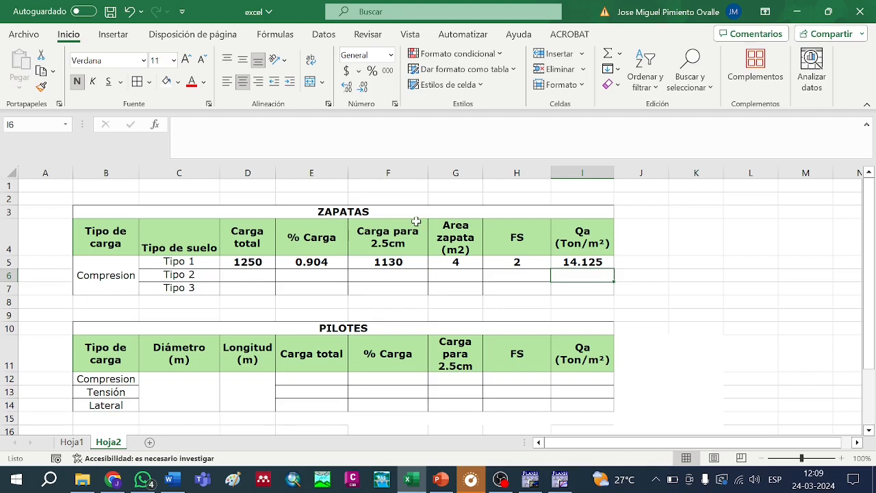
Switch to the PowerPoint presentation and view the CIMENTACION SUPERFICIAL slide
left_click(440, 480)
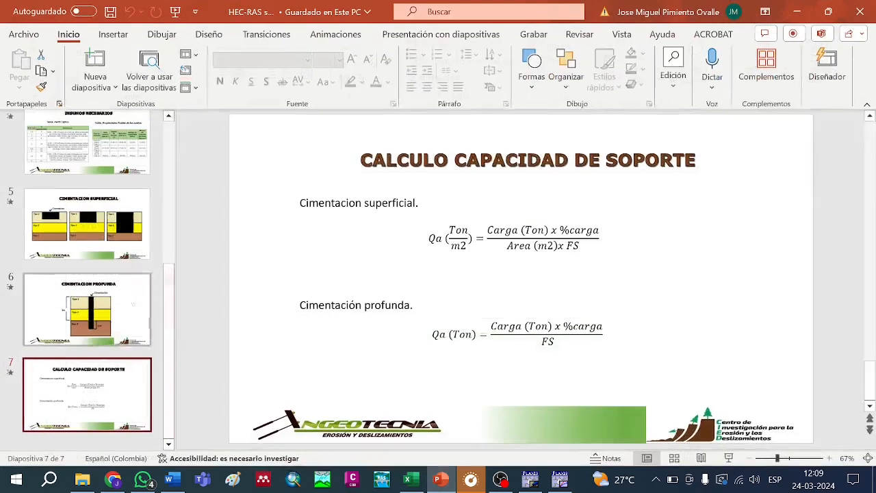
left_click(101, 252)
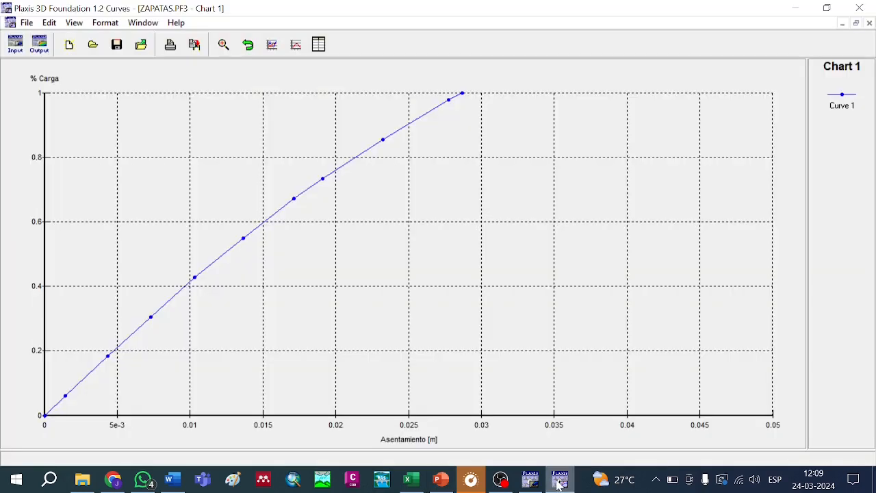
Close Plaxis Curves, saving the load-settlement chart, and return to the ZAPATAS model in Plaxis Input
left_click(557, 481)
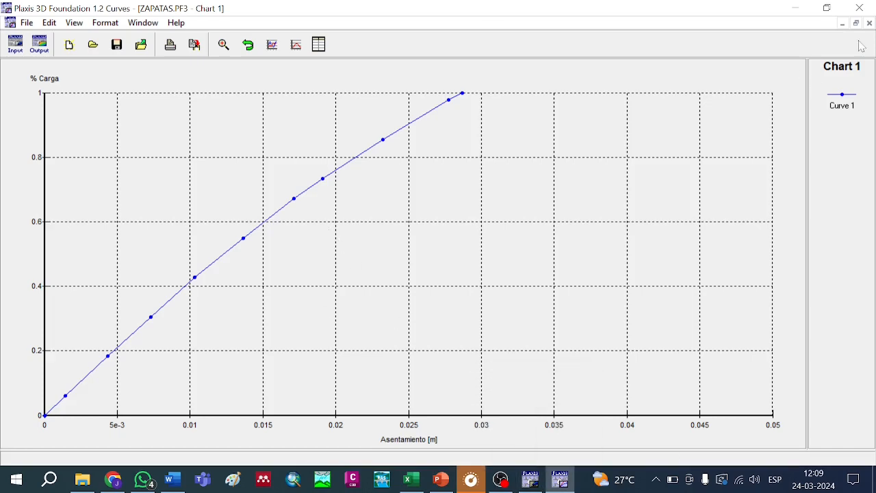
left_click(859, 8)
left_click(414, 288)
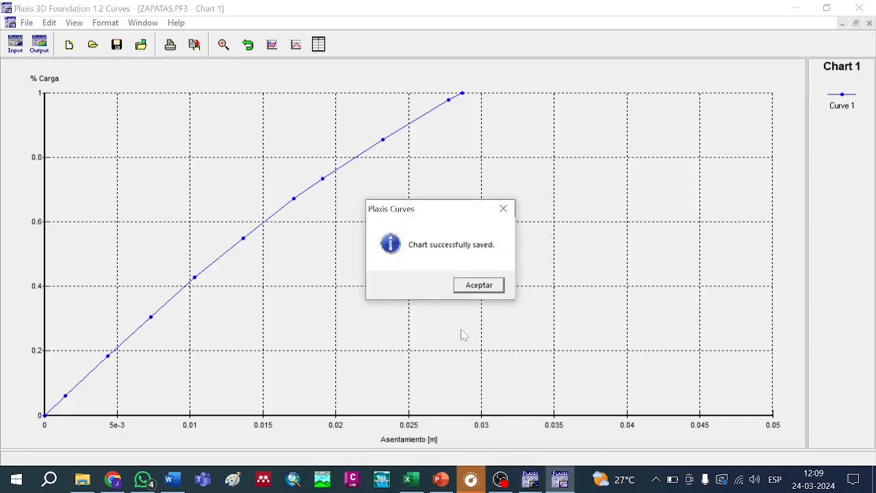
left_click(482, 284)
left_click(560, 481)
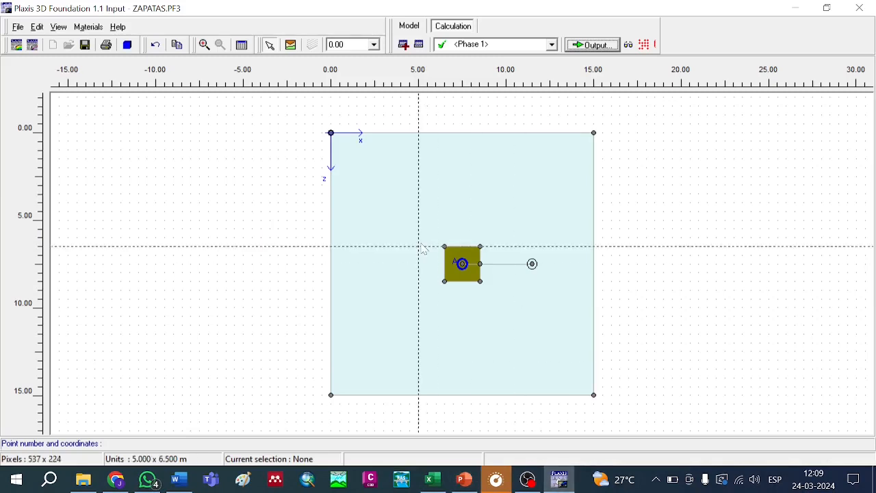
Return to model mode and open the layer table of the borehole at (11.50, 7.50)
left_click(413, 27)
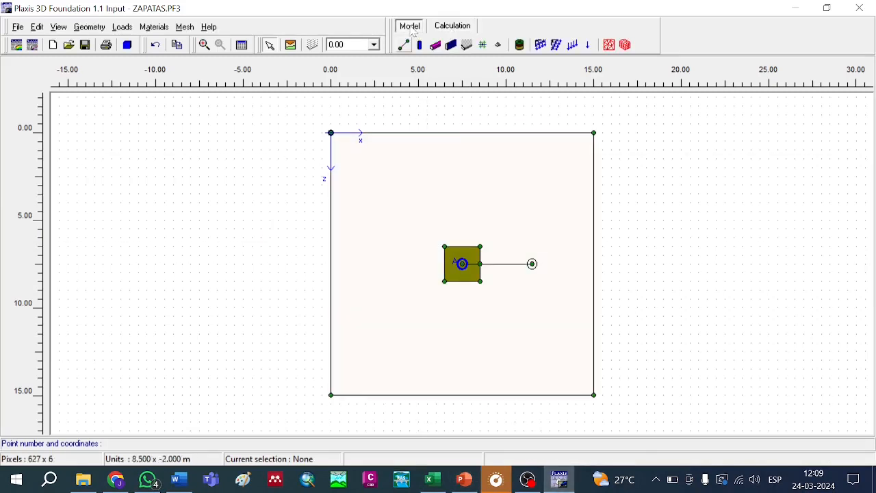
double_click(532, 263)
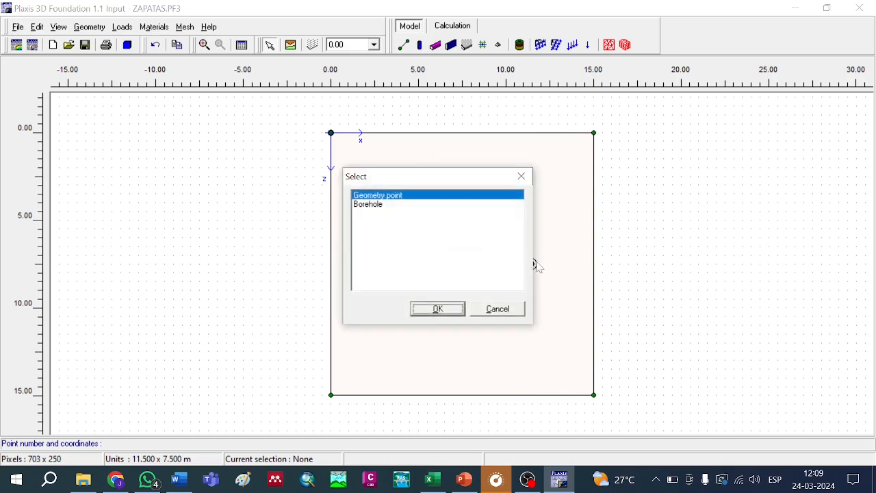
left_click_drag(431, 177, 328, 174)
left_click(274, 203)
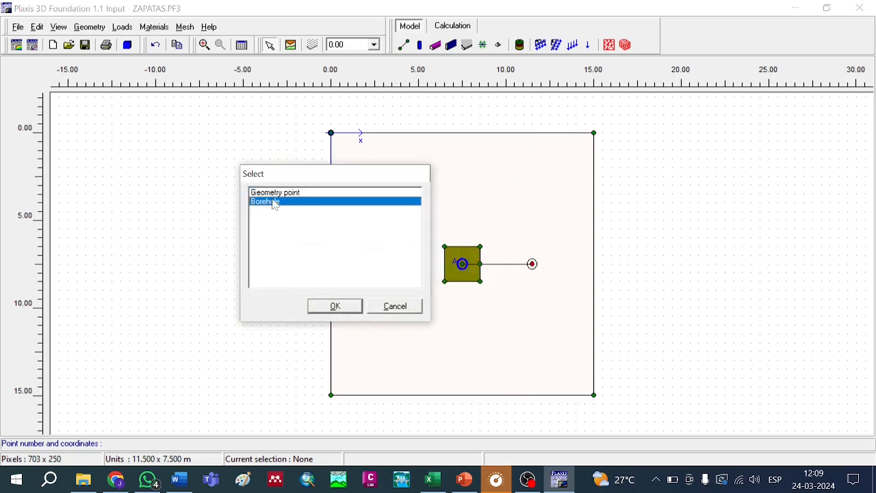
double_click(274, 203)
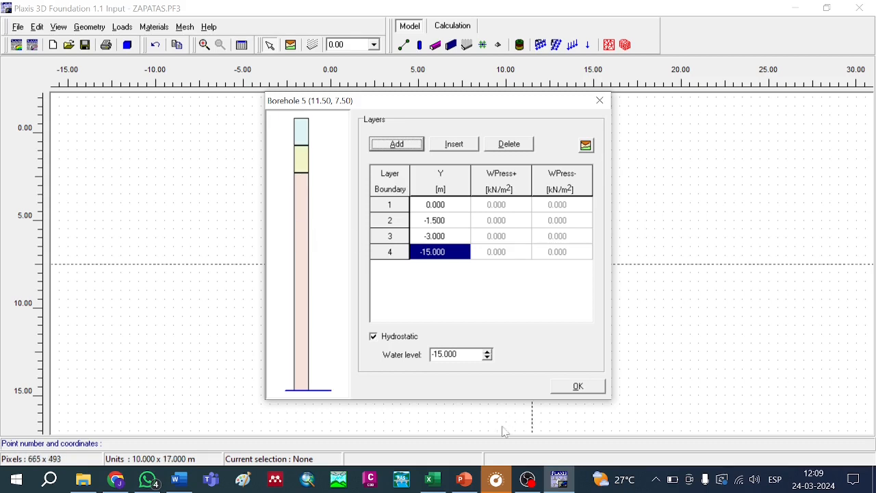
Review the soil profile and properties tables on the INSUMOS NECESARIOS slide in PowerPoint, and return to Plaxis
left_click(460, 484)
left_click(94, 168)
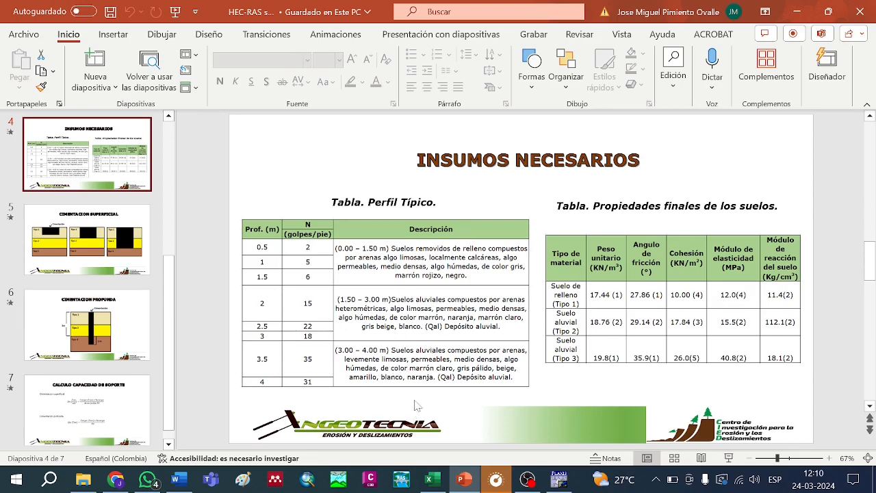
left_click(558, 479)
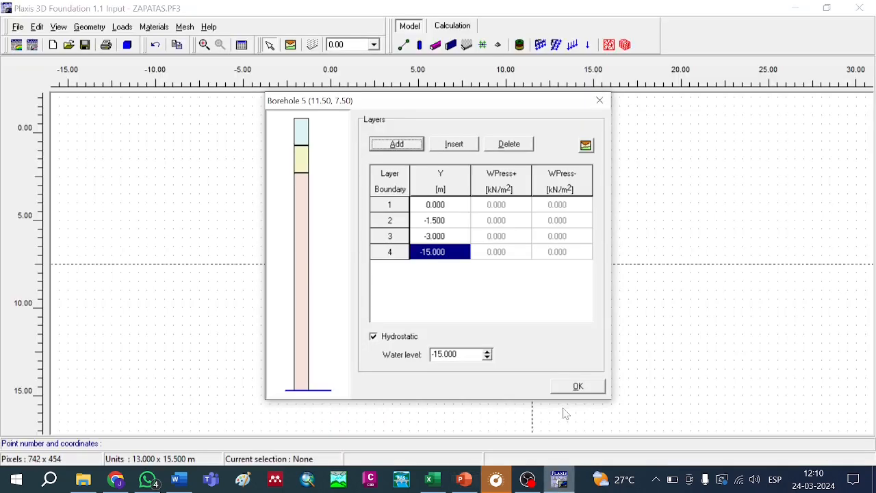
Assign material Tipo 2 to the borehole's uppermost layer and Tipo 3 to the layer between -1.5 and -3 m
left_click(585, 145)
left_click_drag(581, 73, 722, 125)
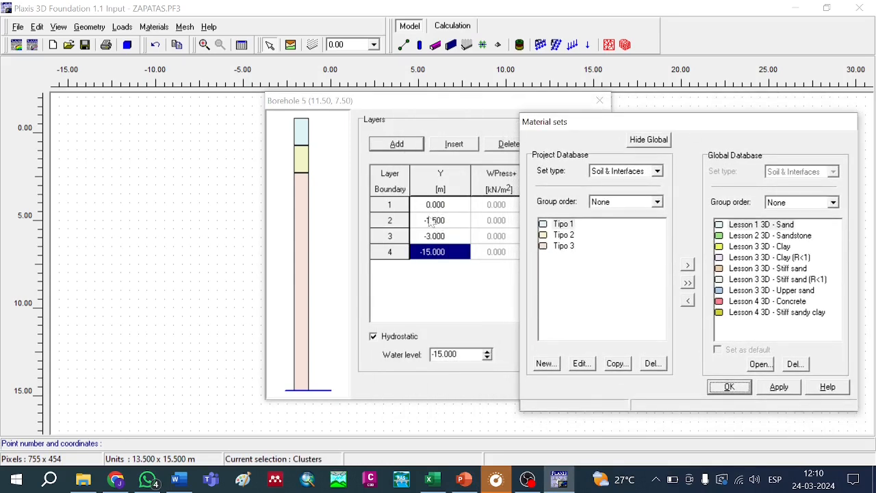
left_click(562, 238)
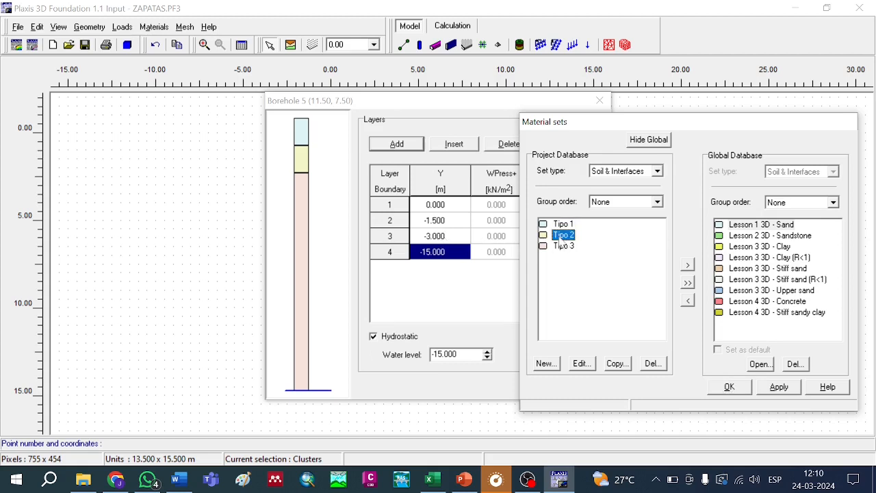
left_click_drag(564, 238, 305, 135)
left_click_drag(564, 246, 306, 171)
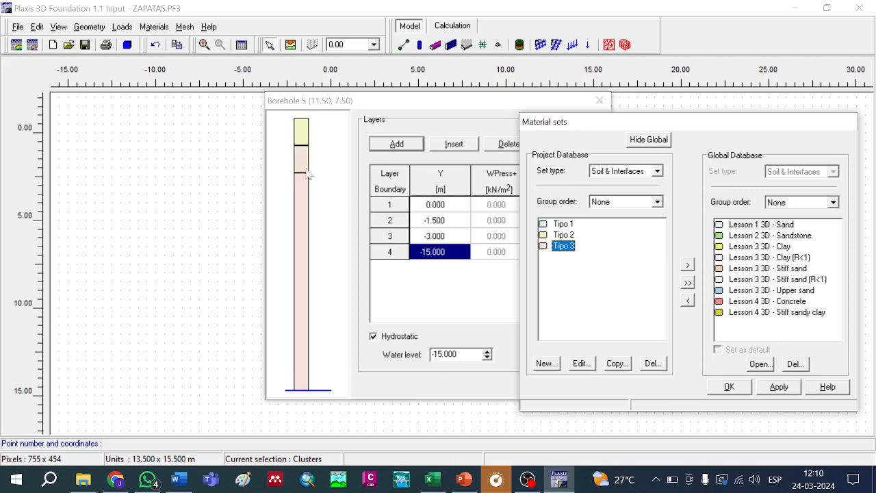
left_click(730, 387)
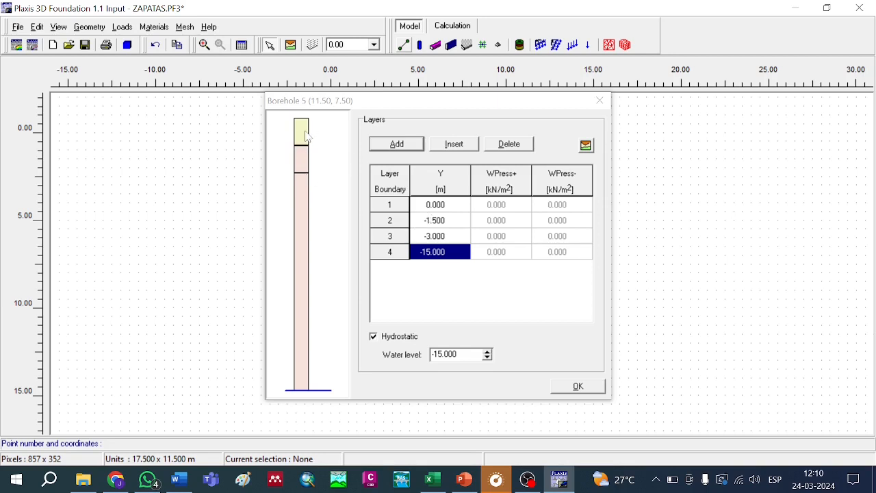
Compare the borehole's materials with the CIMENTACION SUPERFICIAL slide in PowerPoint, and accept the borehole settings back in Plaxis
left_click(585, 146)
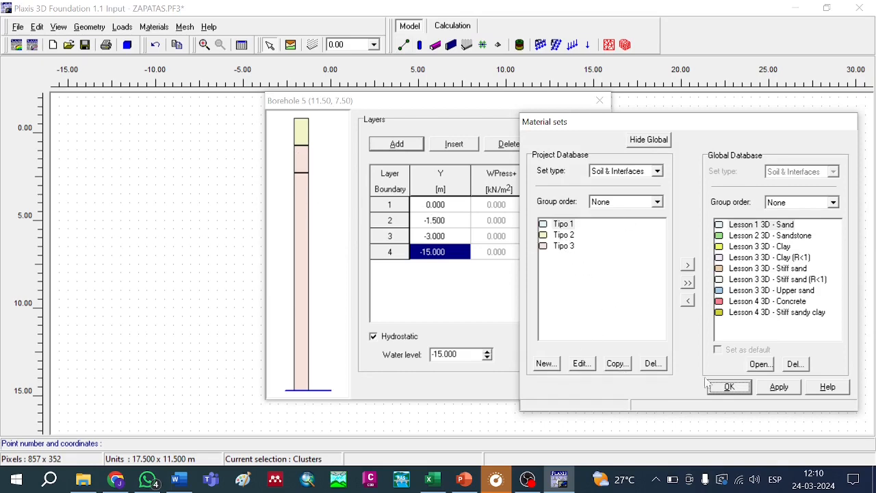
left_click(729, 387)
left_click(464, 479)
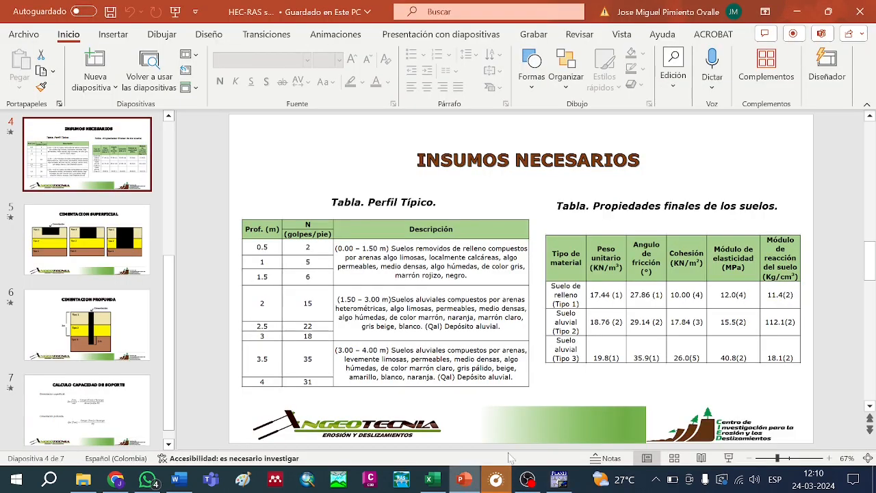
key("Down")
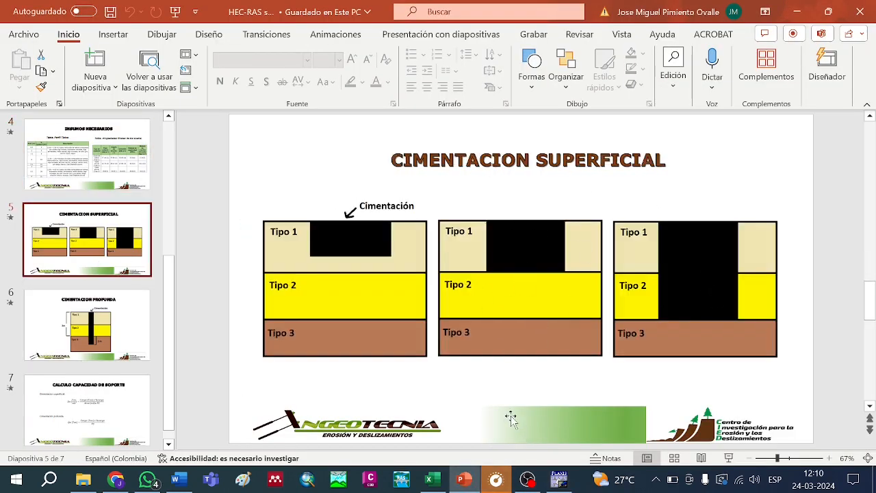
left_click(560, 479)
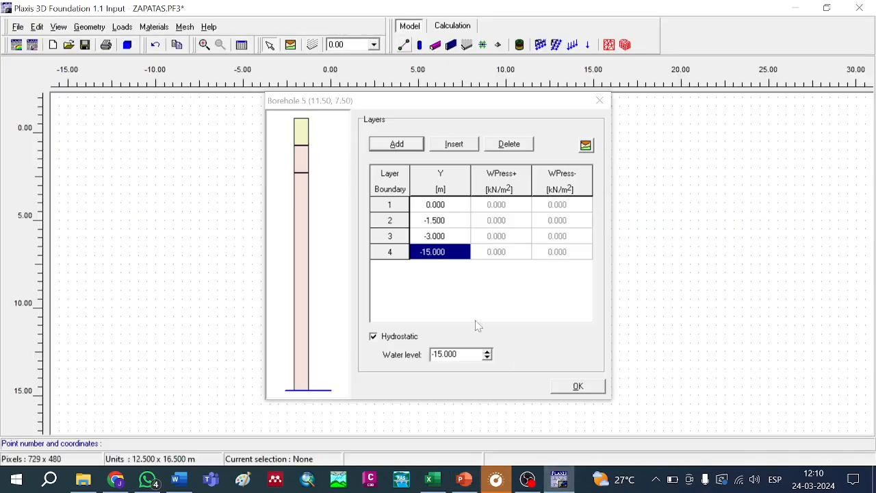
left_click(569, 388)
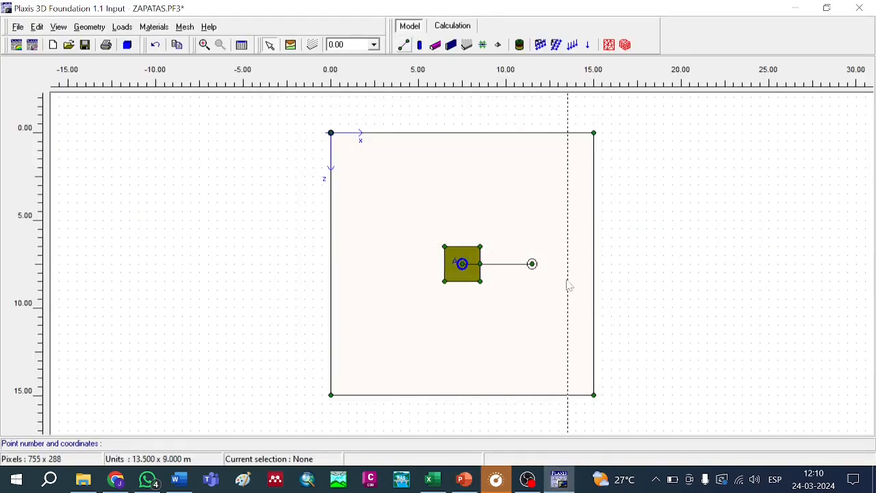
Try to generate the 2D mesh for the modified soil profile
left_click(453, 27)
left_click(548, 212)
left_click(610, 45)
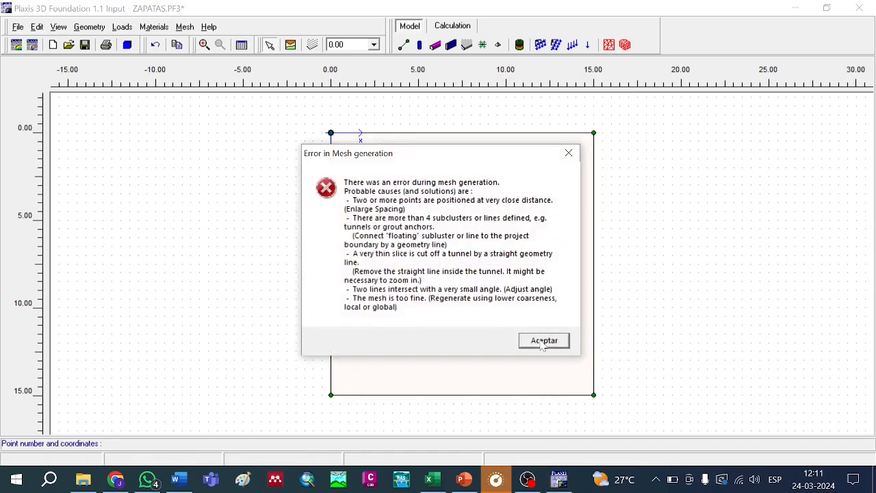
left_click(544, 342)
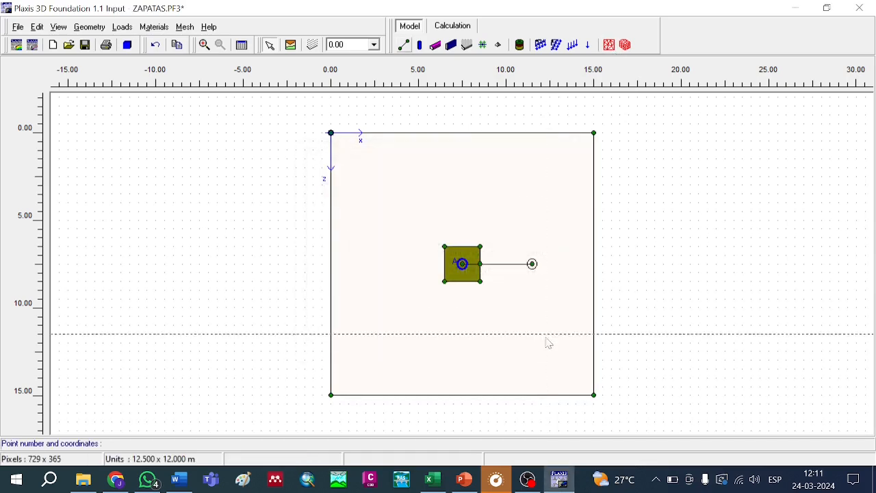
Generate the 2D mesh and the 3D mesh of the footing model, updating the model with each
left_click(609, 44)
left_click(515, 291)
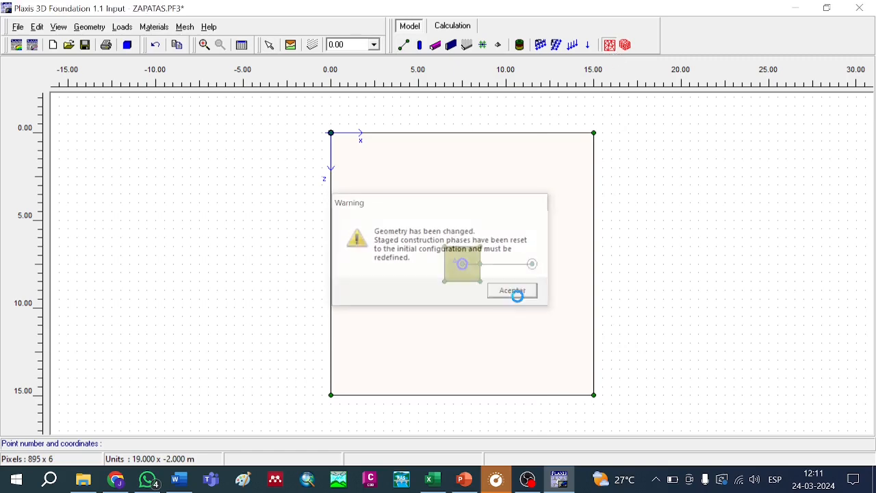
left_click(513, 291)
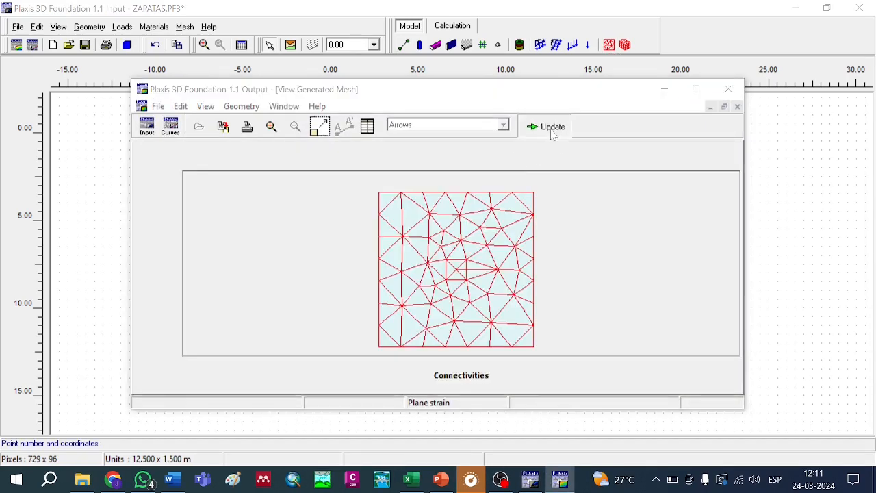
left_click(550, 126)
left_click(625, 45)
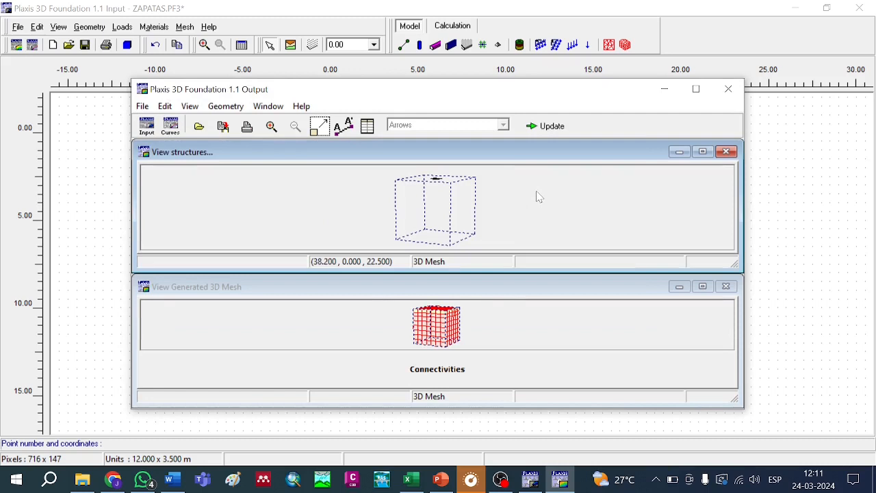
left_click(546, 126)
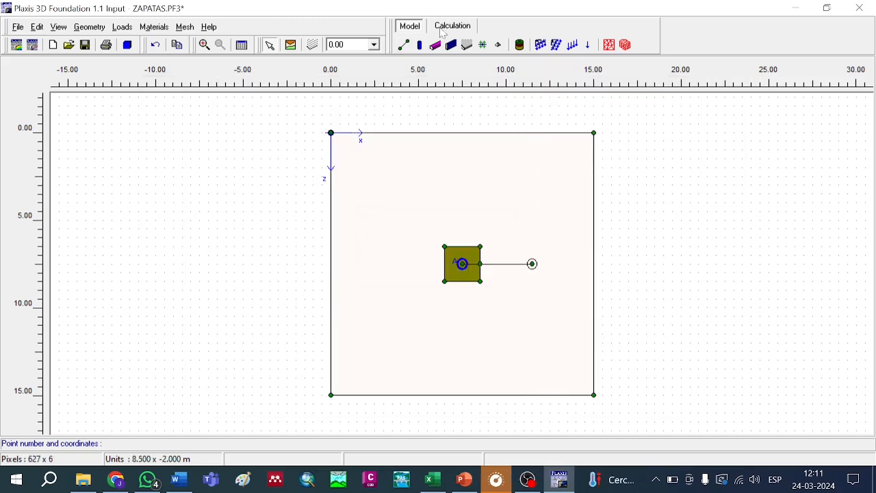
Enter calculation mode, saving the changes to ZAPATAS.PF3, and open the list of calculation phases
left_click(442, 33)
left_click(415, 273)
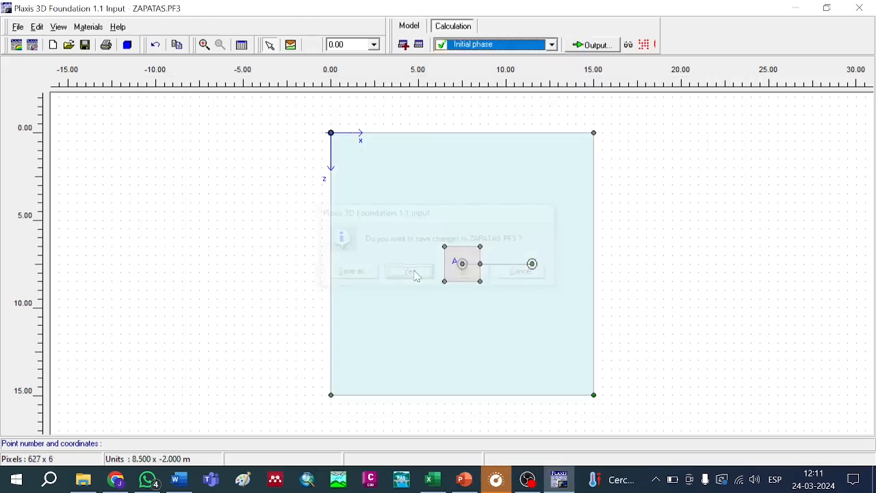
left_click(459, 46)
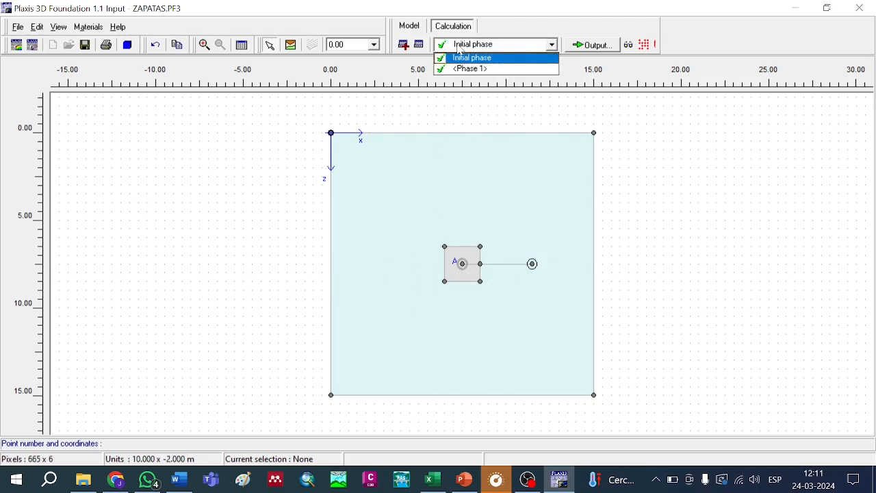
left_click(418, 44)
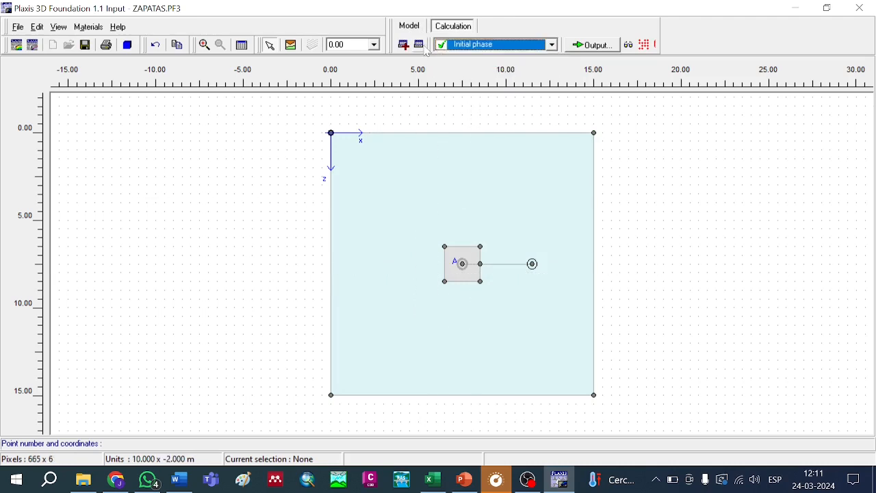
left_click(418, 44)
Mark the initial phase and Phase 1 for recalculation and make Phase 1 the current phase
left_click(255, 316)
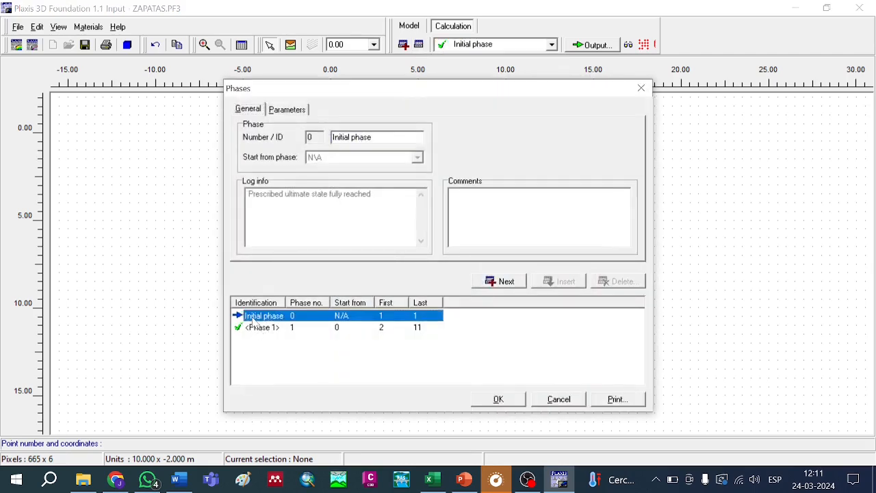
left_click(255, 328)
left_click(513, 404)
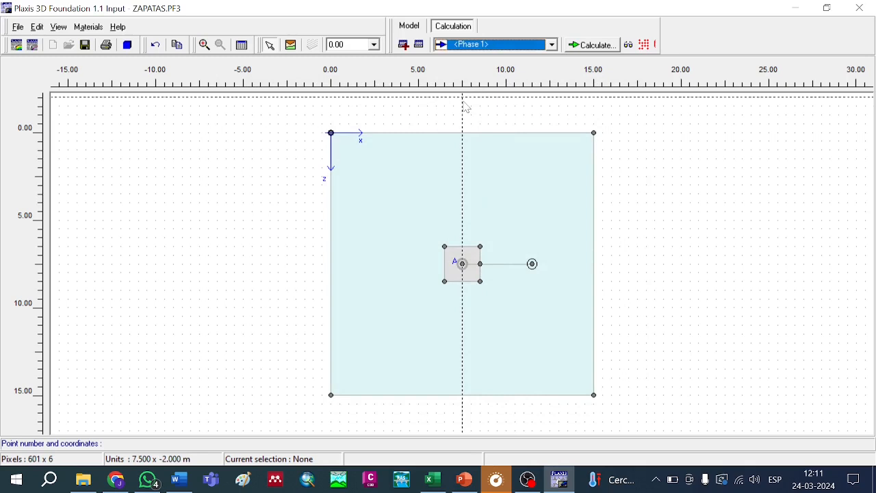
left_click(478, 45)
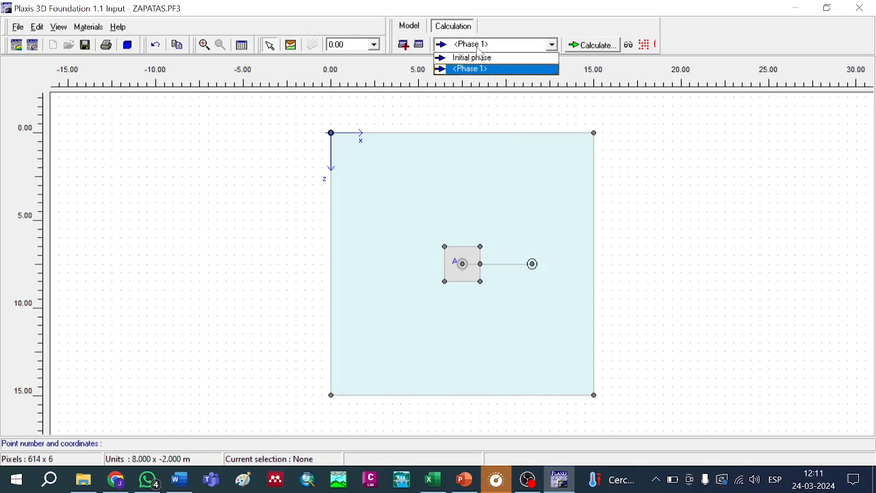
left_click(471, 69)
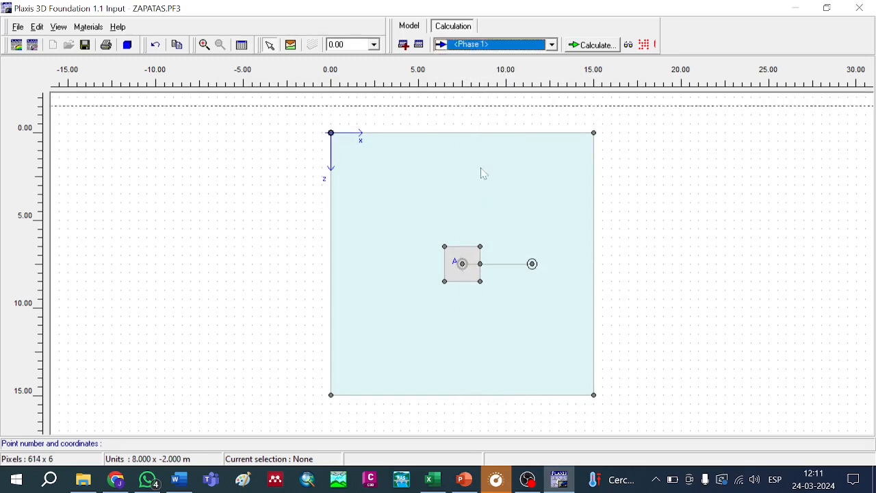
Activate the footing's floor element in Phase 1, keeping the Floor material set
left_click(472, 256)
left_click(330, 186)
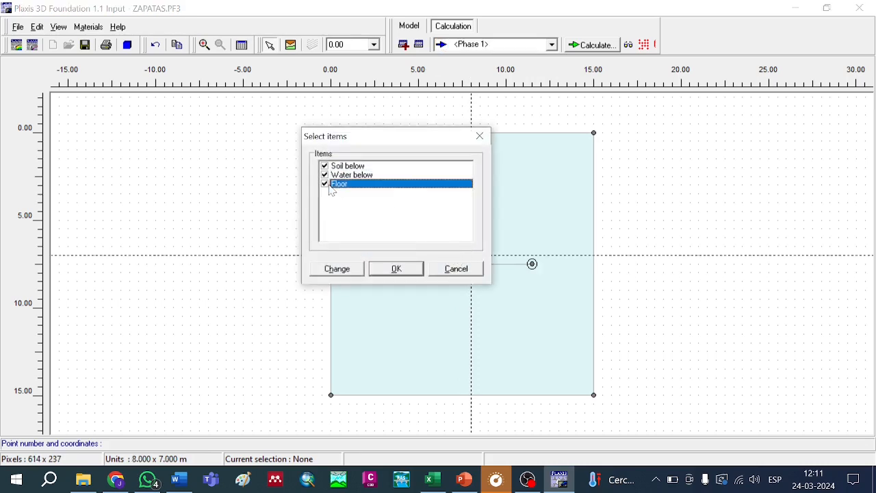
left_click(352, 273)
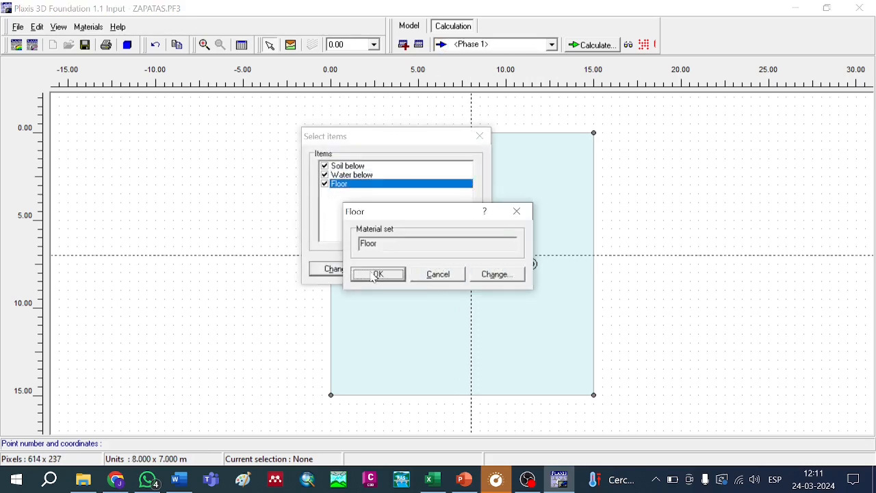
left_click(374, 274)
left_click(393, 270)
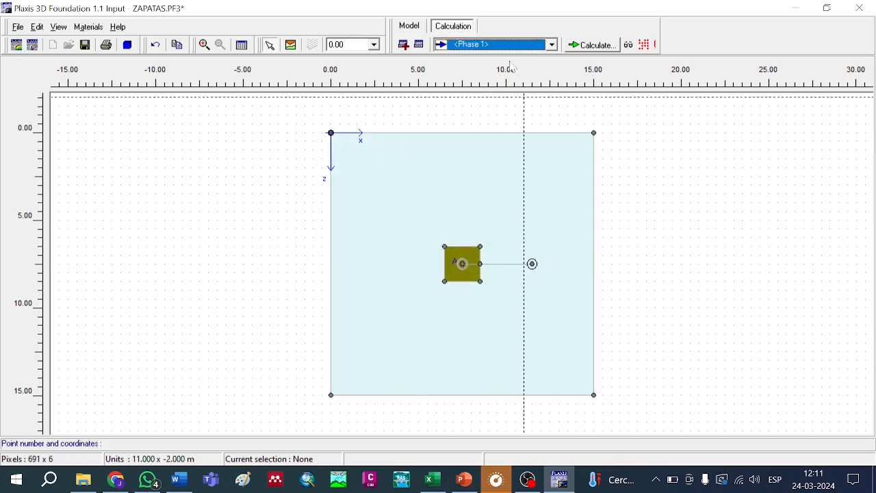
Activate the point load at the footing's centre in Phase 1 with a Y-value of -125 kN
double_click(463, 265)
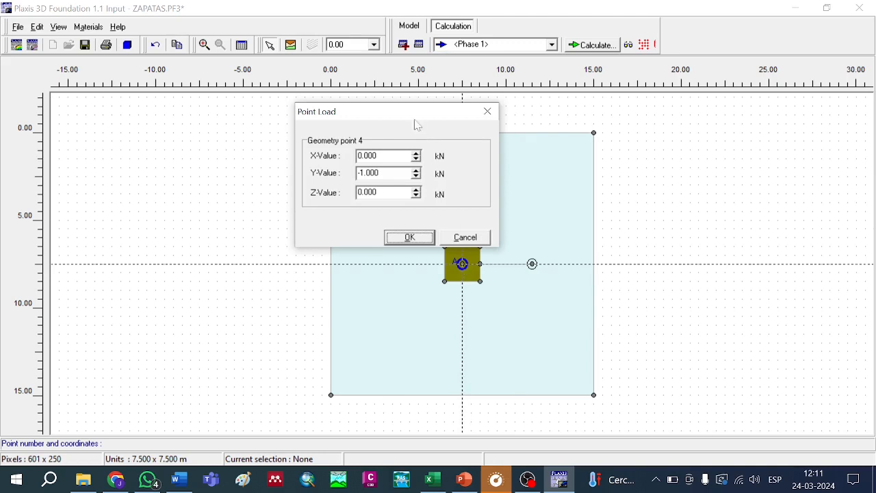
left_click_drag(417, 126, 350, 141)
left_click(311, 188)
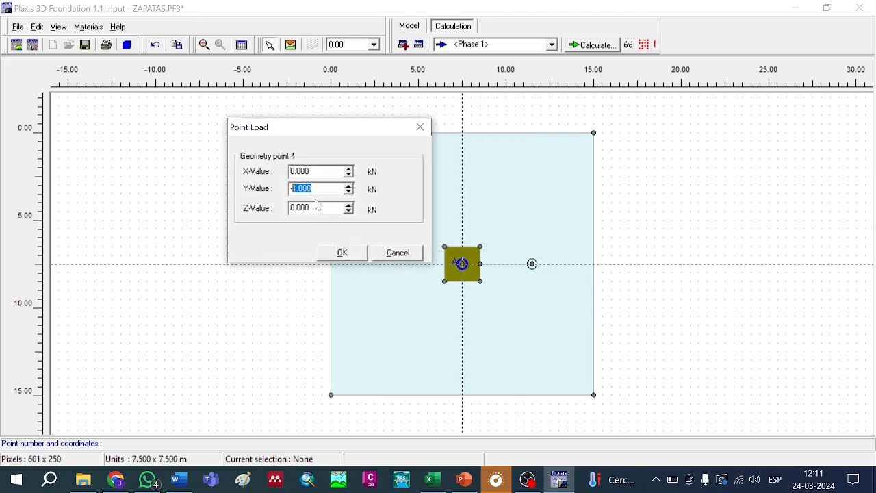
type("125")
left_click(342, 253)
Switch to the initial phase and set the Y-value of the point load at the footing's centre to 0 kN
left_click(477, 45)
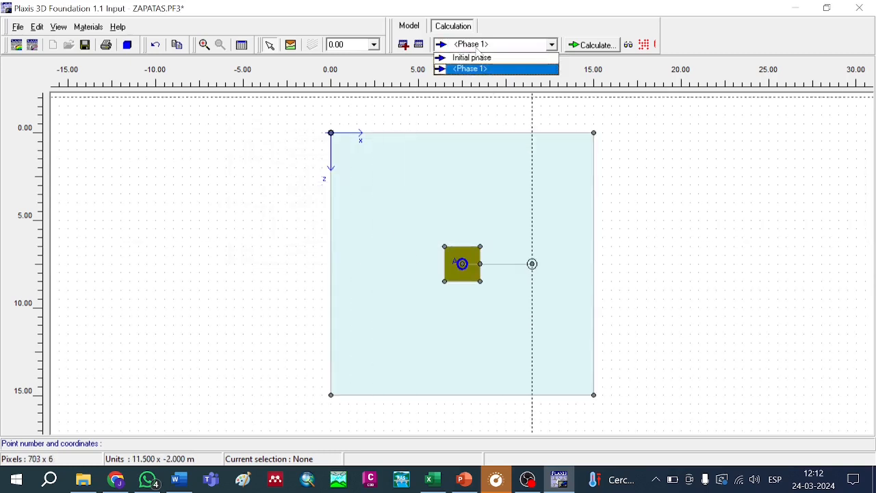
left_click(471, 57)
double_click(462, 264)
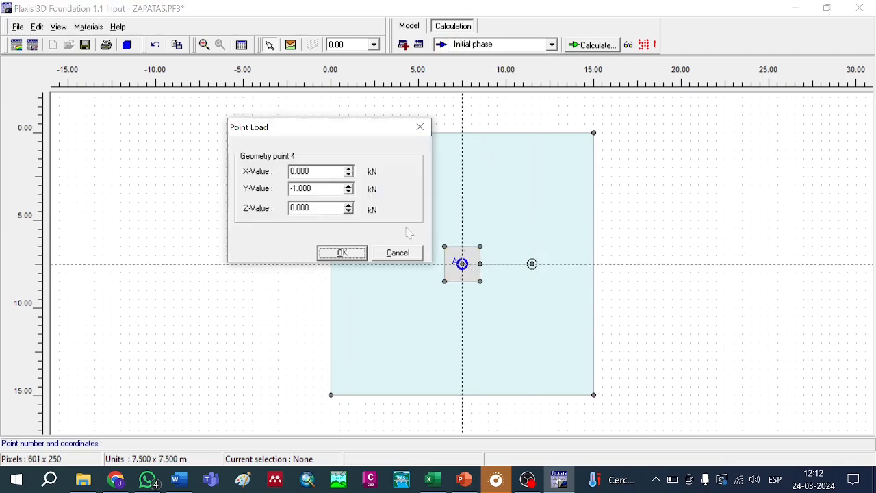
double_click(301, 189)
type("0")
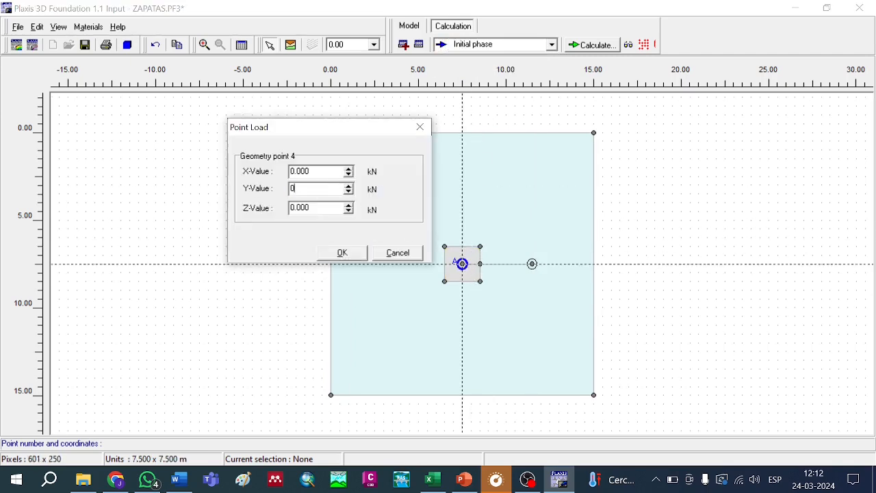
left_click(341, 252)
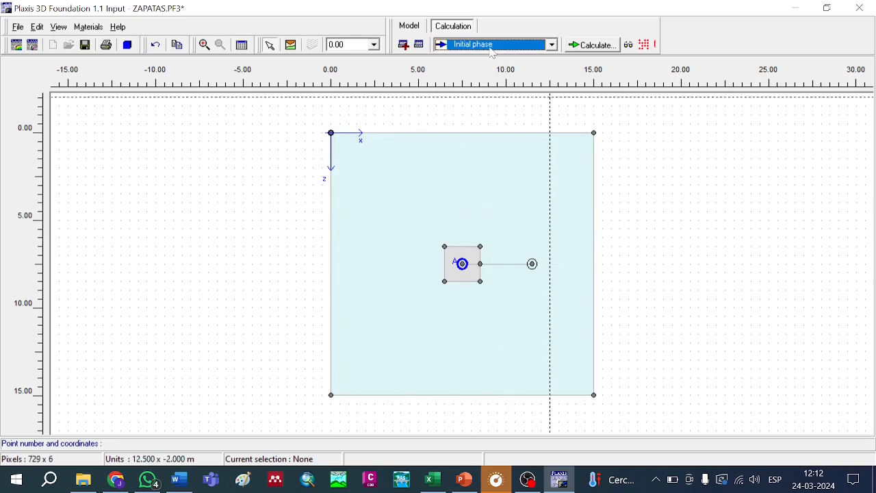
Return to Phase 1 and check the components of the point load at the footing's centre
left_click(492, 47)
left_click(490, 68)
double_click(462, 264)
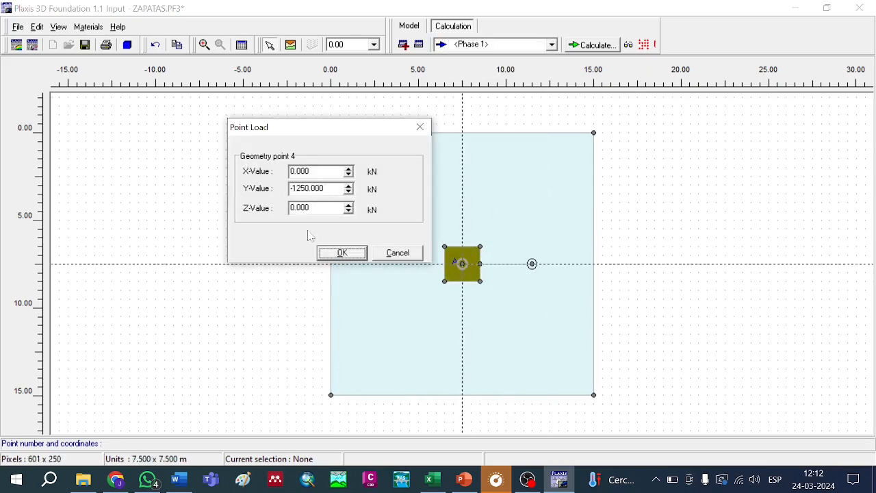
left_click(336, 253)
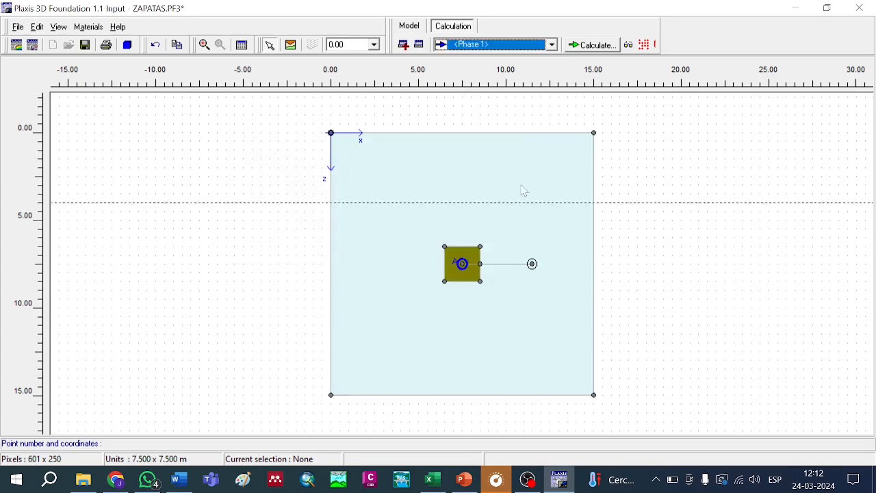
Select the mesh node at the footing's centre as the point for load-displacement curves and update the model
left_click(643, 48)
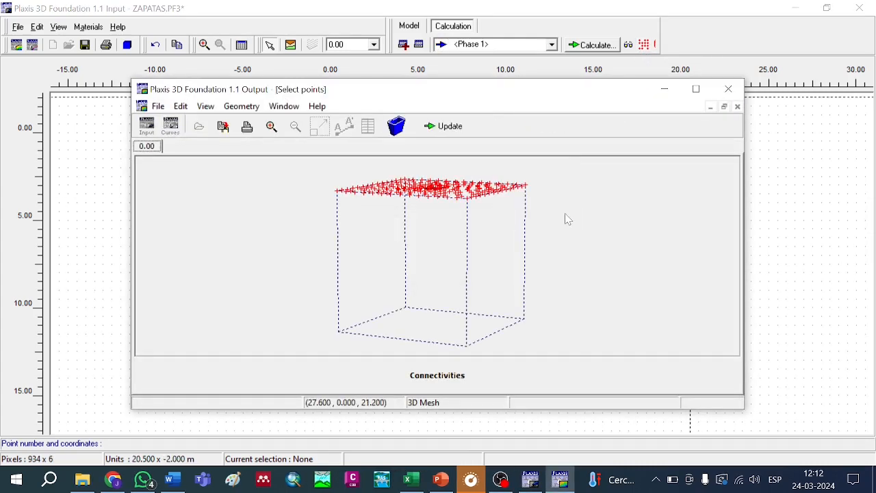
key("Left")
key("Left")
key("Left")
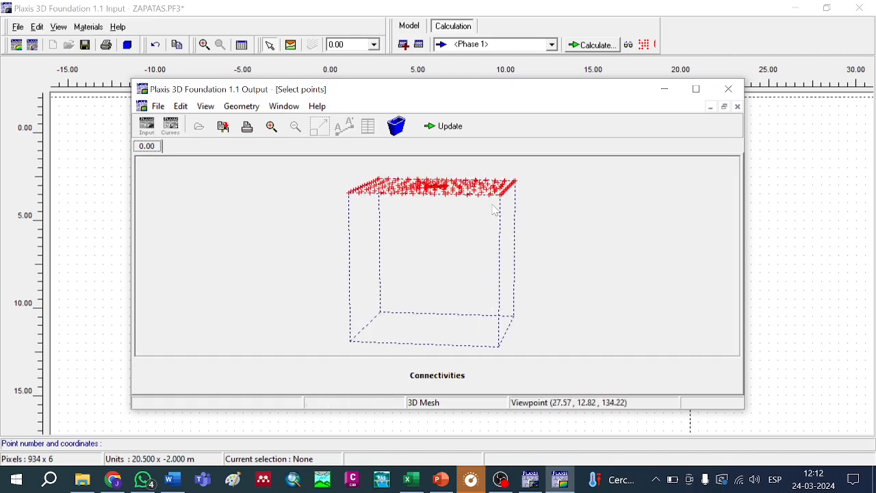
key("Up")
key("Up")
key("Up")
key("Up")
key("Up")
key("Up")
key("Up")
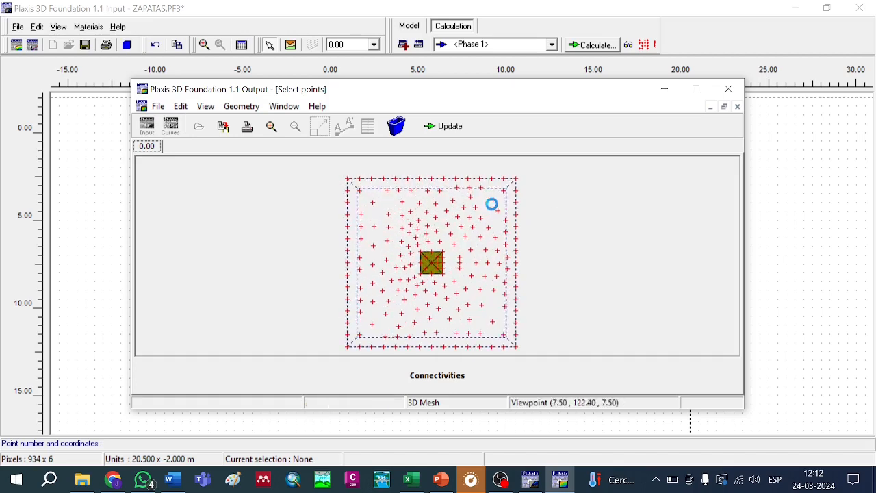
key("Down")
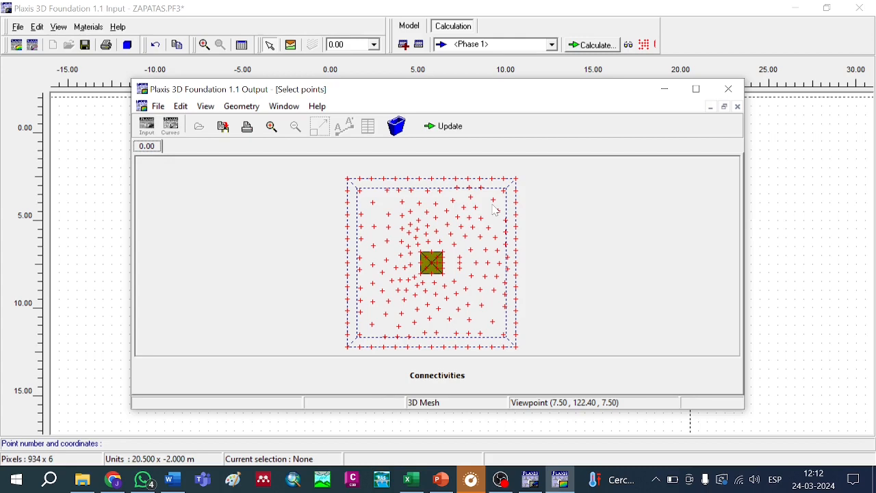
left_click(271, 128)
left_click_drag(413, 241, 453, 288)
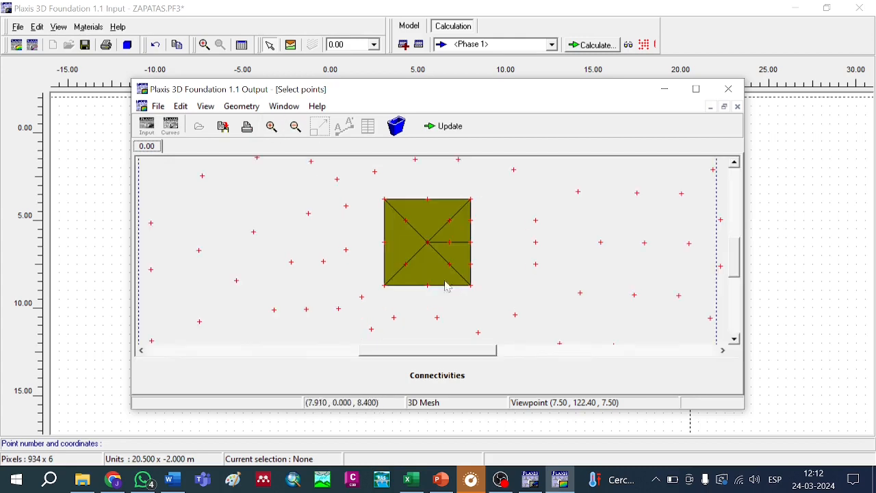
left_click(443, 127)
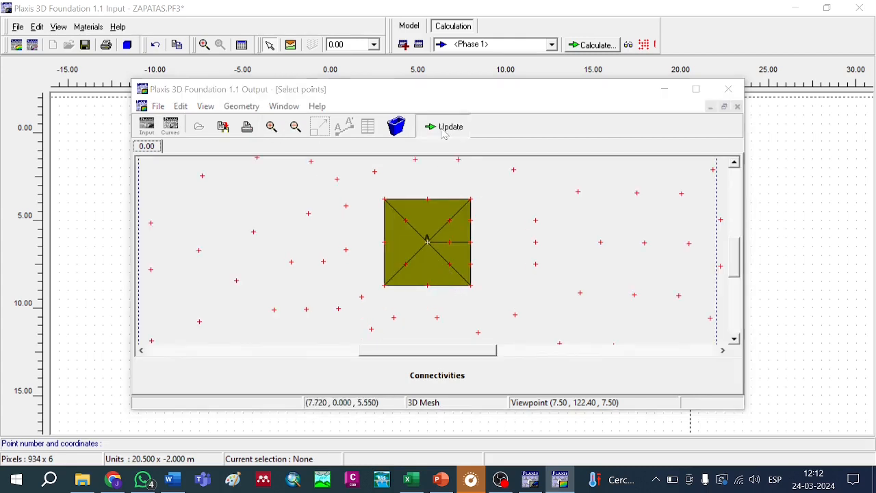
Preview the staged construction of Phase 1 with its mesh and point load
left_click(628, 44)
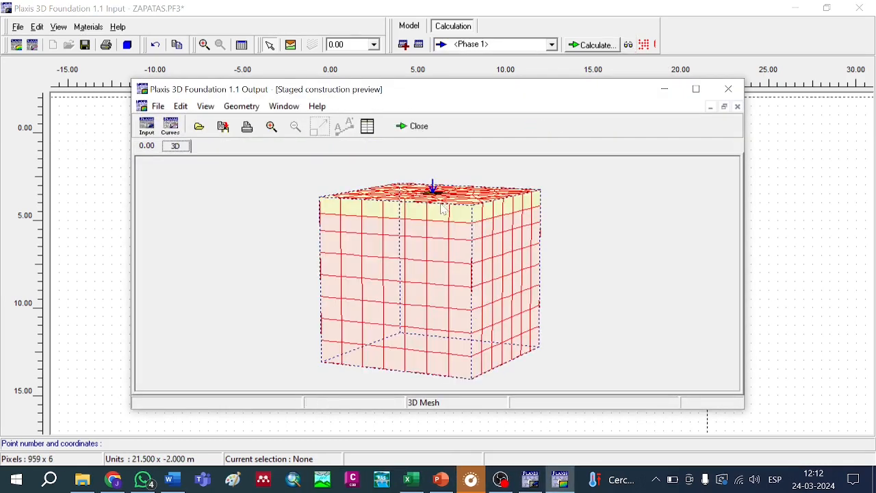
left_click(405, 126)
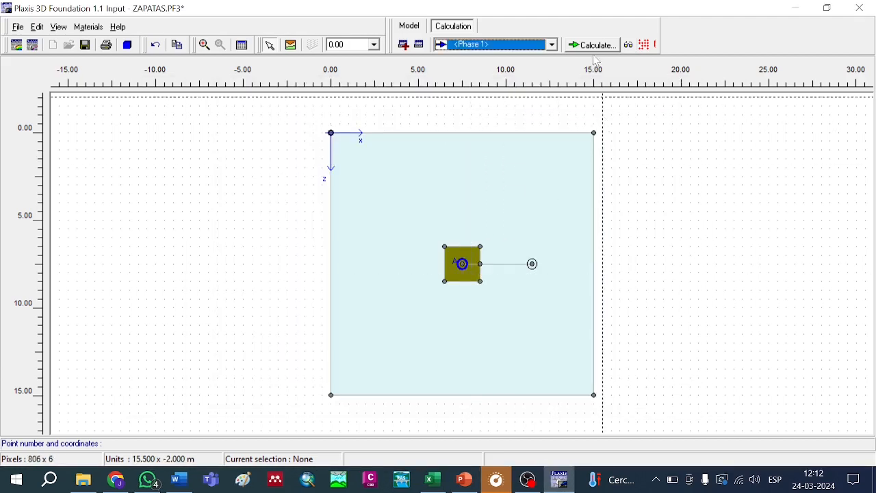
Run the calculation of the initial phase and Phase 1 and check the deformed mesh's extreme total displacement
left_click(602, 46)
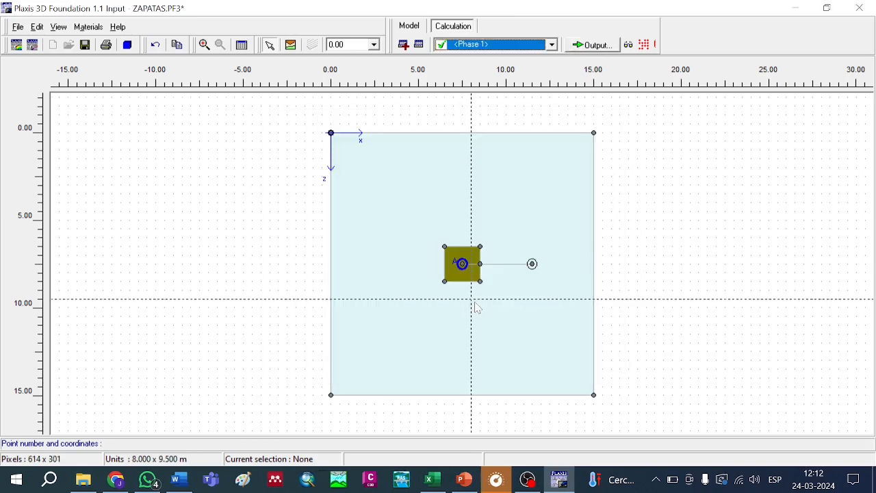
left_click(601, 47)
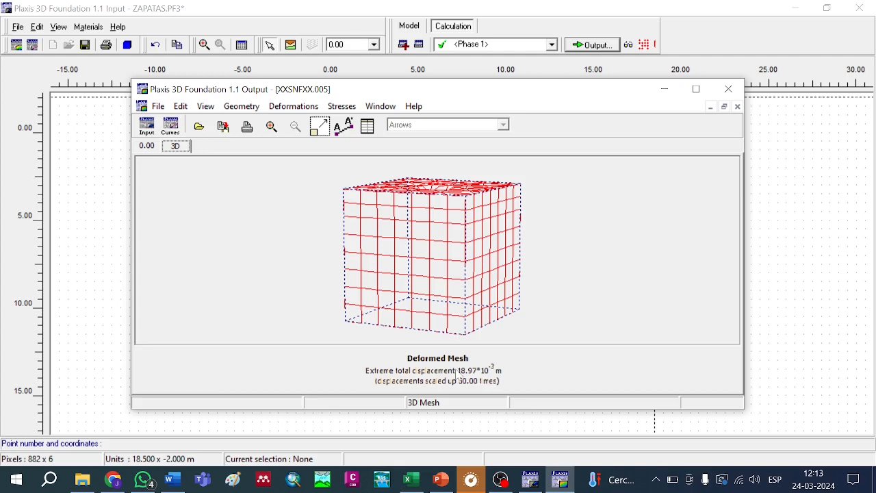
left_click(728, 89)
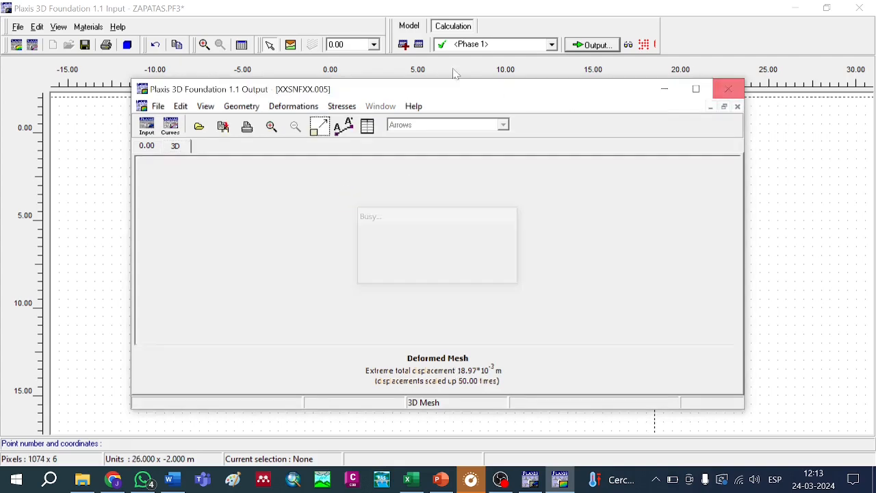
Mark the initial phase and Phase 1 for recalculation in the phase list
left_click(419, 45)
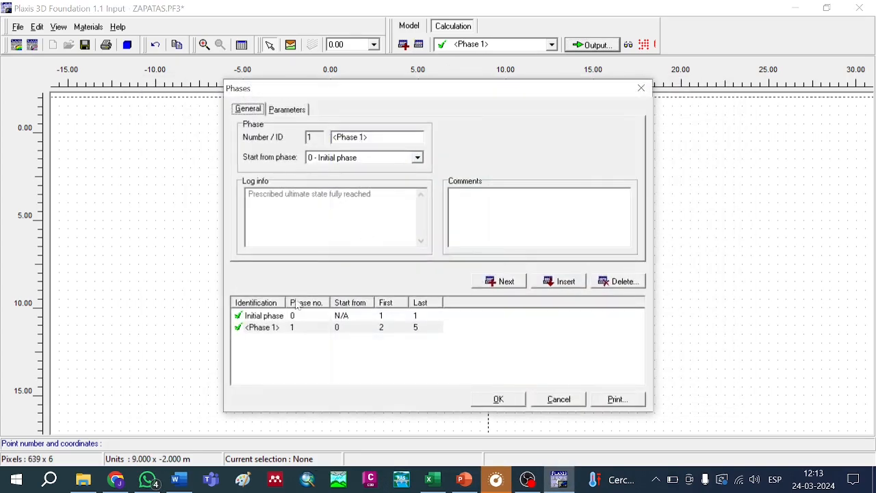
left_click(288, 318)
left_click(277, 328)
left_click(500, 399)
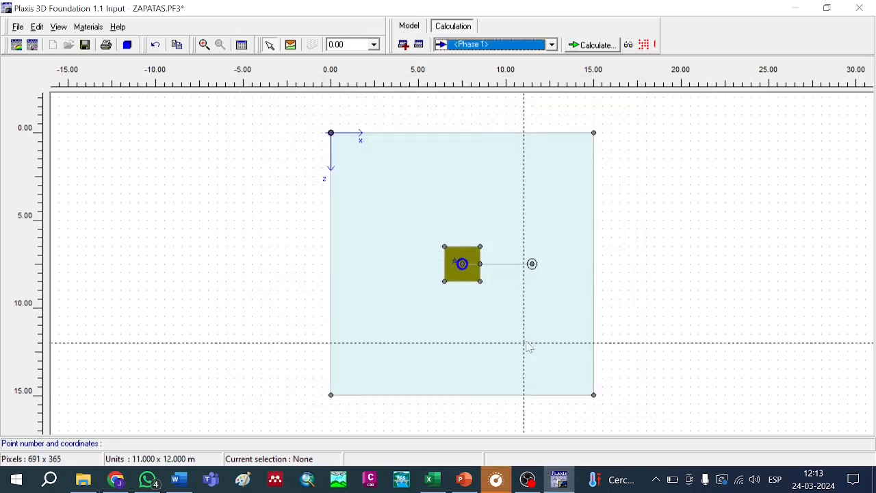
Set the Y-value of the footing's central point load in Phase 1 to -1750 kN
left_click(551, 44)
left_click(488, 69)
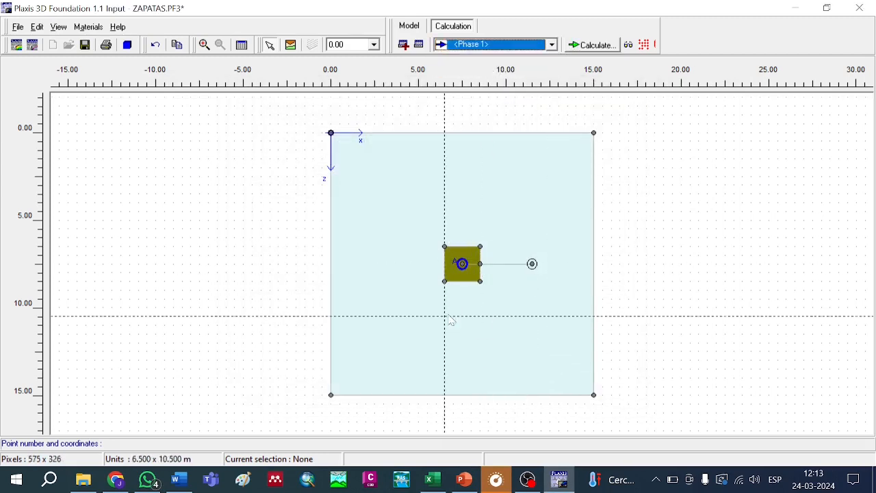
double_click(463, 266)
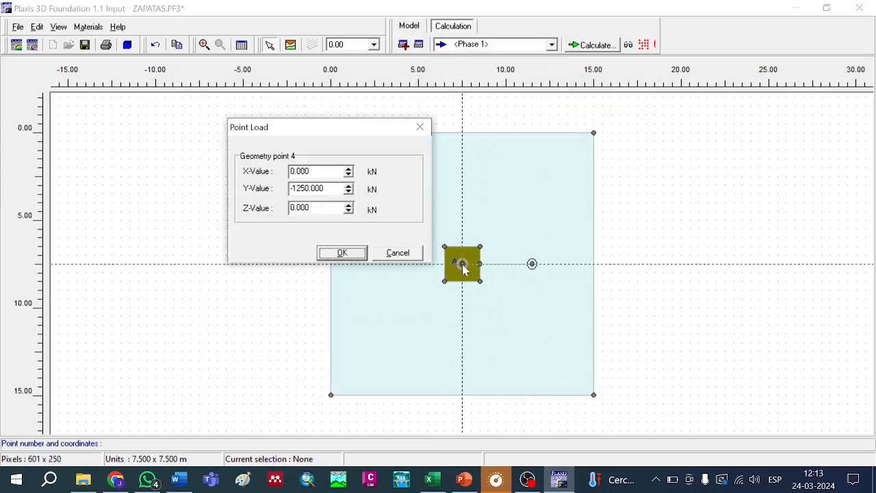
left_click_drag(325, 188, 301, 188)
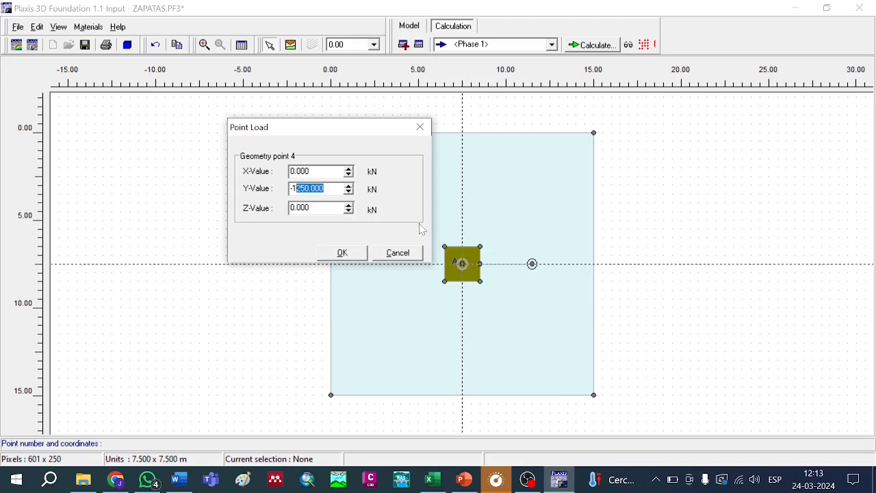
type("750")
left_click(343, 253)
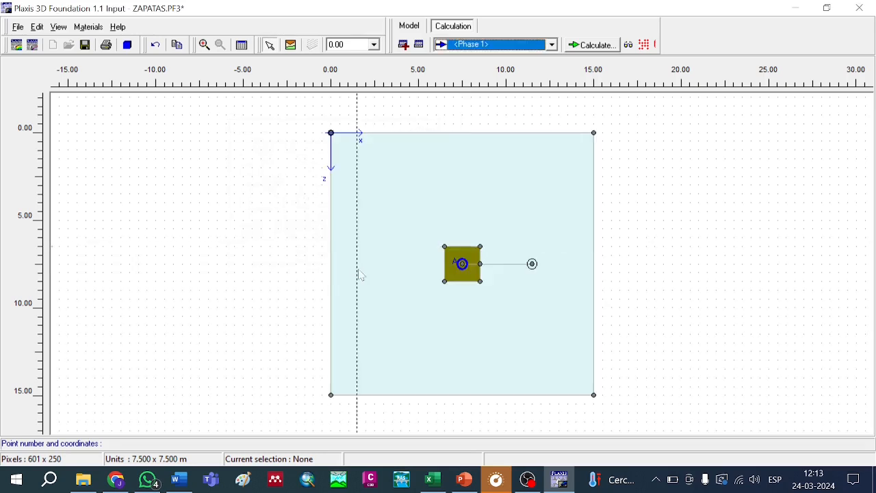
Check the footing's central point load in the initial phase and again in Phase 1, leaving Phase 1 current
left_click(500, 45)
left_click(483, 57)
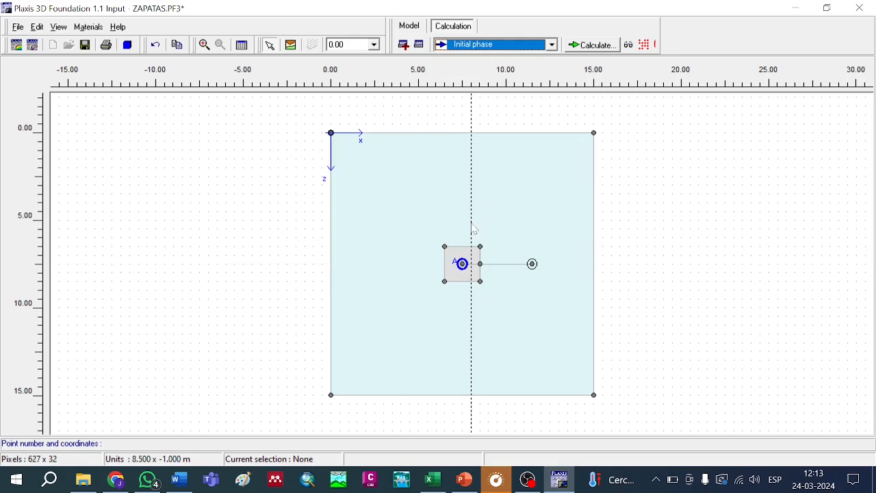
double_click(463, 265)
left_click(342, 252)
left_click(496, 45)
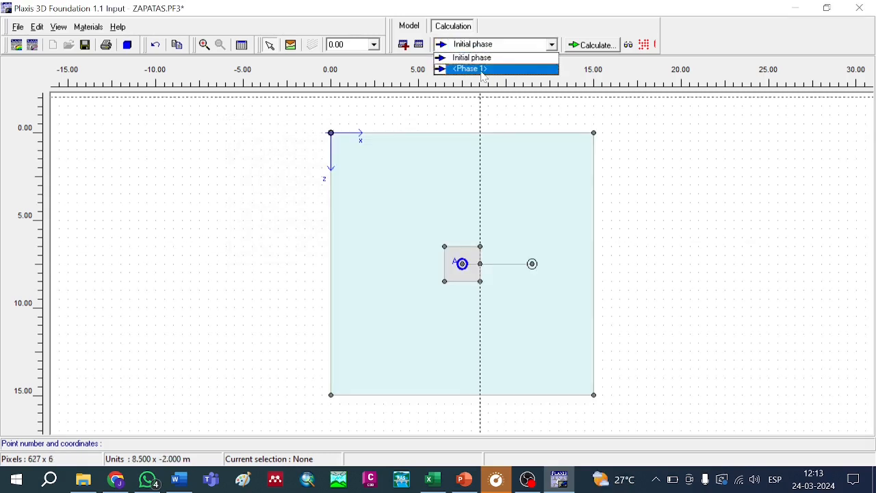
left_click(483, 69)
double_click(463, 264)
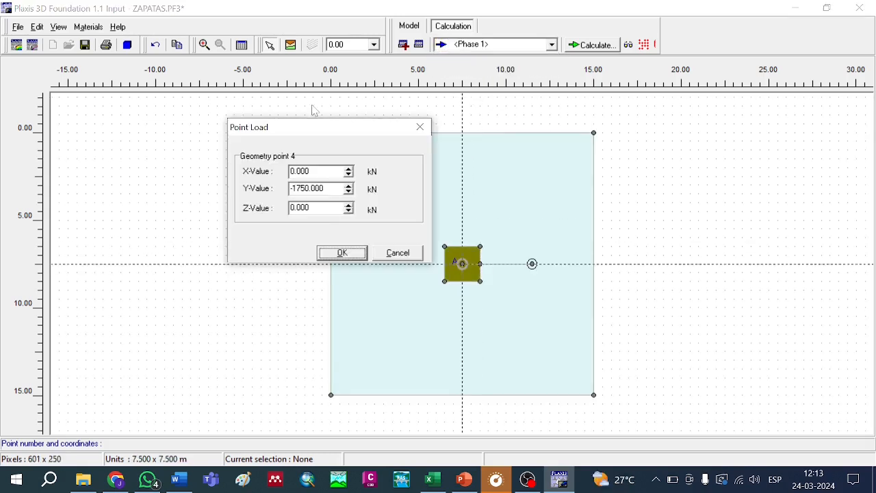
left_click(341, 253)
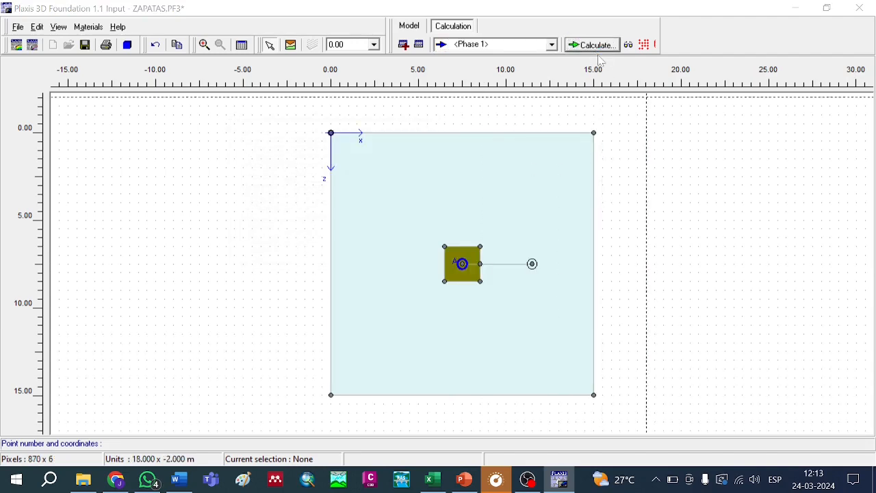
Recalculate both phases with the increased load and examine the resulting deformed mesh
left_click(593, 46)
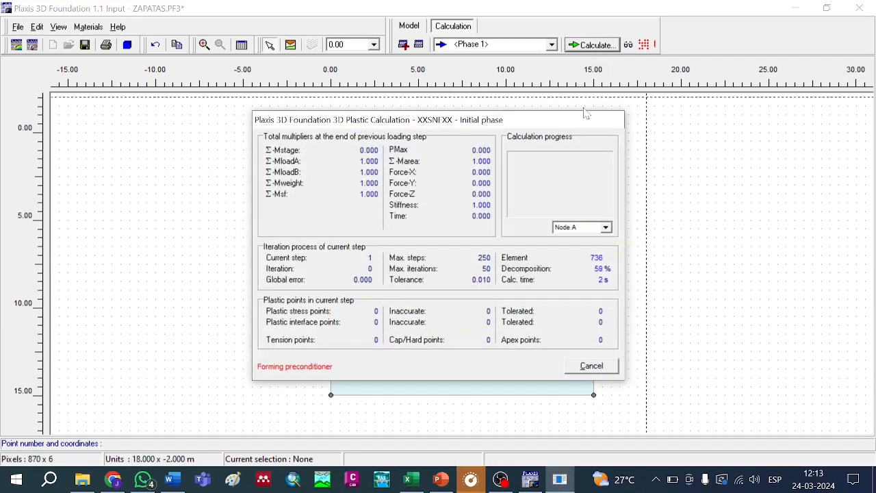
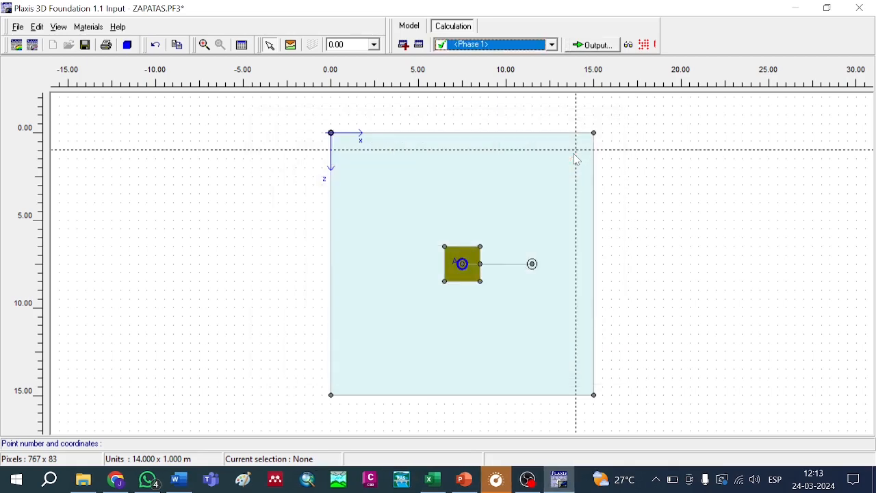
left_click(601, 45)
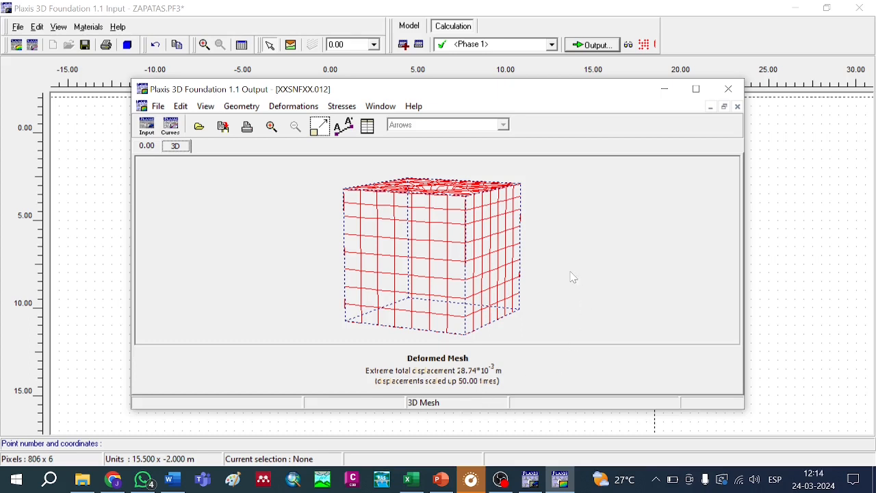
left_click(737, 96)
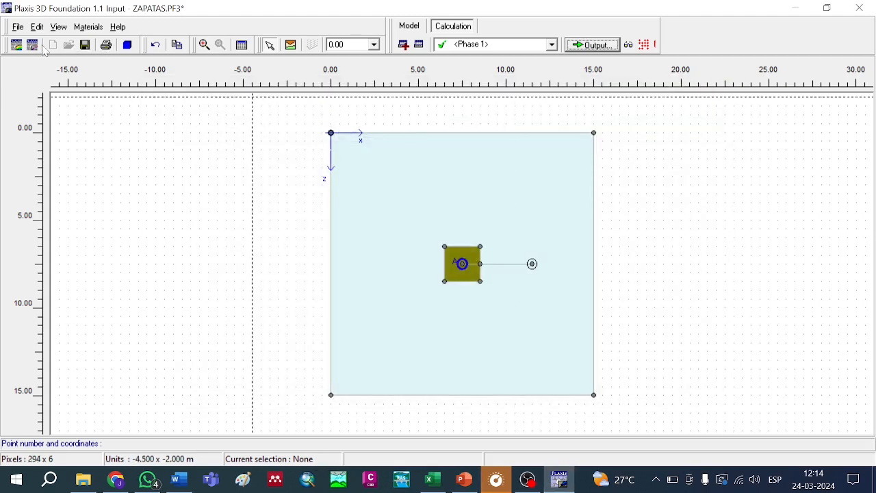
Save the project and generate a curve in Plaxis Curves of displacement |U| at point A against the Sum-Mstage multiplier
left_click(85, 46)
left_click(33, 46)
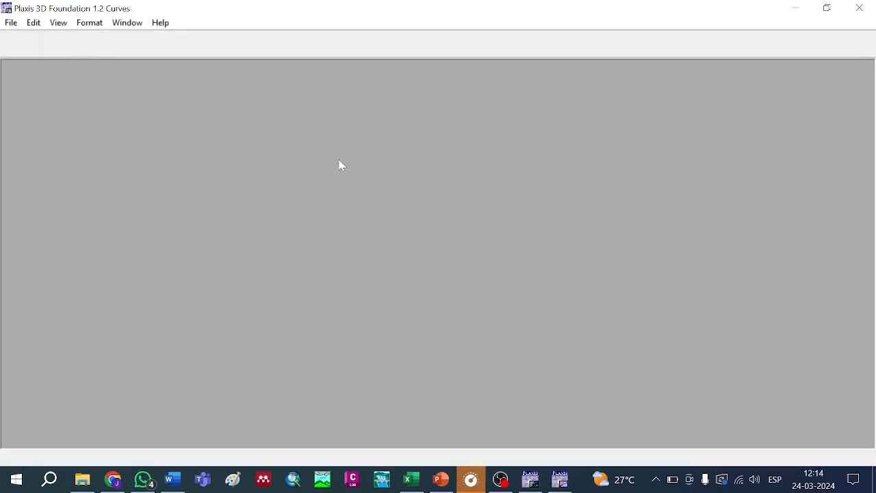
left_click(422, 315)
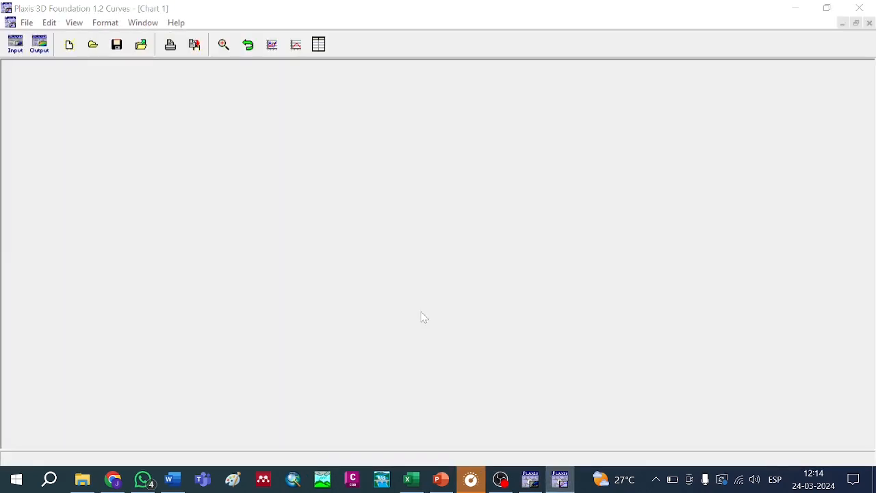
double_click(333, 180)
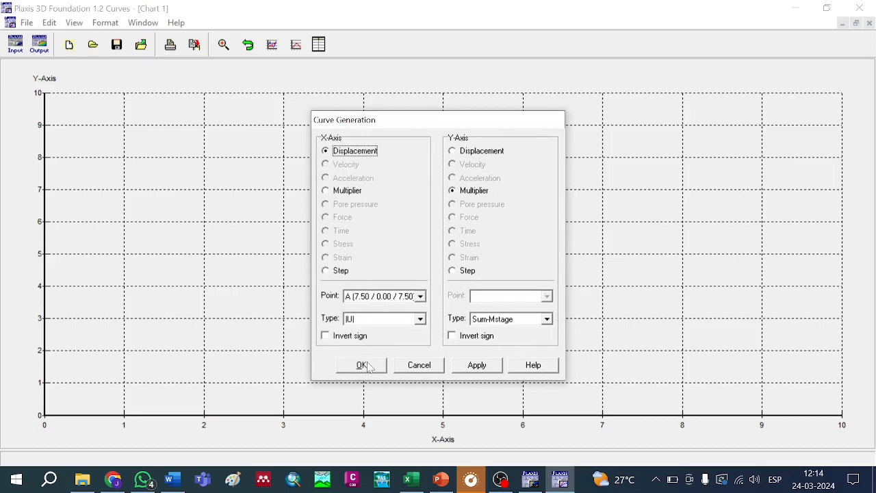
left_click(362, 365)
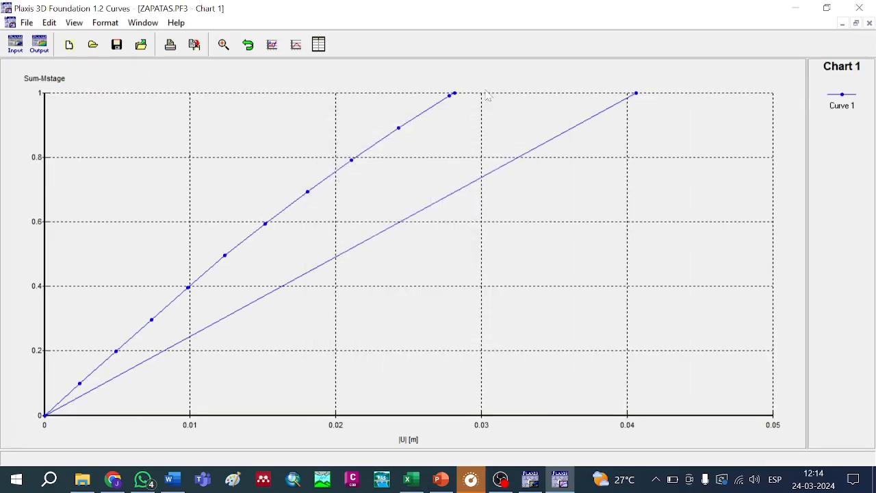
Restrict Curve 1 to Phase 1 by excluding the initial phase from the displayed curve
left_click(296, 45)
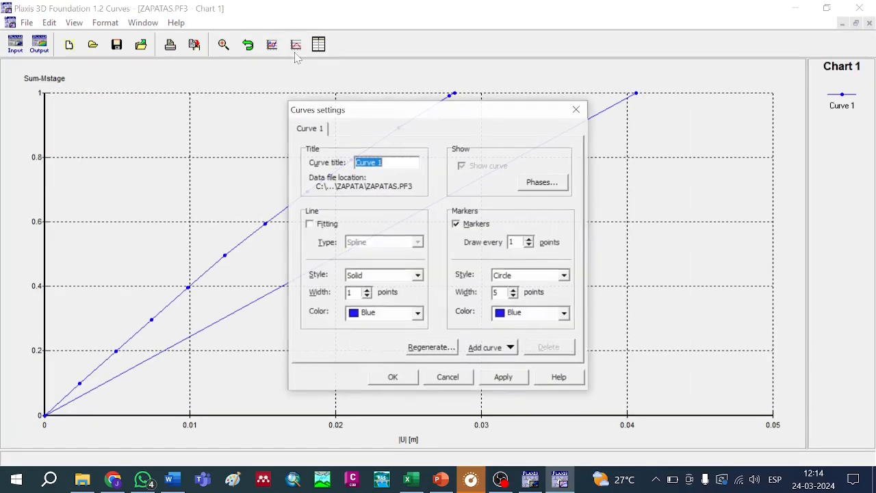
left_click(543, 182)
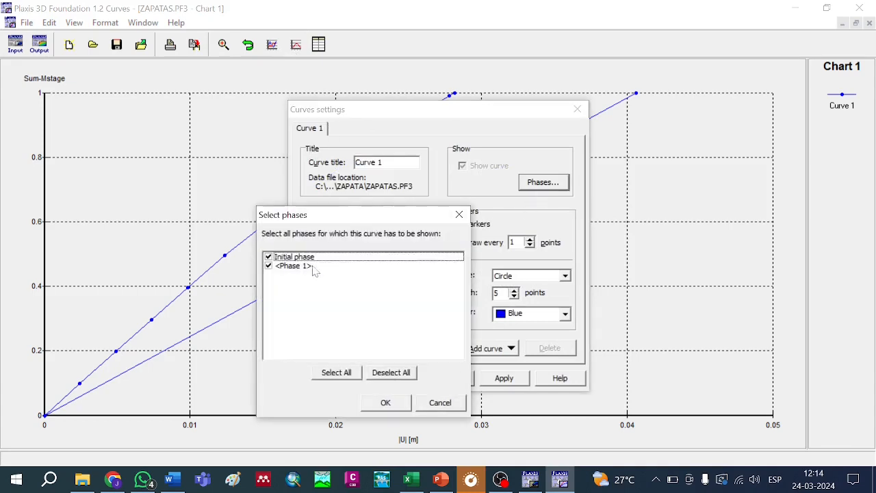
left_click(269, 257)
left_click(384, 402)
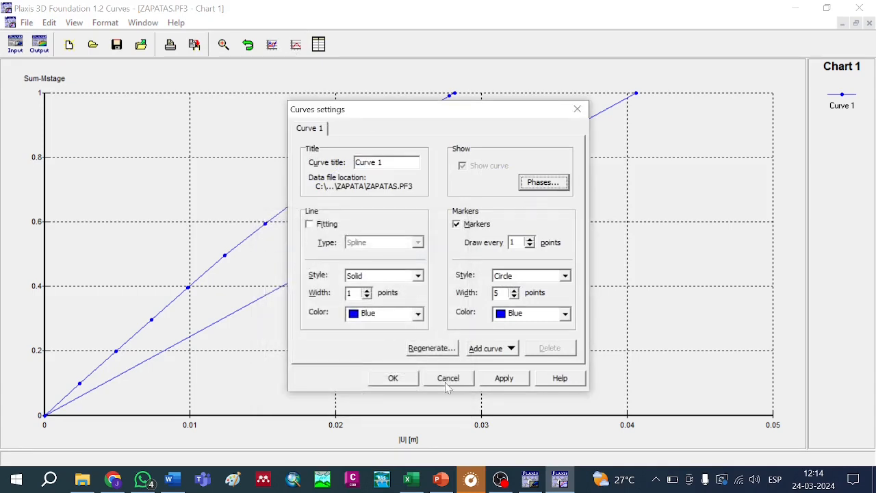
left_click(502, 378)
left_click(403, 377)
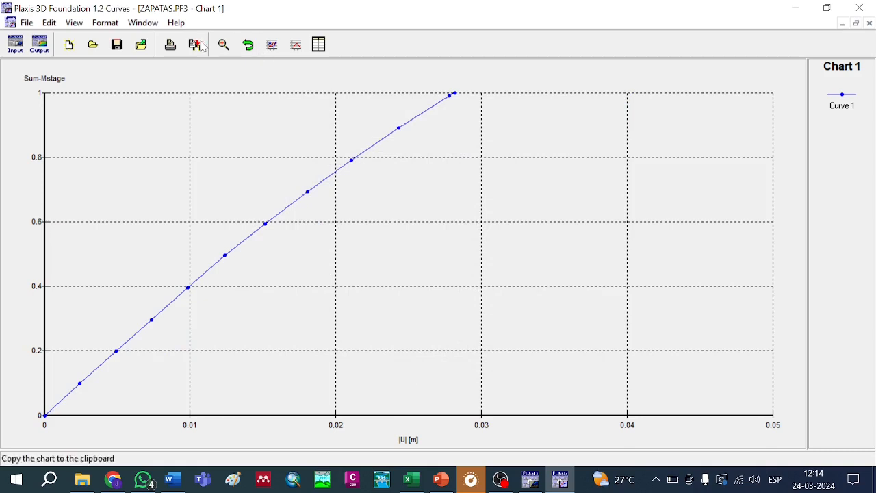
Switch the chart's X-axis to manual scaling with a maximum of 0.030
left_click(272, 46)
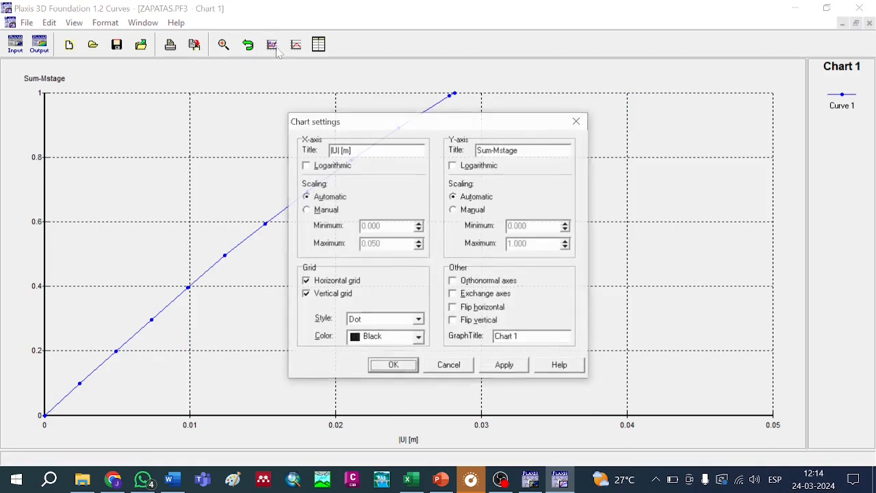
left_click(307, 211)
left_click(383, 243)
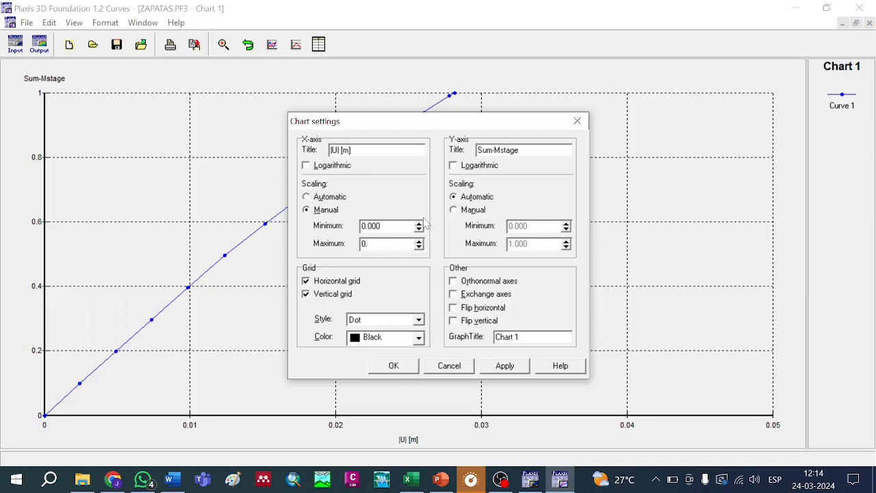
left_click(513, 370)
left_click(394, 366)
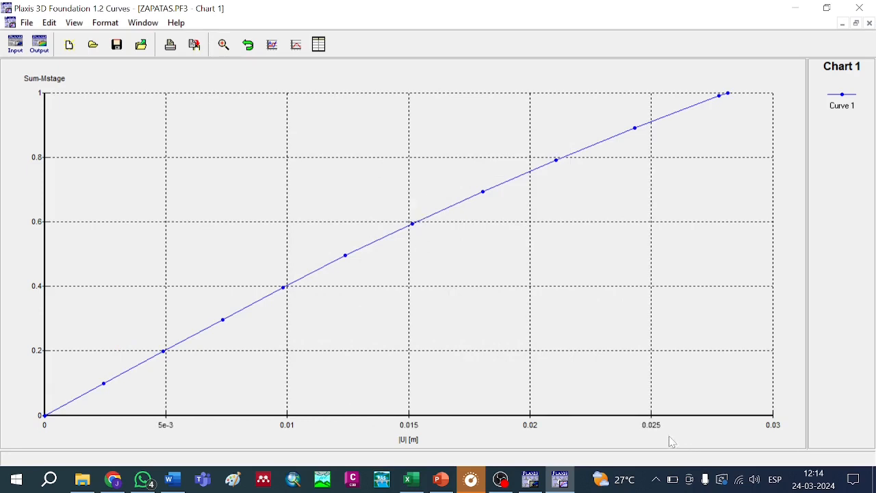
Set the manual X-axis maximum of the load-displacement chart to 0.05
left_click(272, 44)
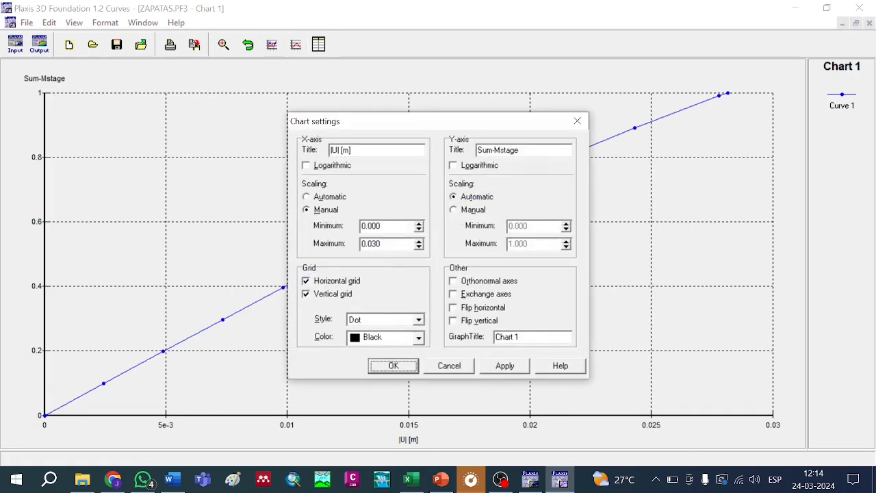
left_click(379, 243)
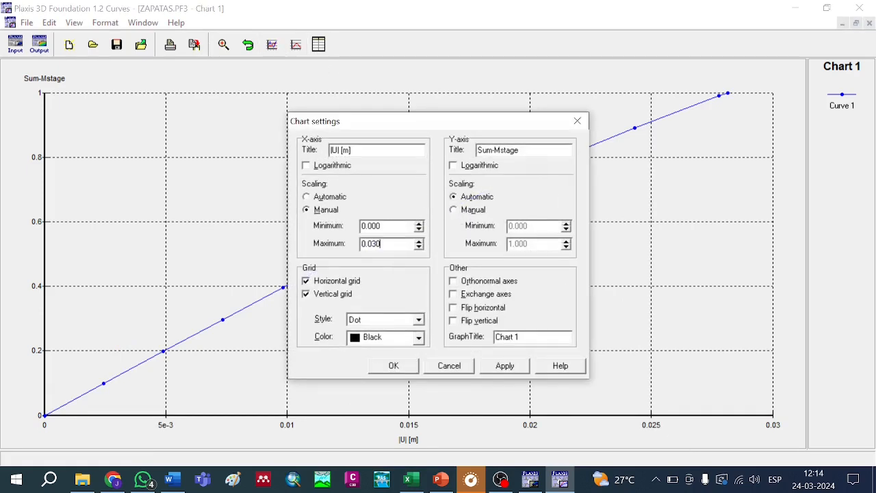
left_click(506, 366)
left_click(395, 366)
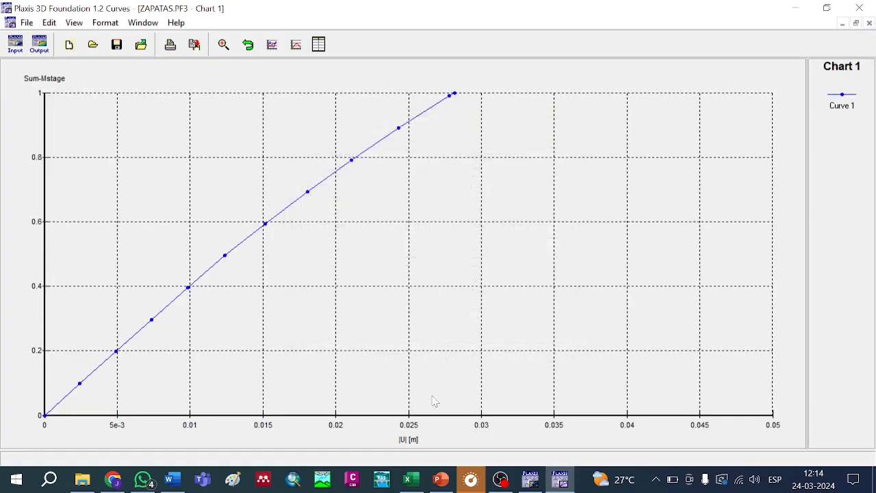
Switch to the Excel workbook and enter 1750 as the Tipo 2 total load in the ZAPATAS table
left_click(411, 479)
left_click(248, 276)
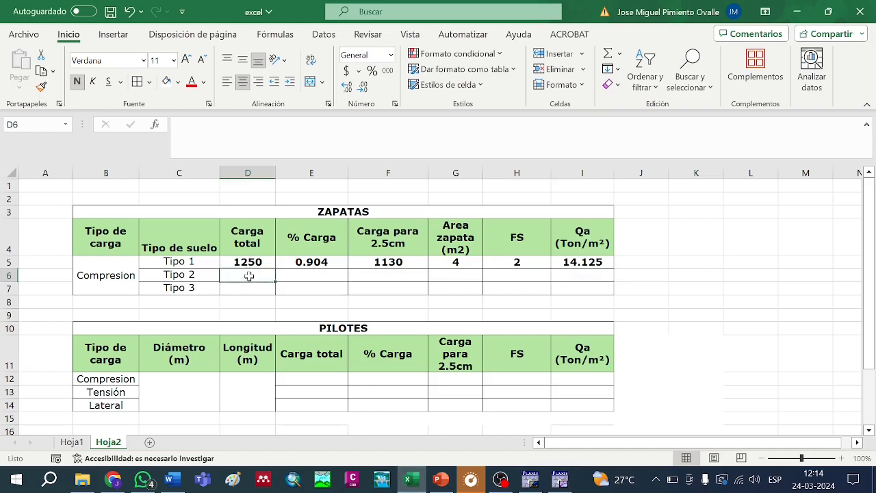
type("1750")
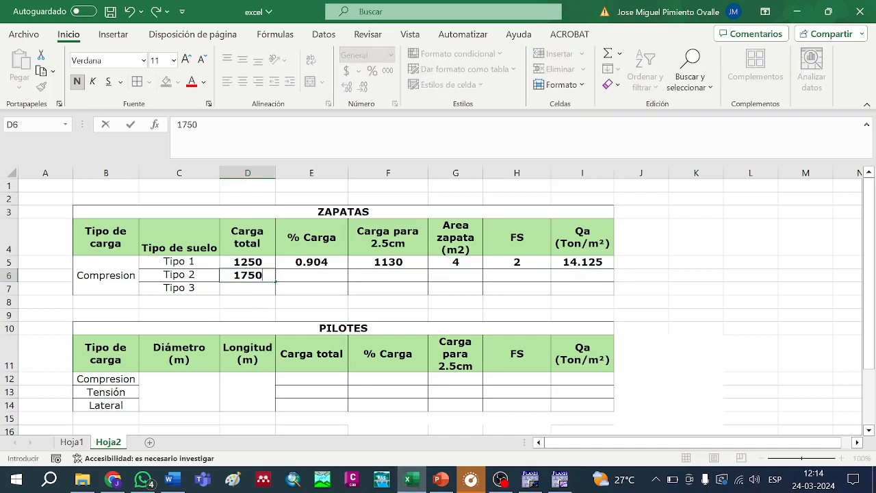
key("Tab")
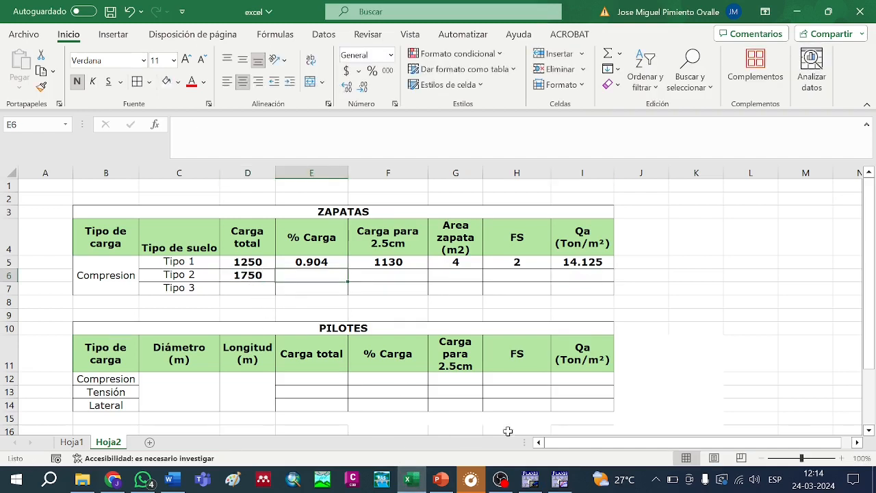
Read the Sum-Mstage at |U| = 0.025 on the Plaxis curve and enter 0.911 as the Tipo 2 load percentage in Excel
left_click(559, 479)
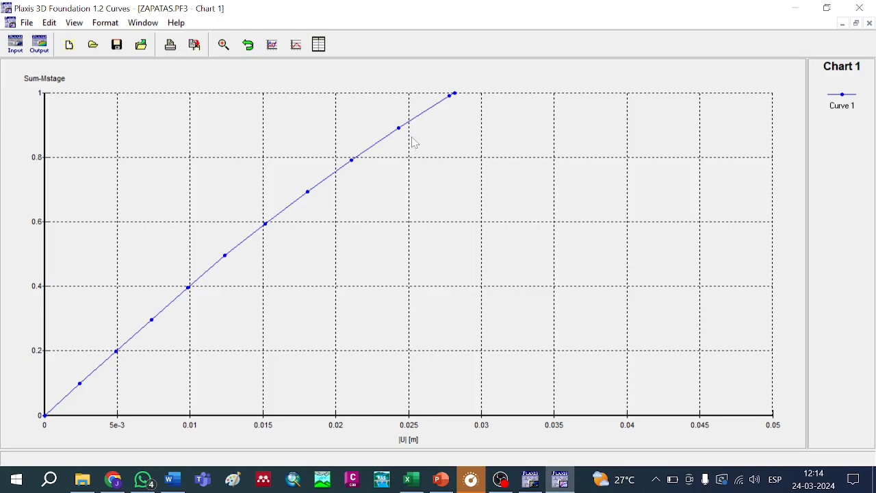
mouse_move(410, 128)
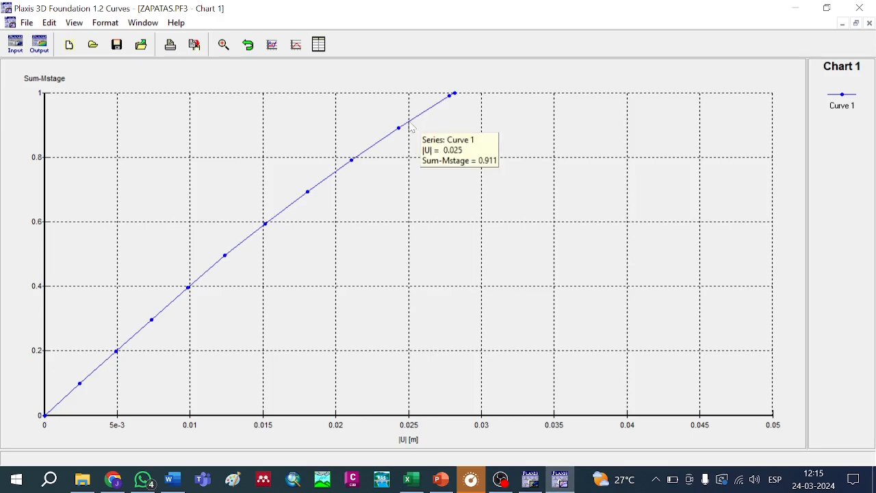
left_click(409, 479)
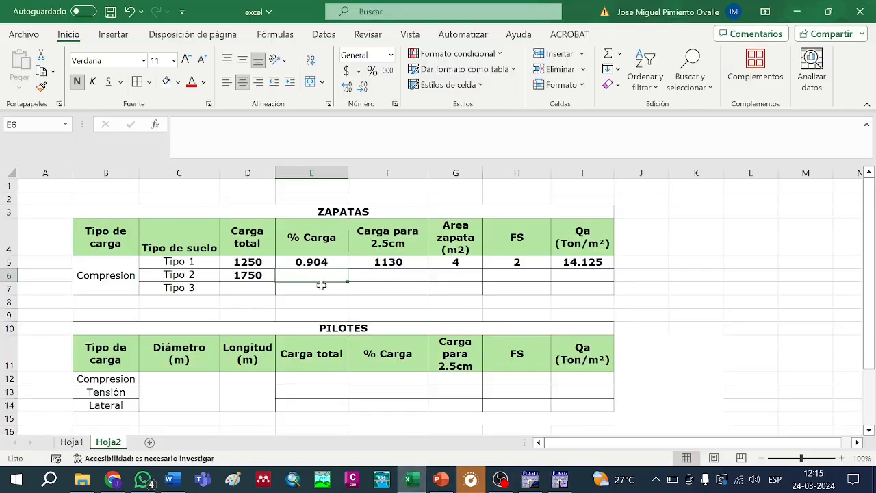
type("0.")
type("911")
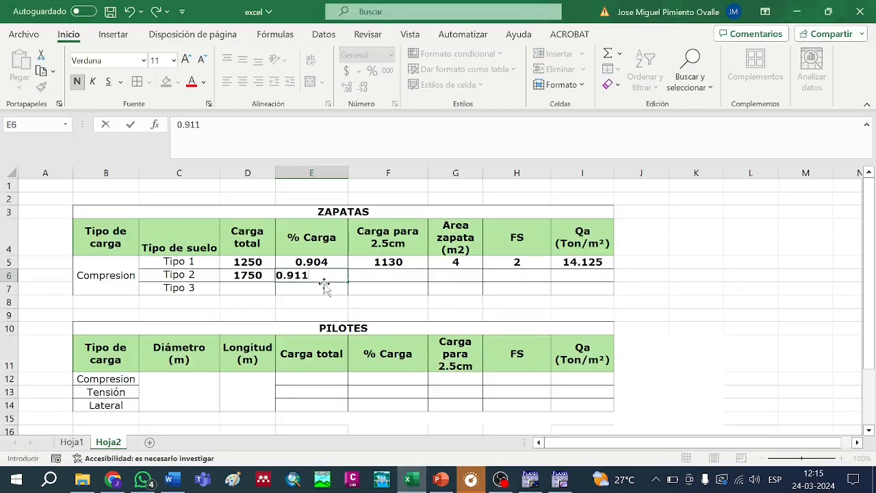
key("Tab")
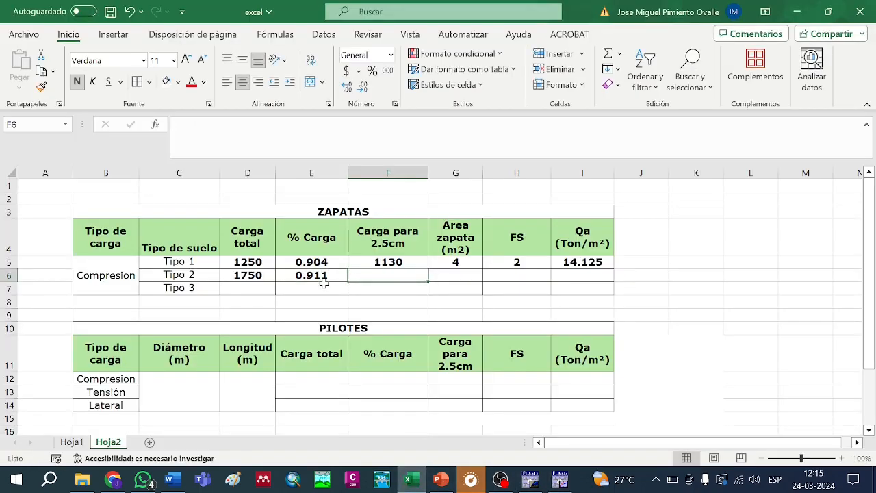
Copy the Carga para 2.5cm formula from the Tipo 1 row down to the Tipo 2 row
left_click(389, 263)
left_click_drag(425, 272, 426, 284)
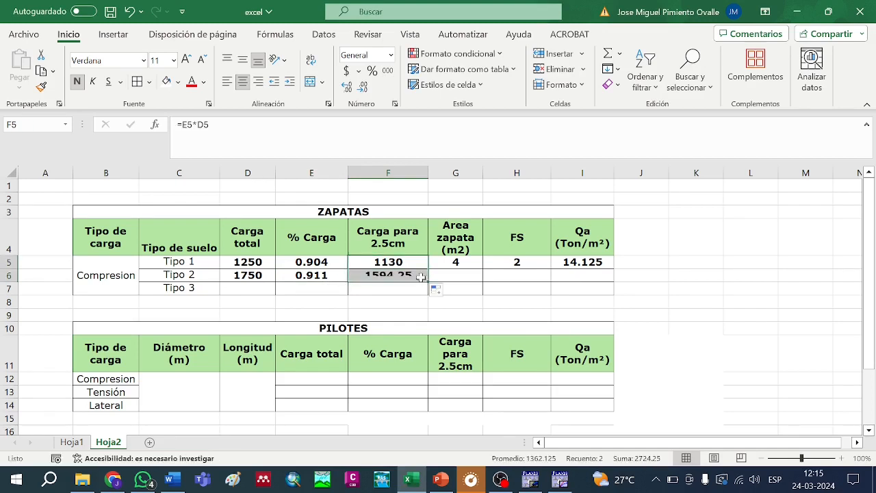
left_click(387, 312)
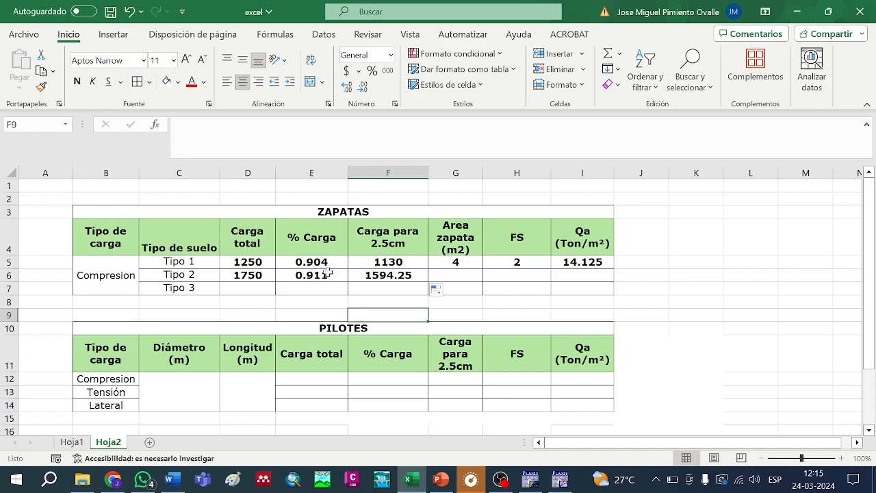
left_click(260, 274)
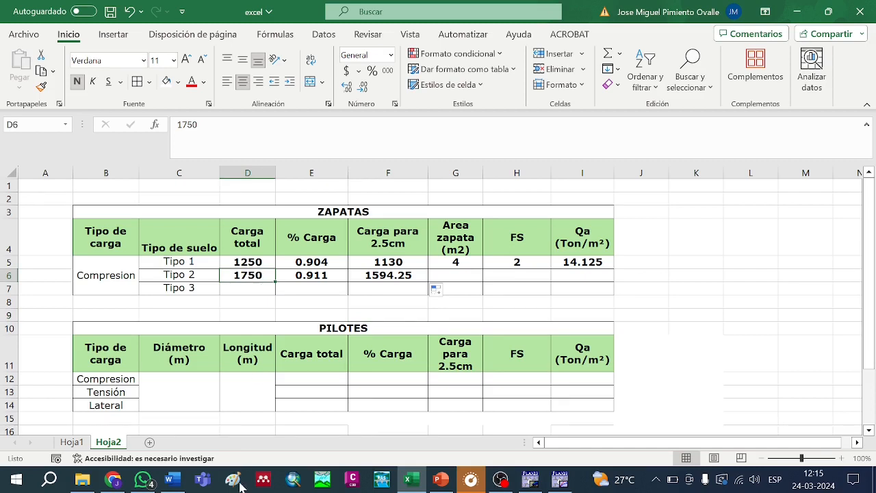
mouse_move(530, 480)
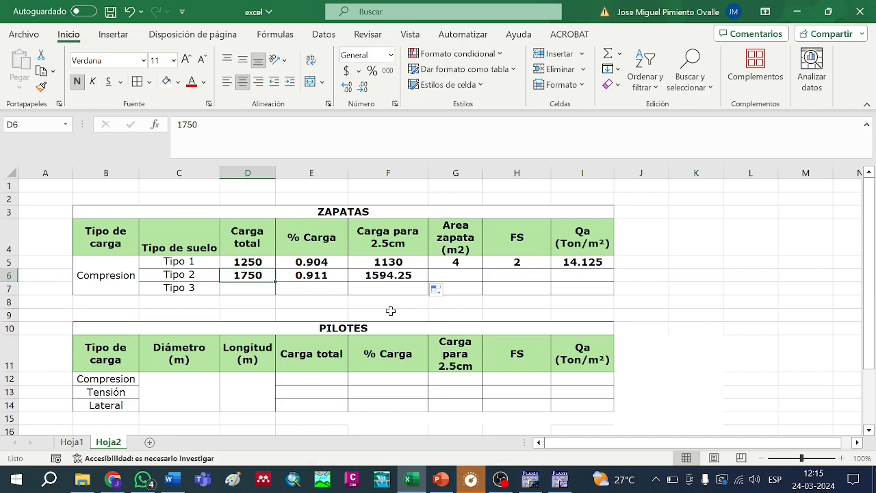
Copy the footing area, FS and Qa entries from the Tipo 1 row down to the Tipo 2 row
left_click(470, 266)
left_click_drag(482, 268, 464, 276)
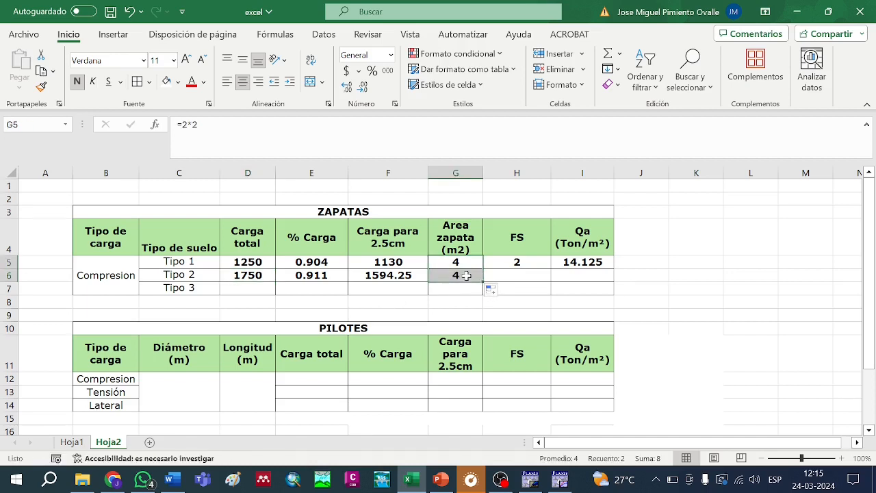
left_click(526, 259)
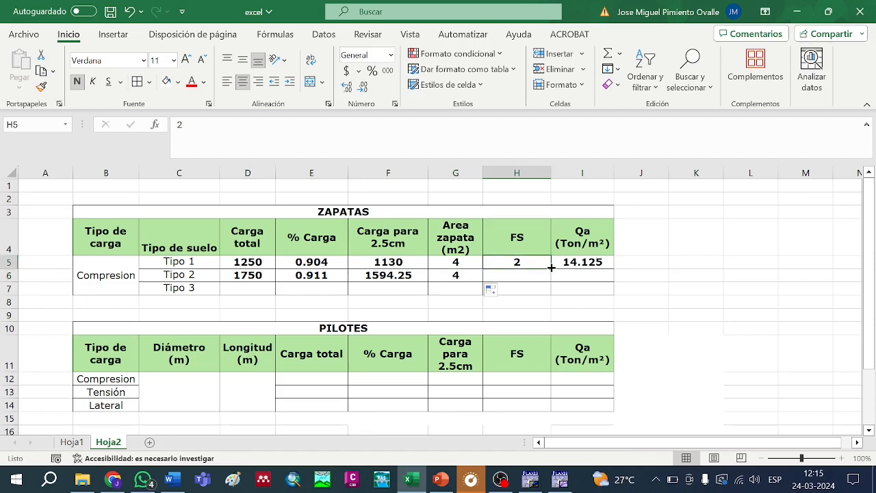
left_click_drag(551, 268, 532, 274)
left_click(581, 266)
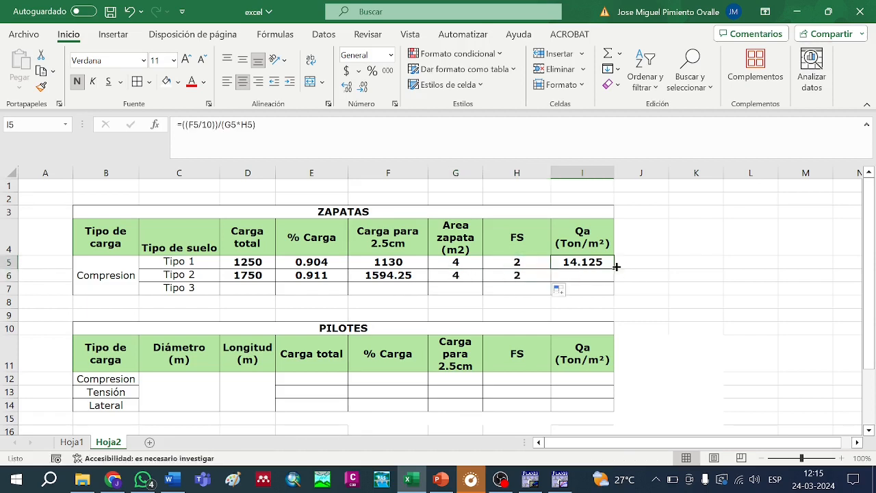
Copy the Qa formula from cell I5 down to I6 for soil Tipo 2 and check its references
left_click_drag(615, 267, 614, 280)
double_click(585, 275)
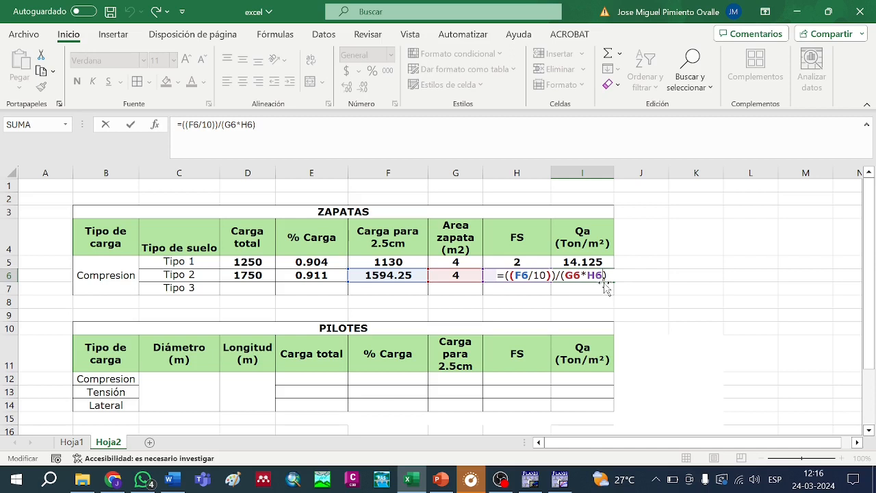
left_click(675, 257)
left_click(595, 276)
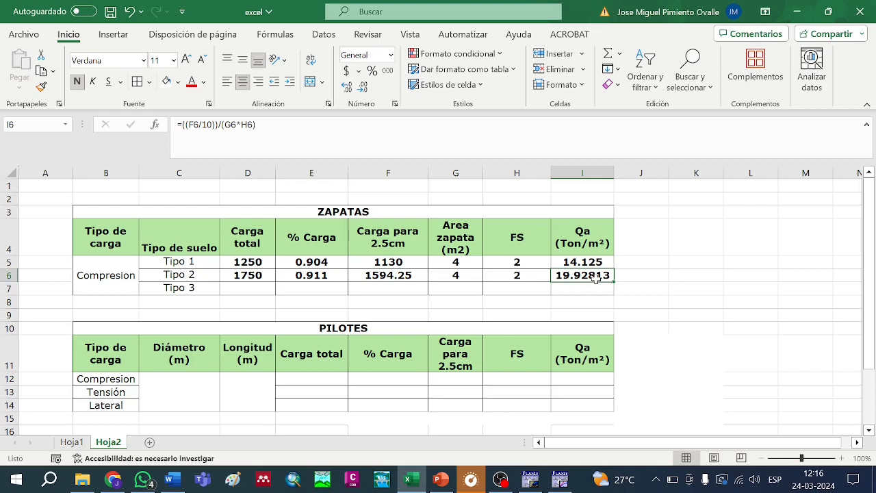
Review the soil properties, deep foundation and shallow foundation slides in PowerPoint alongside the Qa results for Tipo 1 and Tipo 2 in Excel
left_click(440, 479)
scroll(101, 206, "down", 1)
left_click(101, 190)
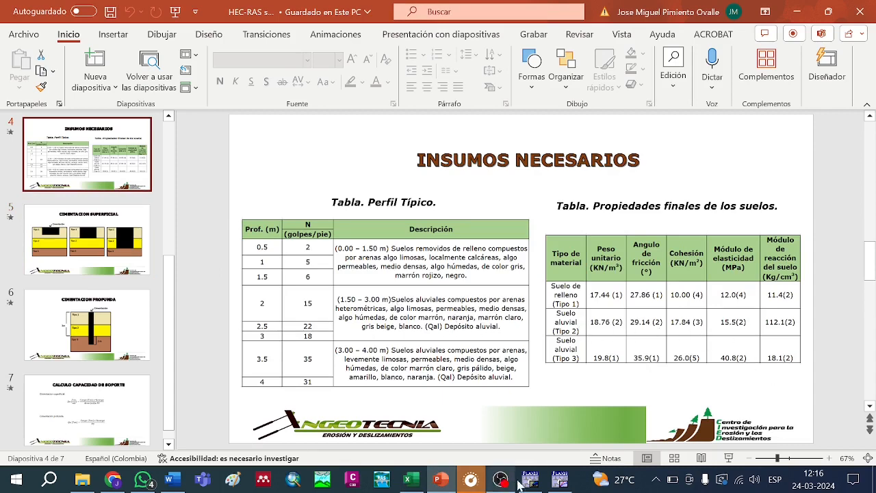
left_click(408, 479)
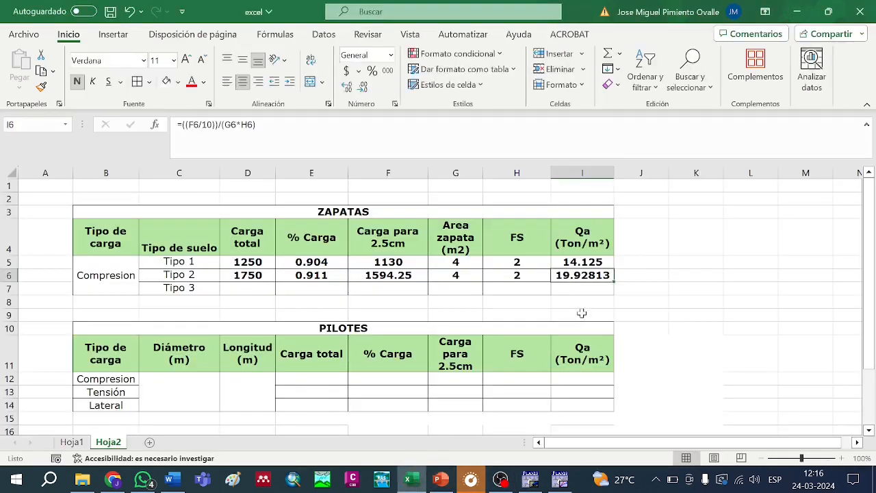
left_click(582, 262)
left_click(577, 276)
left_click(440, 479)
left_click(113, 350)
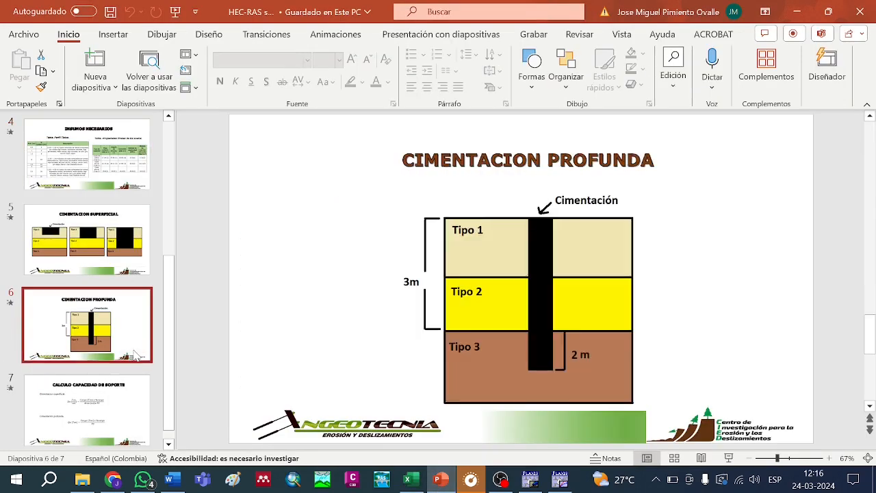
left_click(114, 264)
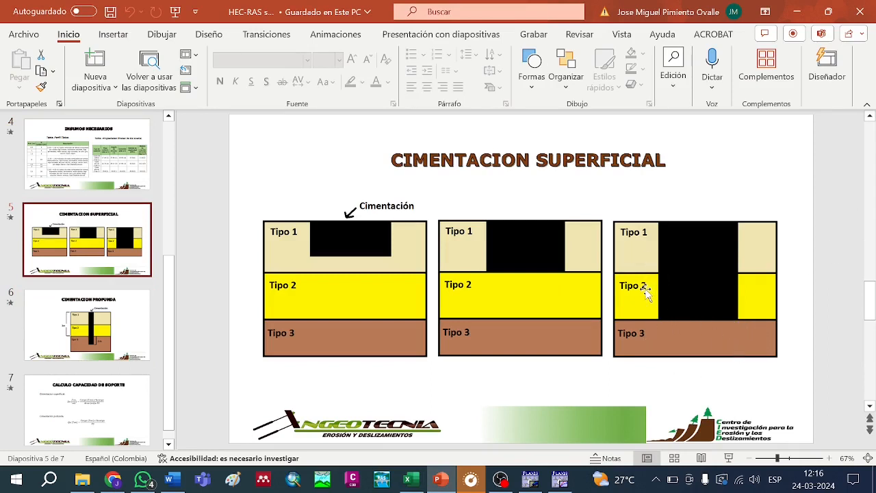
Switch to Plaxis 3D Foundation Curves and close it, saving the load-displacement chart
left_click(560, 479)
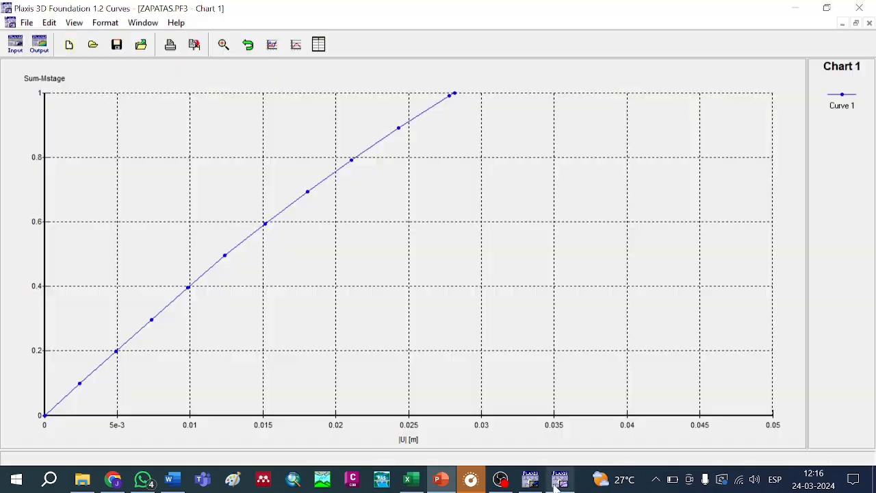
left_click(852, 14)
left_click(414, 286)
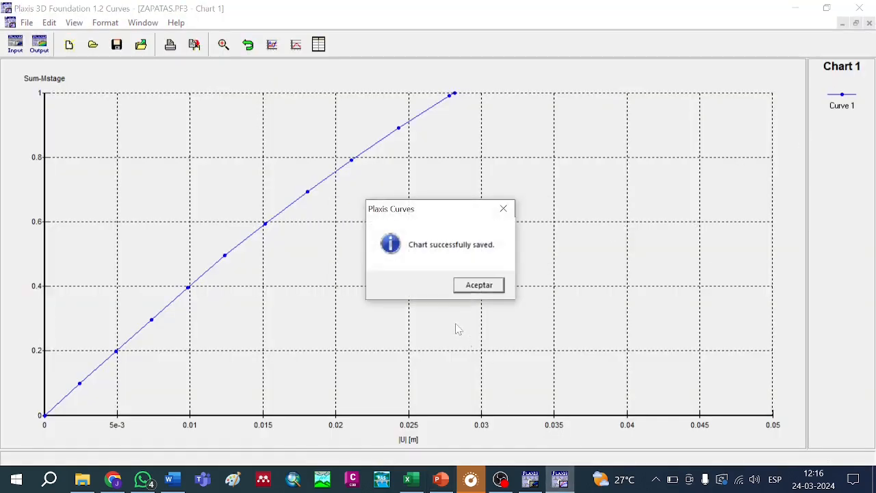
left_click(479, 285)
In Plaxis 3D Foundation Input, assign the Tipo 3 material to the uppermost soil layer of the borehole at (11.50, 7.50)
left_click(559, 479)
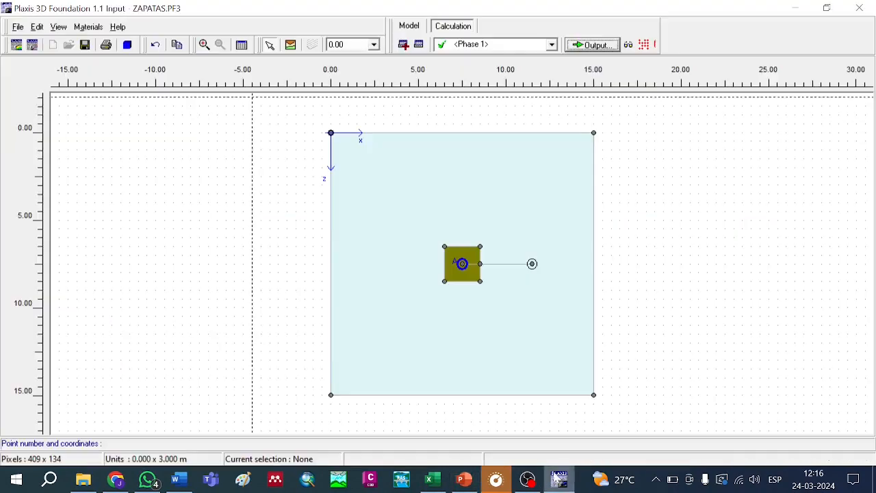
left_click(410, 25)
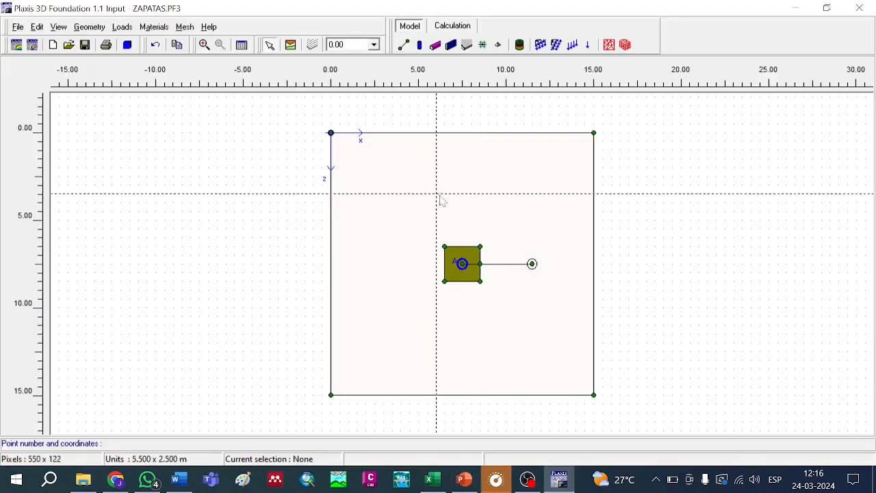
left_click(532, 263)
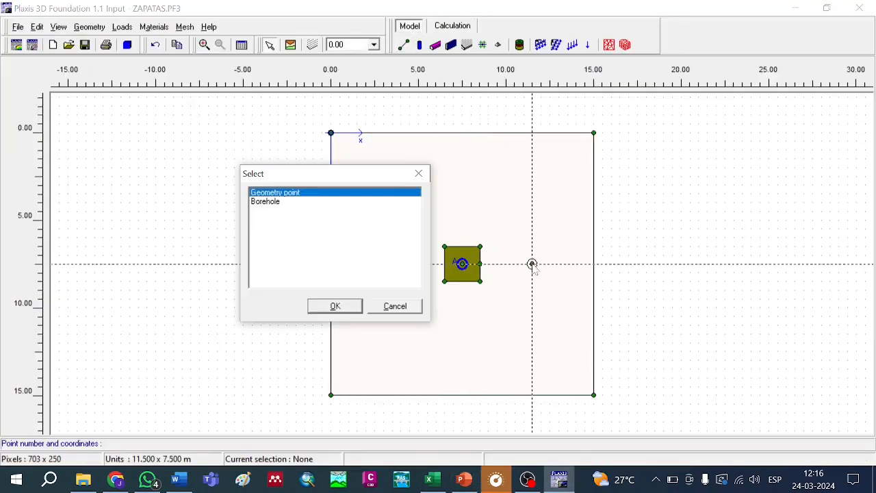
double_click(279, 202)
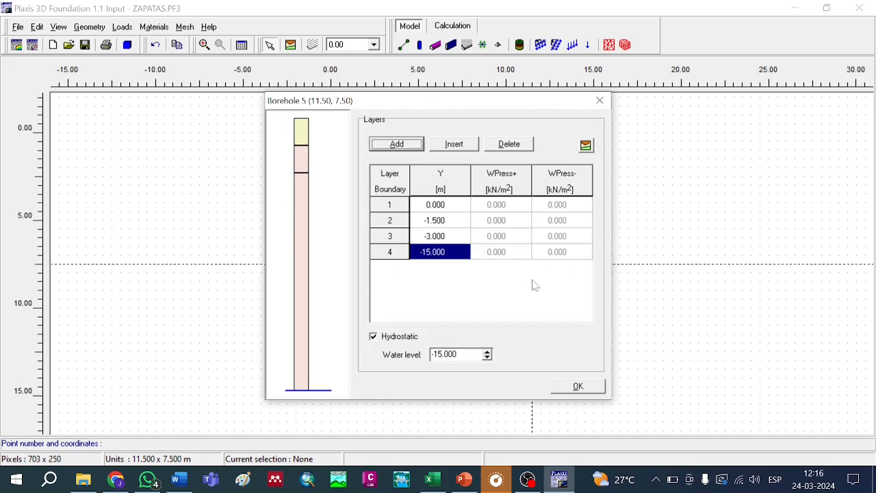
left_click(586, 146)
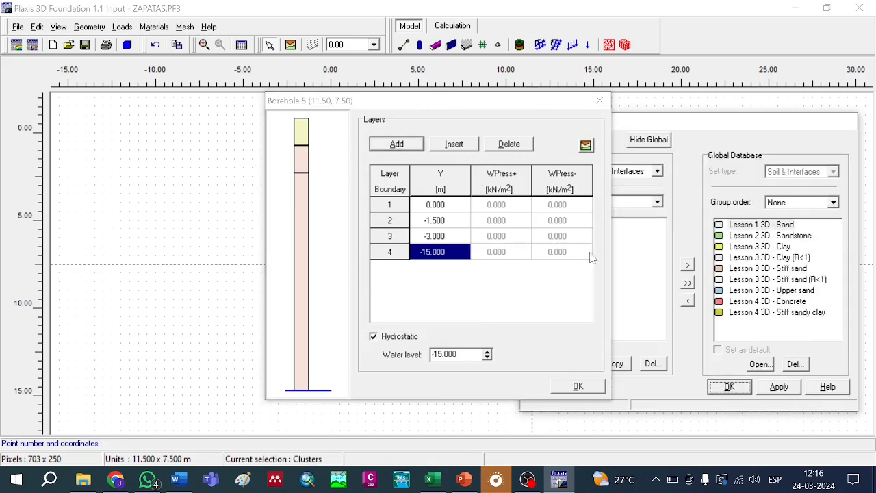
left_click_drag(701, 125, 294, 125)
left_click_drag(158, 244, 301, 135)
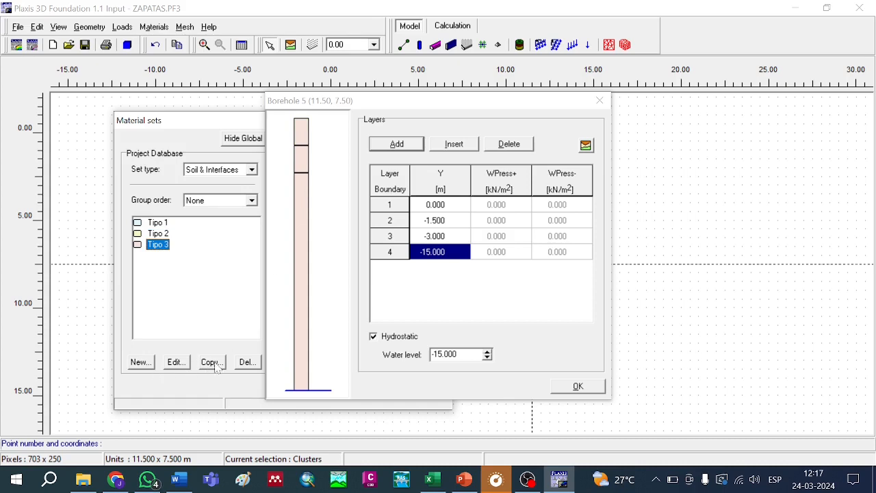
left_click(578, 386)
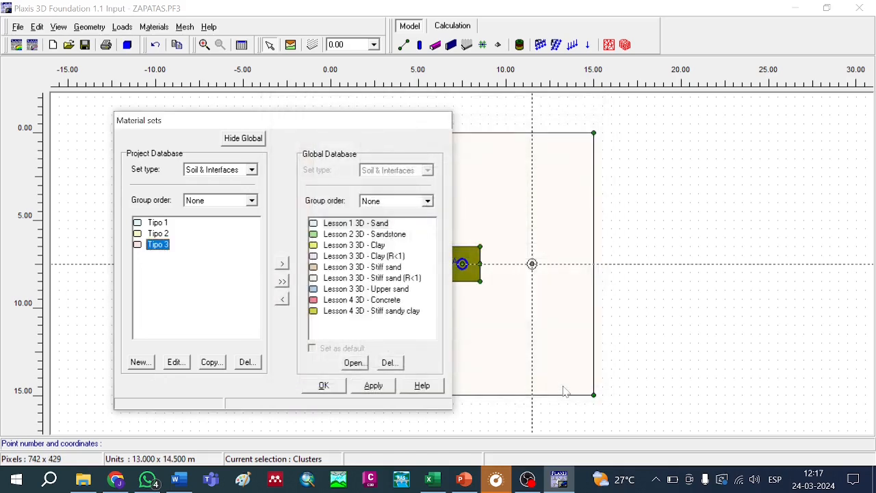
left_click(325, 386)
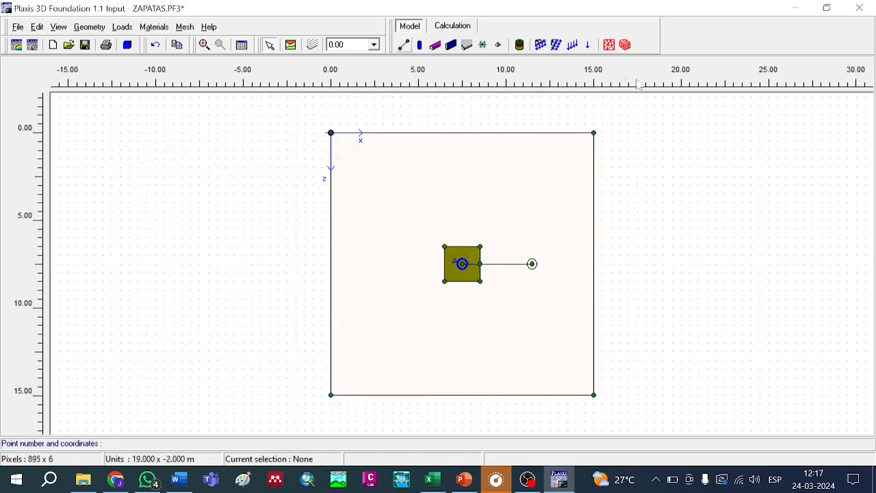
Generate the 2D mesh and the 3D mesh for the updated footing model
left_click(607, 50)
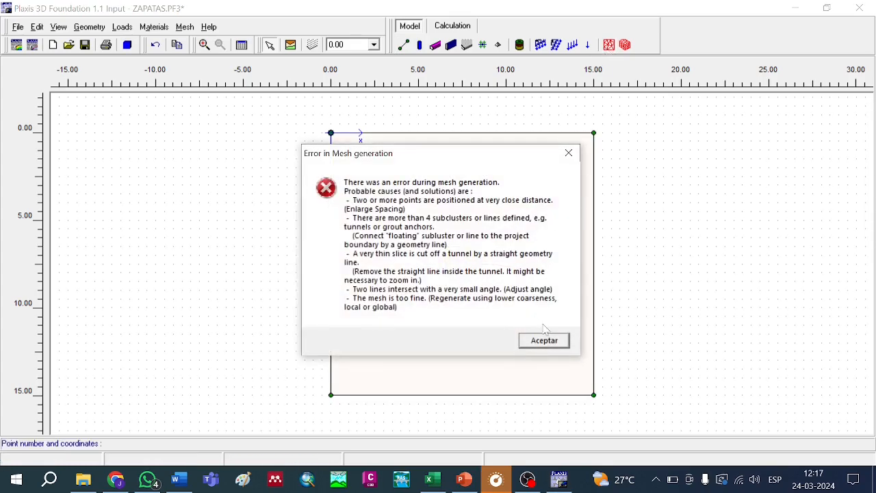
left_click(551, 344)
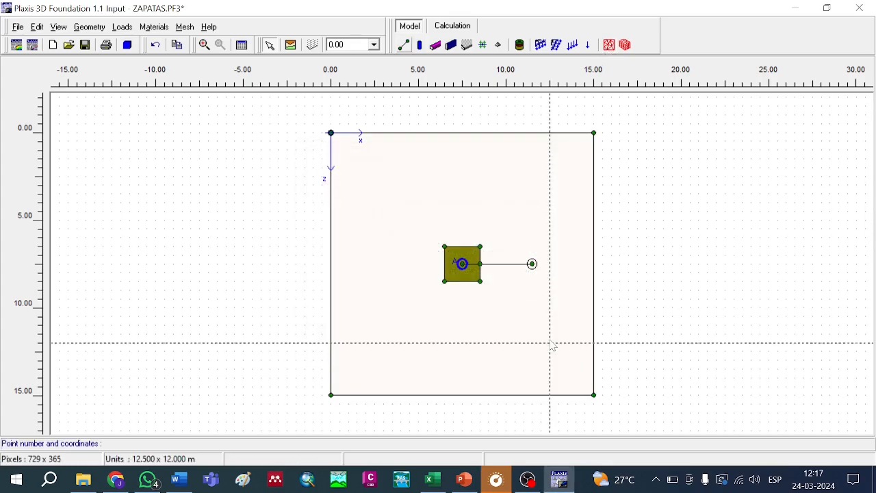
left_click(609, 45)
left_click(524, 296)
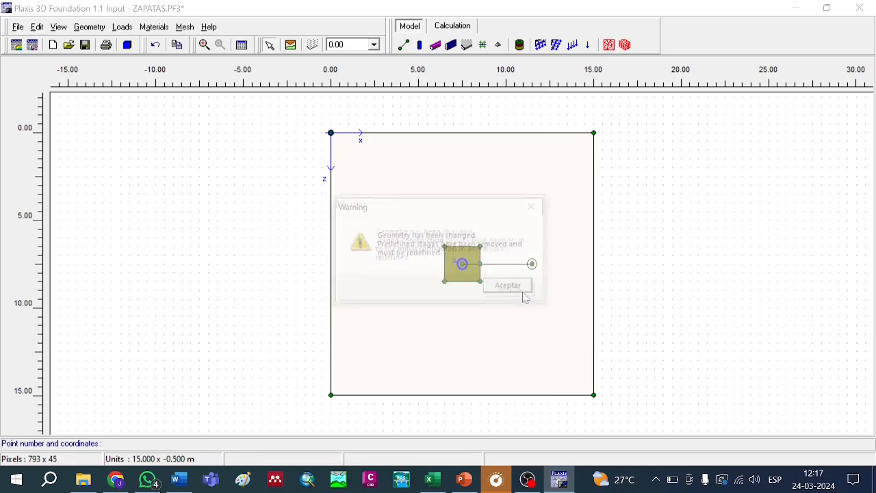
left_click(509, 291)
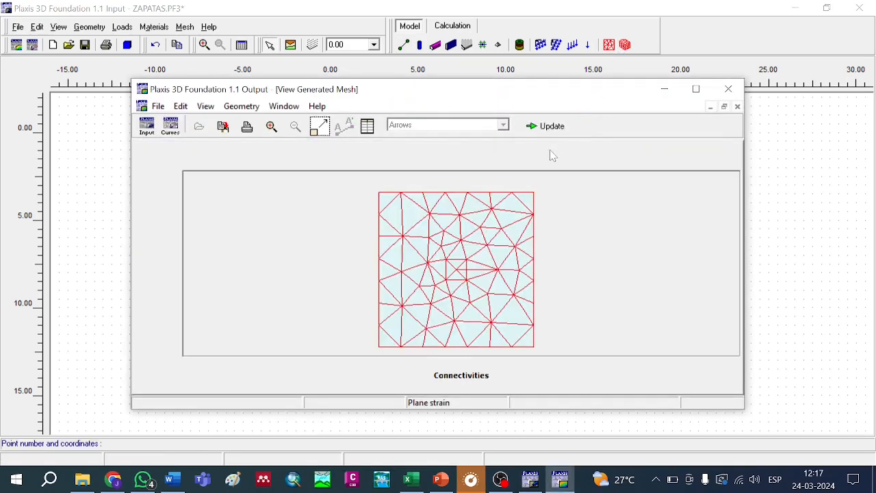
left_click(550, 129)
left_click(631, 46)
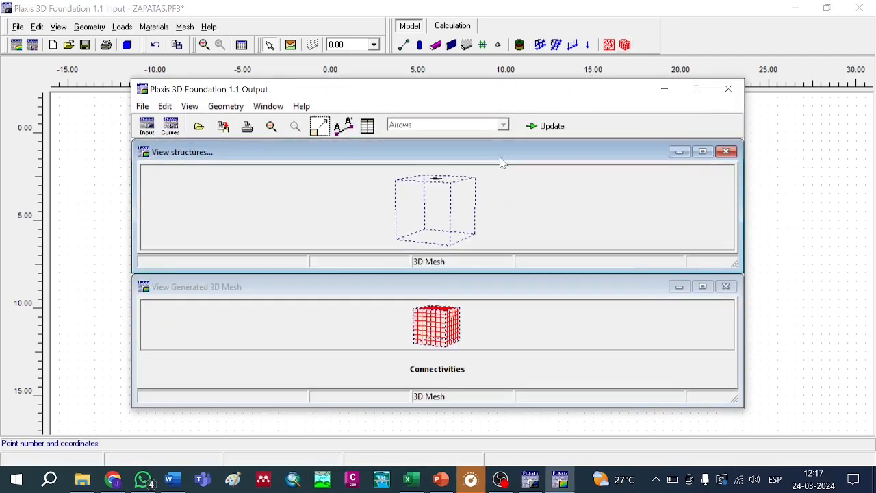
left_click(540, 127)
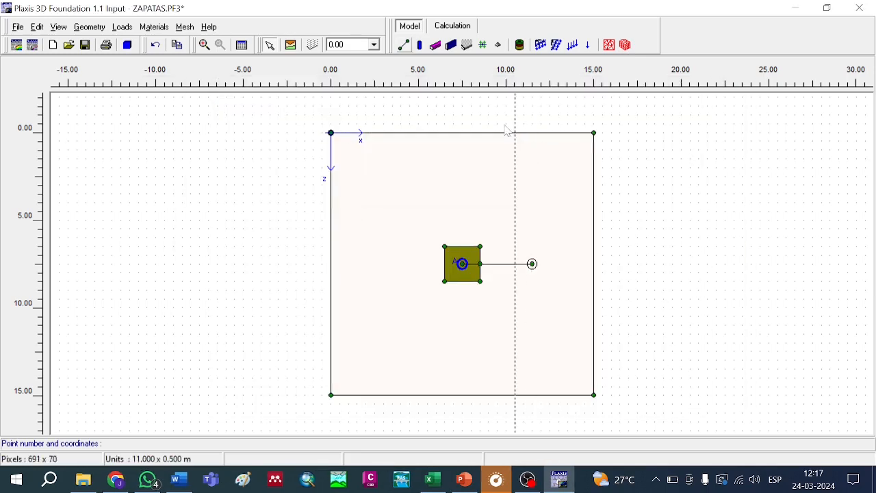
Enter calculation mode, saving the changes to ZAPATAS.PF3, and mark the initial phase and Phase 1 for calculation
left_click(455, 29)
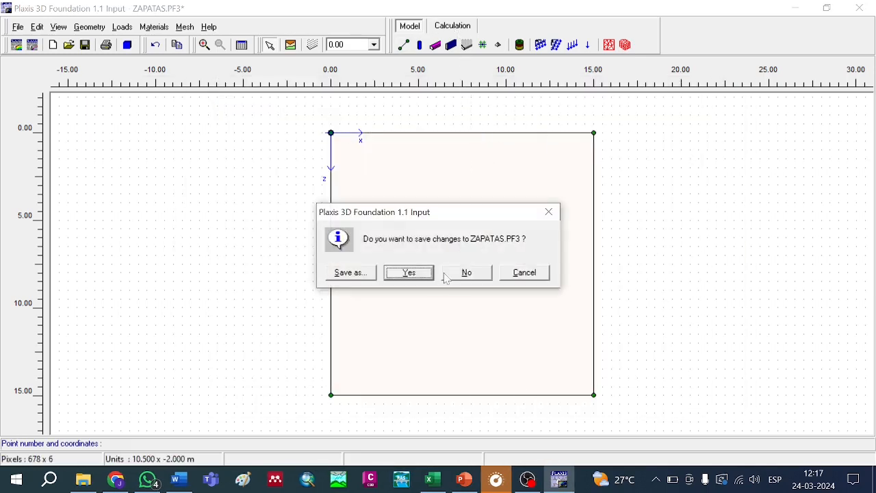
left_click(408, 273)
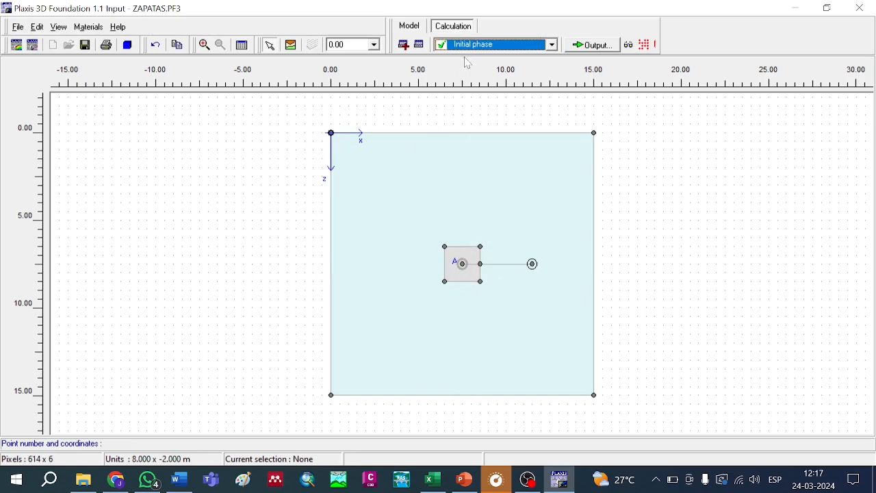
left_click(418, 44)
left_click(262, 317)
left_click(262, 327)
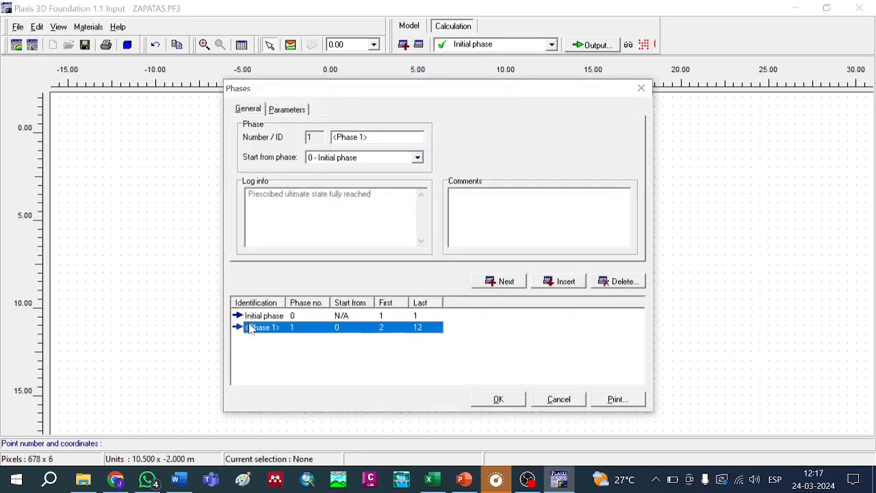
left_click(505, 394)
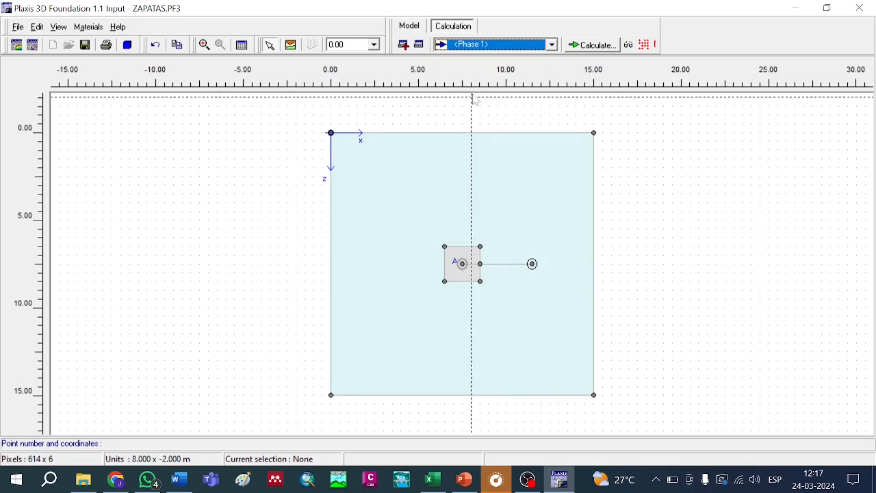
Activate the floor of the central footing in Phase 1, keeping the Floor material set
double_click(472, 255)
left_click(325, 184)
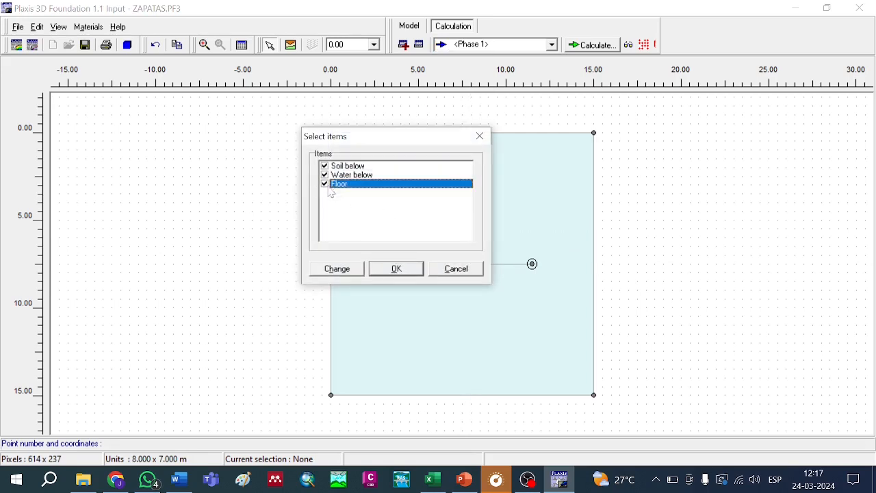
left_click(359, 272)
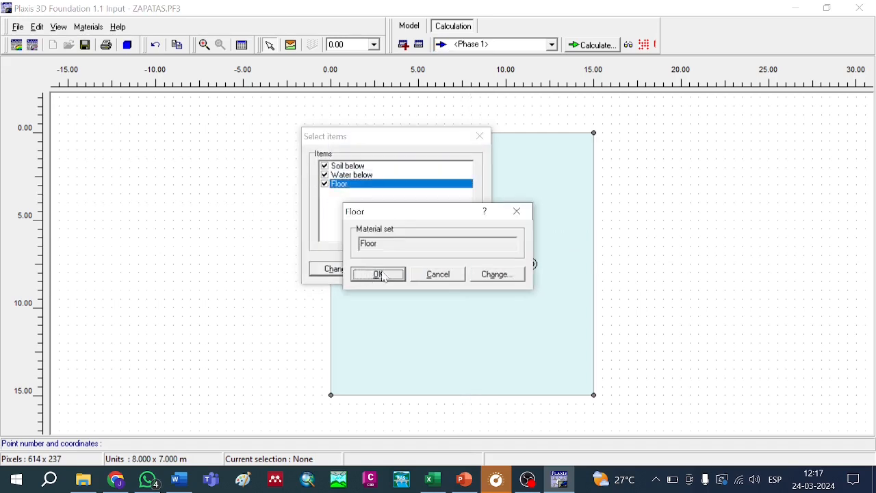
left_click(378, 275)
left_click(396, 269)
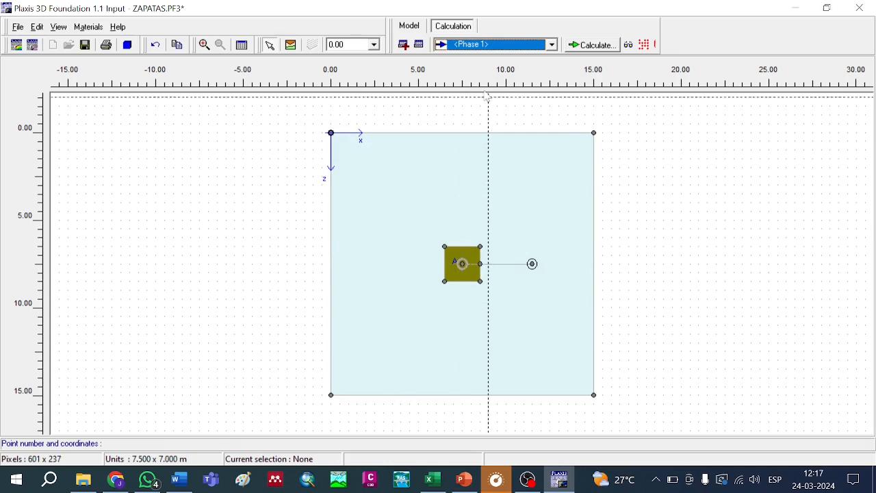
Set the Y-value of the footing's central point load in Phase 1 to -175 kN
double_click(463, 265)
key("shift+Left")
key("shift+Left")
key("shift+Left")
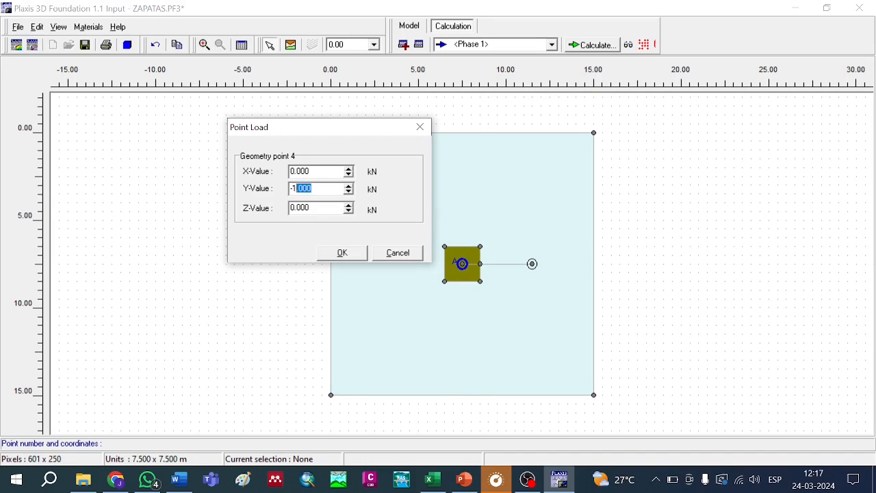
type("75")
left_click(347, 253)
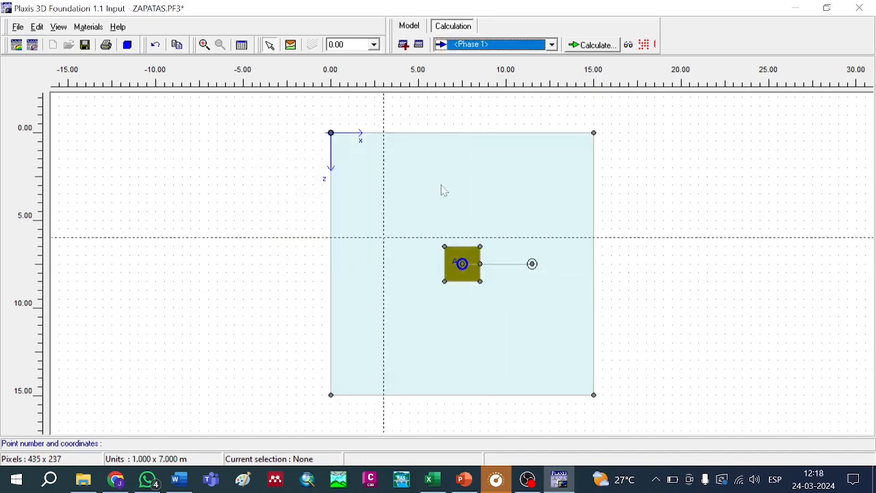
Set the Y-value of the footing's central point load in the initial phase to 0 kN
left_click(551, 44)
left_click(473, 56)
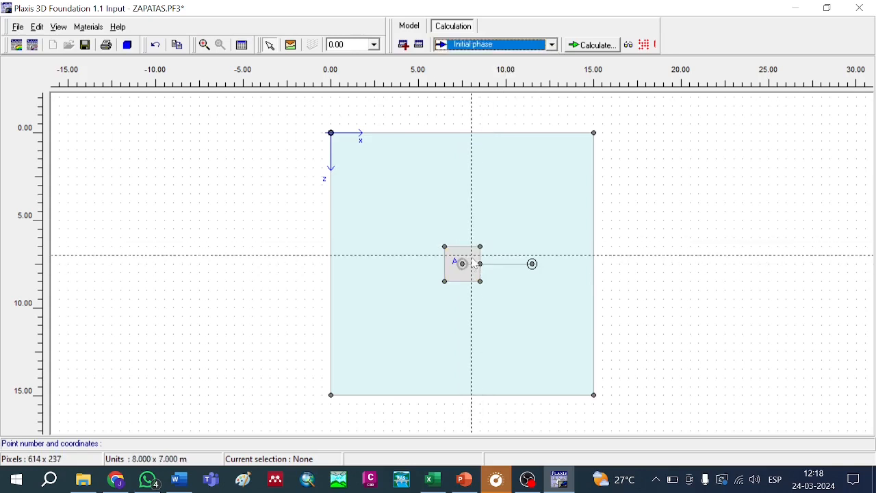
double_click(462, 263)
left_click_drag(316, 189, 262, 193)
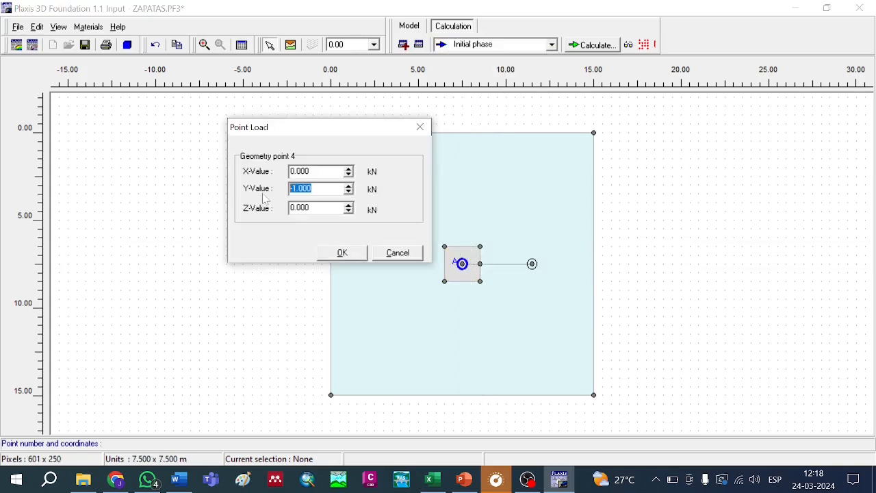
type("0")
left_click(342, 253)
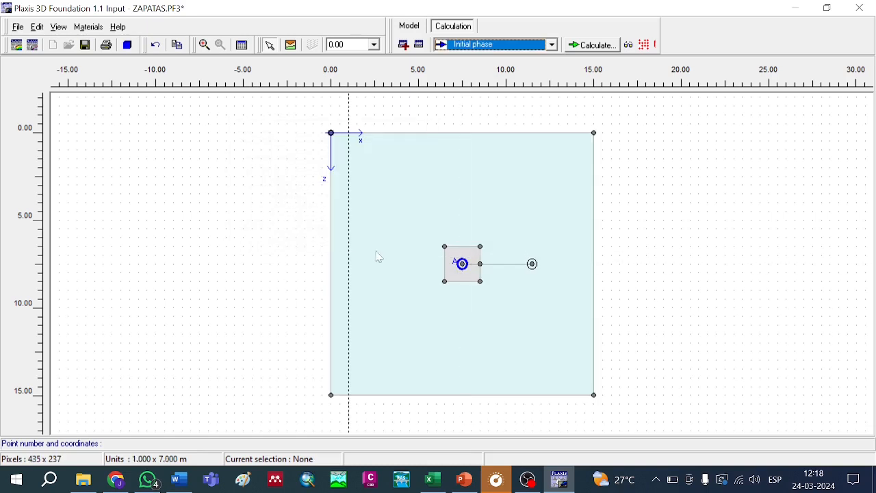
Open the curve point selection, inspect the nodes around the central footing, and update the selection back to the model
left_click(645, 46)
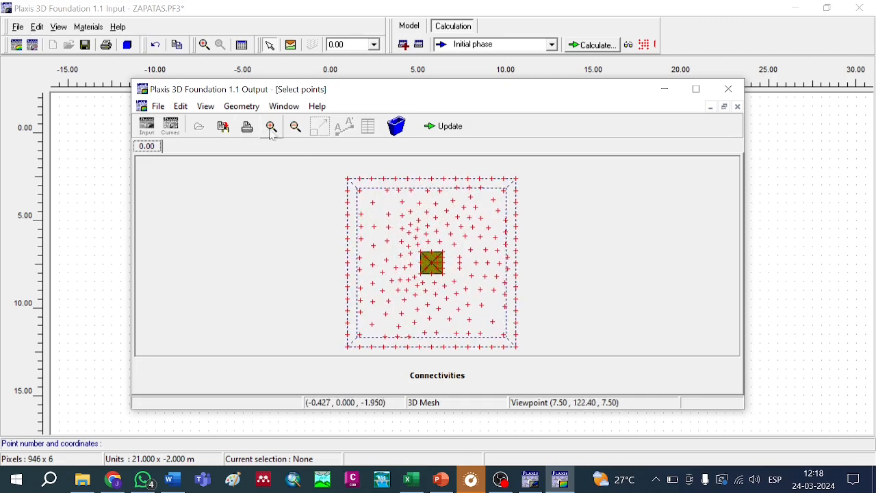
left_click_drag(415, 251, 451, 286)
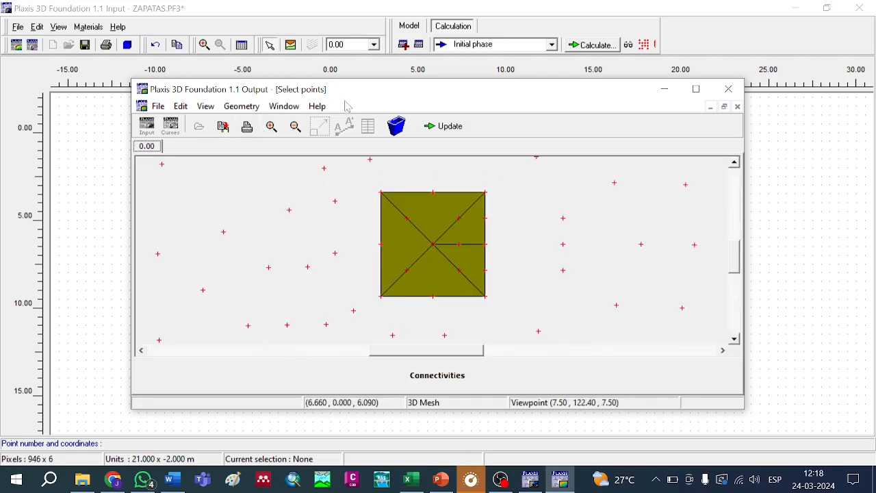
left_click(443, 134)
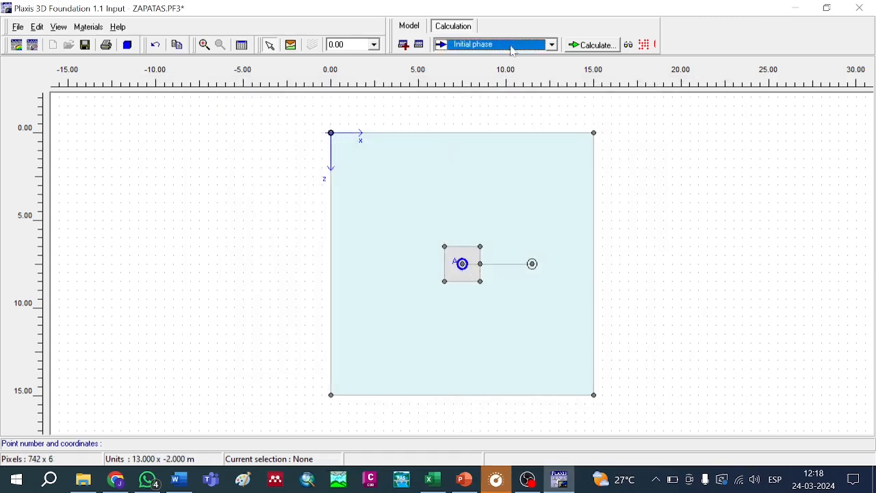
Check the central footing's point load values in the initial phase and in Phase 1 before calculating
left_click(514, 47)
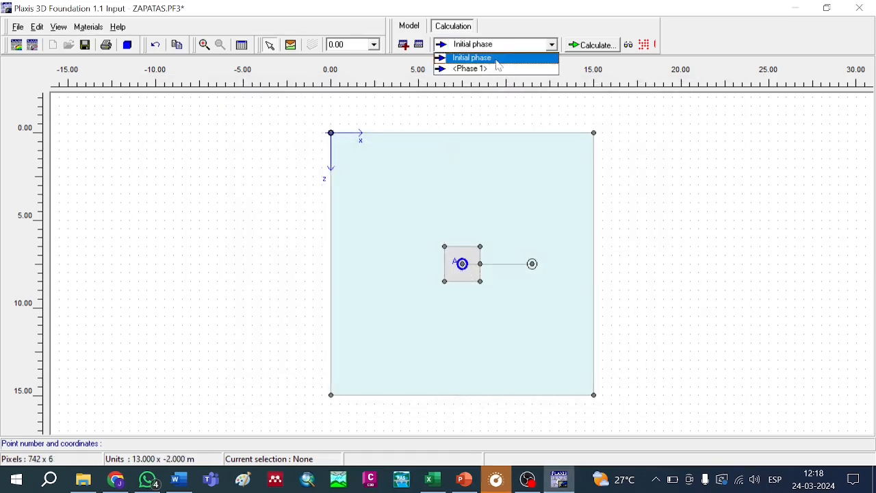
double_click(462, 263)
left_click(341, 252)
left_click(508, 44)
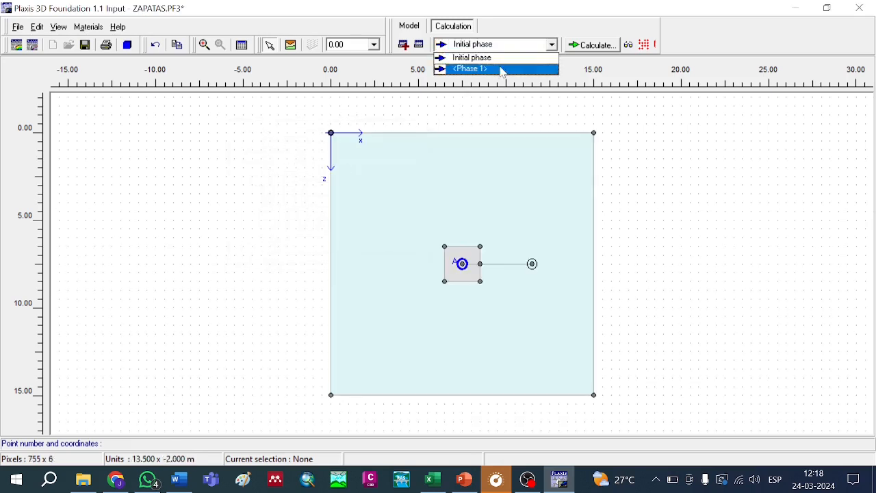
left_click(499, 68)
double_click(461, 264)
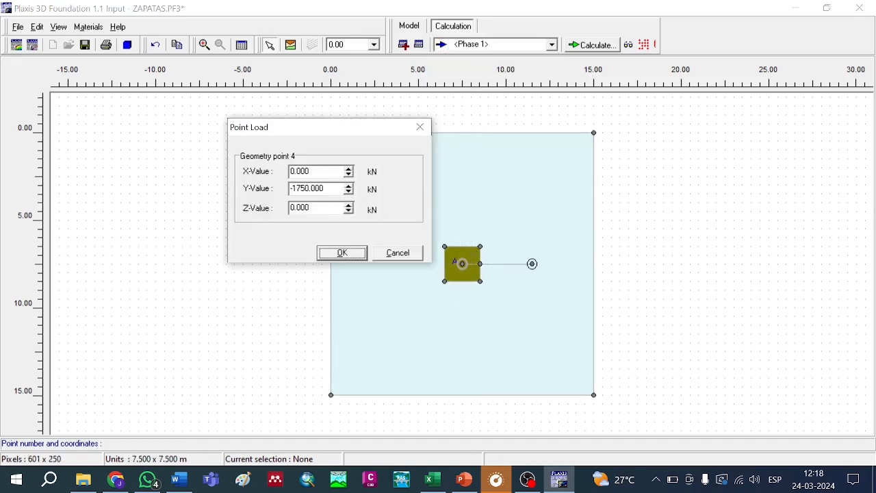
left_click(346, 251)
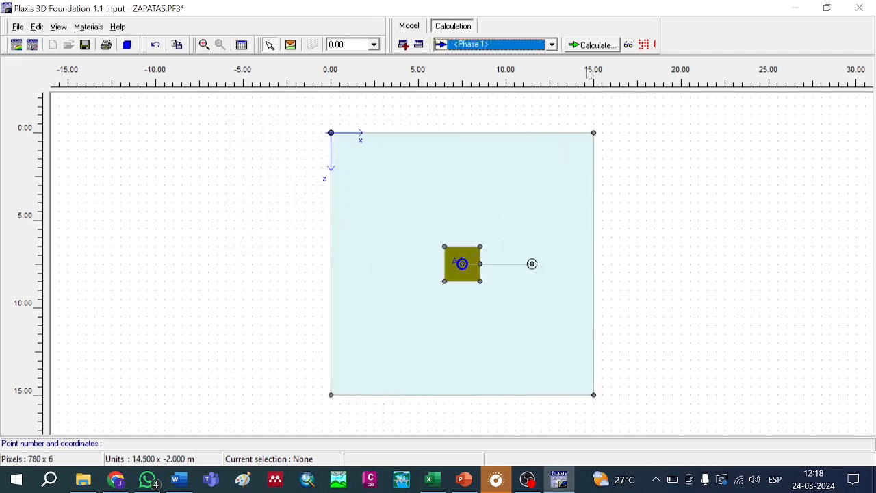
Calculate the marked phases, view the Phase 1 deformed mesh for its extreme total displacement, and close the output
left_click(601, 46)
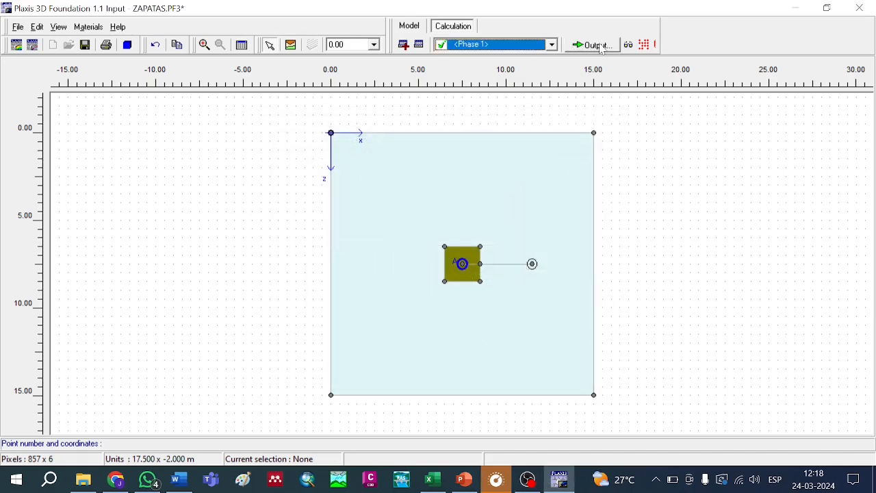
left_click(600, 45)
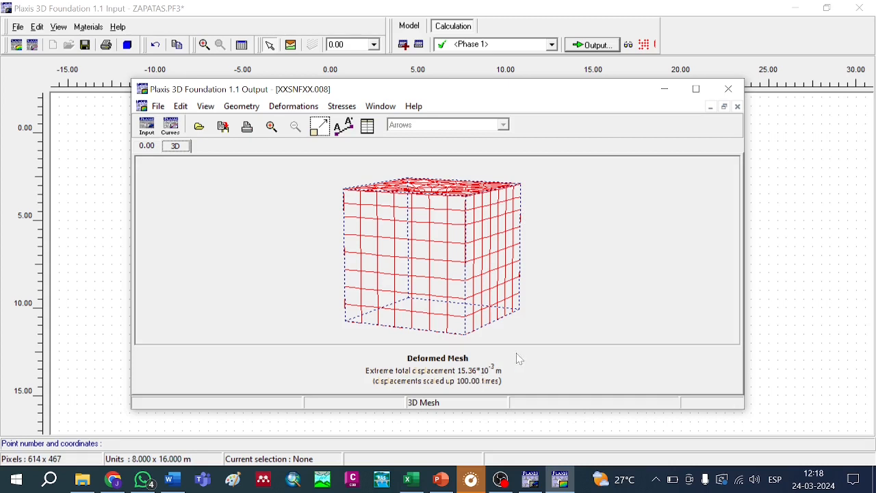
left_click(727, 91)
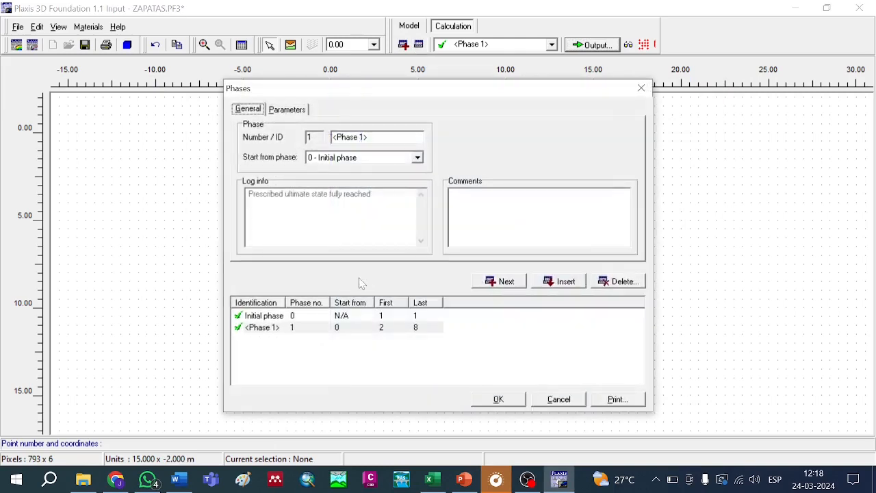
Mark the initial phase and Phase 1 for recalculation in the phase list
left_click(274, 315)
left_click(269, 328)
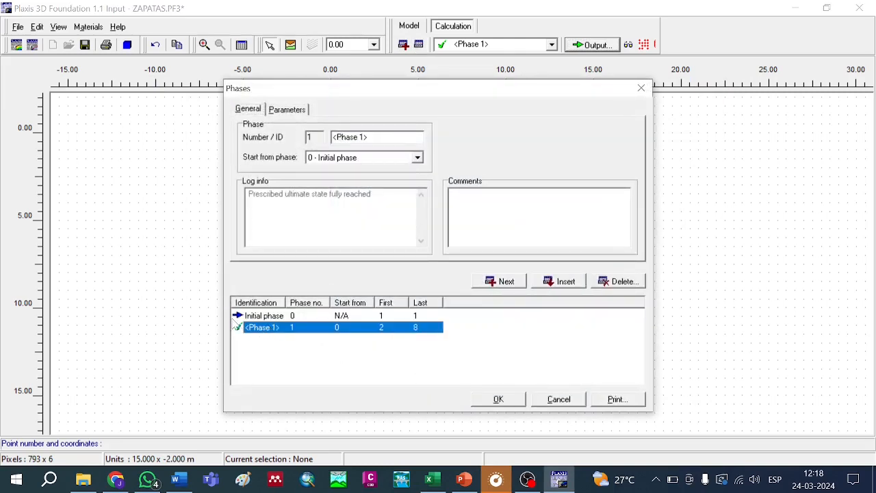
left_click(236, 327)
left_click(501, 403)
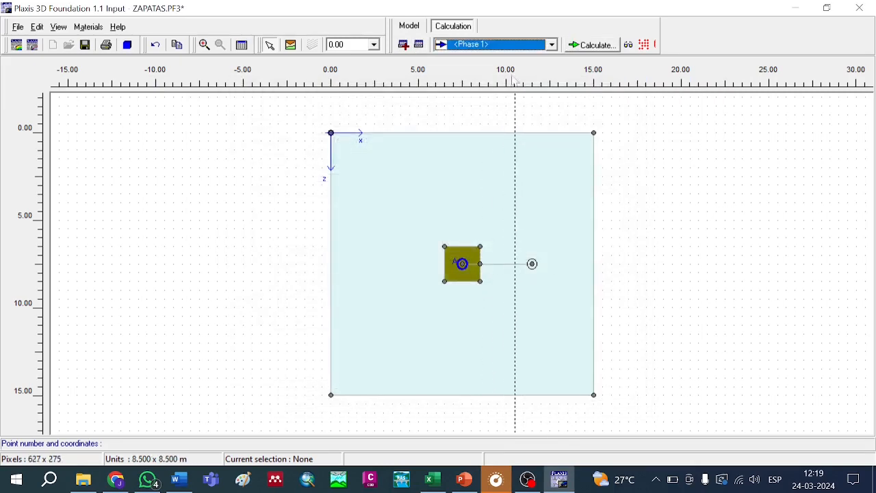
Set the Y-value of the footing's central point load in Phase 1 to -2250 kN
left_click(482, 45)
left_click(472, 69)
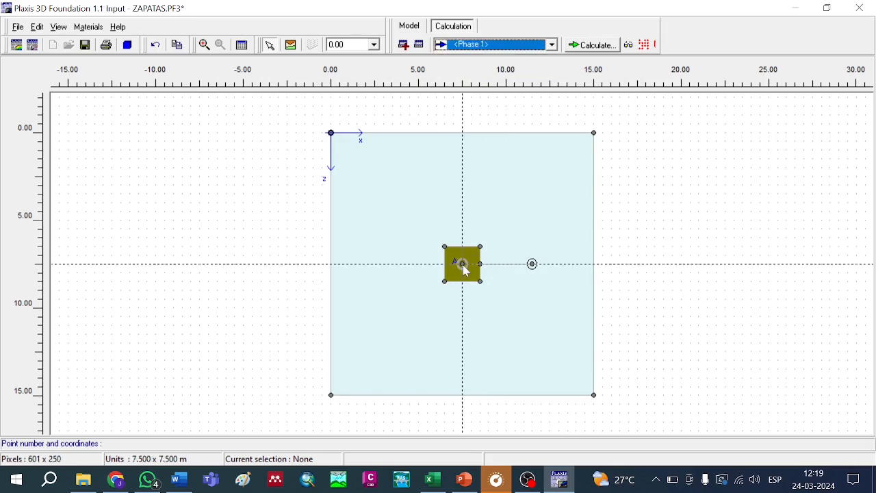
double_click(462, 264)
left_click_drag(325, 188, 296, 188)
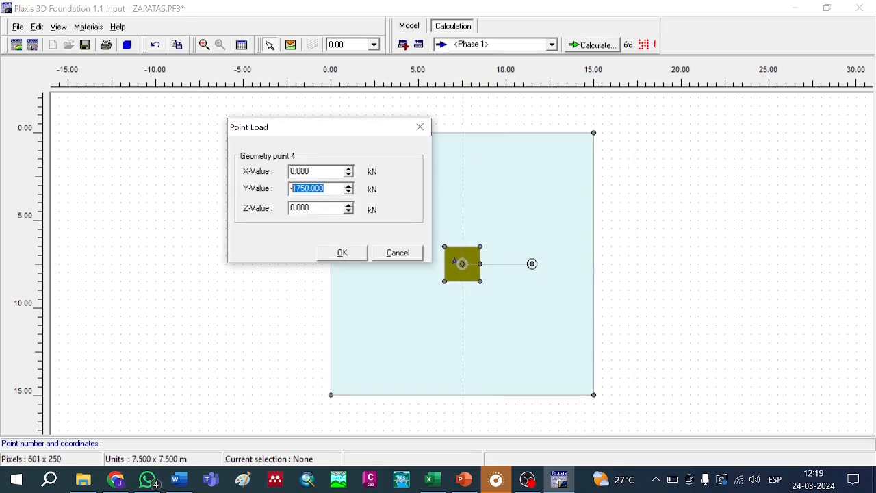
type("-2250")
left_click(344, 253)
Review the central point load in the initial phase, and return to Phase 1 to verify its load
left_click(551, 44)
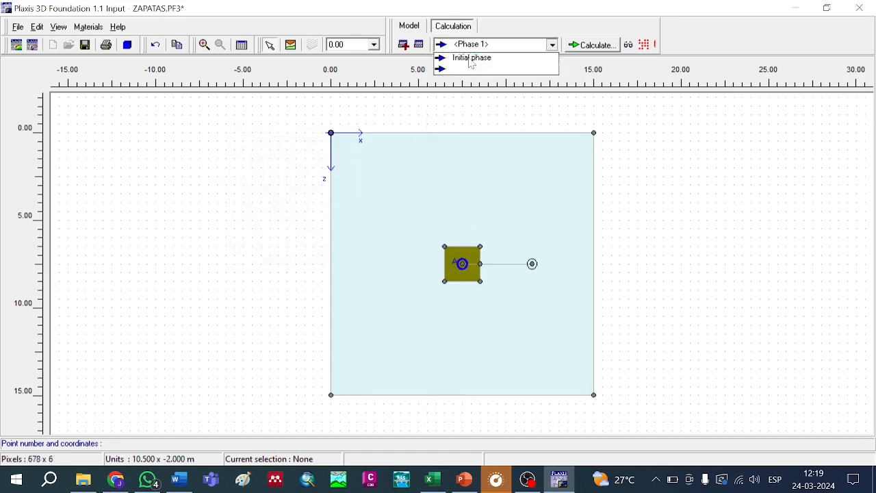
left_click(469, 59)
double_click(463, 267)
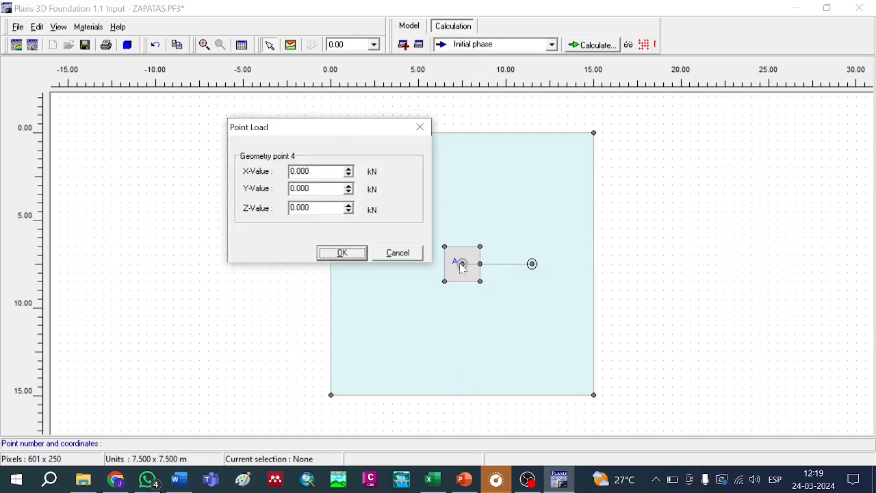
left_click(342, 252)
left_click(551, 45)
left_click(499, 70)
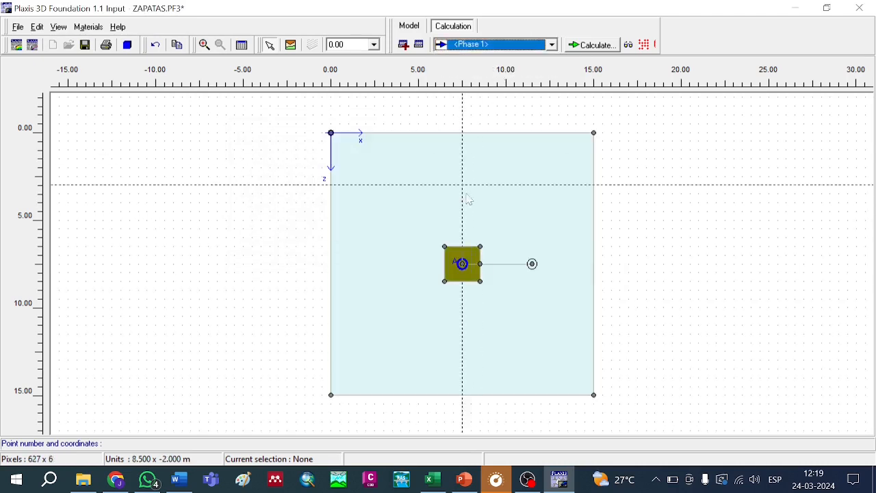
double_click(462, 264)
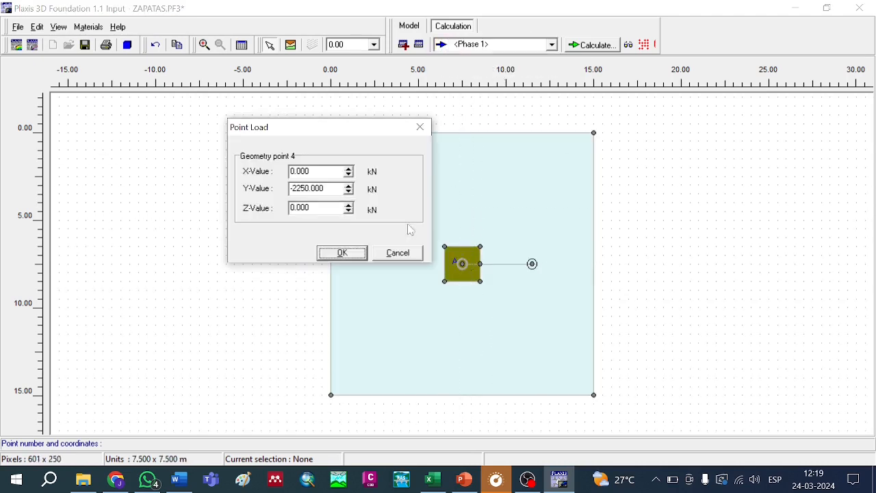
left_click(342, 252)
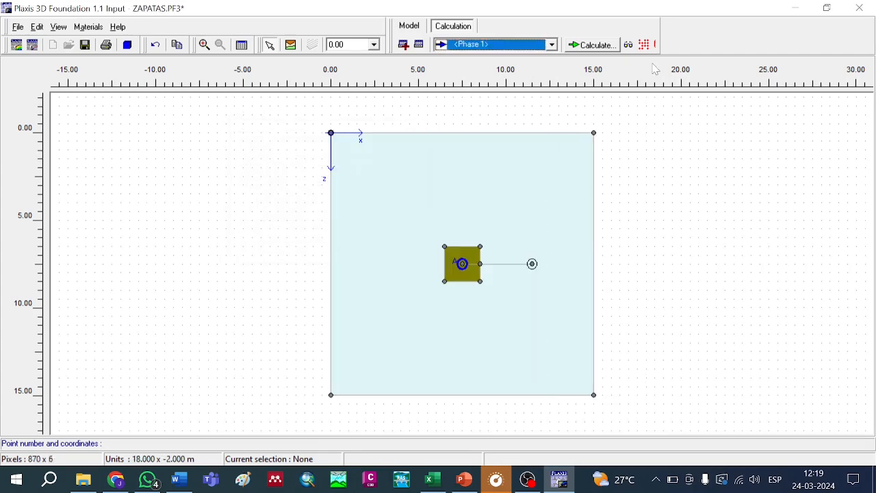
Run the calculation with the -2250 kN load, view the Phase 1 deformed mesh displacement, and close the output
left_click(590, 45)
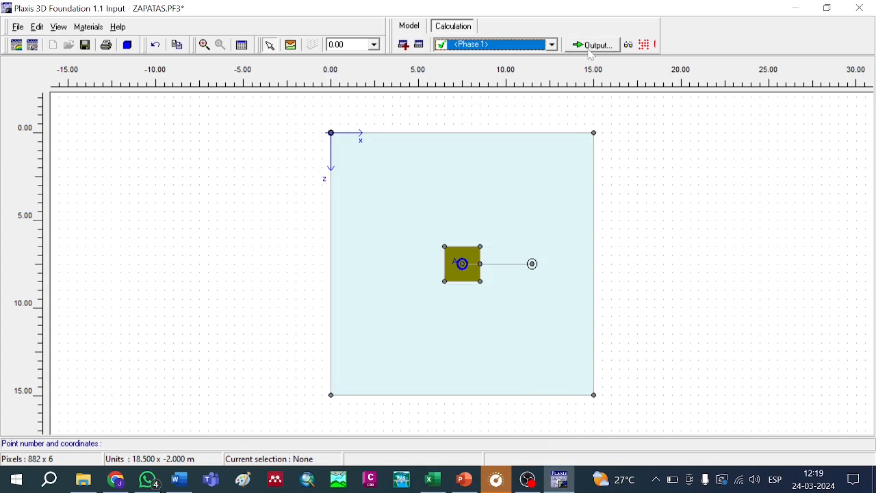
left_click(591, 48)
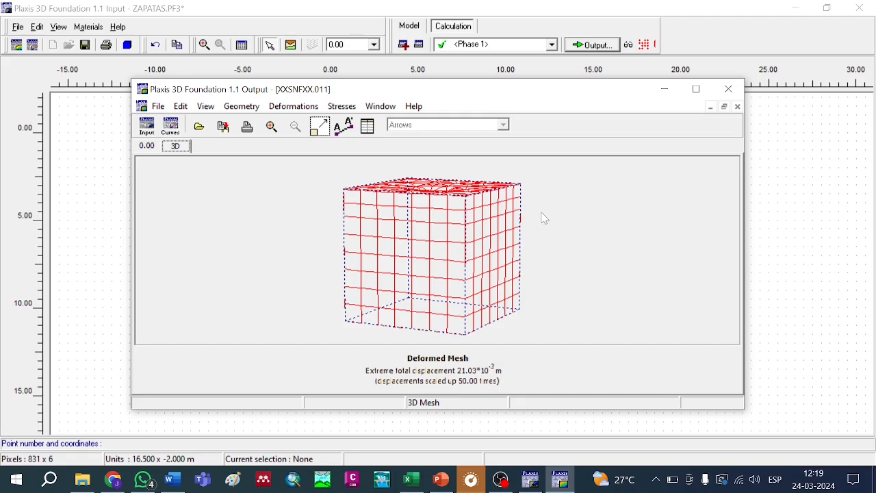
left_click(729, 88)
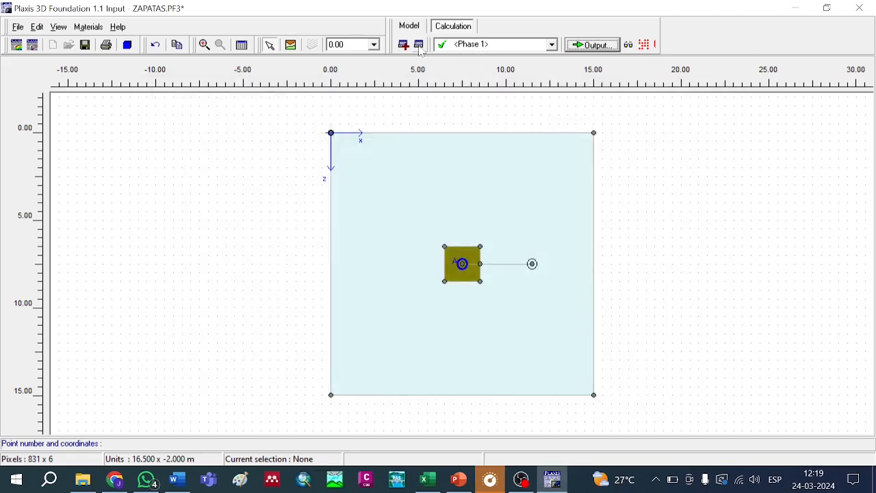
Mark both the initial phase and Phase 1 in the phase list to be calculated again
left_click(419, 44)
left_click(267, 315)
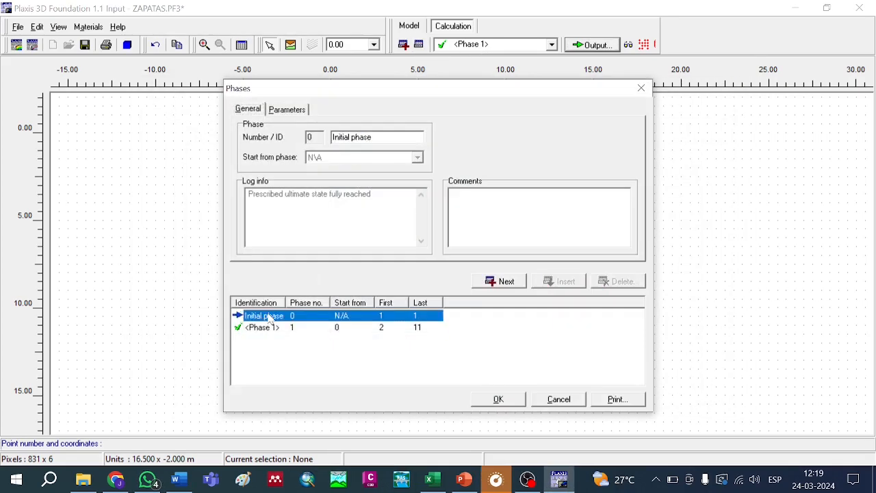
left_click(266, 327)
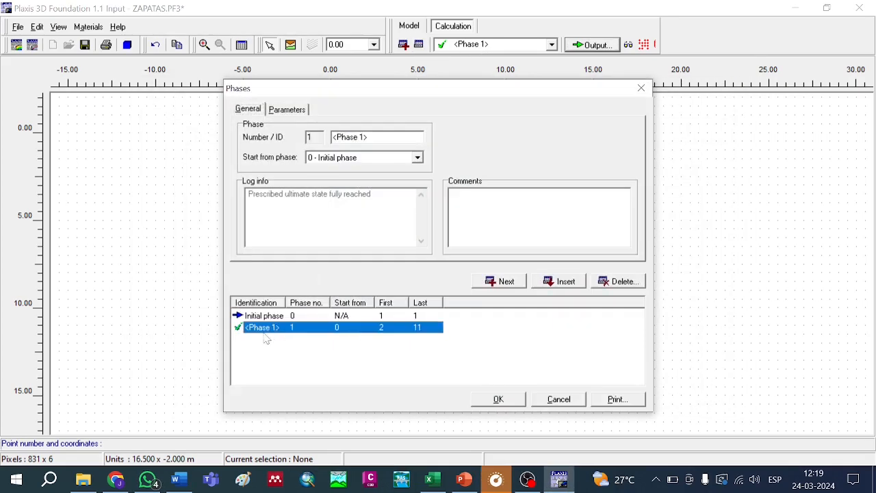
left_click(498, 401)
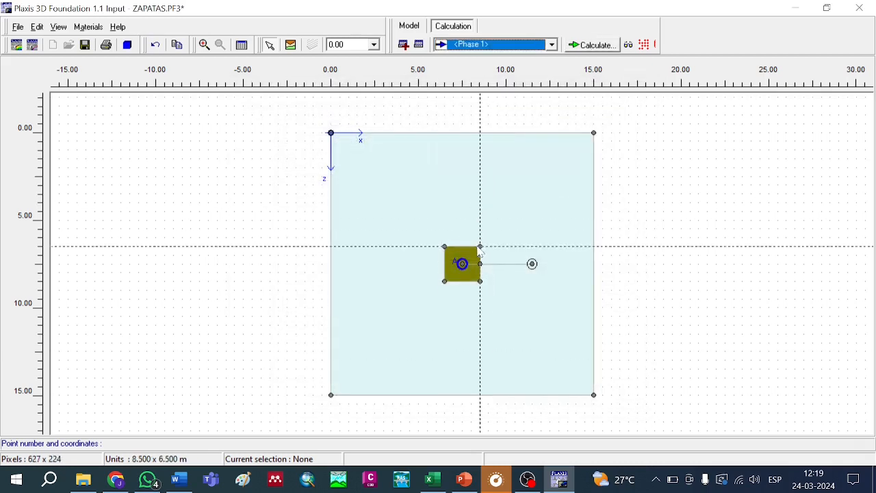
Set the Y-value of the footing's central point load in Phase 1 to -2750 kN
double_click(462, 265)
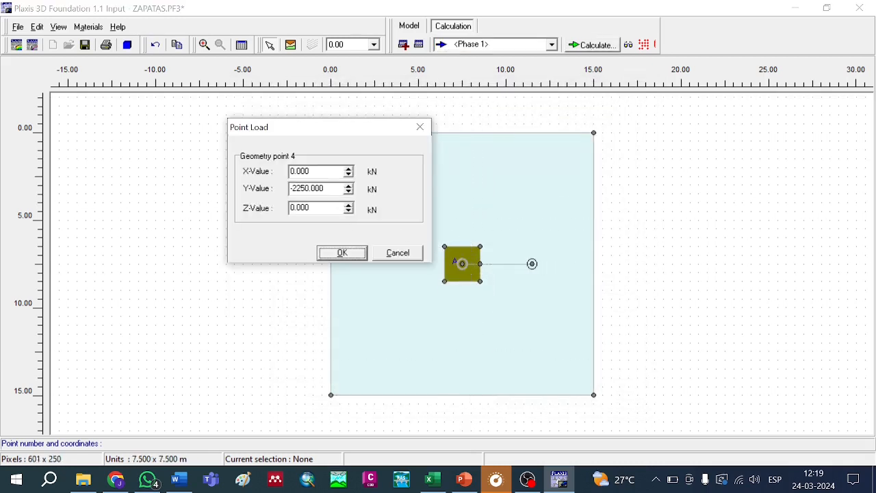
left_click_drag(324, 188, 305, 188)
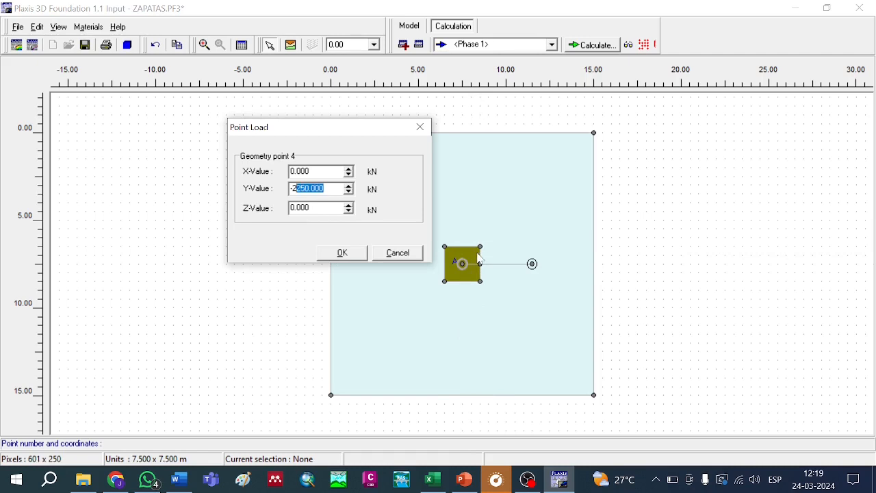
type("750")
left_click(342, 253)
Verify the central point load in the initial phase and in Phase 1, leaving the footing's soil, water and floor items as set
left_click(496, 44)
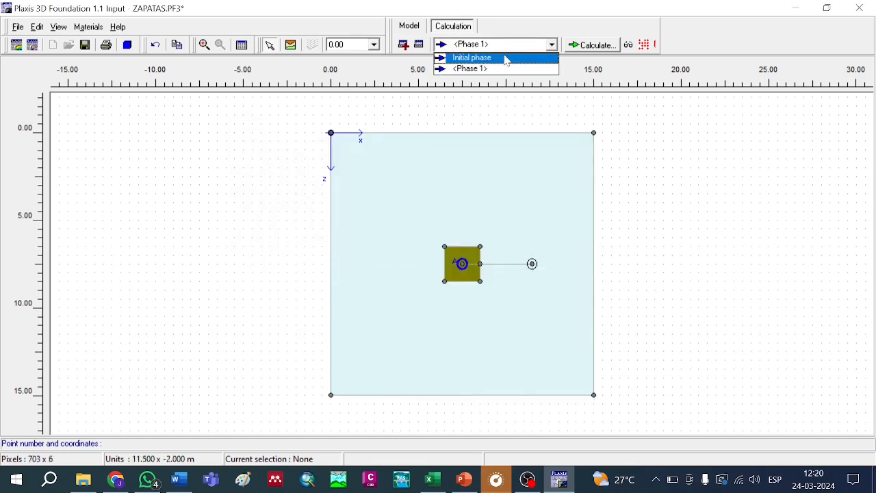
left_click(504, 57)
double_click(461, 264)
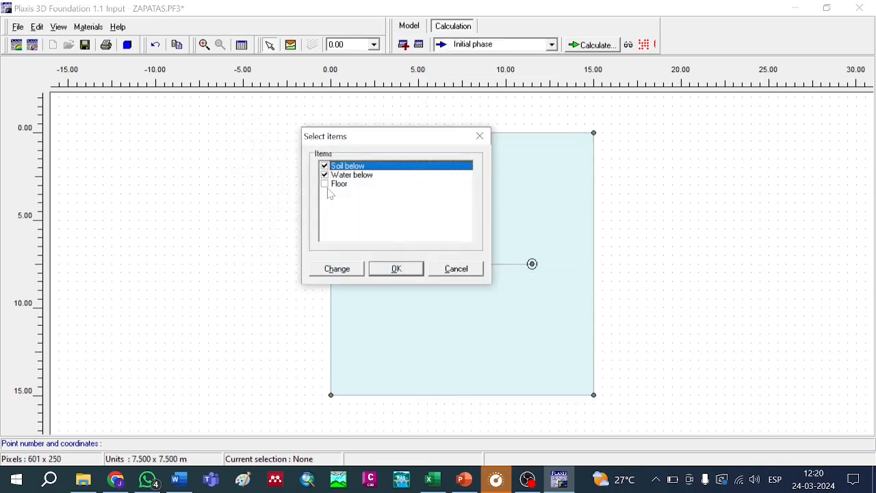
left_click(460, 268)
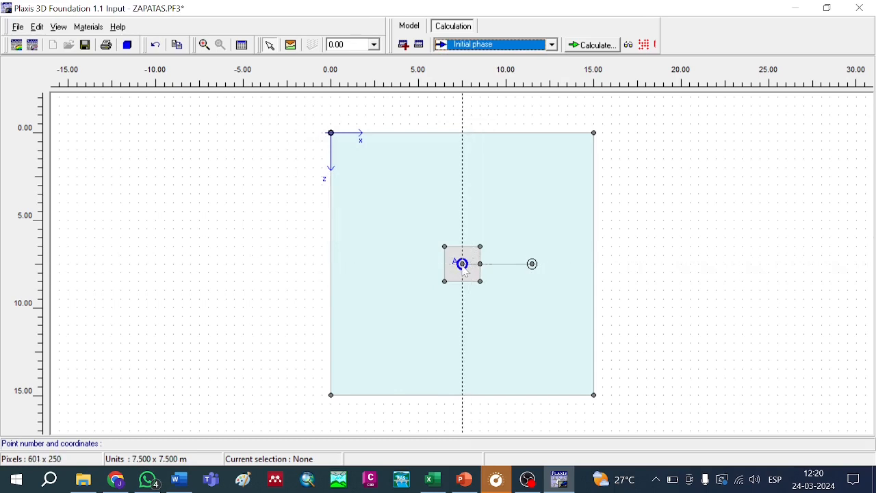
double_click(462, 266)
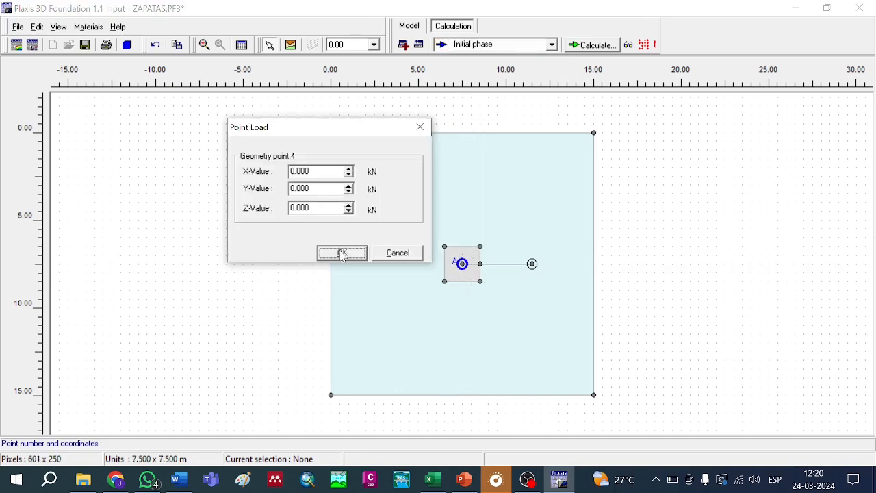
left_click(342, 253)
left_click(496, 45)
left_click(499, 68)
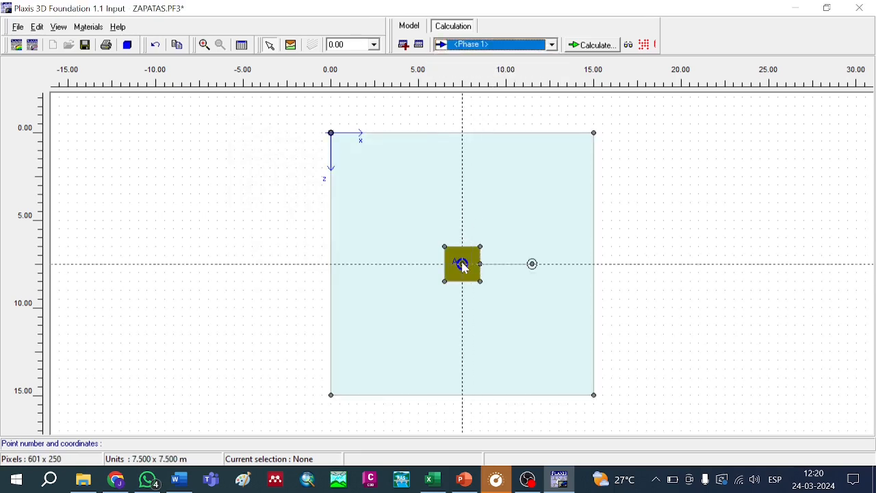
double_click(462, 265)
left_click(342, 253)
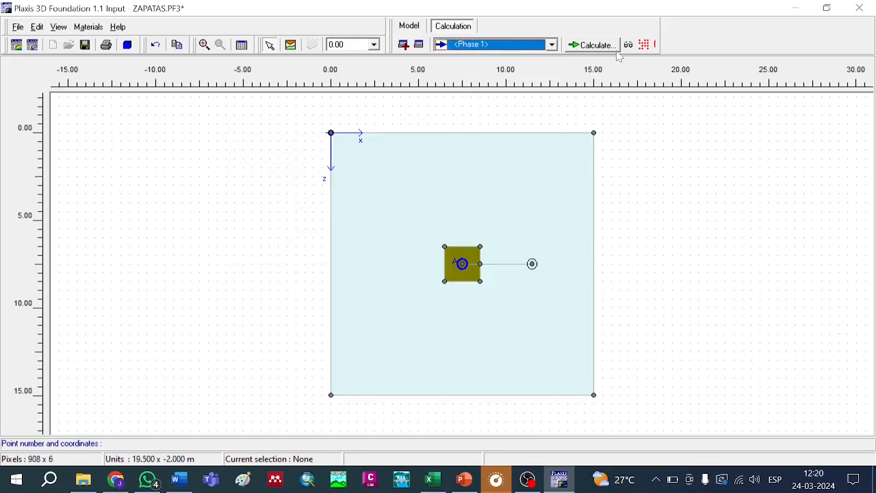
Run the calculation with the -2750 kN load, view the Phase 1 deformed mesh displacement, and close the output
left_click(602, 46)
left_click(607, 49)
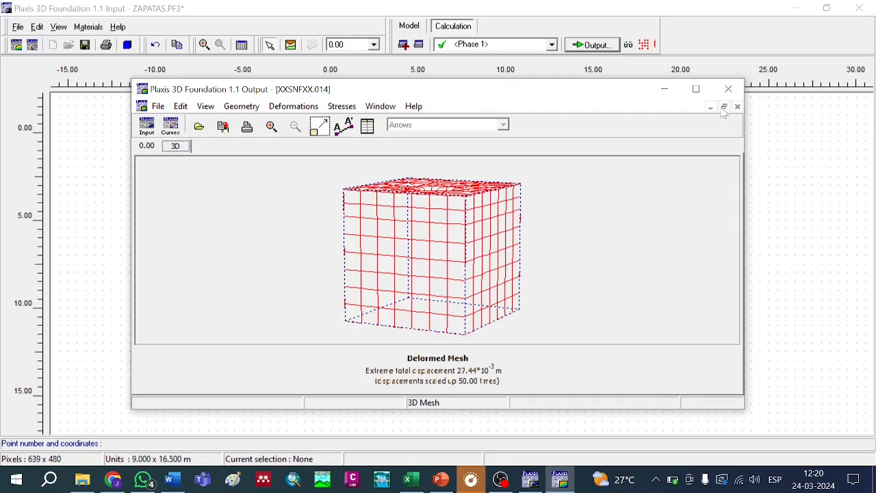
left_click(728, 89)
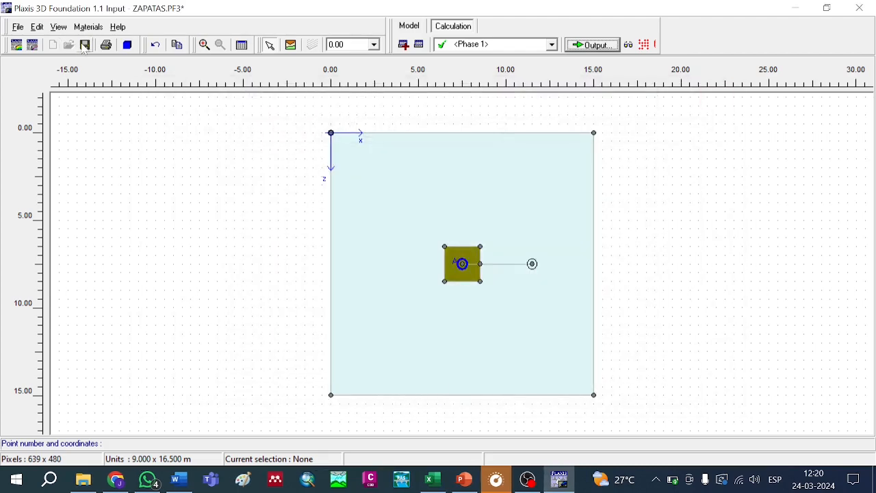
Save the project and generate a Curves chart from ZAPATAS, plotting point A's |U| displacement against the Sum-Mstage multiplier
left_click(85, 45)
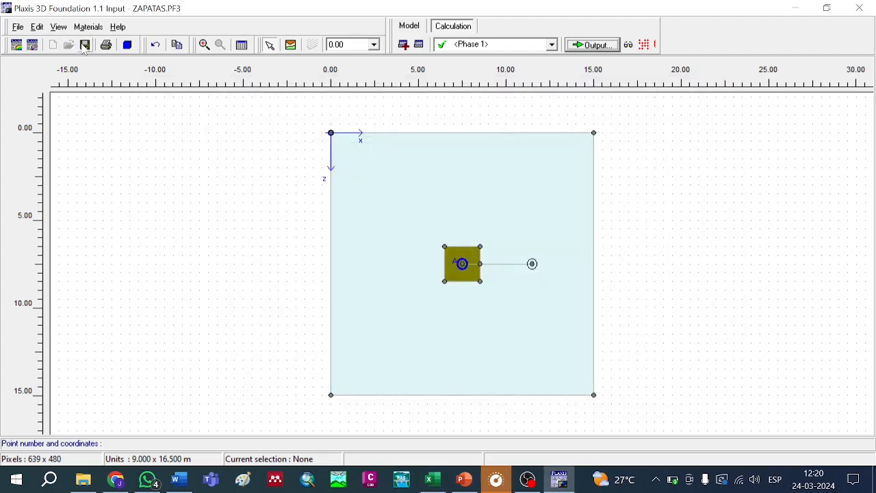
left_click(34, 46)
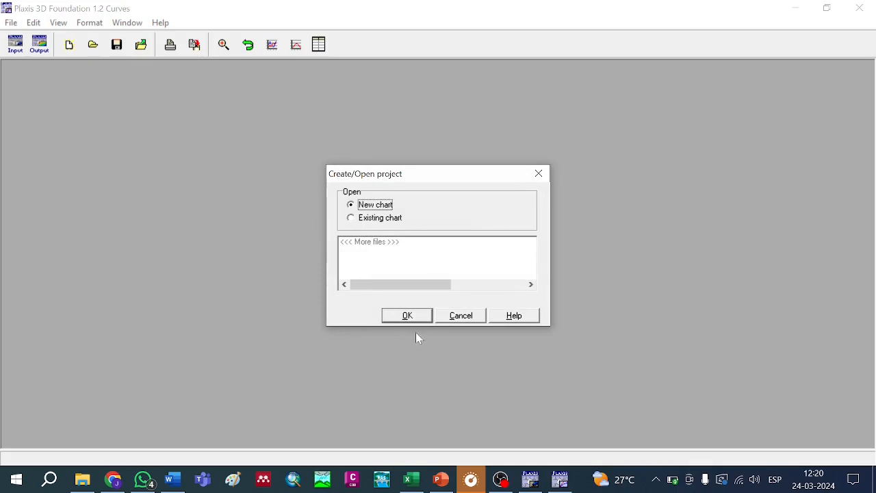
left_click(408, 315)
left_click(339, 182)
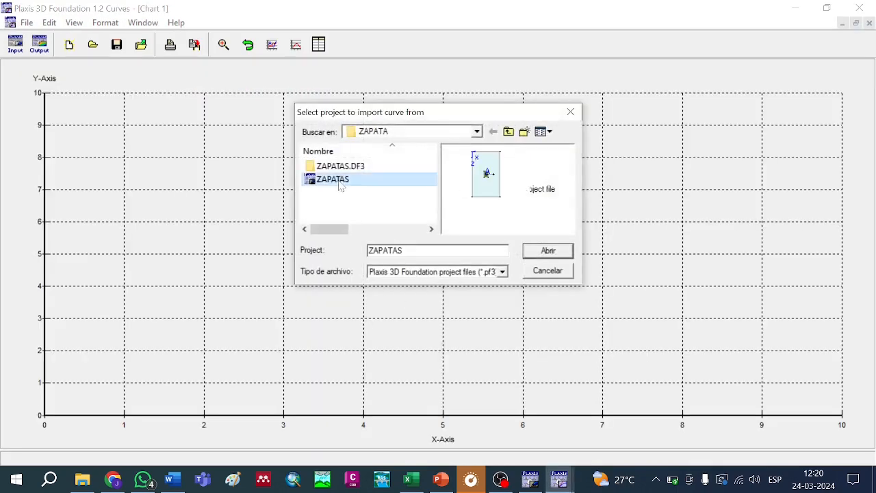
double_click(340, 181)
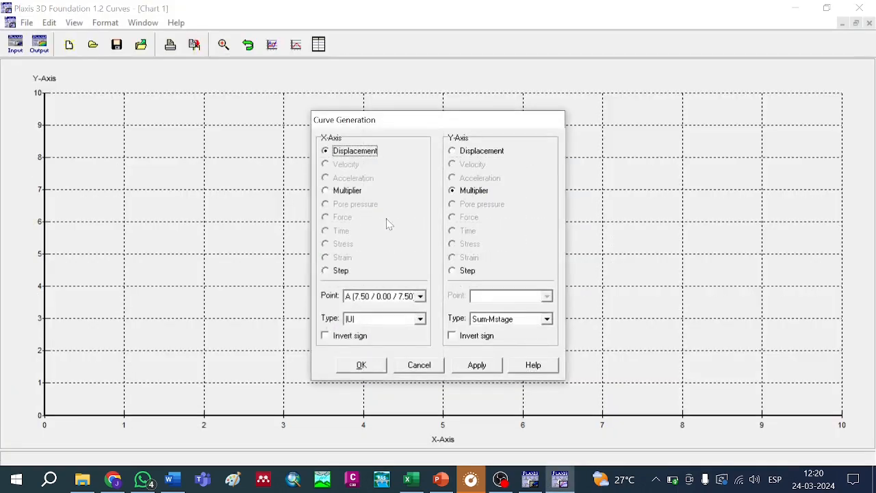
left_click(360, 364)
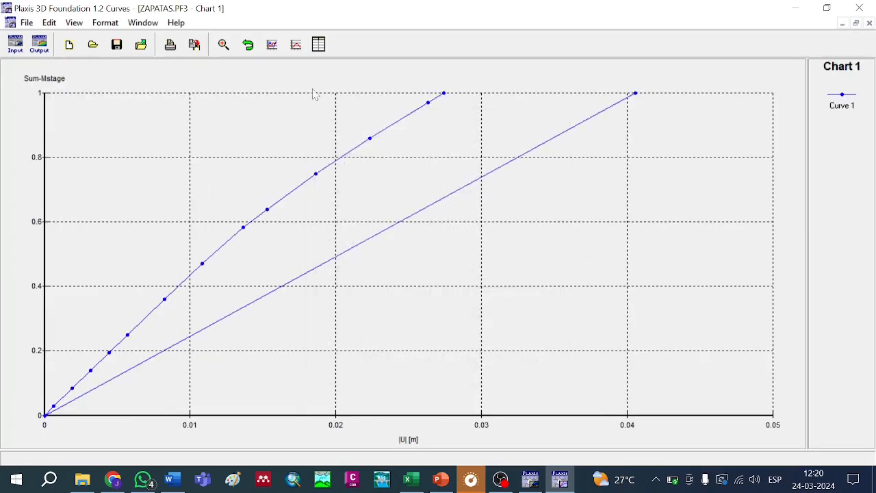
Switch the chart's X-axis to manual scaling with a maximum of 0.03 and refine its grid divisions to 5e-3
left_click(277, 49)
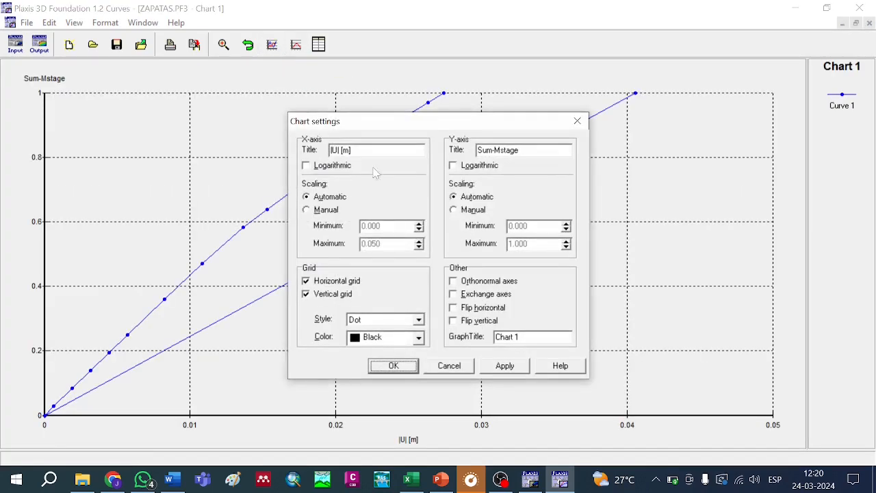
left_click(317, 209)
left_click(406, 243)
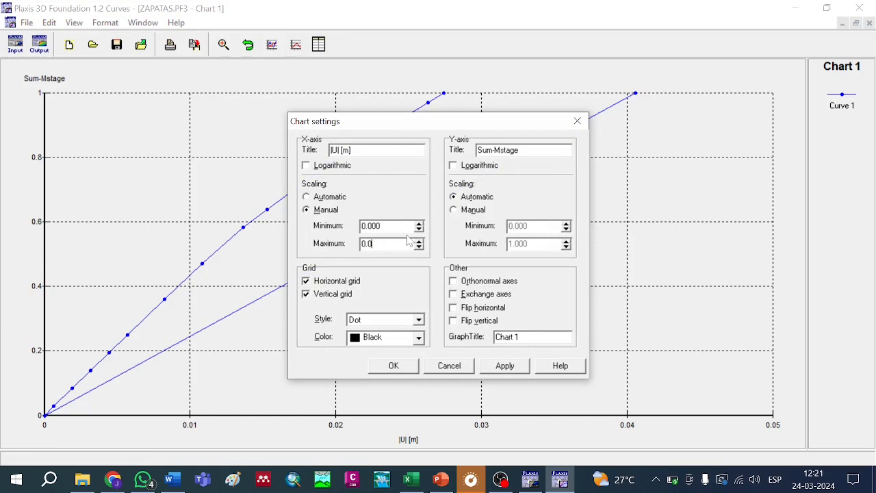
type("3")
left_click(504, 365)
left_click(394, 365)
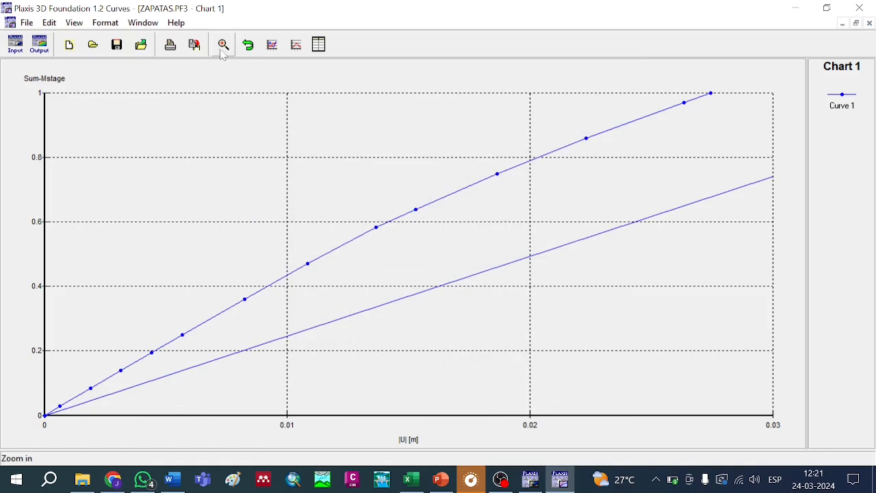
left_click(222, 47)
left_click(406, 152)
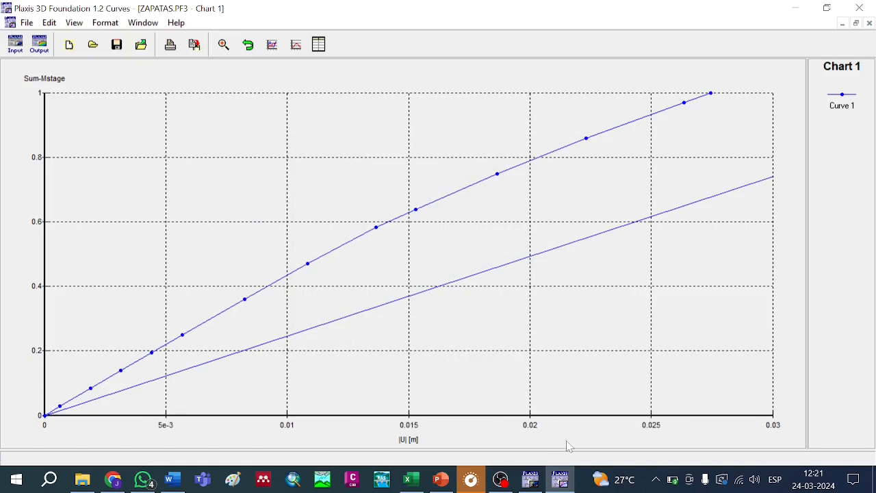
Set the maximum of the chart's X-axis to 0.05
left_click(271, 45)
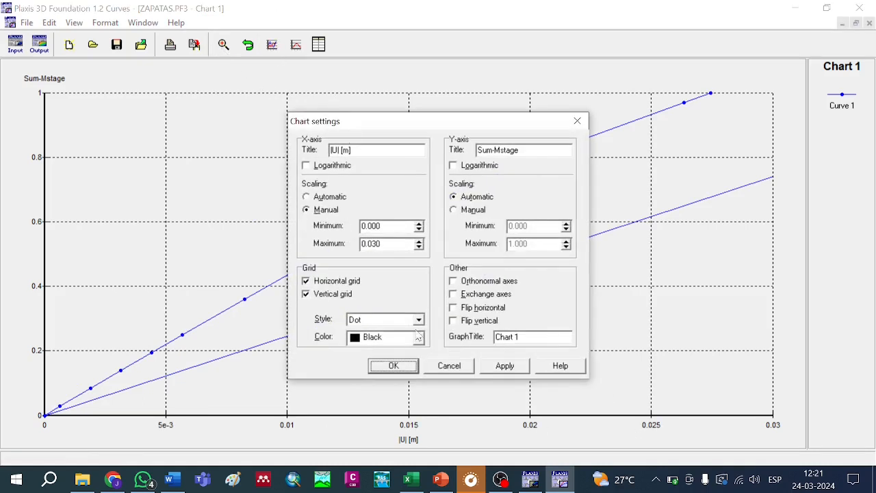
left_click(380, 244)
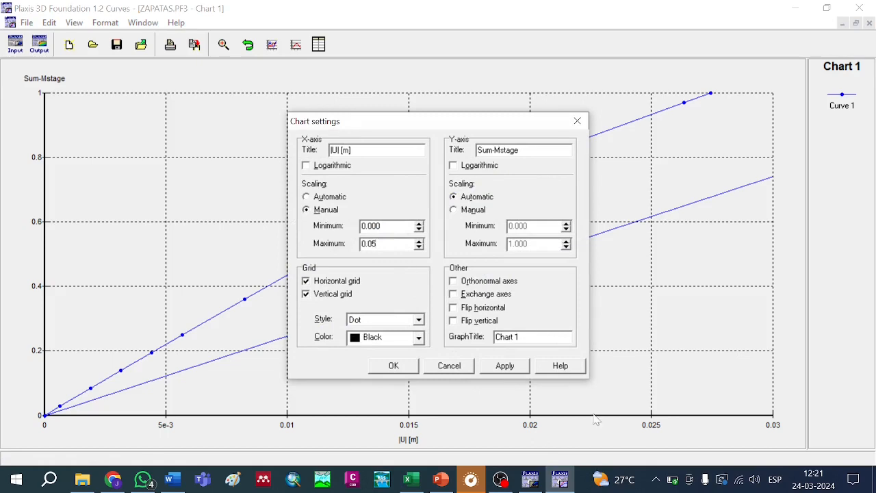
left_click(504, 366)
left_click(393, 366)
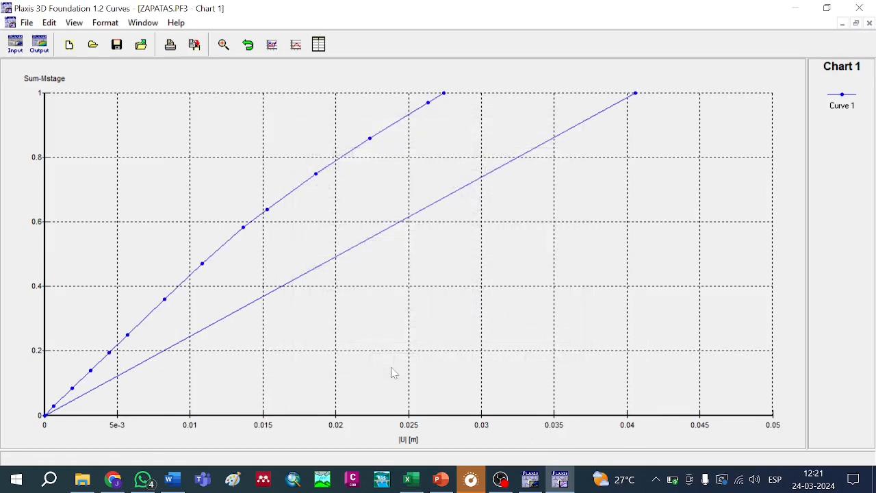
Switch to the Excel ZAPATAS table and enter 2750 as the total load for soil Tipo 3
left_click(409, 479)
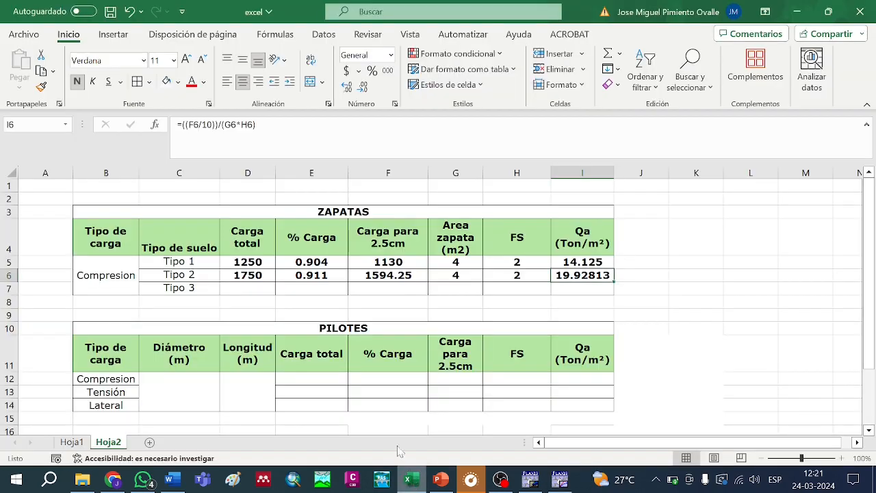
left_click(255, 292)
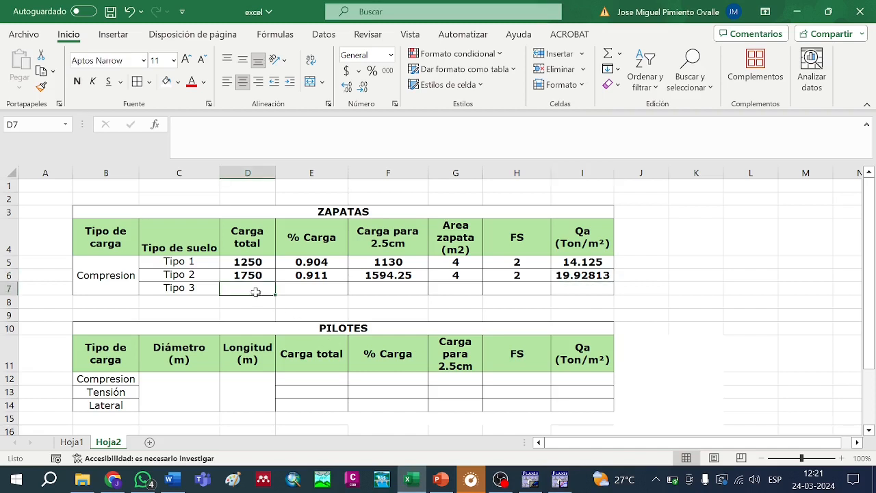
type("2750")
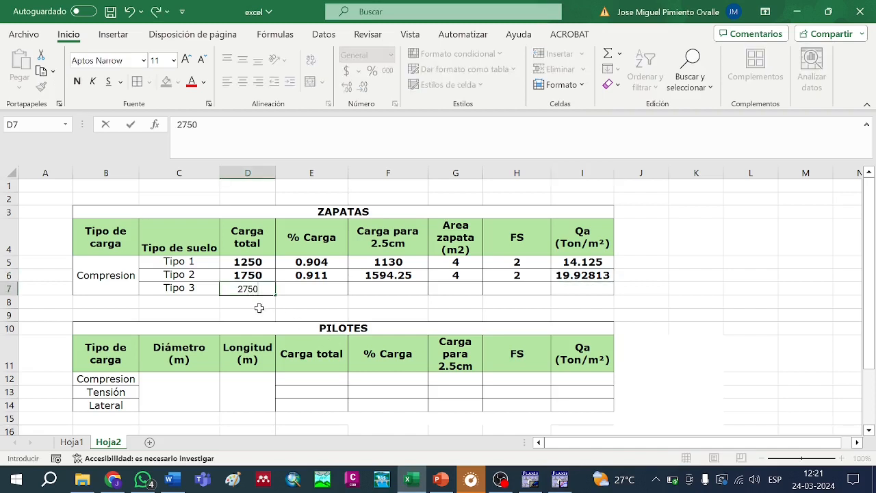
key("Tab")
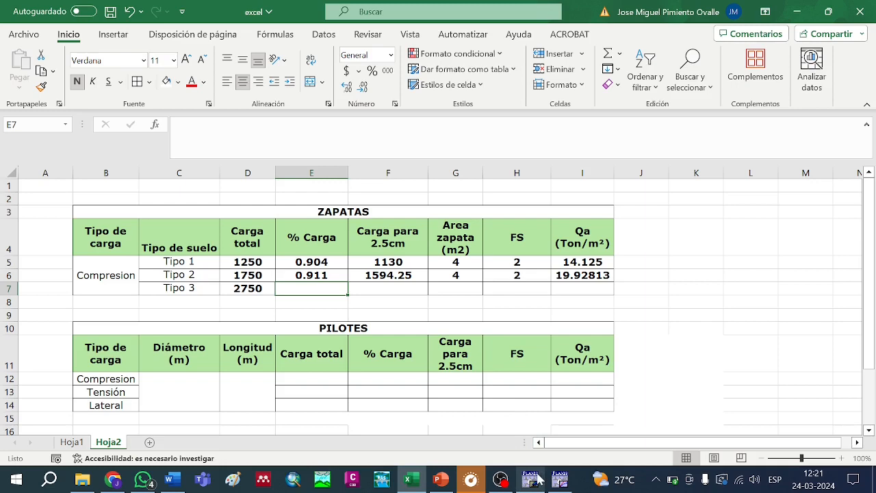
Read the load fraction at 0.025 m displacement from the Plaxis curve and enter 0.932 as Tipo 3's % Carga in Excel
left_click(560, 479)
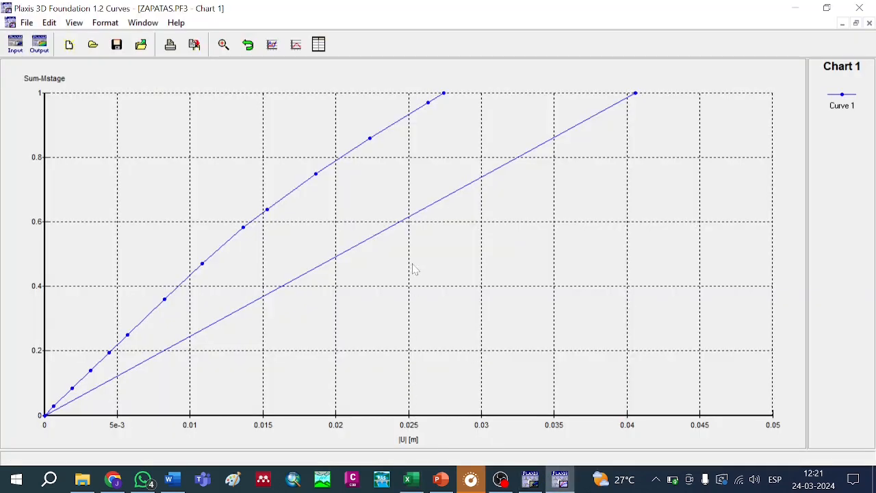
mouse_move(412, 119)
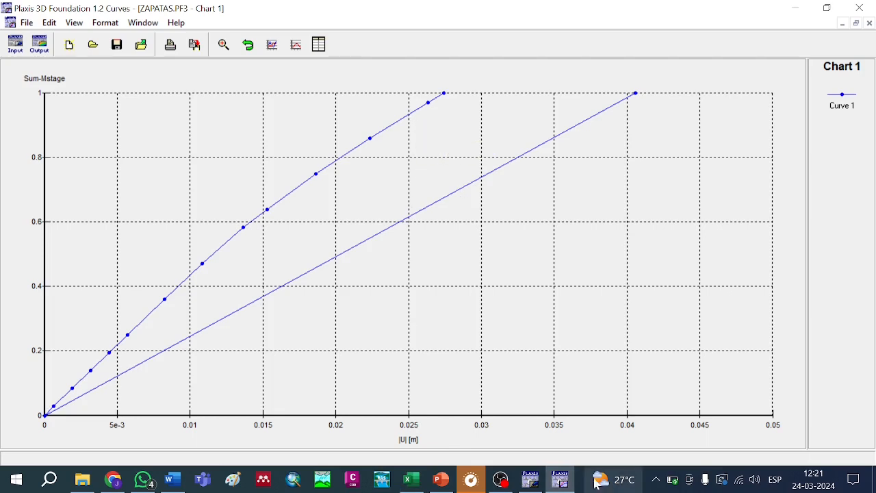
key("alt+Tab")
type("0")
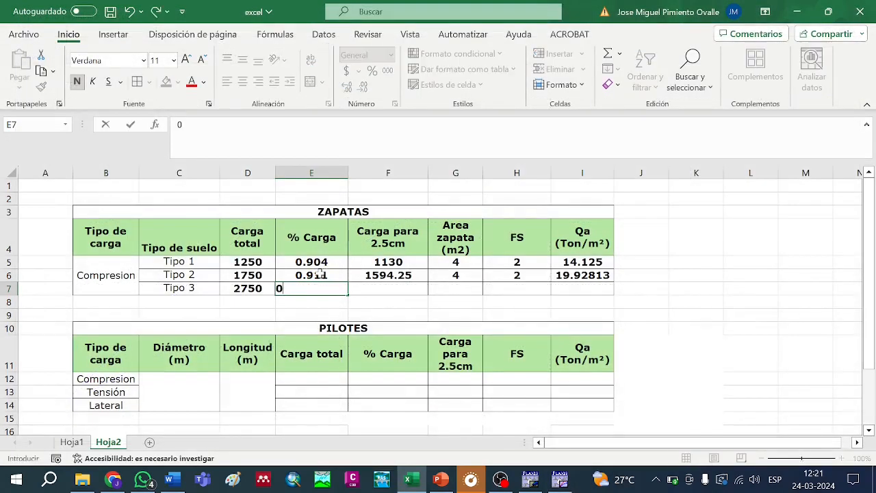
key("Tab")
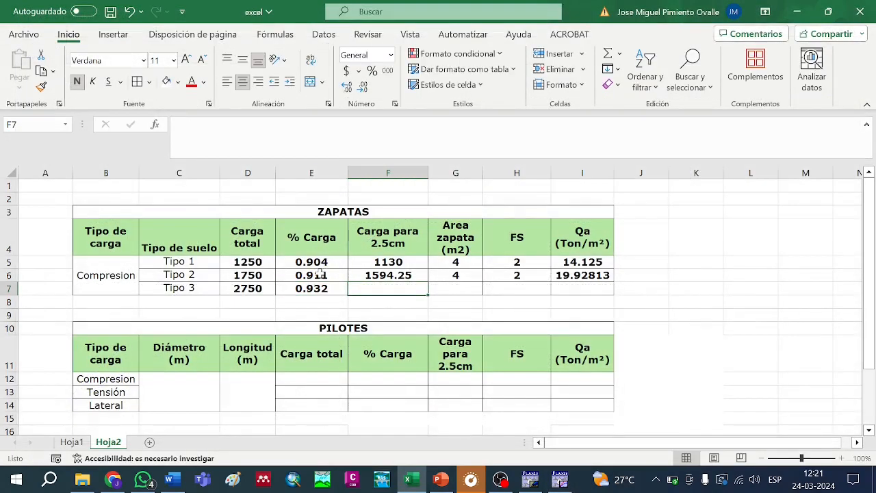
Fill the Carga para 2.5cm formula down to the Tipo 3 row as =E7*D7 and check its references
left_click(402, 275)
left_click_drag(428, 281, 404, 292)
double_click(406, 290)
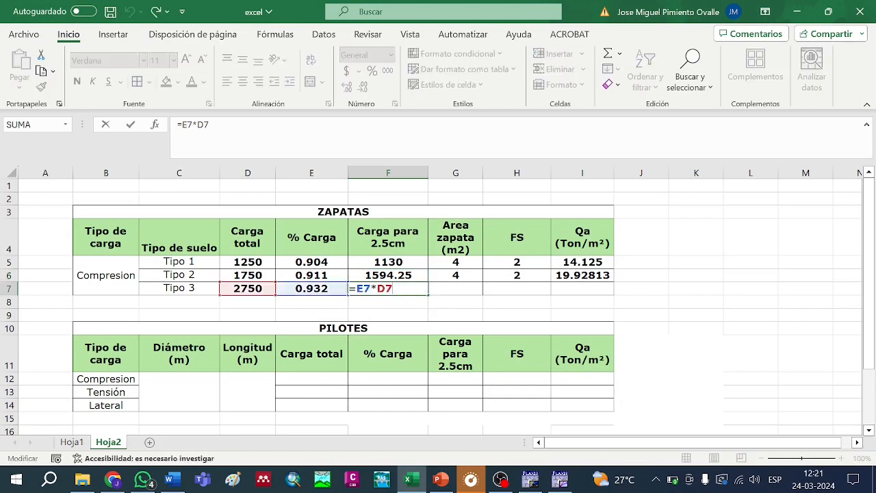
key("Return")
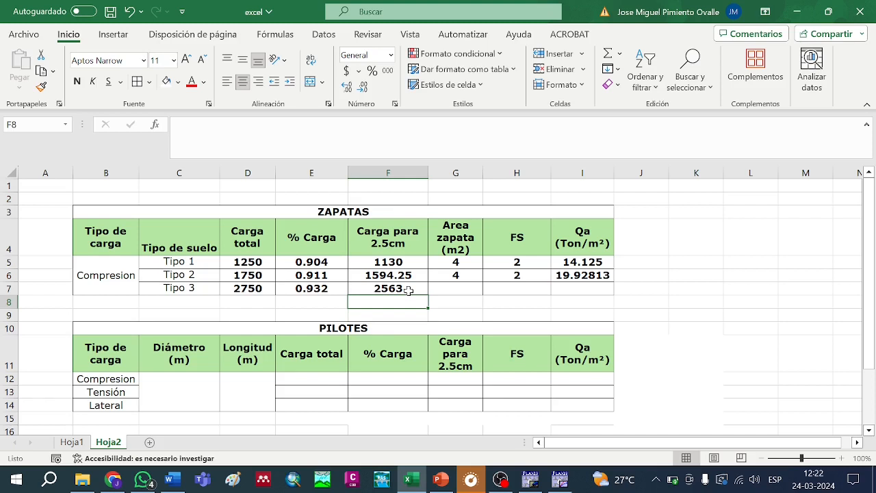
left_click(409, 290)
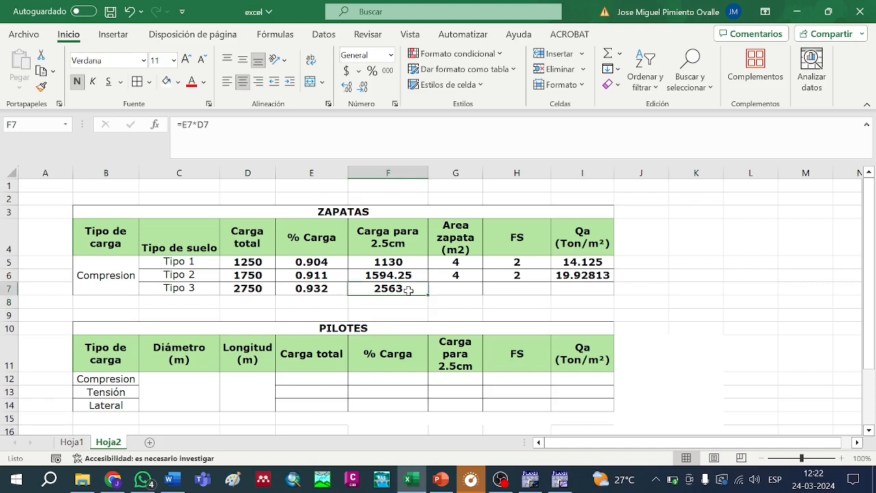
double_click(408, 290)
key("Return")
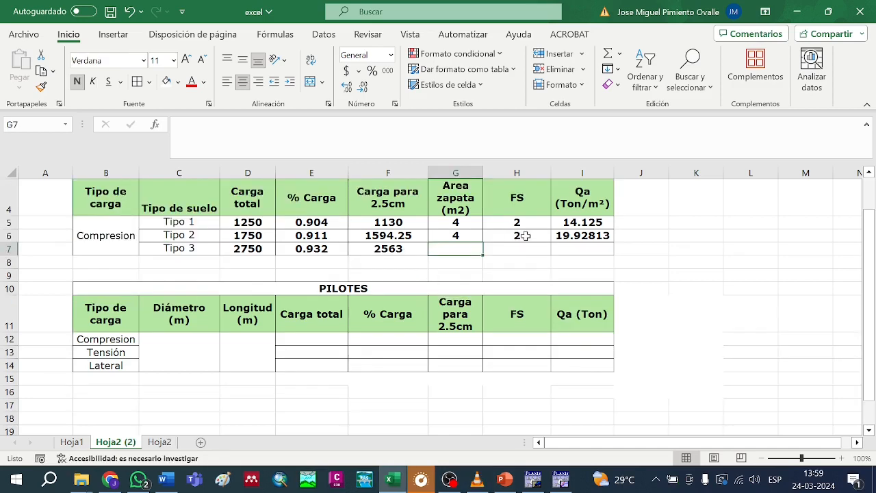
Enter a footing area of 4 m2 and a safety factor (FS) of 2 for soil Tipo 3
type("4")
key("Tab")
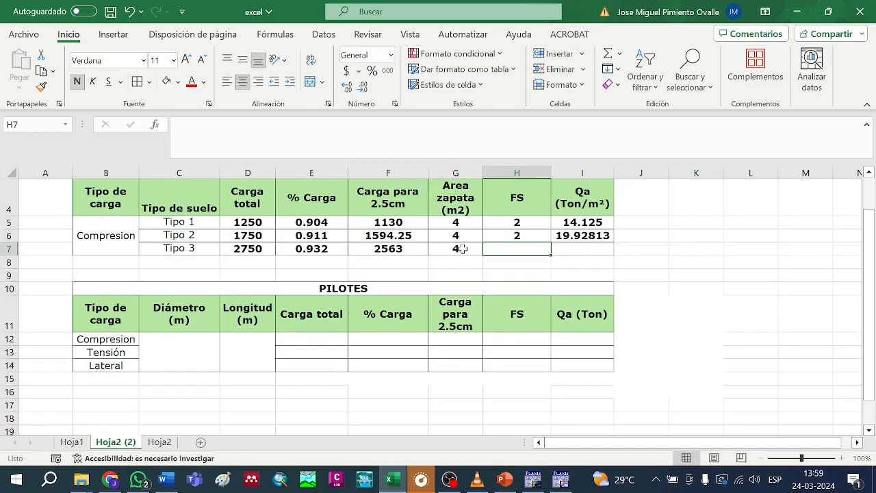
type("2")
key("Return")
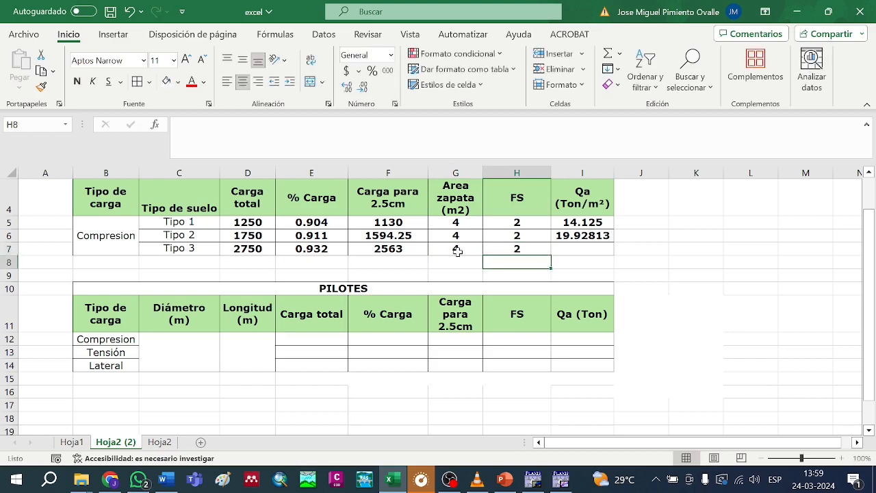
Fill the Qa formula down to the Tipo 3 row as =((F7/10))/(G7*H7) and check its references
left_click(587, 235)
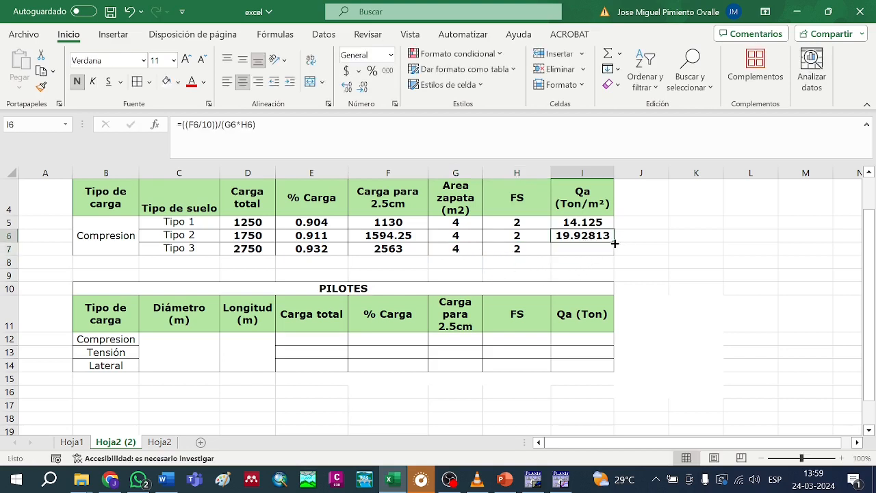
left_click_drag(614, 243, 615, 255)
double_click(593, 248)
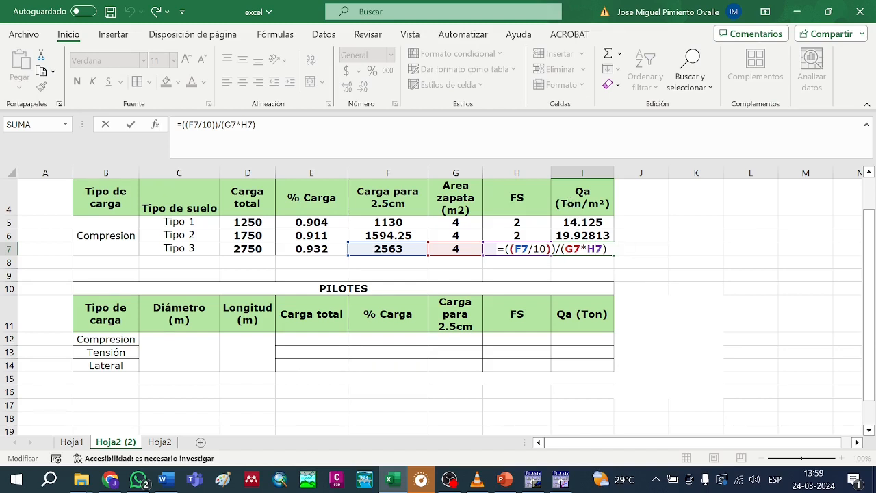
key("Return")
Review the Qa values of the three soil types alongside the soil properties on PowerPoint slide 4, and return to Excel
left_click_drag(602, 240, 582, 202)
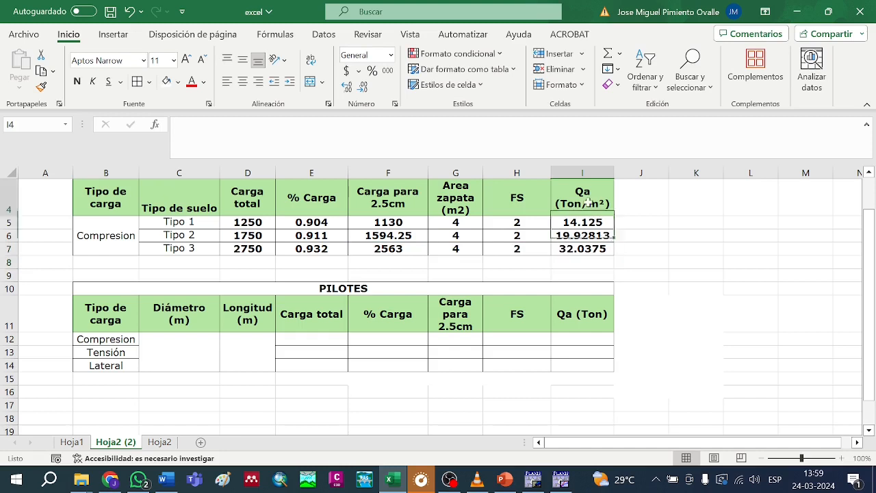
left_click(593, 248)
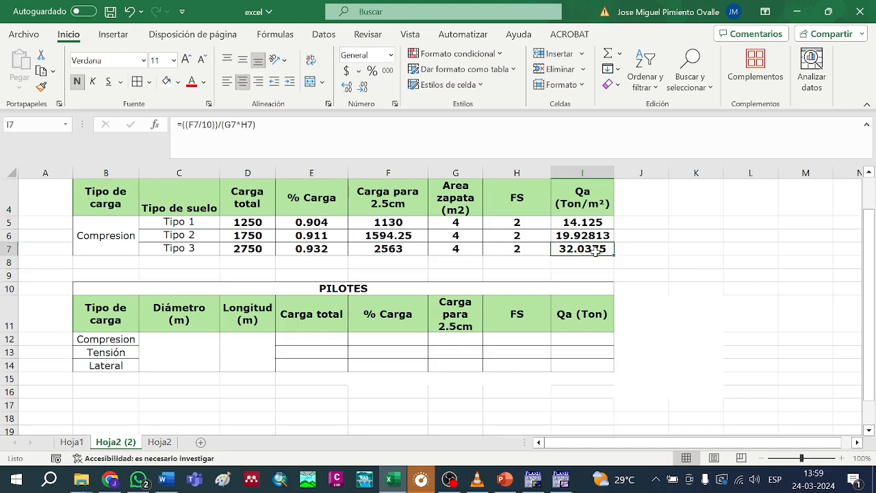
left_click_drag(582, 222, 581, 250)
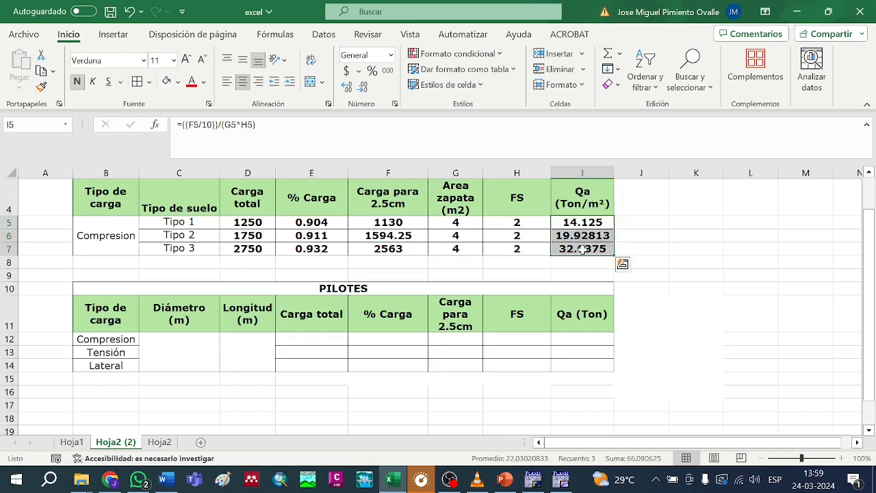
left_click(657, 233)
left_click(583, 223)
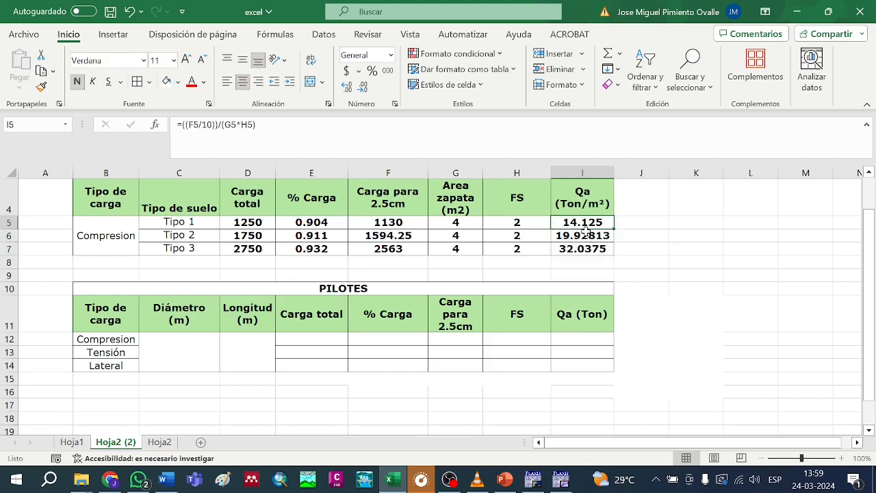
left_click(505, 479)
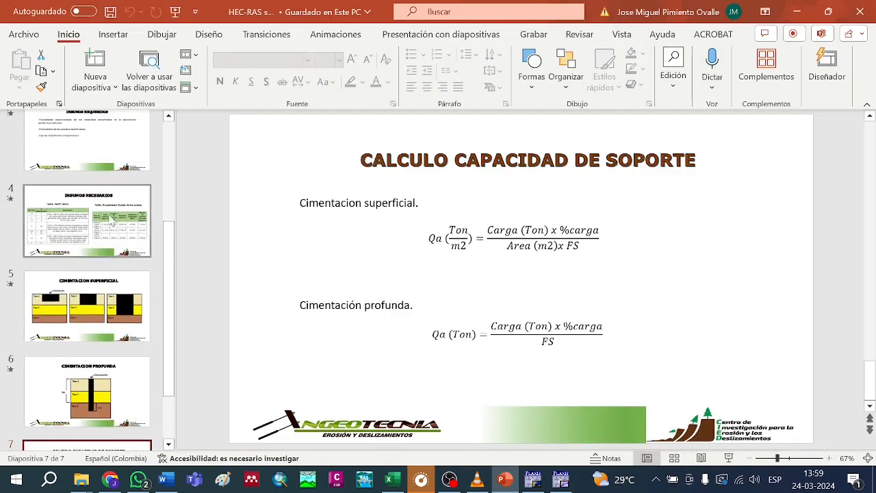
left_click(113, 223)
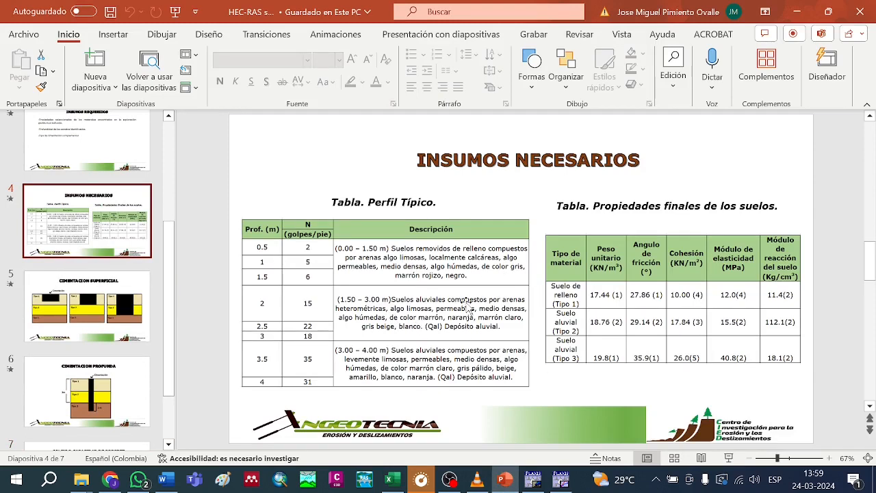
left_click(505, 479)
left_click(649, 261)
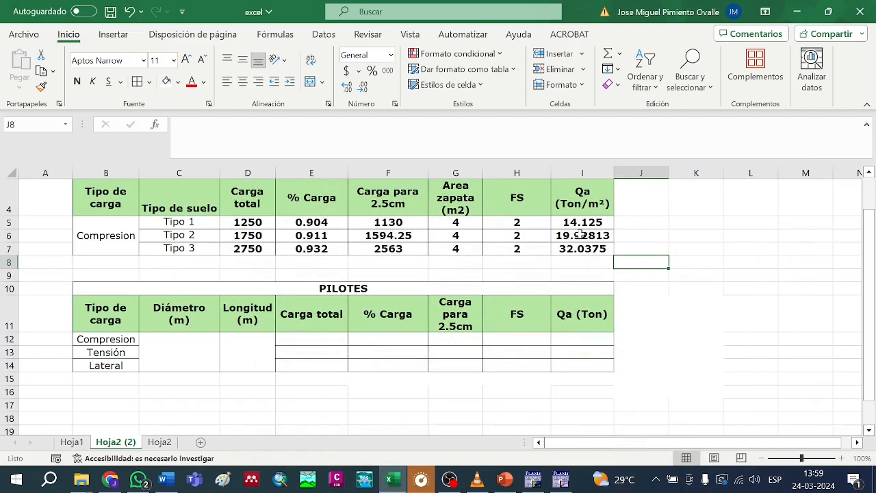
Review the Qa formulas of the Tipo 1, Tipo 2 and Tipo 3 rows in the ZAPATAS table
left_click(580, 234)
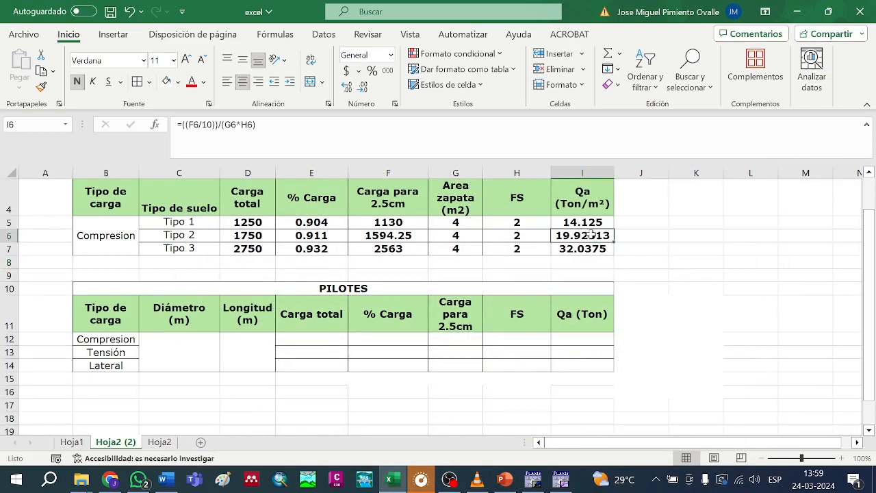
left_click(587, 247)
left_click(583, 235)
left_click(585, 249)
left_click(581, 225)
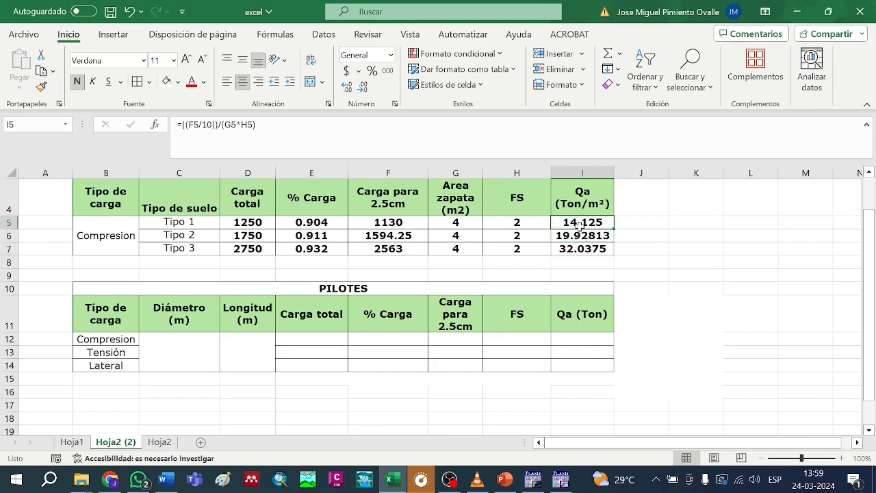
left_click(581, 237)
left_click(580, 251)
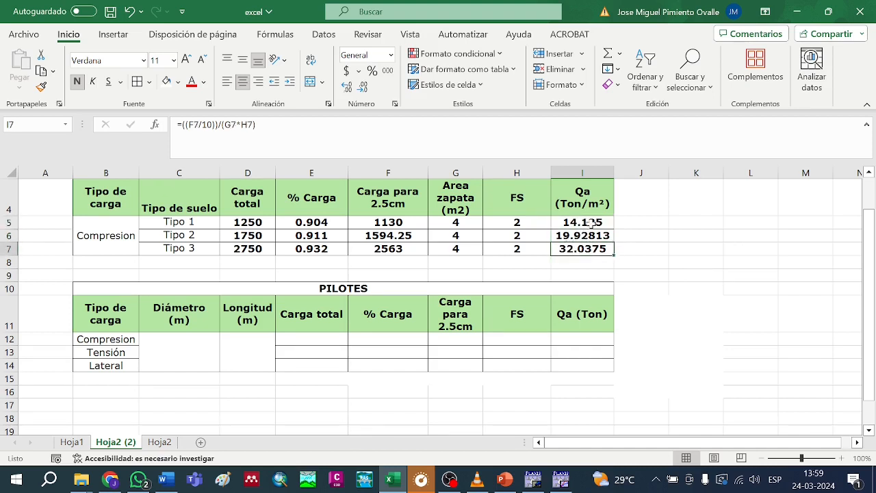
left_click(585, 223)
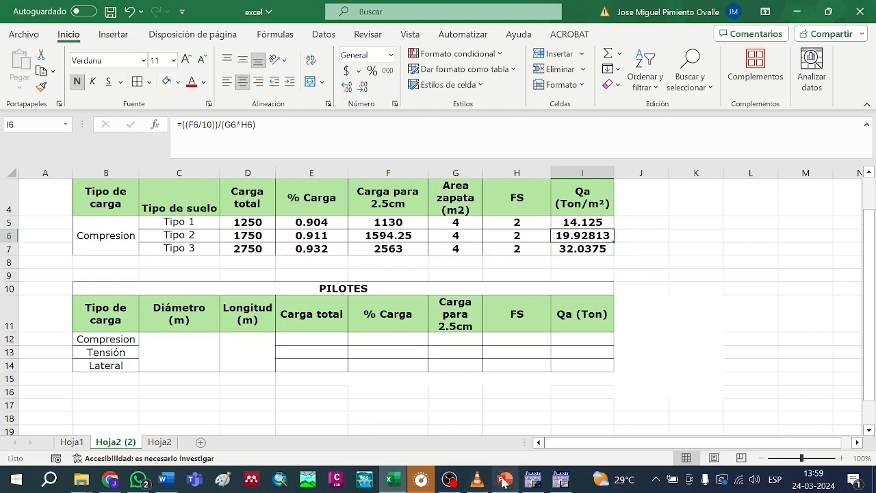
Compare the Qa values of the three soil types with the soil profile and properties on PowerPoint slide 4
left_click(504, 479)
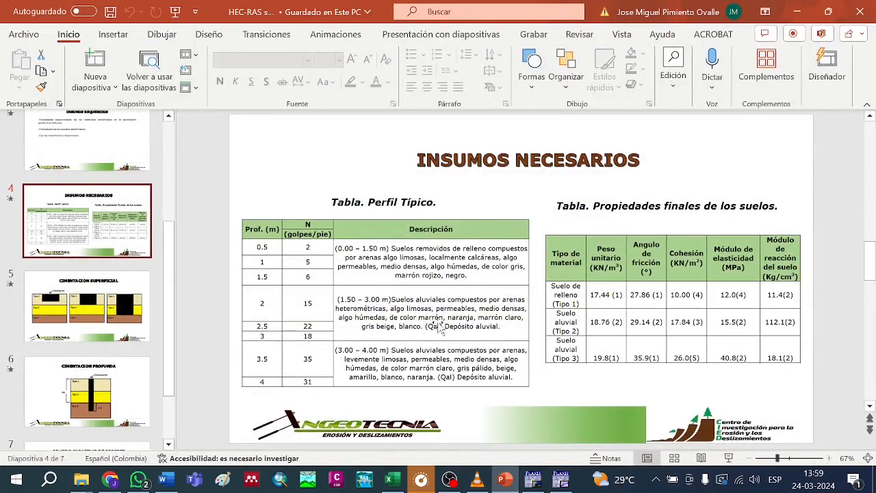
left_click(520, 481)
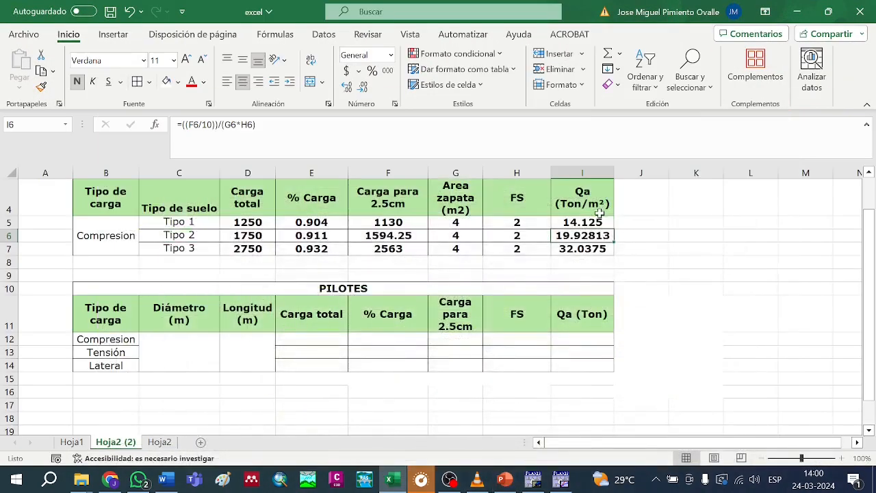
left_click(581, 251)
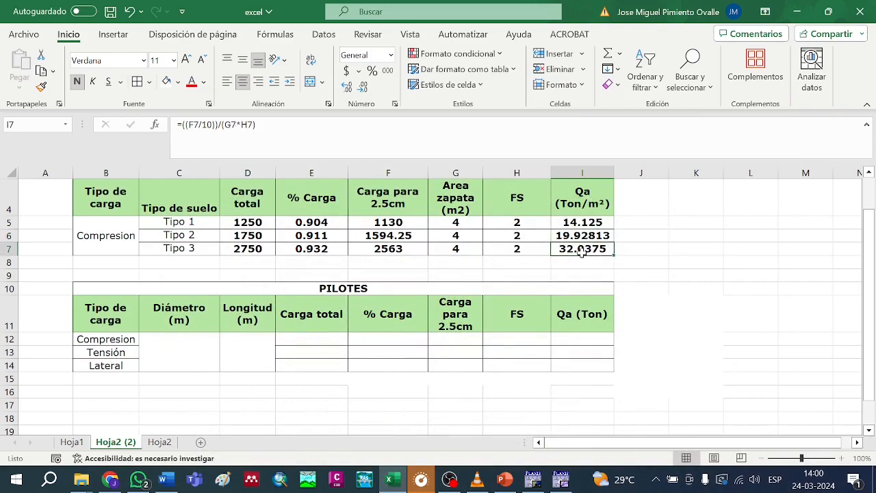
left_click(505, 479)
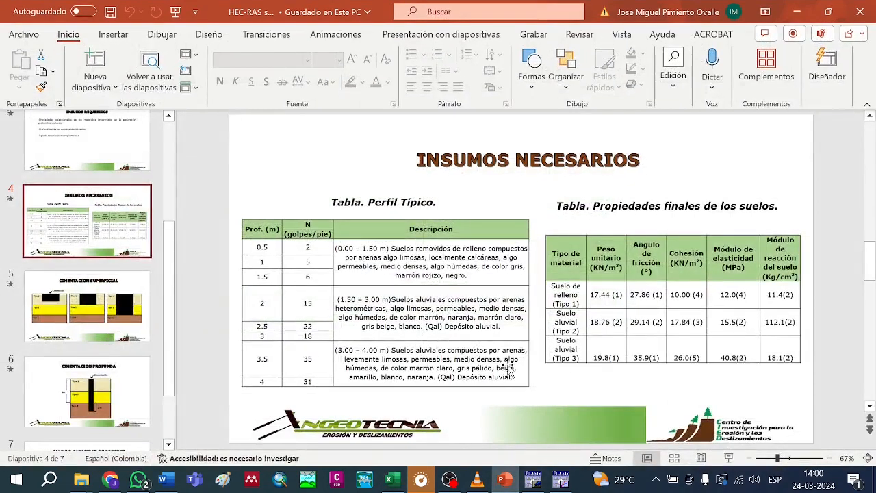
left_click(505, 479)
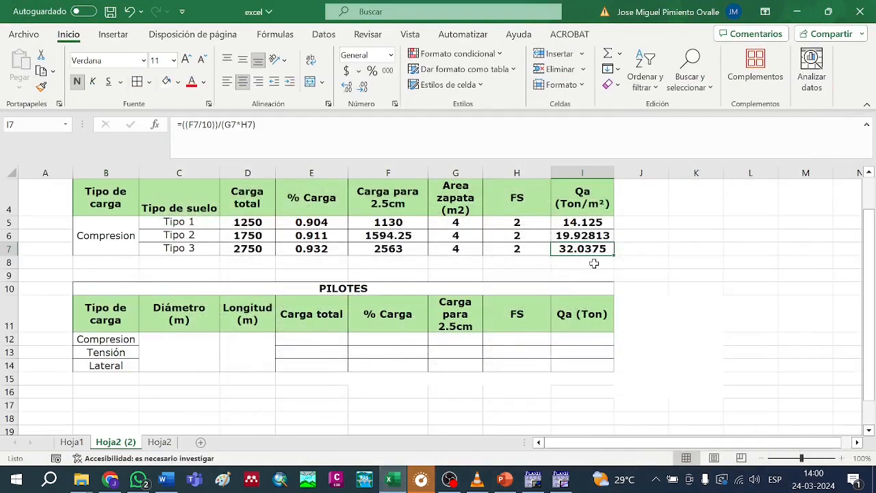
left_click_drag(581, 223, 587, 248)
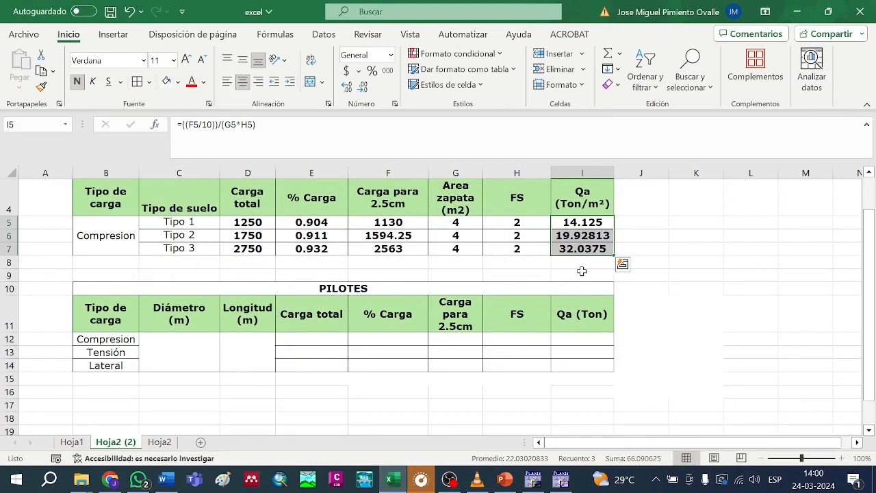
left_click(581, 273)
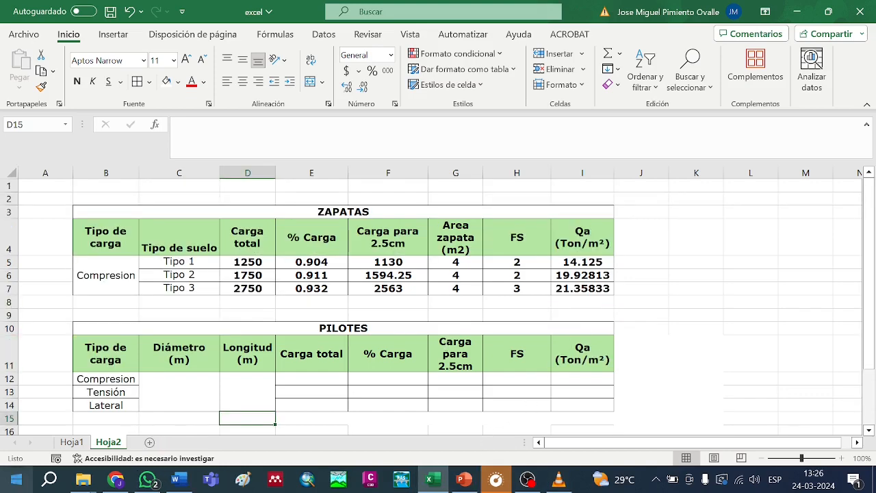
Launch Plaxis 3D Foundation Input and create a new project
left_click(16, 479)
type("plaxis")
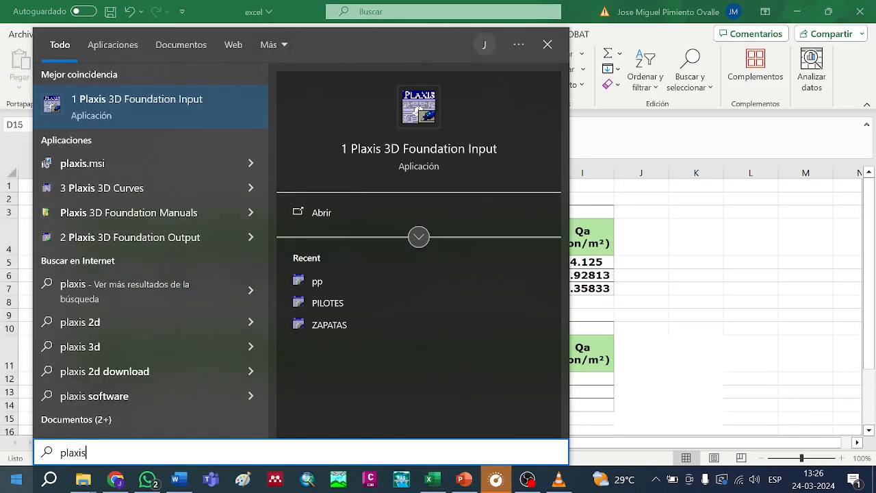
left_click(124, 100)
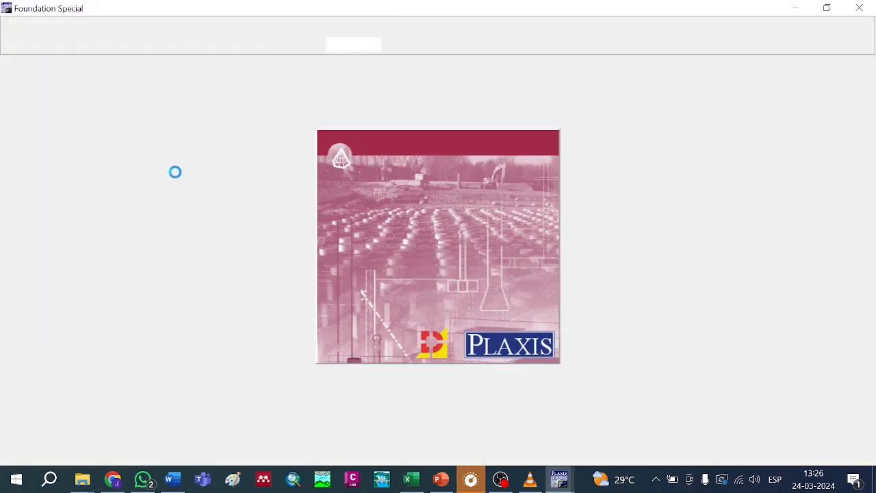
left_click(363, 210)
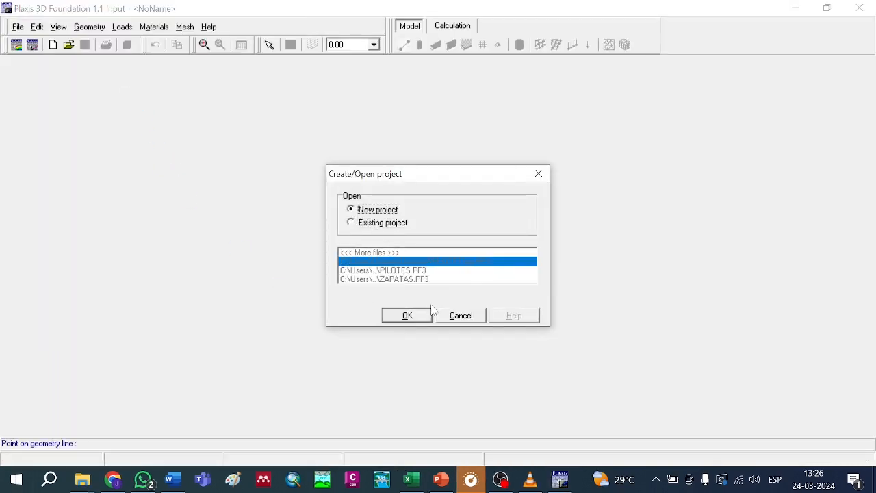
left_click(408, 316)
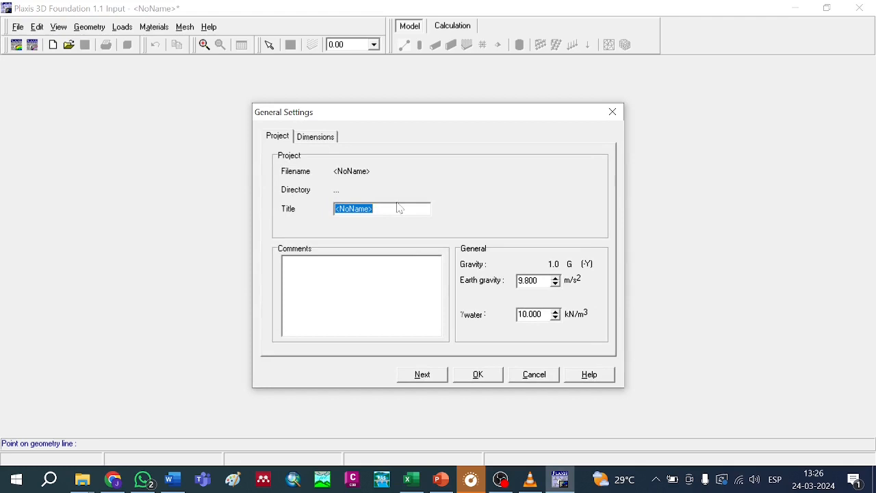
Title the project PILOTES and set Xmax and Zmax to 15 m with a grid spacing of 0.5 m
type("PILOTES")
left_click(322, 137)
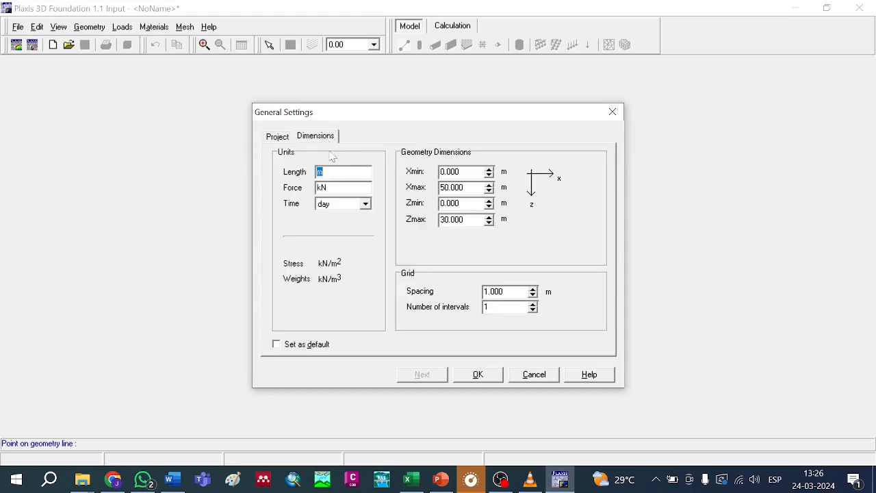
left_click_drag(465, 187, 412, 183)
type("15")
left_click_drag(465, 220, 418, 221)
type("15")
left_click_drag(506, 291, 446, 285)
type("0.5")
left_click(480, 375)
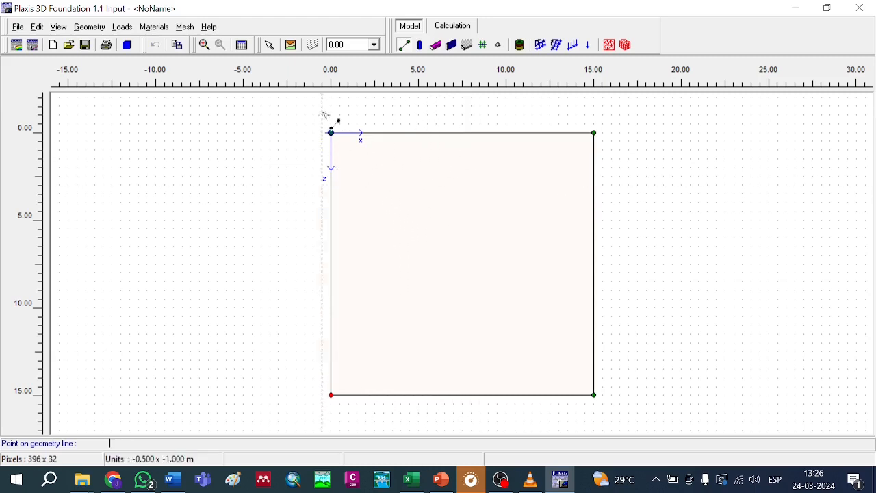
Open the soil and interface material sets and consult the deep foundation diagram on PowerPoint slide 6
left_click(154, 27)
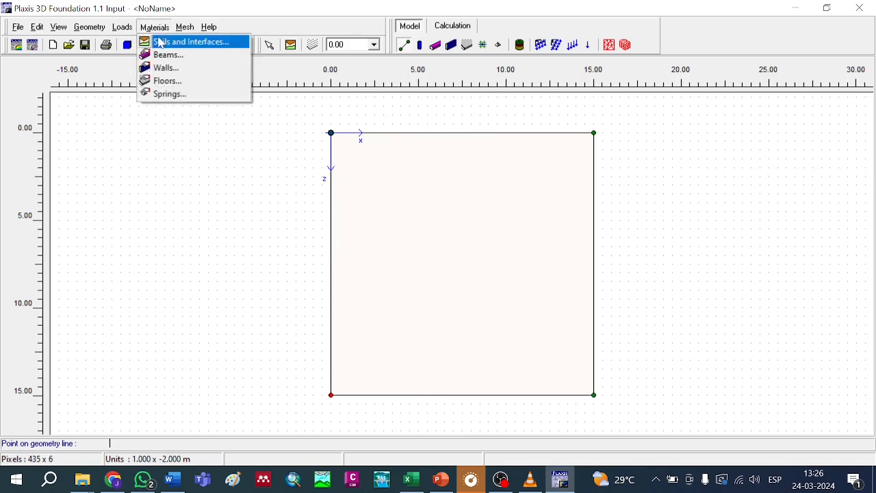
left_click(171, 40)
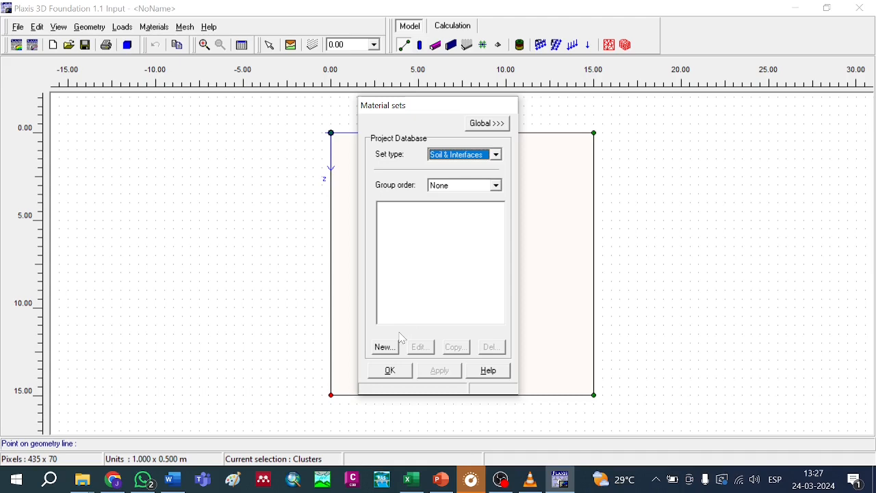
left_click(451, 484)
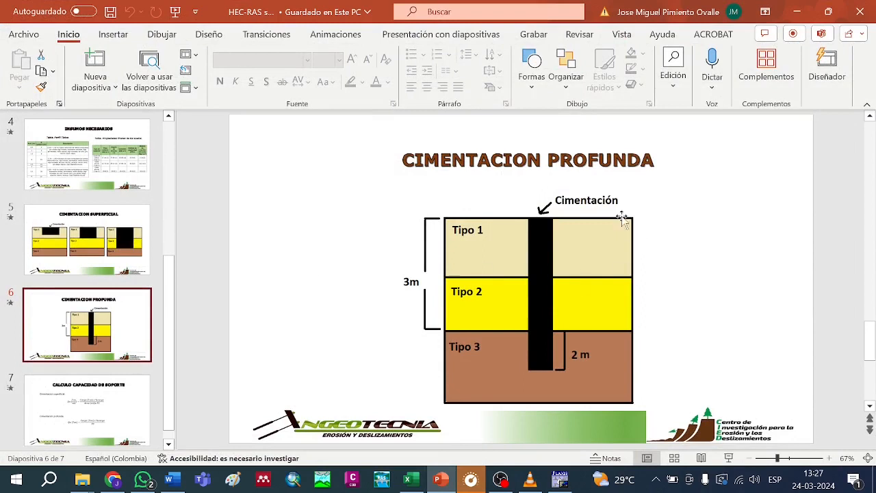
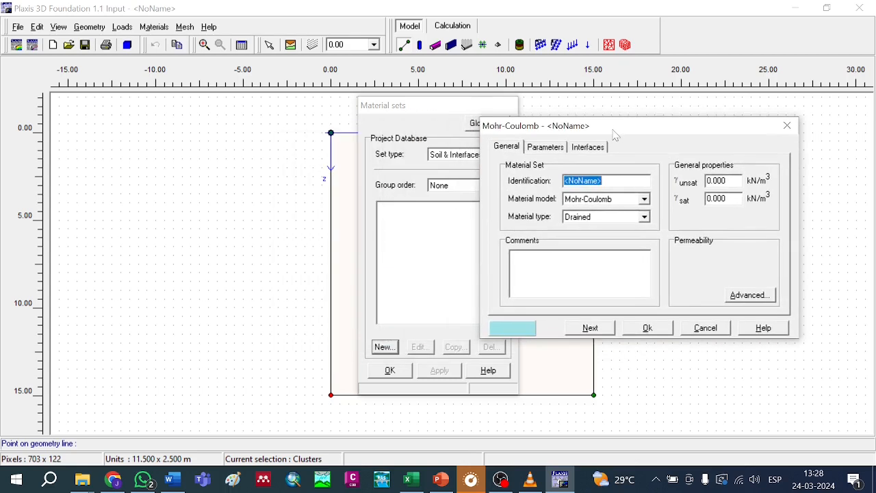
Look over the unit weight, stiffness and strength fields of a new Mohr-Coulomb soil material set
left_click(726, 181)
left_click(726, 199)
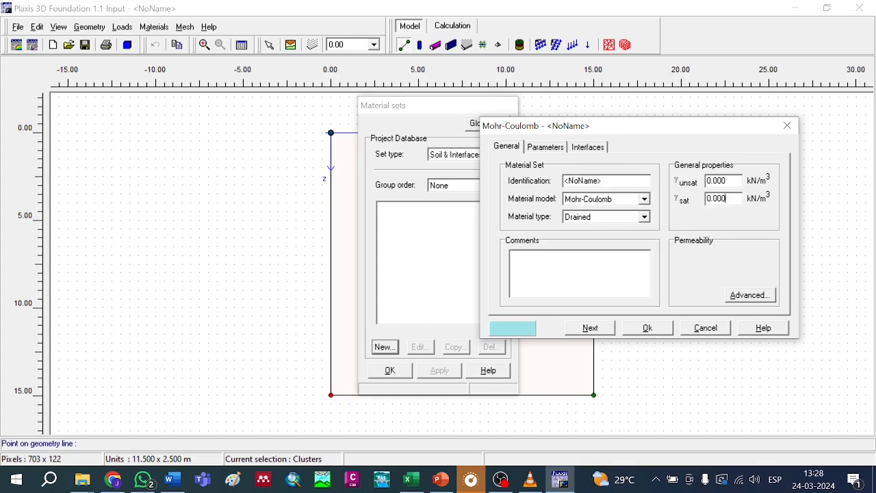
left_click(552, 148)
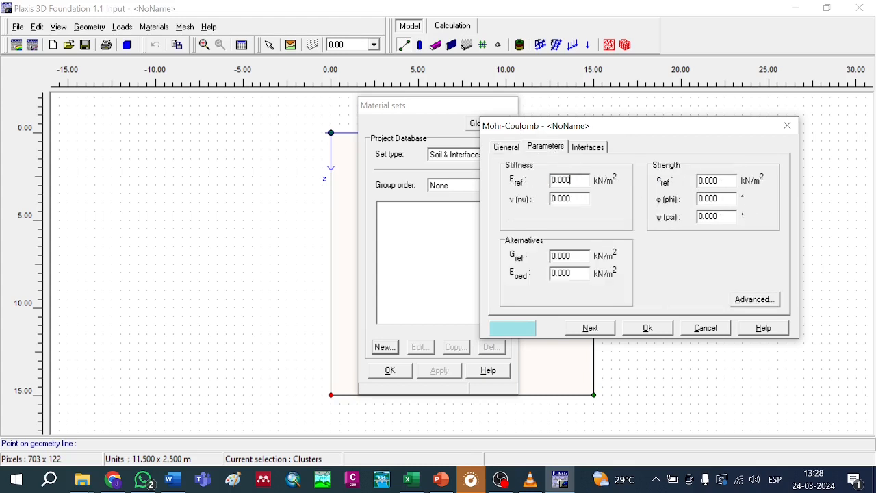
left_click(506, 147)
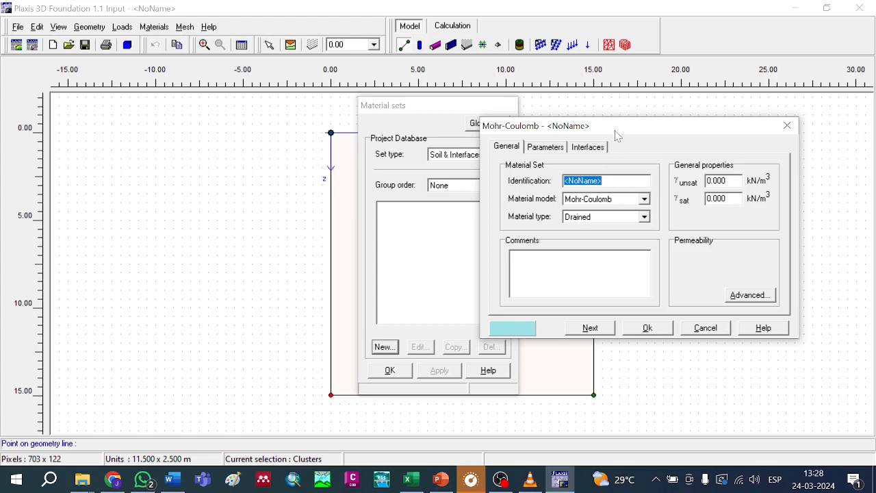
left_click_drag(616, 134, 653, 141)
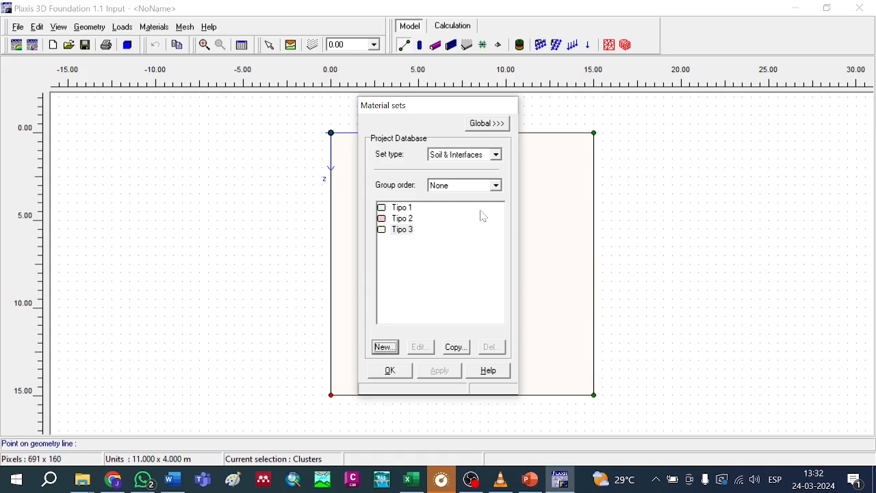
Copy the Lesson 4 3D - Concrete material from the global database into the project database and accept the material sets
left_click(485, 126)
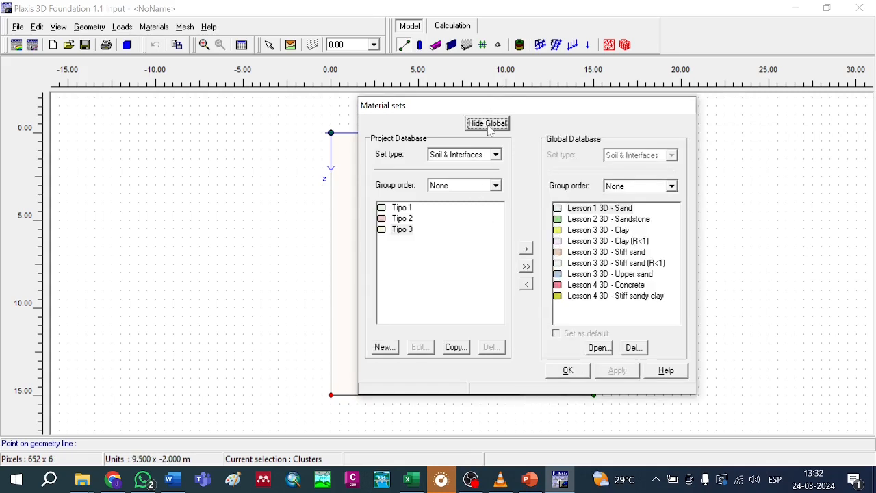
left_click(625, 285)
left_click(526, 286)
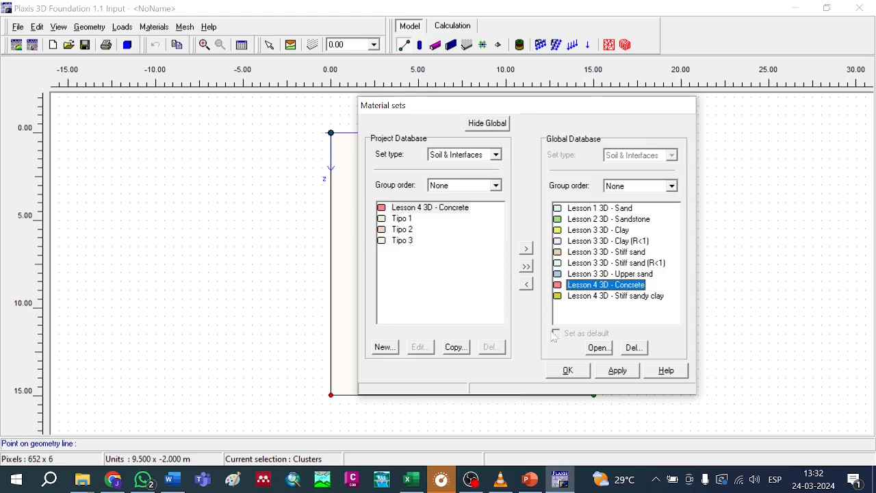
left_click(567, 372)
Draw a horizontal geometry line about 4 m long in the X direction, starting at point (7.5, 7.5)
left_click(408, 50)
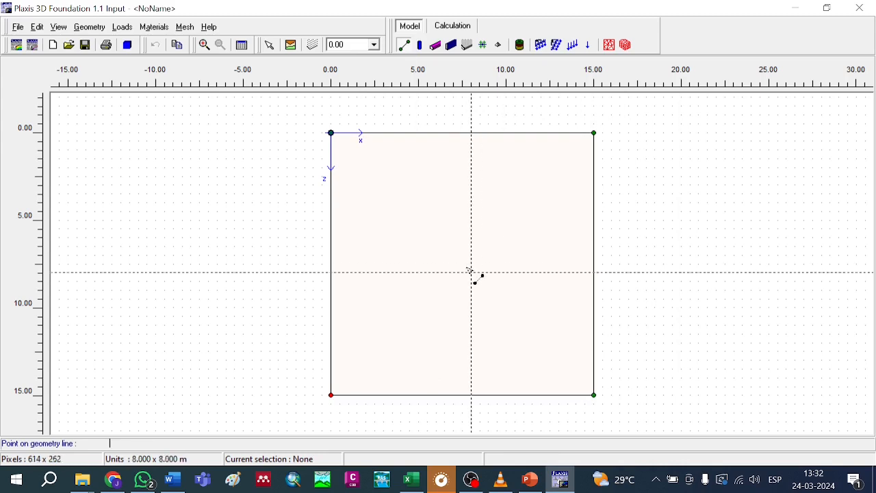
type("7.5 7.5")
key("Return")
left_click(533, 264)
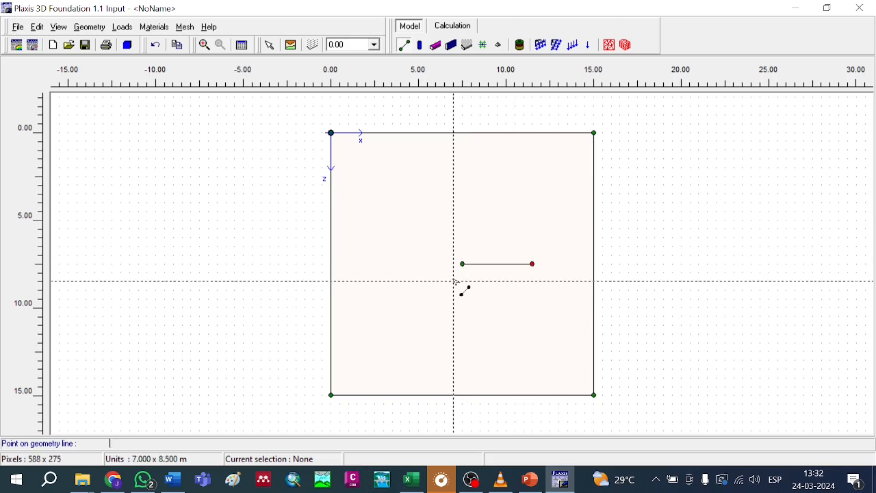
Place a borehole at (11, 7) and set its second layer boundary to Y = -1.5 m, consulting the soil profile on slide 4
left_click(524, 46)
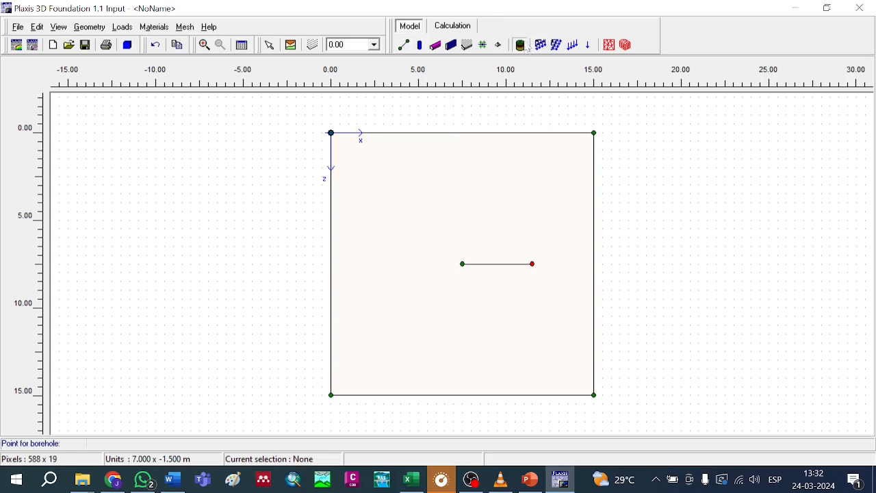
left_click(534, 264)
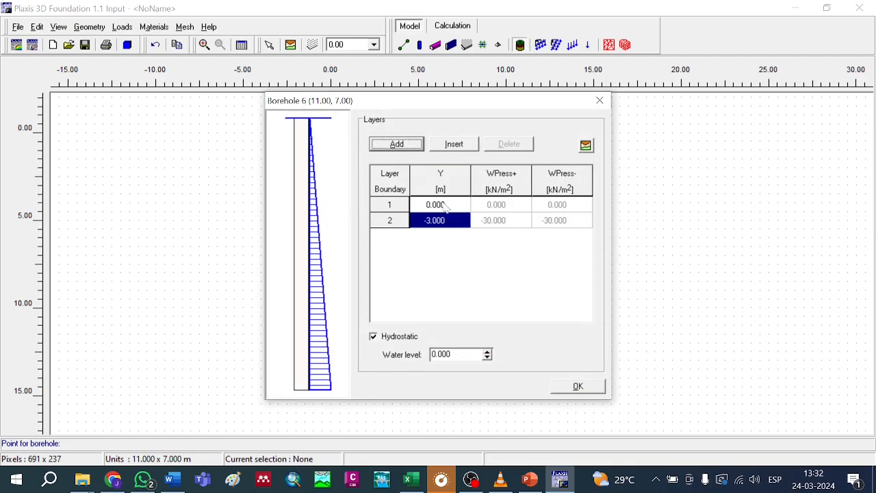
left_click(529, 479)
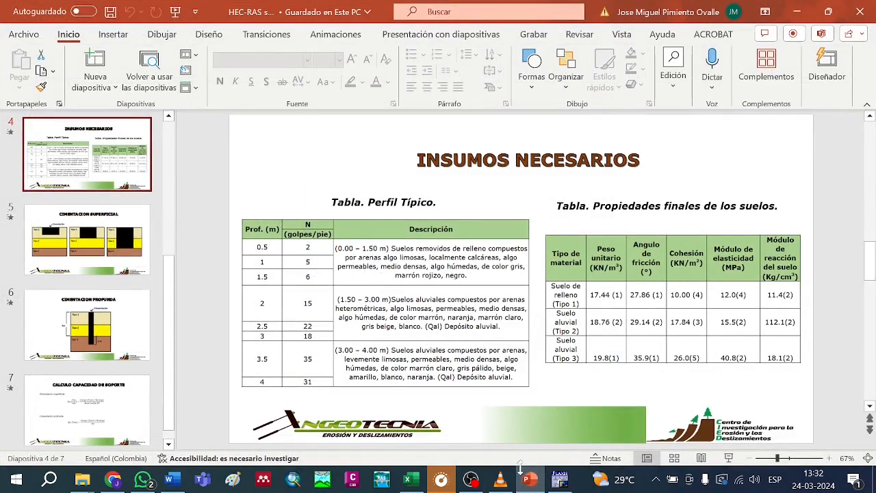
left_click(559, 479)
type("-1")
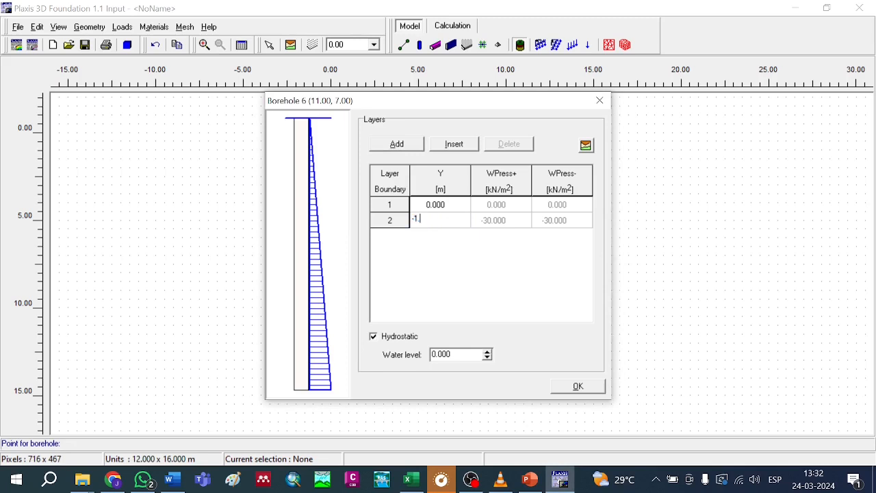
type(".5")
Add two more layer boundaries to the borehole at Y = -3 m and Y = -15 m
left_click(421, 147)
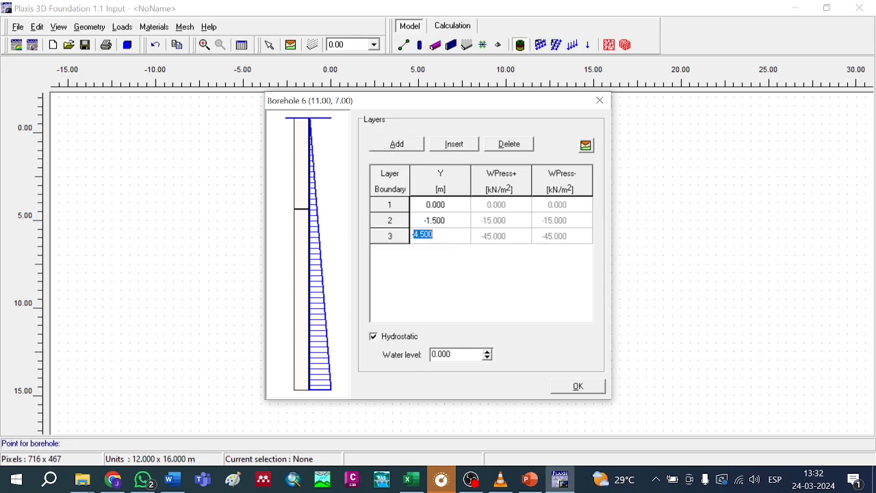
type("-3")
left_click(399, 147)
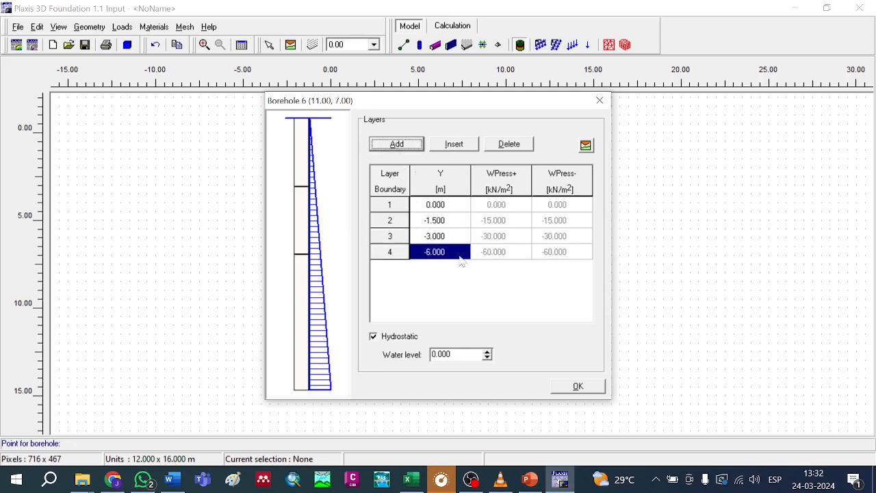
type("15")
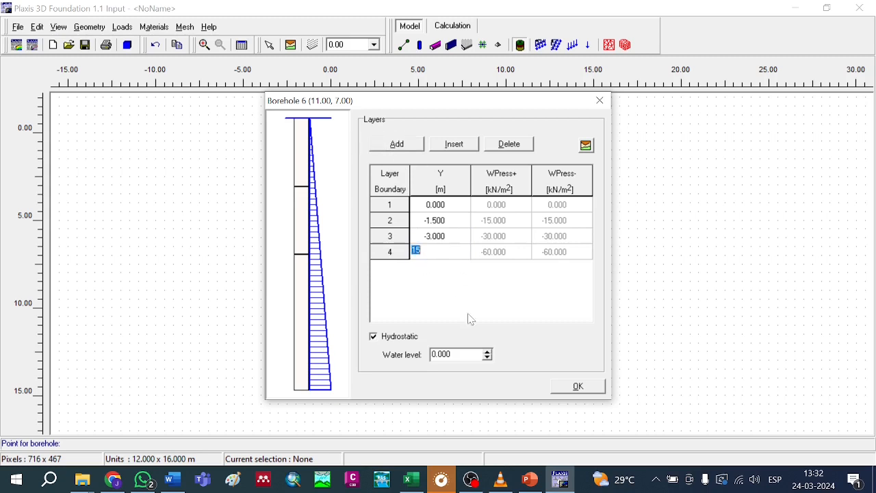
key("Return")
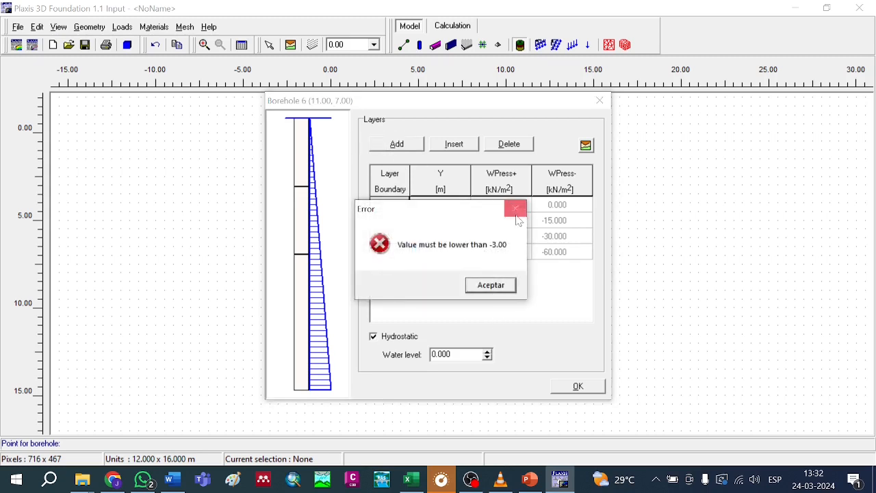
left_click(512, 206)
left_click_drag(426, 251, 410, 250)
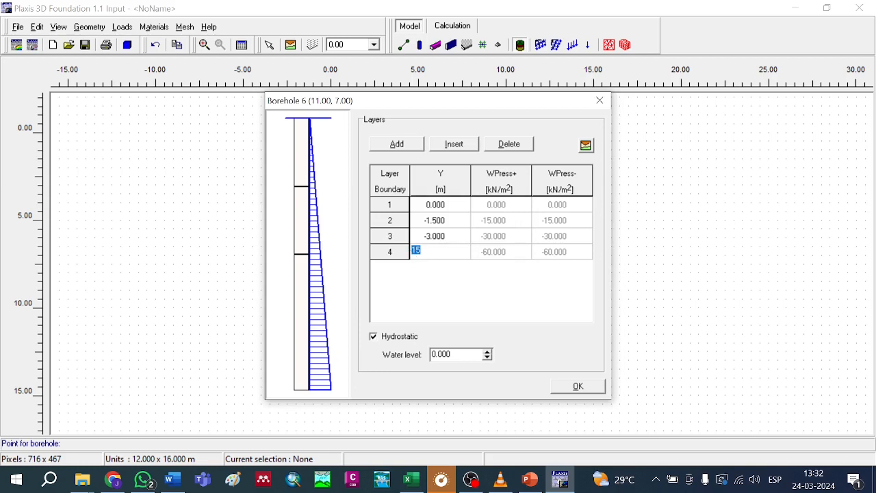
type("-15")
left_click(442, 223)
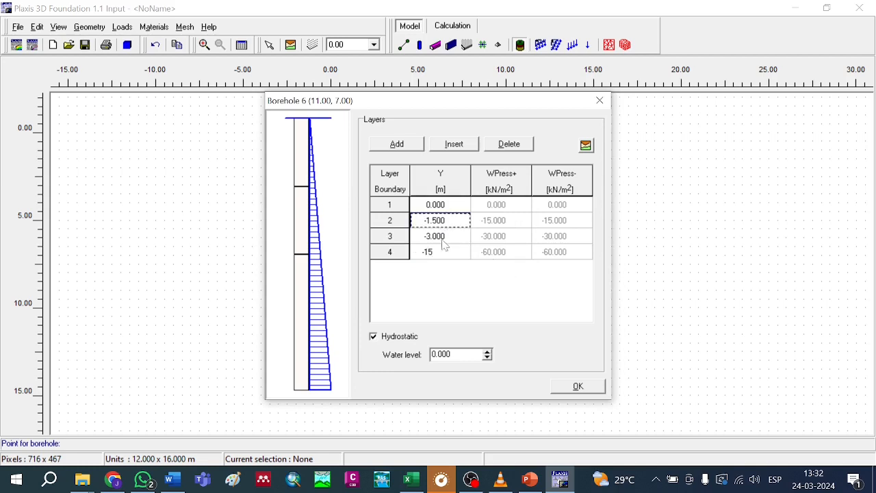
left_click(442, 252)
left_click(446, 236)
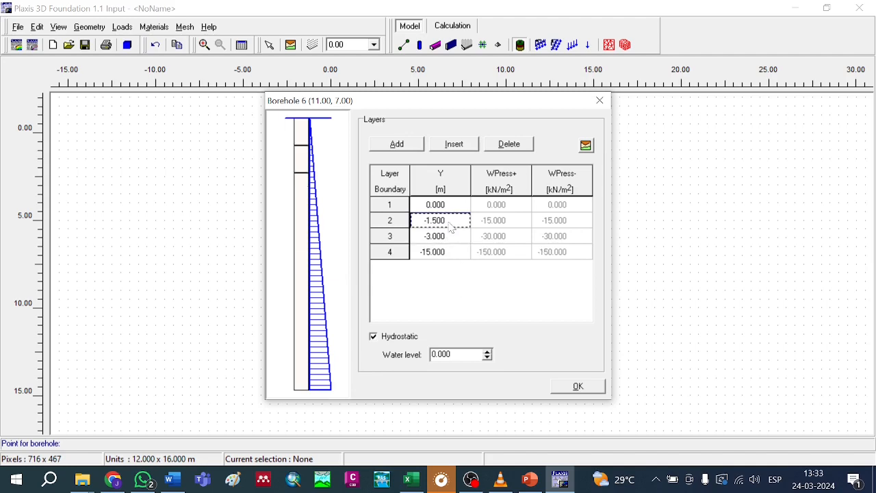
Consult the soil profile on slide 4 in PowerPoint and set the borehole's hydrostatic water level to -15 m
left_click(533, 482)
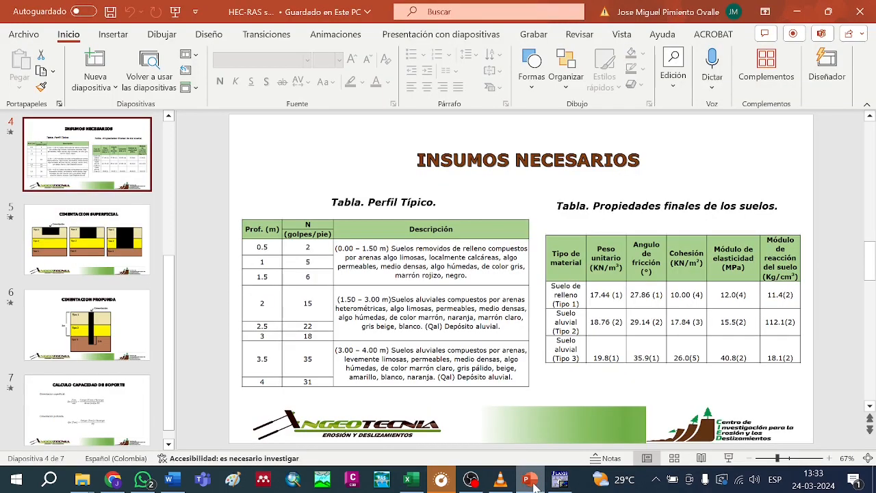
key("alt+Tab")
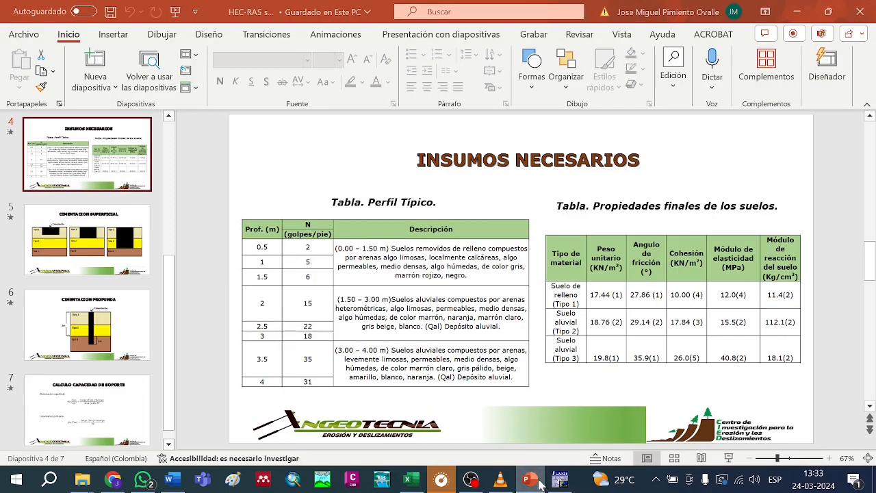
left_click_drag(464, 351, 421, 342)
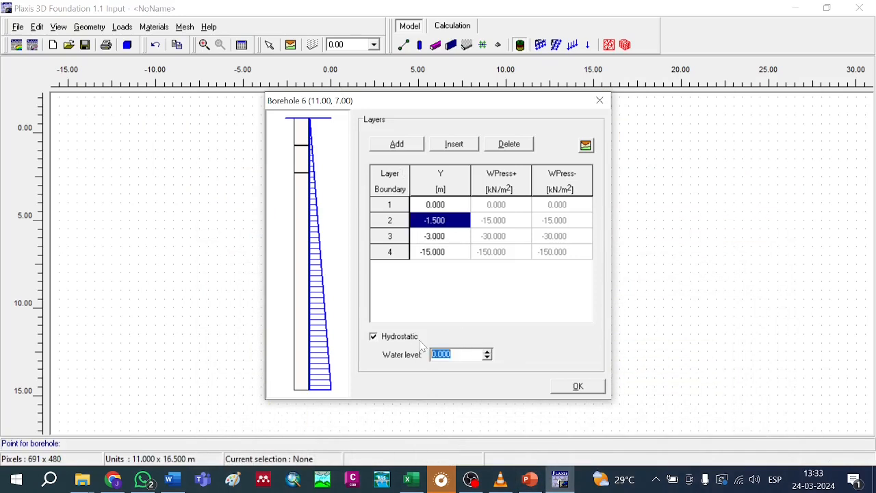
type("15")
key("BackSpace")
key("BackSpace")
type("-15")
key("Tab")
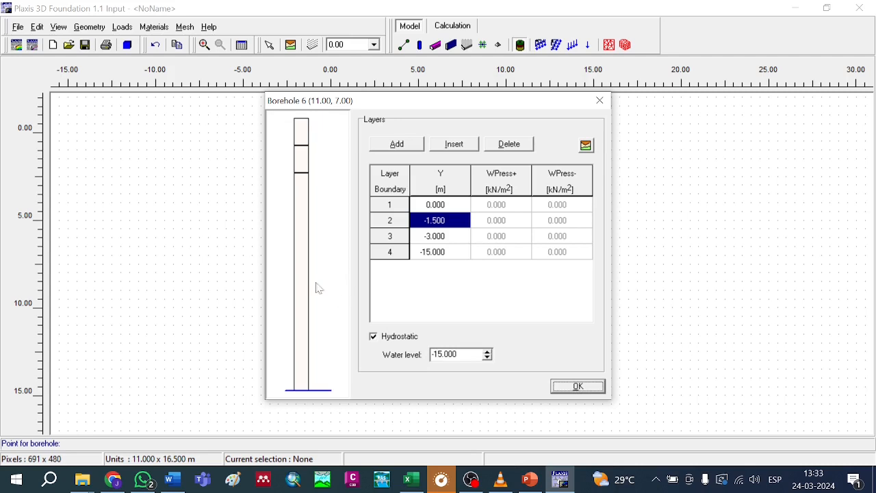
left_click(463, 286)
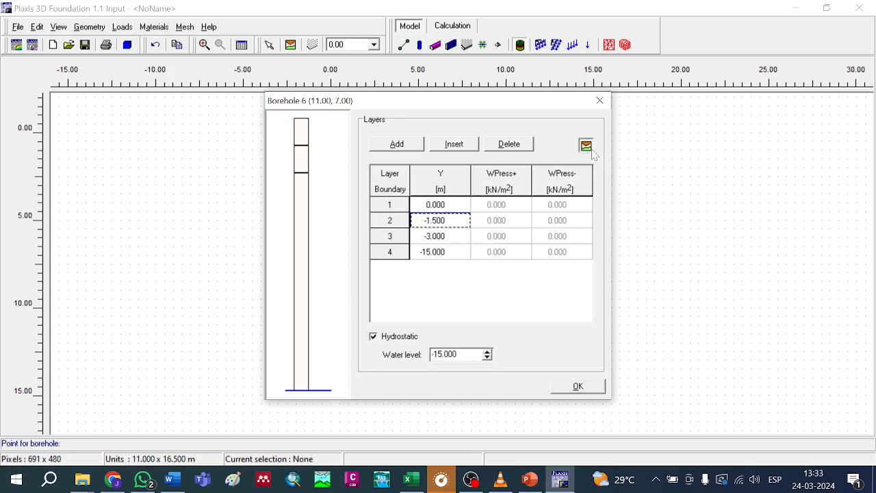
Assign materials Tipo 1, Tipo 2 and Tipo 3 to the borehole's layers from surface downward, and accept the borehole
left_click(586, 146)
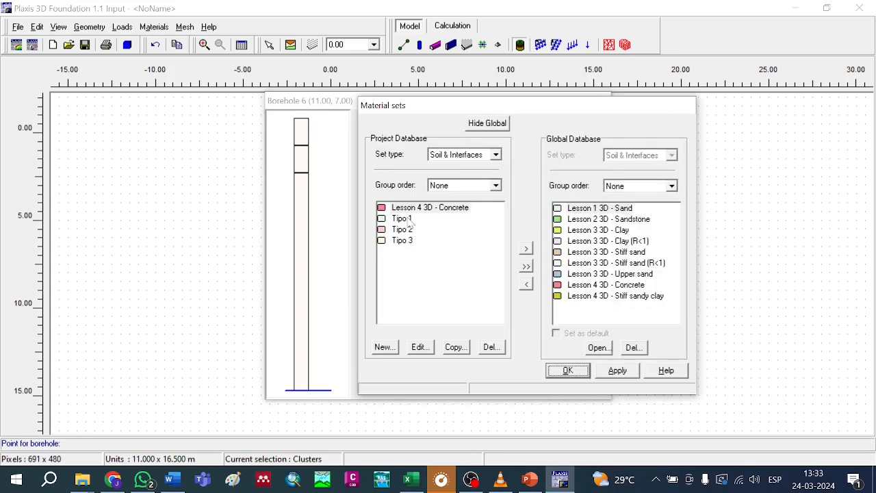
left_click_drag(408, 219, 304, 160)
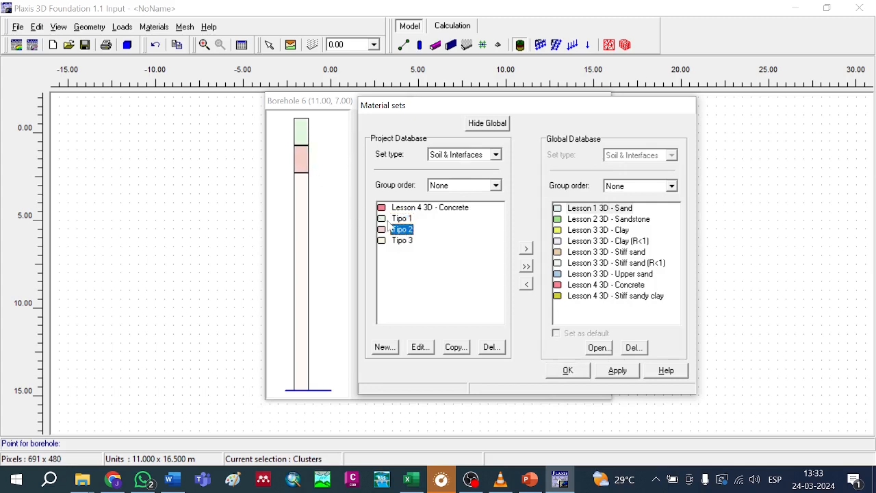
left_click_drag(403, 241, 306, 216)
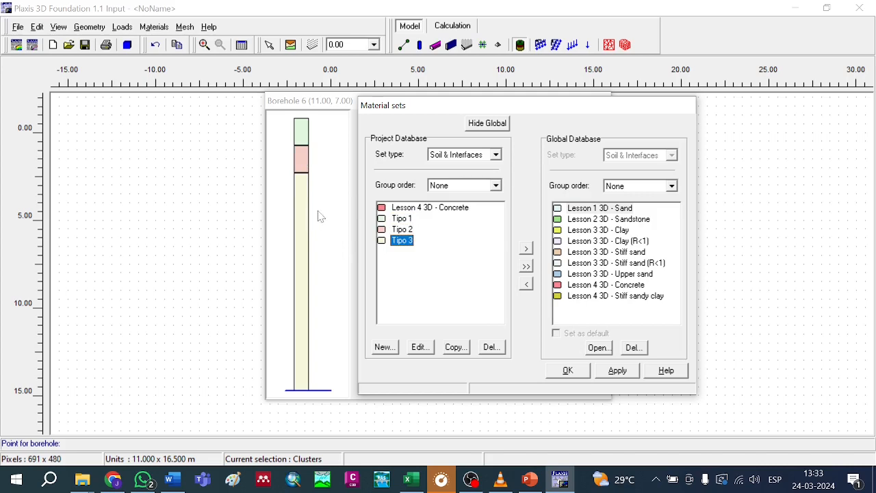
left_click(574, 373)
left_click(573, 384)
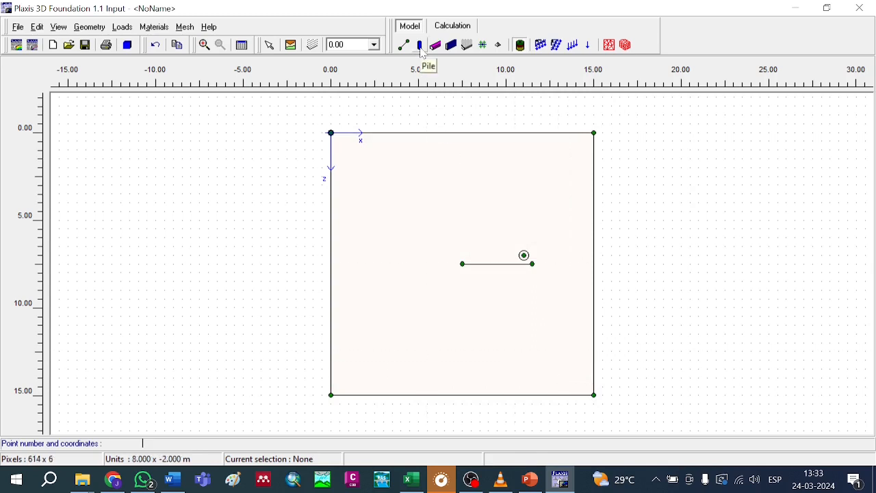
Define a massive circular pile with a 0.3 m diameter and outside interface, and place it at point (7.5, 7.5)
left_click_drag(436, 245, 540, 290)
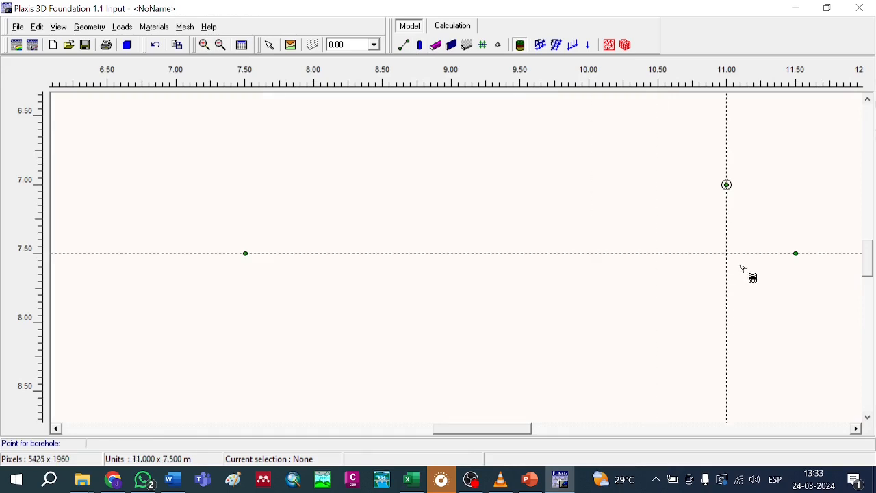
left_click(743, 268)
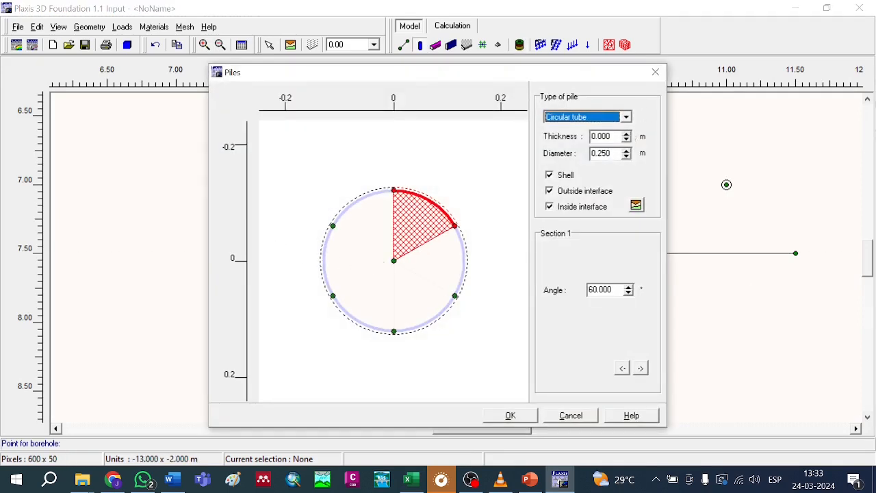
left_click(611, 153)
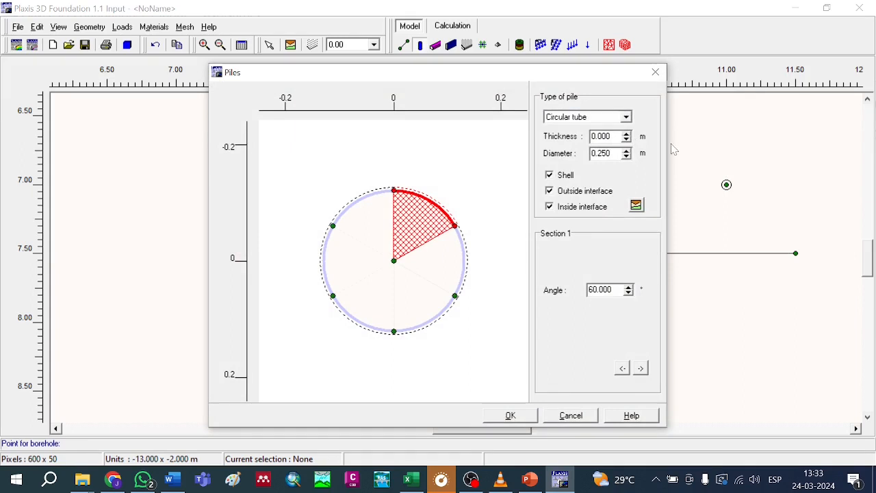
key("BackSpace")
key("BackSpace")
type("3")
left_click(627, 117)
left_click(594, 129)
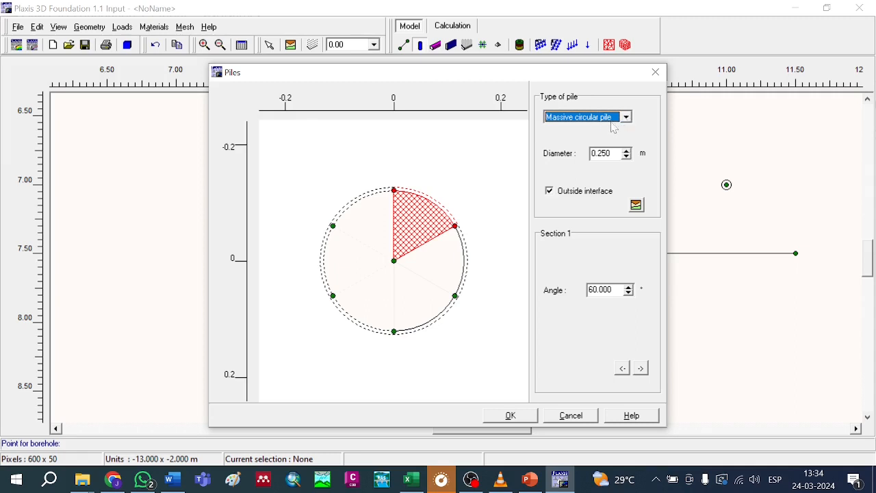
left_click(612, 153)
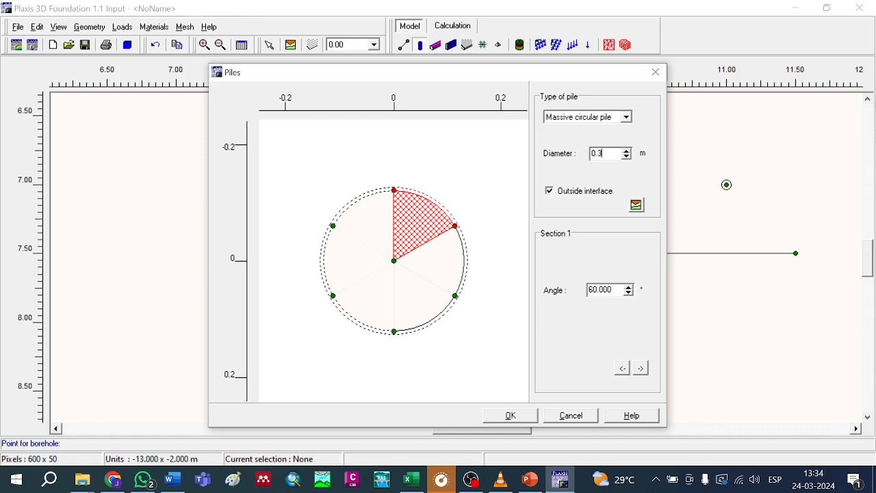
left_click(531, 416)
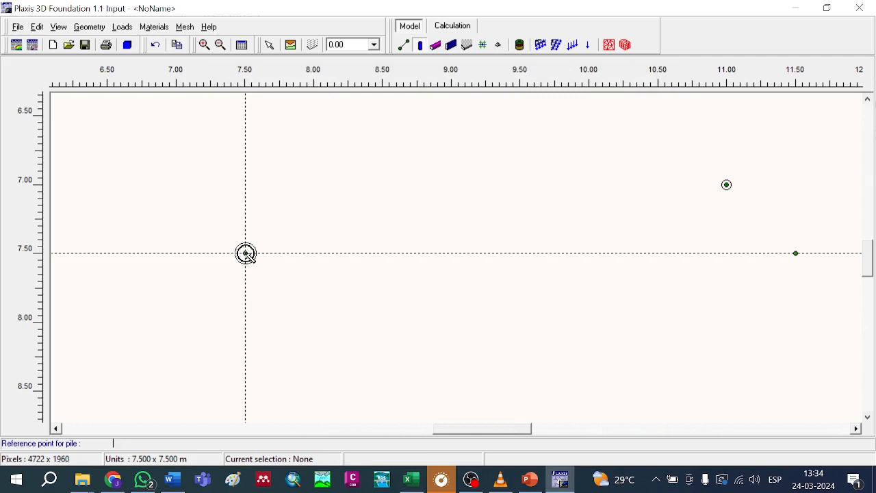
left_click(246, 253)
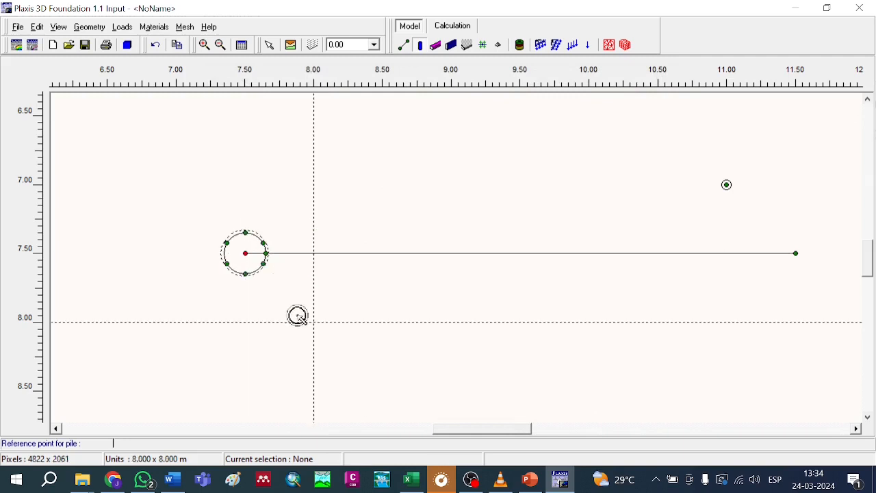
Check the placed pile's type and diameter, and add a point load at the pile centre (7.5, 7.5)
left_click(270, 45)
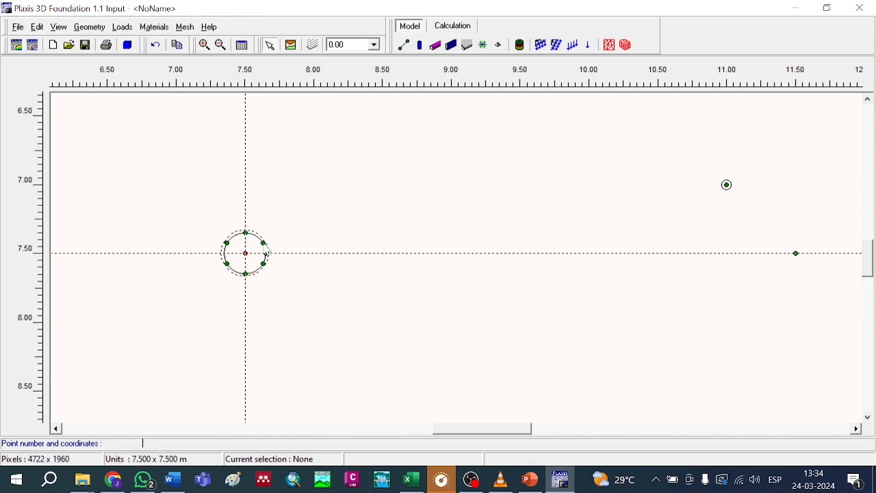
double_click(266, 249)
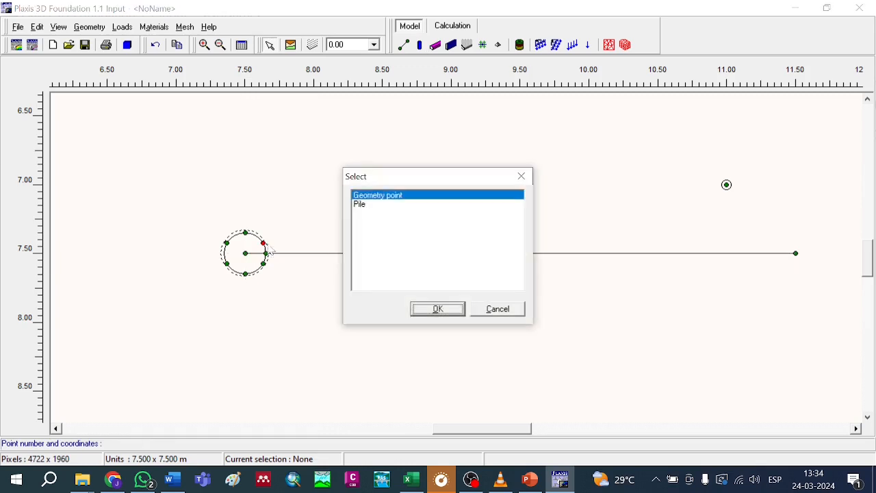
double_click(360, 207)
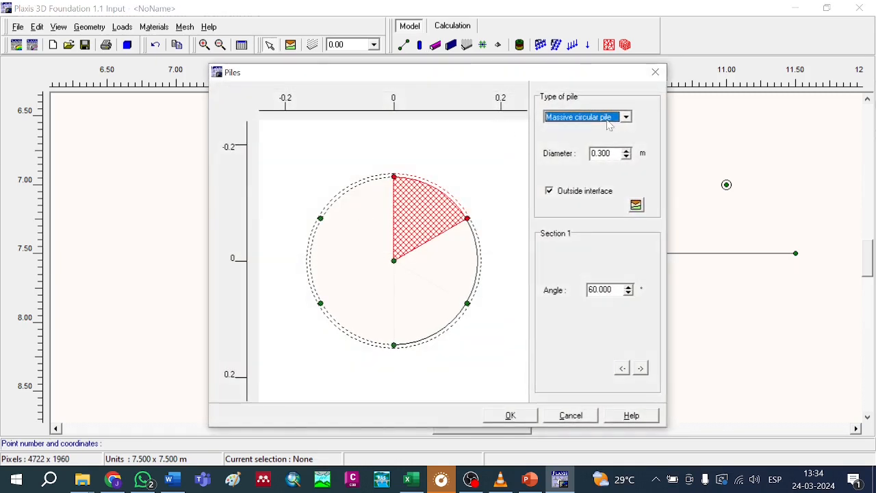
left_click(509, 415)
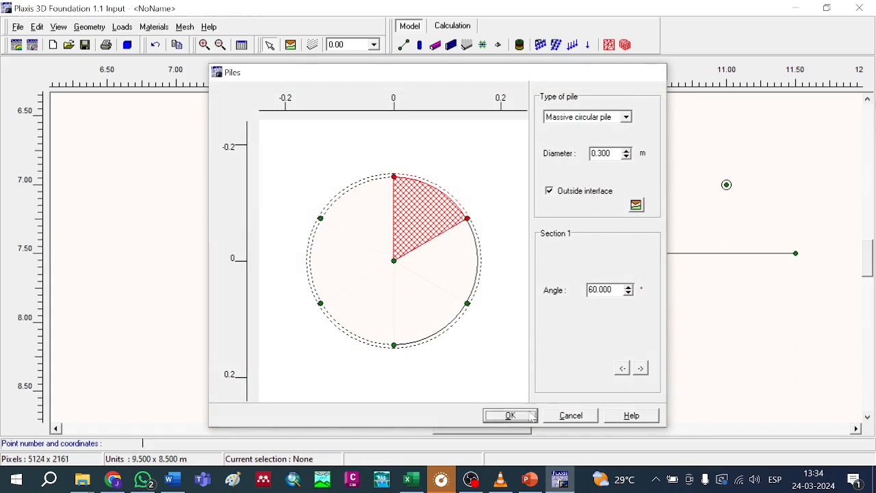
left_click(588, 44)
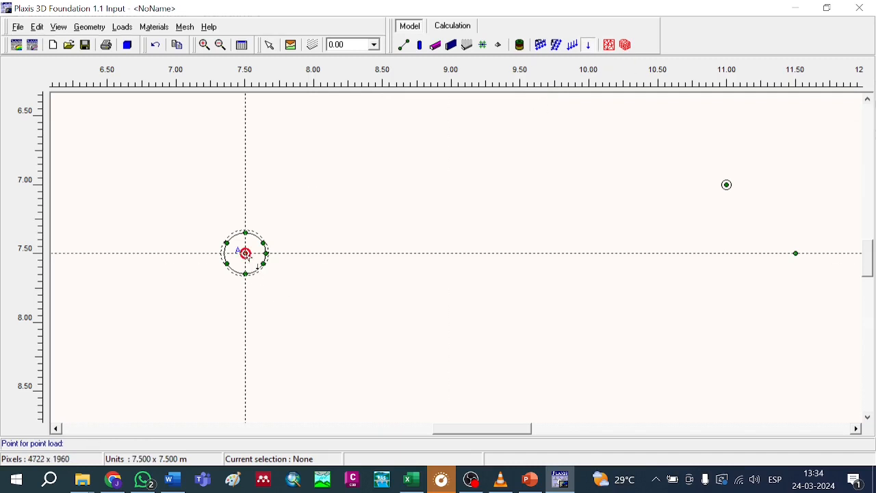
left_click(269, 45)
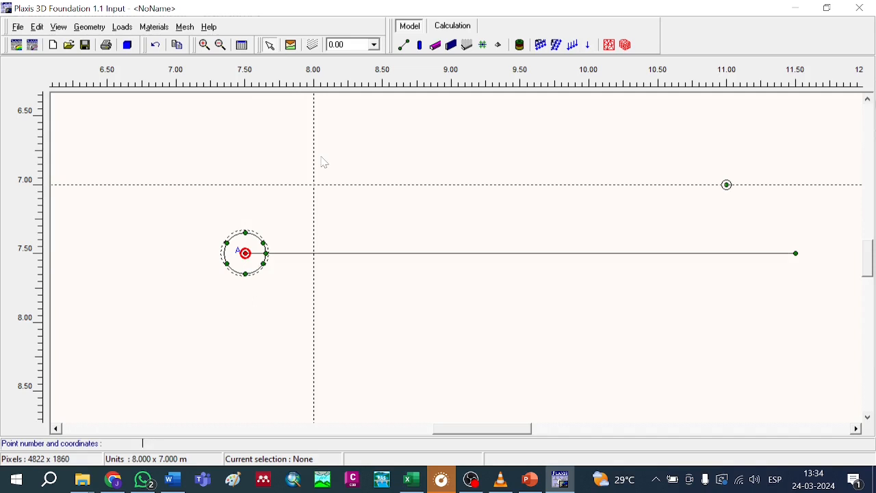
Add a second workplane at Y = -5 m, check the geometry on it, and return to the 0 m workplane
left_click(316, 51)
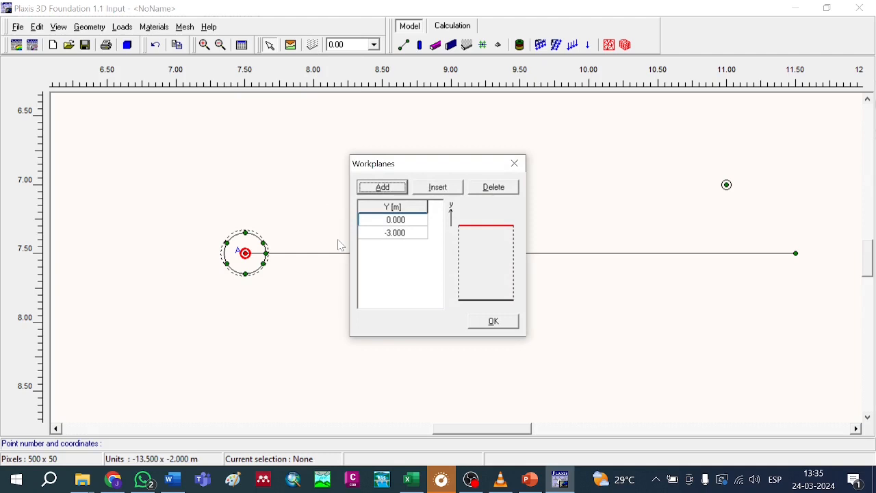
left_click(413, 225)
left_click(409, 238)
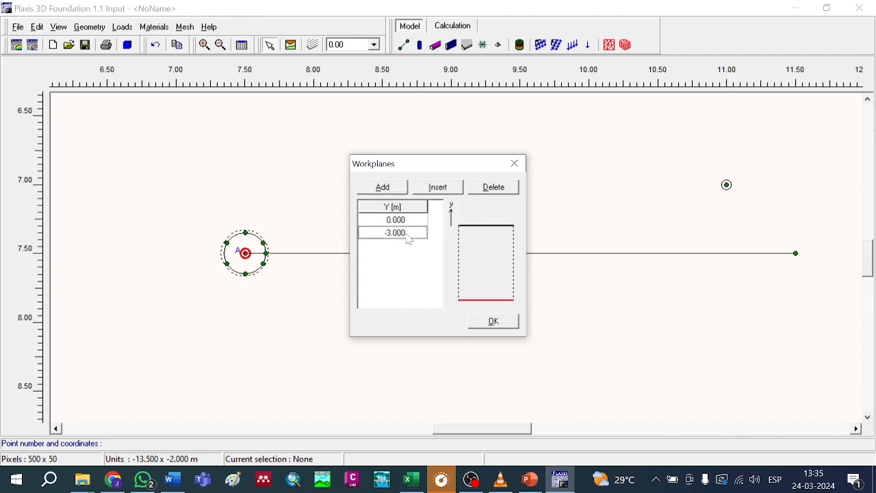
left_click(409, 239)
left_click(392, 231)
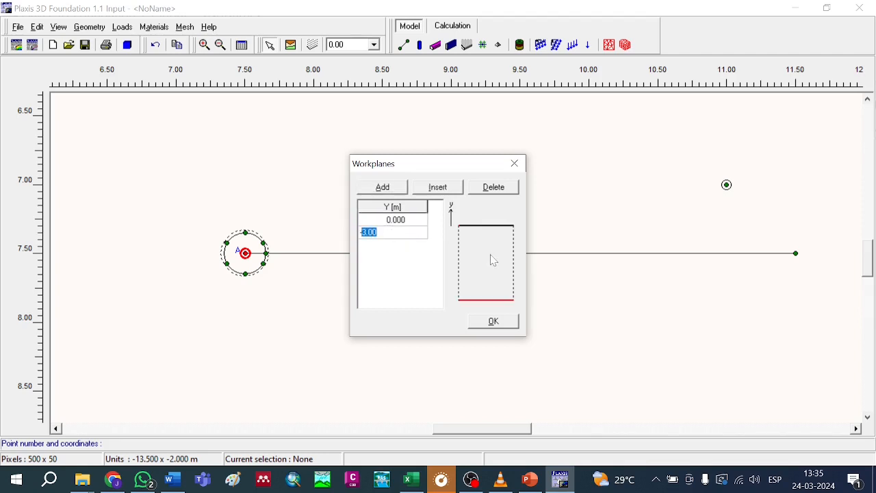
type("-5")
left_click(410, 223)
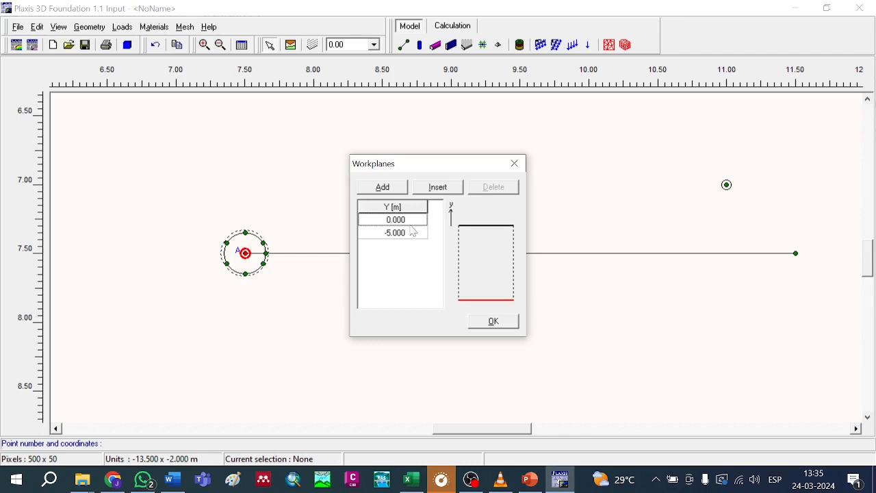
left_click(494, 319)
left_click(375, 45)
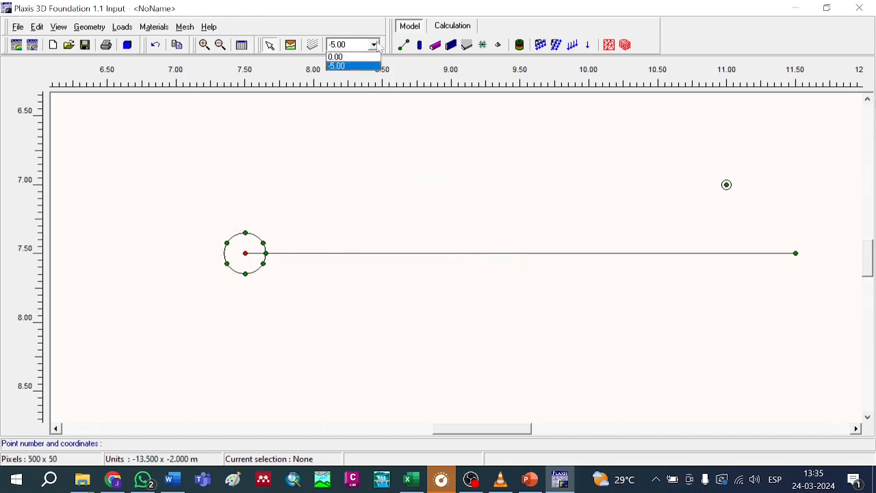
left_click(366, 56)
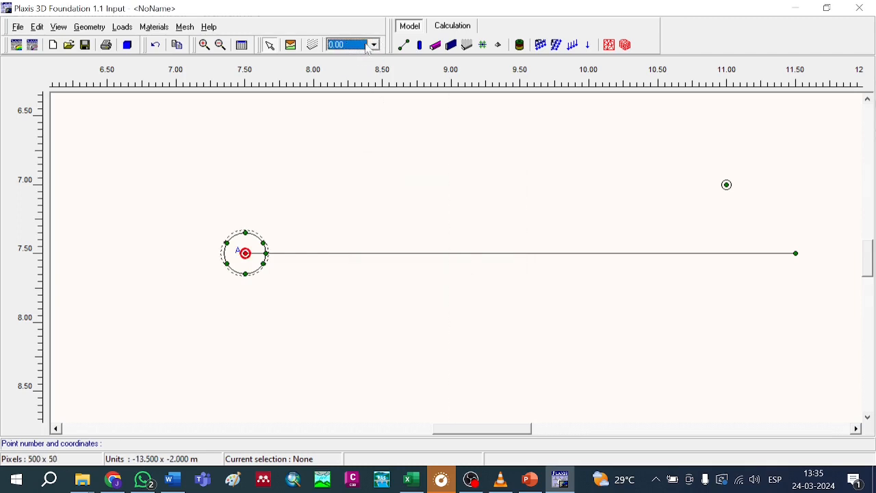
Generate the 2D mesh from the 0 m workplane, then the 3D mesh, and accept both
left_click(366, 45)
left_click(352, 56)
left_click(611, 47)
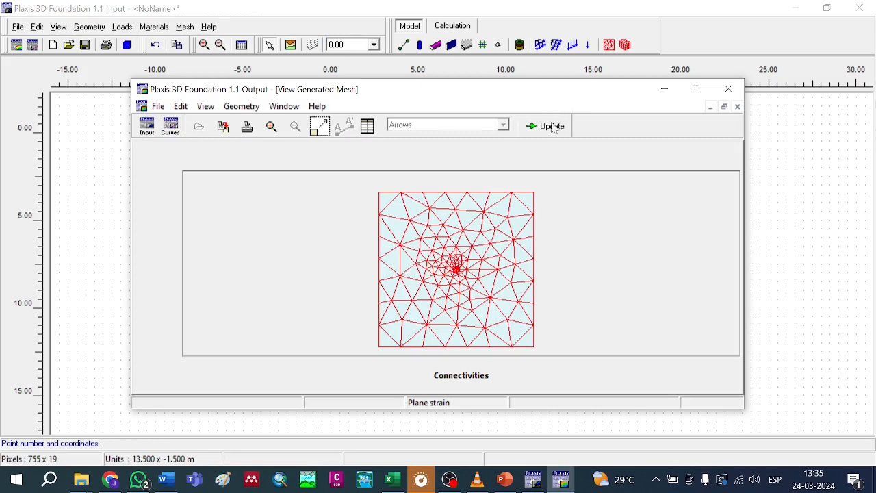
left_click(552, 125)
left_click(625, 45)
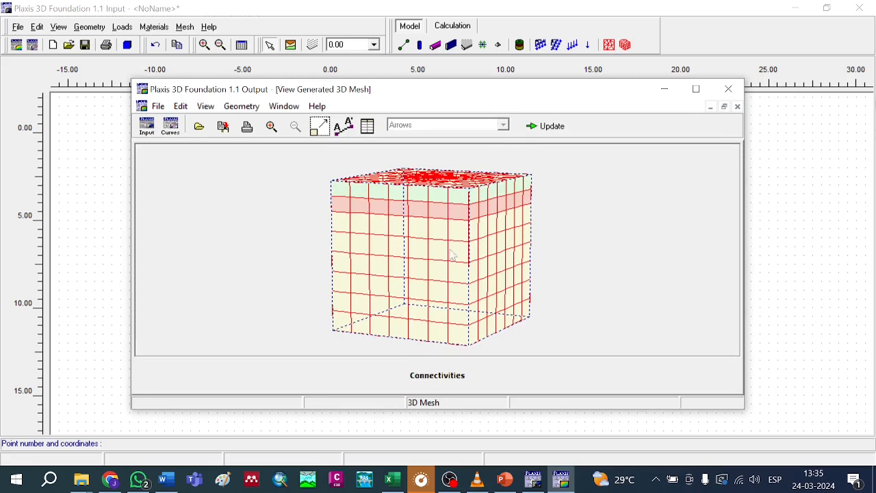
left_click(552, 126)
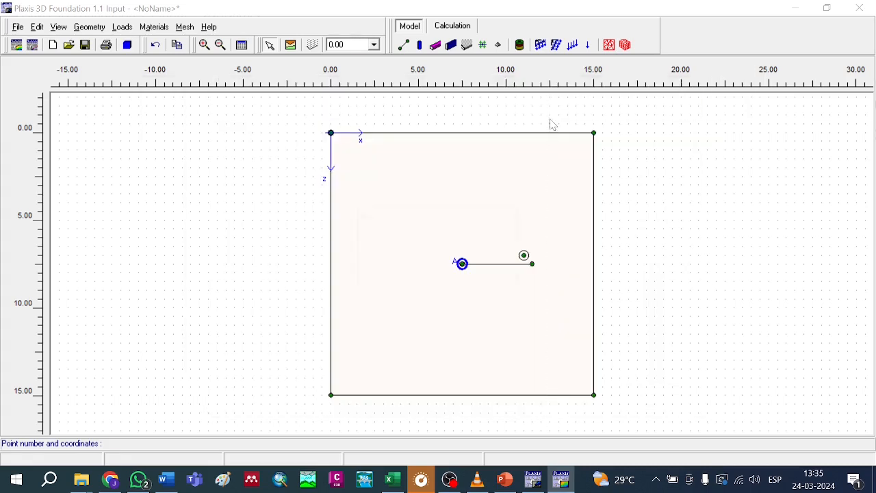
Switch to calculation mode, saving the project as PILOTES
left_click(464, 29)
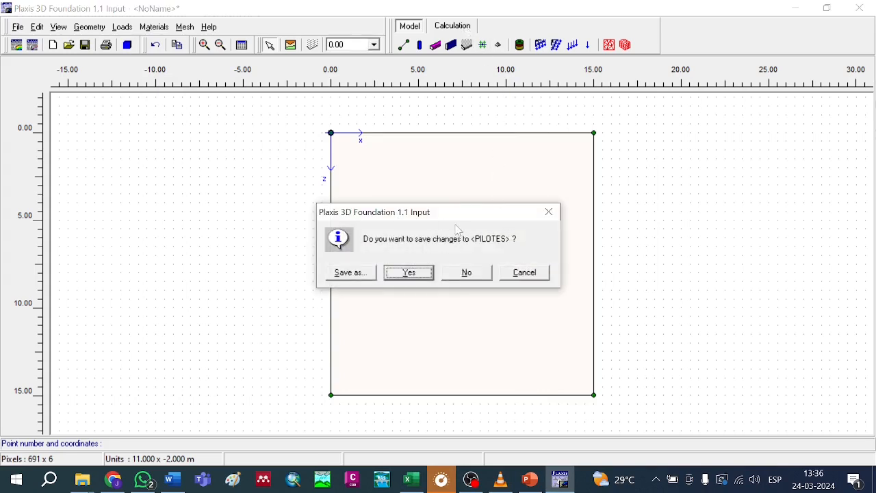
left_click(424, 273)
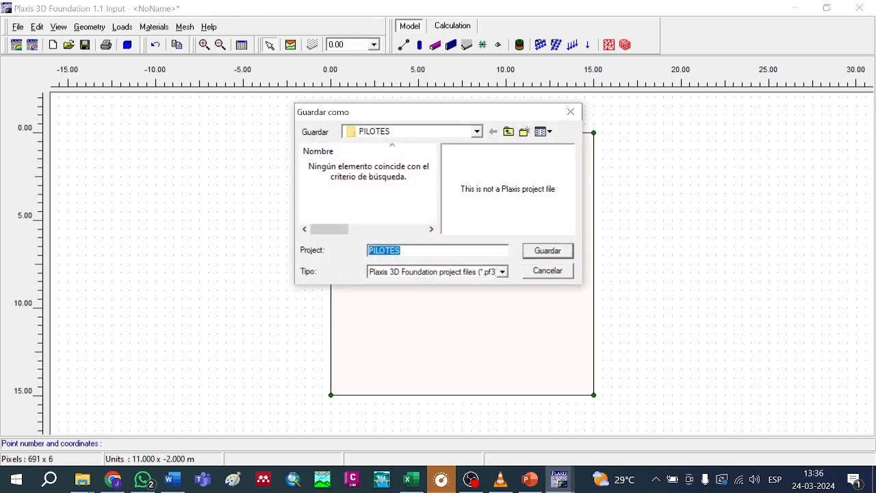
left_click(534, 253)
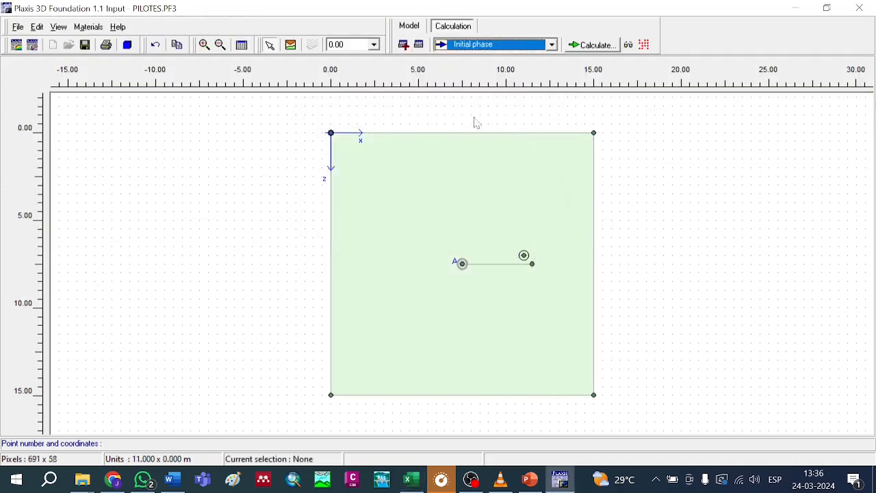
Add a calculation phase after the initial phase and accept the phase list
left_click(420, 44)
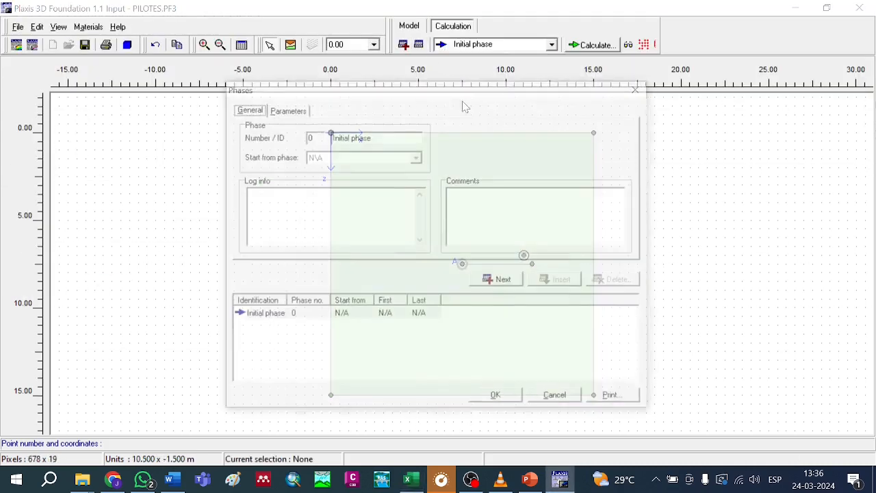
left_click(494, 286)
left_click(518, 400)
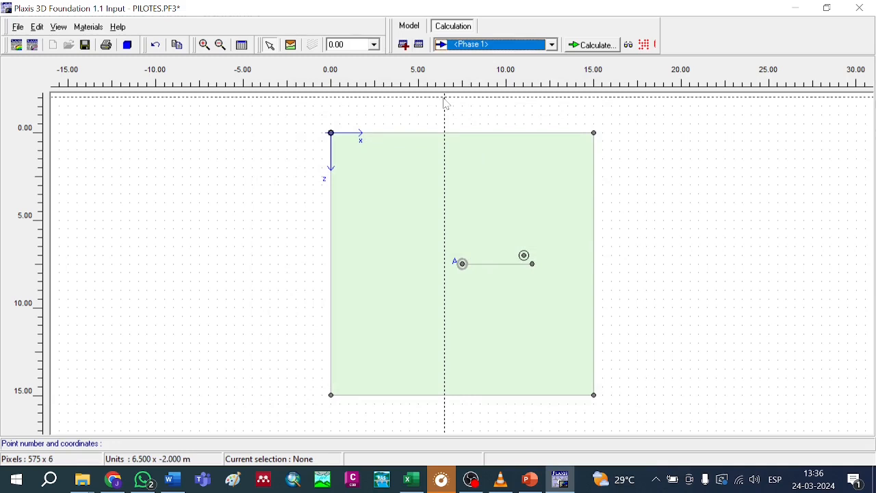
Assign the Lesson 4 3D - Concrete material to the soil below inside the pile circle in Phase 1
left_click_drag(444, 238, 541, 290)
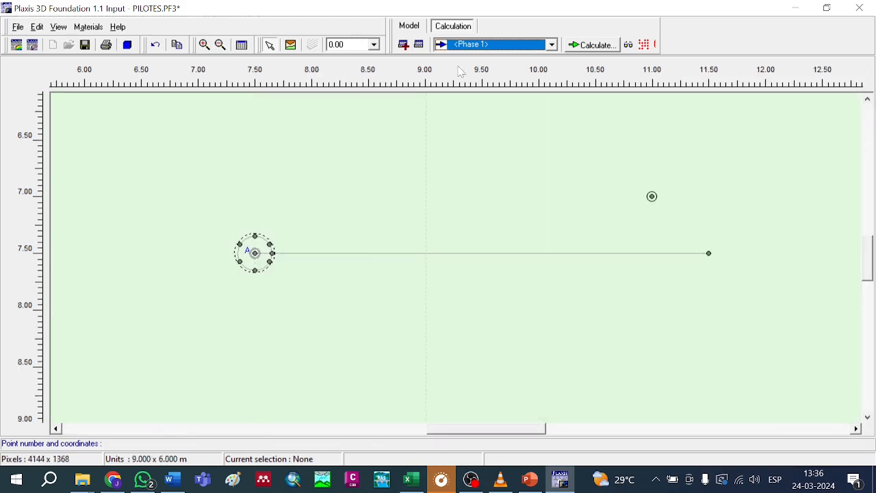
left_click(469, 44)
left_click(473, 71)
double_click(262, 248)
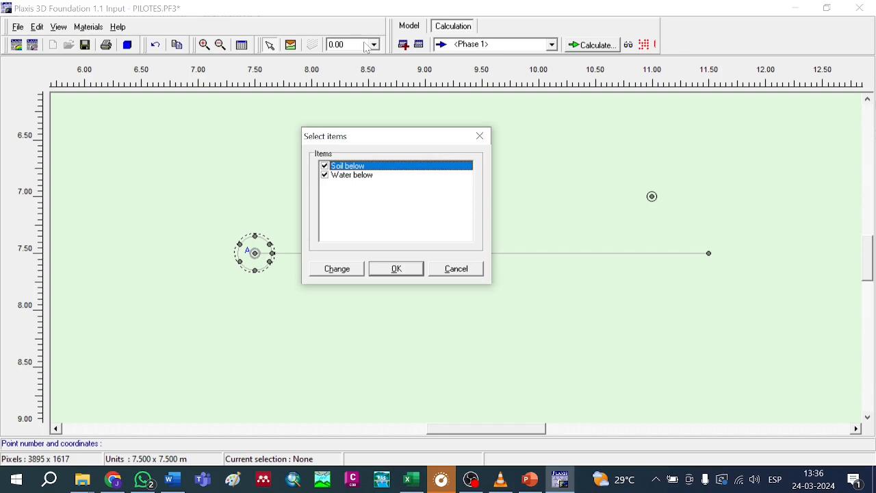
left_click(352, 269)
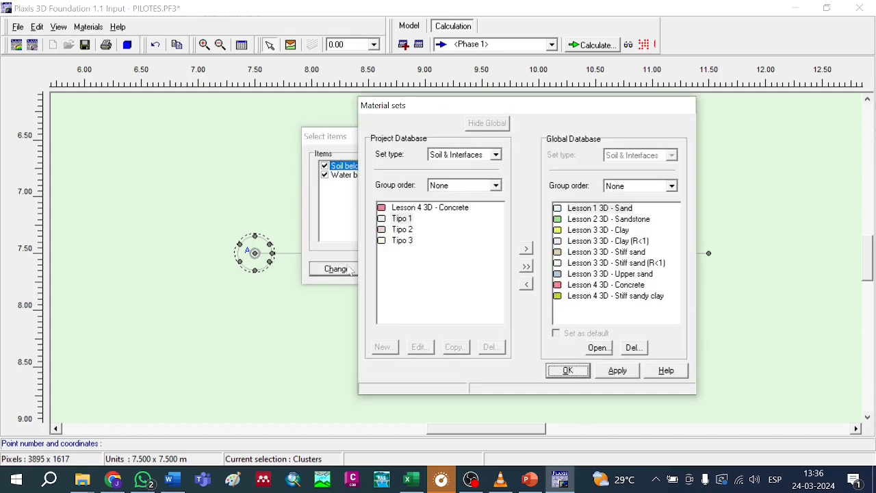
left_click(448, 208)
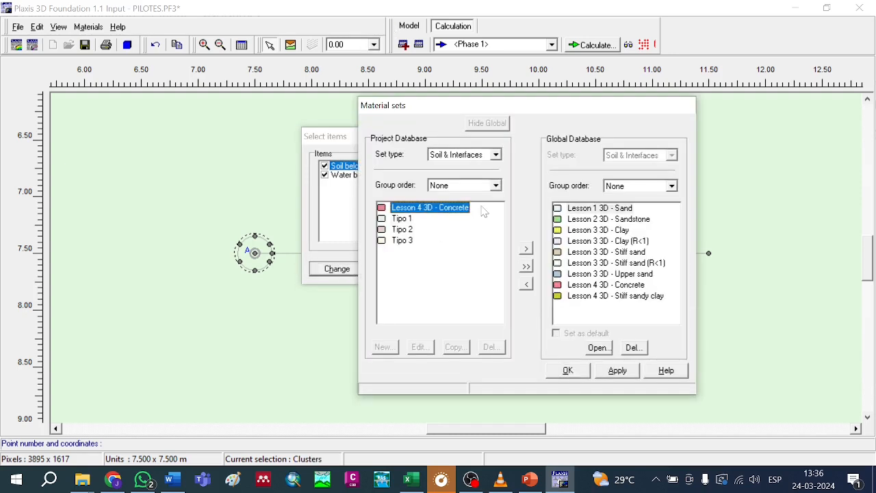
left_click(616, 370)
left_click(567, 371)
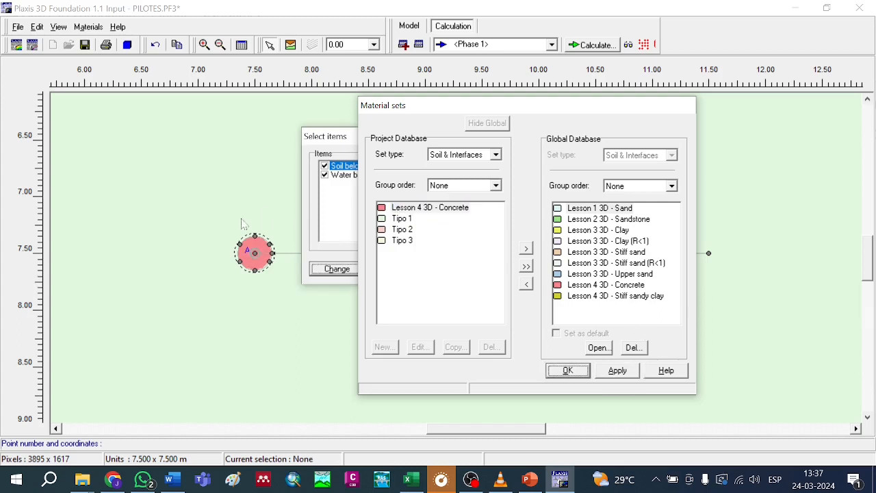
left_click(383, 271)
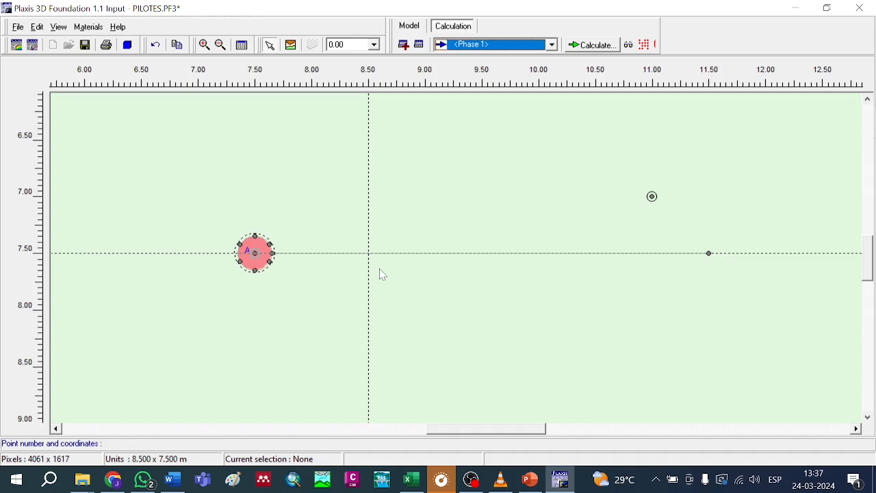
Select the mesh node at the pile centre on the 0 m plane as the curve point
left_click(642, 47)
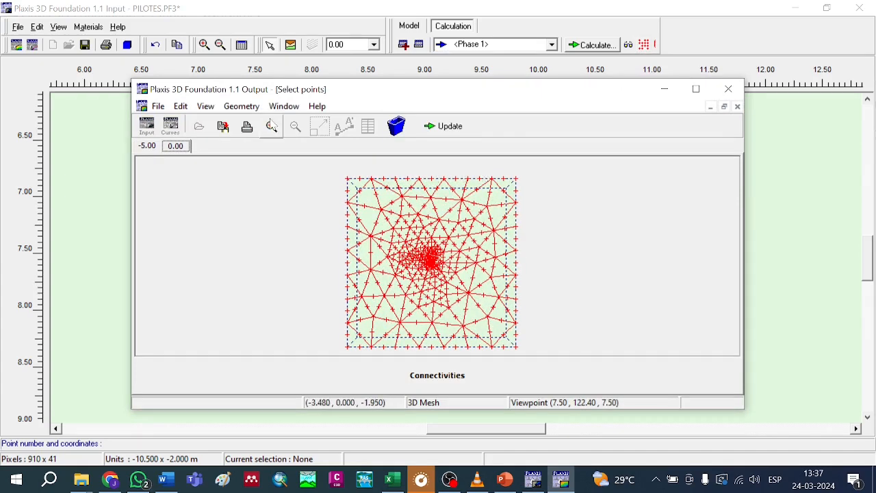
left_click(272, 126)
left_click_drag(431, 258, 449, 267)
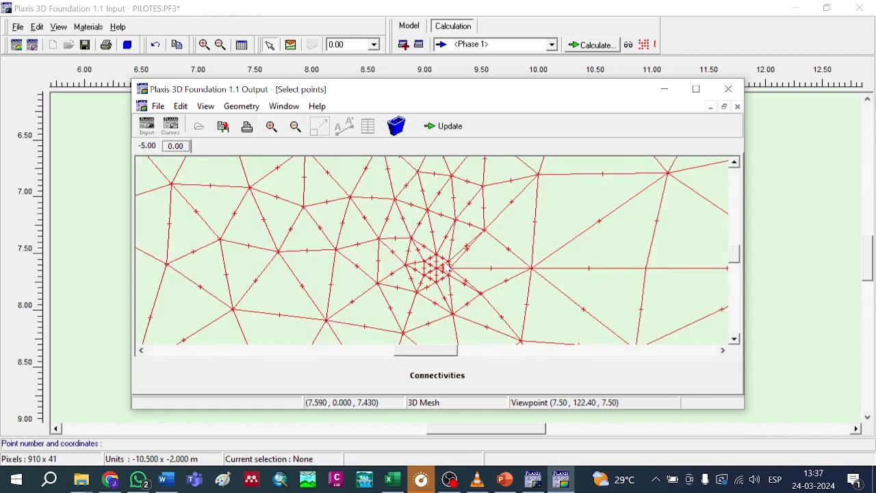
left_click(272, 126)
left_click_drag(418, 250, 454, 288)
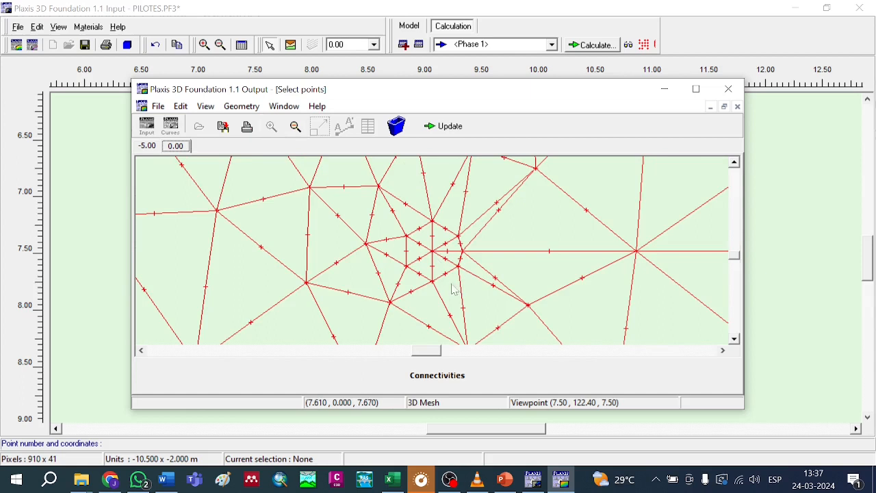
left_click(433, 252)
left_click(445, 126)
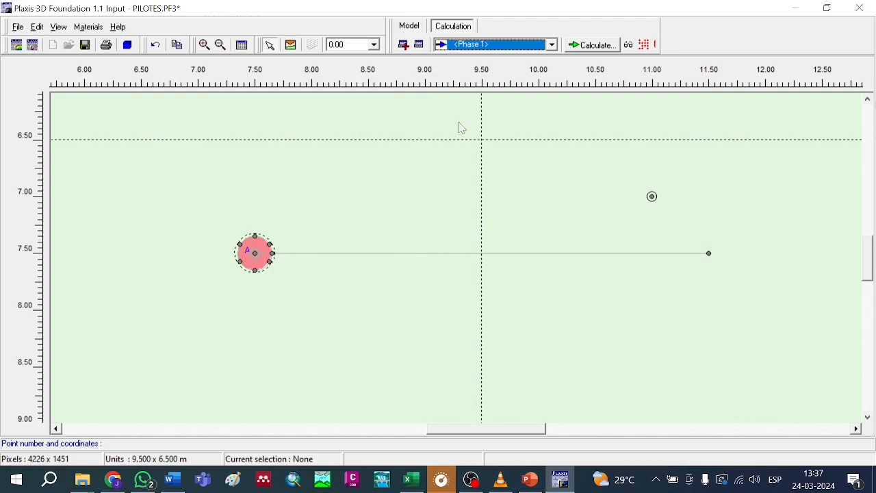
Activate the point load at the pile centre in Phase 1 and open its load values
left_click(466, 45)
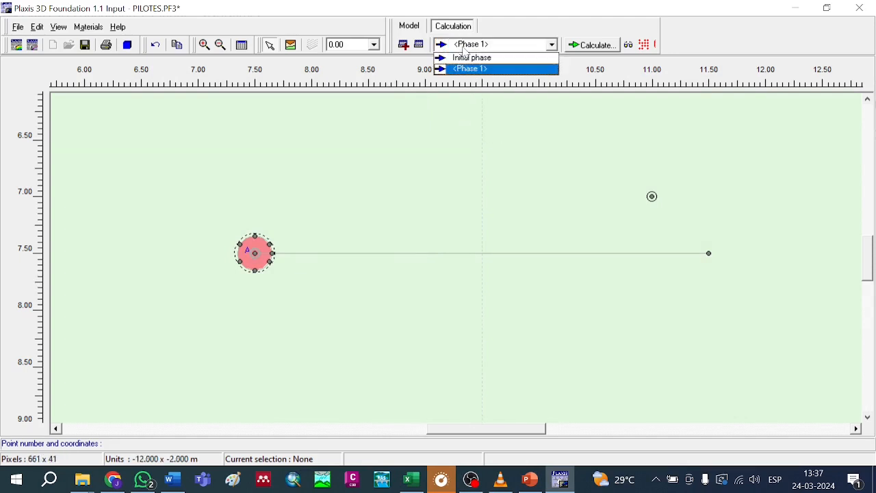
left_click(469, 69)
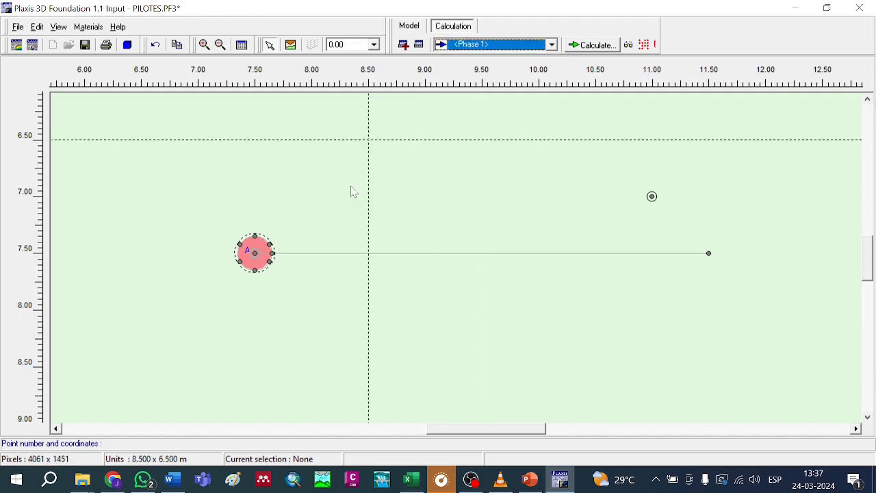
double_click(255, 254)
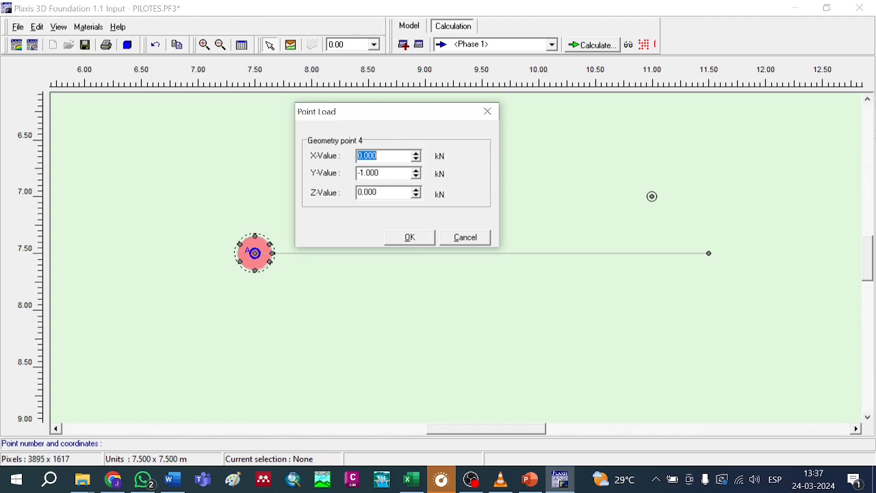
key("Tab")
left_click(379, 173)
key("shift+Left")
key("shift+Left")
key("shift+Left")
key("shift+Left")
key("shift+Left")
left_click(379, 172)
key("shift+Tab")
left_click(386, 156)
Switch to Excel and enter a 0.3 m diameter and 5 m length in the PILOTES table
left_click(411, 479)
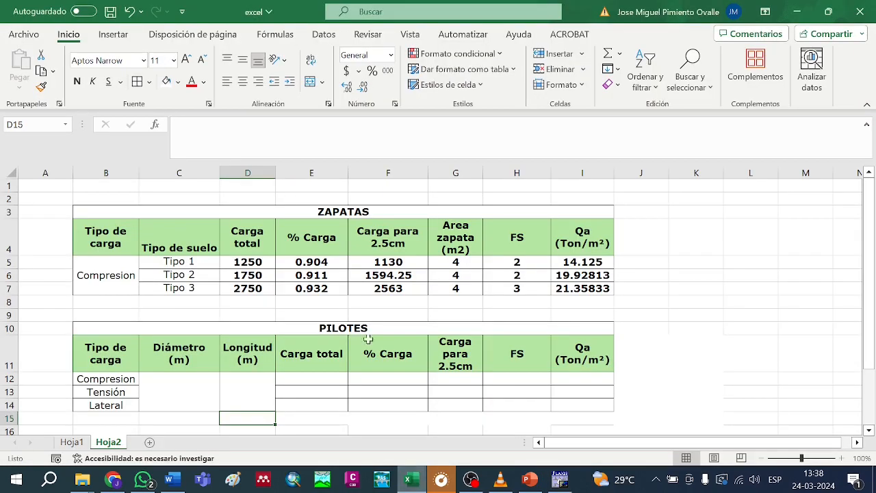
scroll(195, 308, "down", 1)
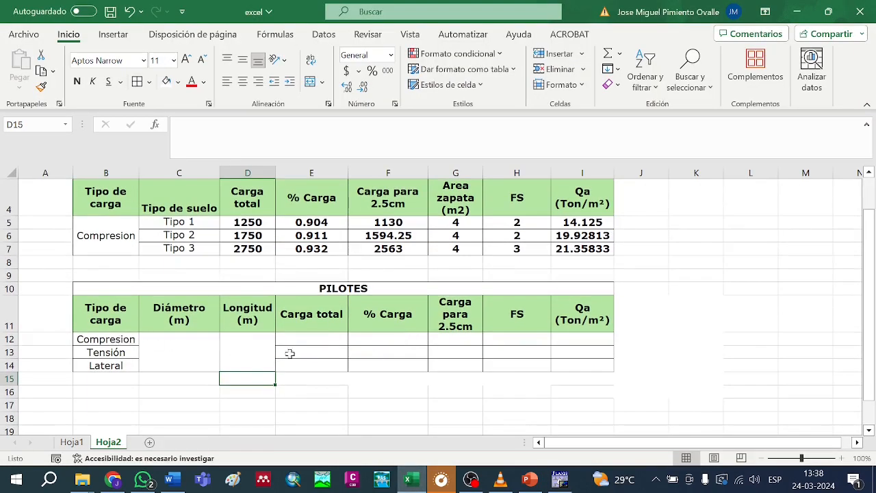
left_click_drag(304, 342, 516, 340)
left_click_drag(336, 363, 465, 349)
left_click(324, 392)
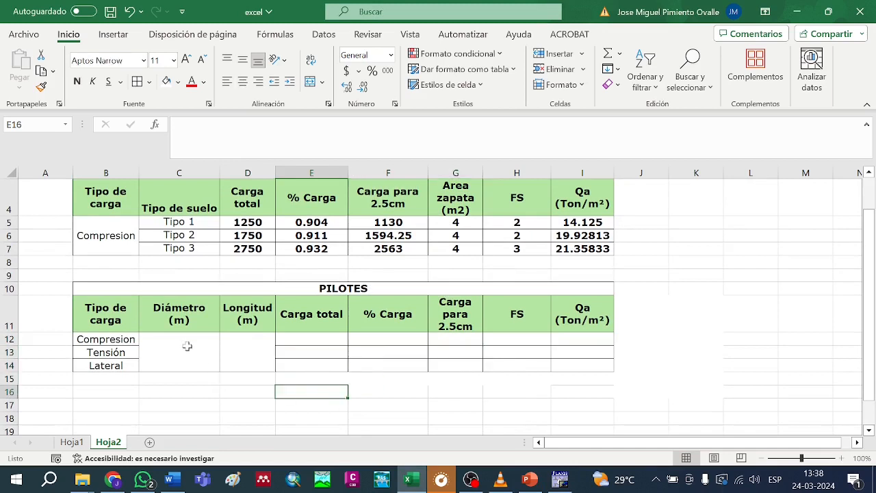
left_click(187, 346)
type("0.")
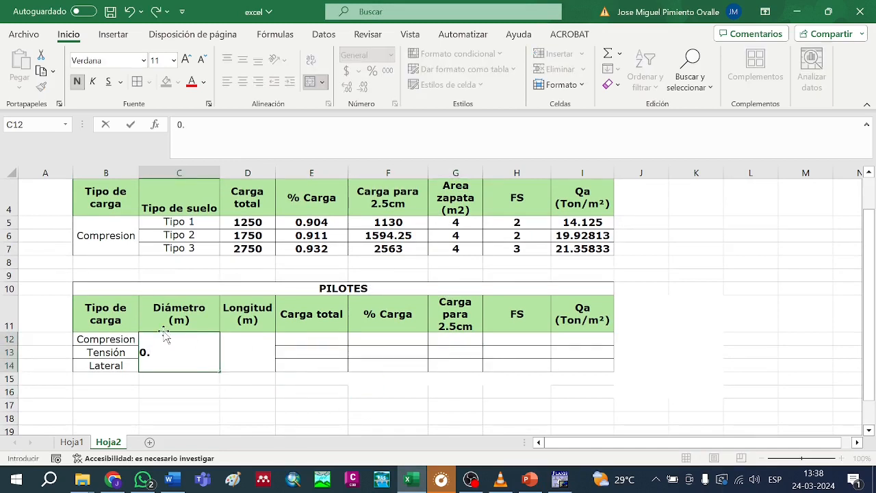
type("3")
key("Tab")
type("5")
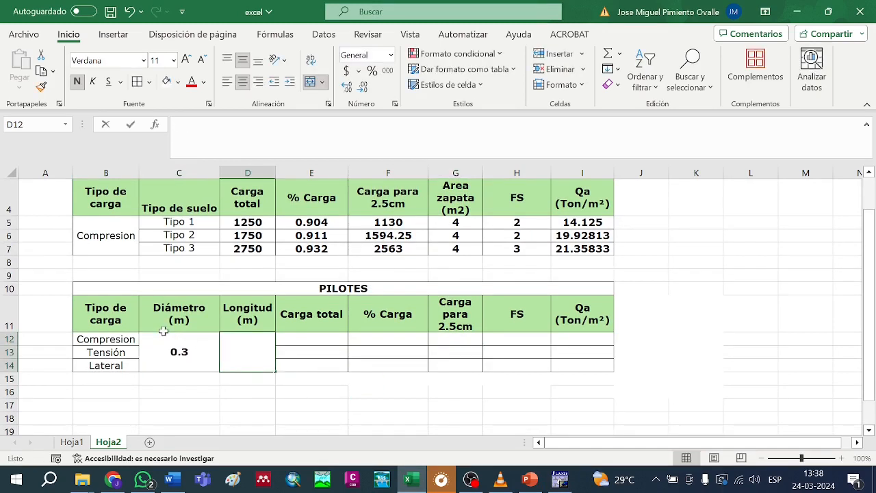
key("Return")
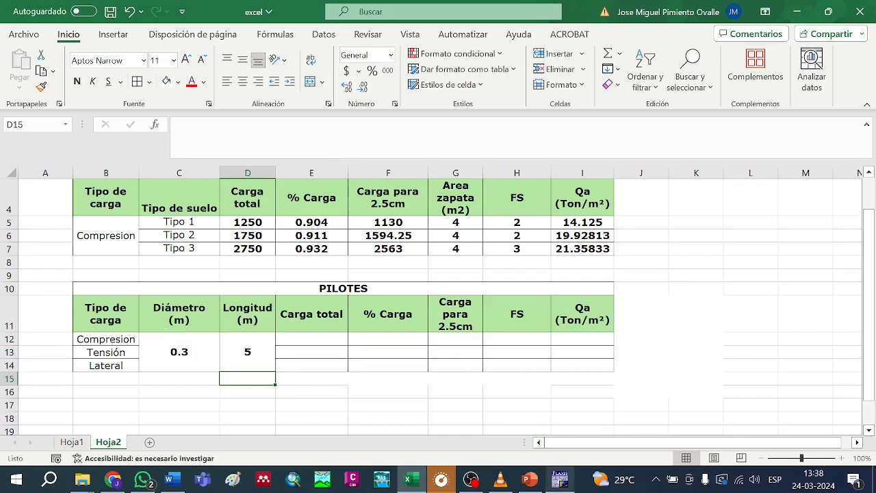
Return to Plaxis and set the Phase 1 point load to 100 kN downward in the Y direction
left_click(560, 479)
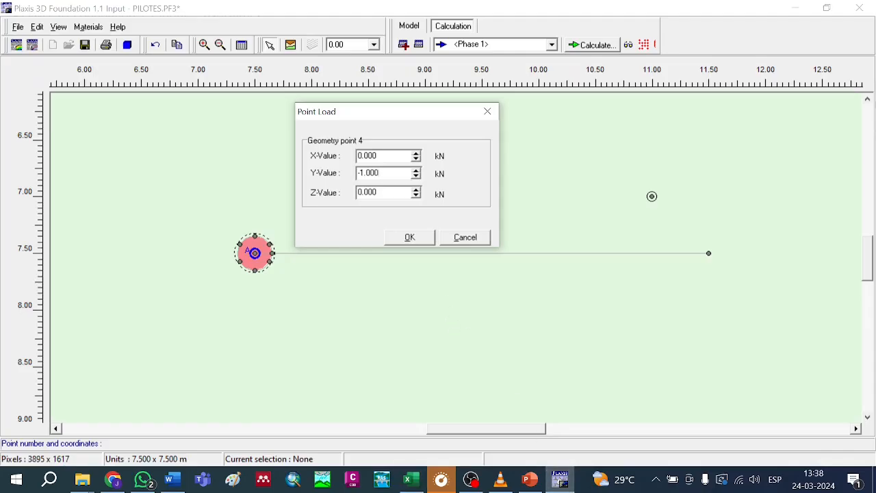
key("shift+Left")
key("shift+Left")
key("shift+Left")
key("shift+Left")
key("shift+Left")
type("100")
left_click(405, 238)
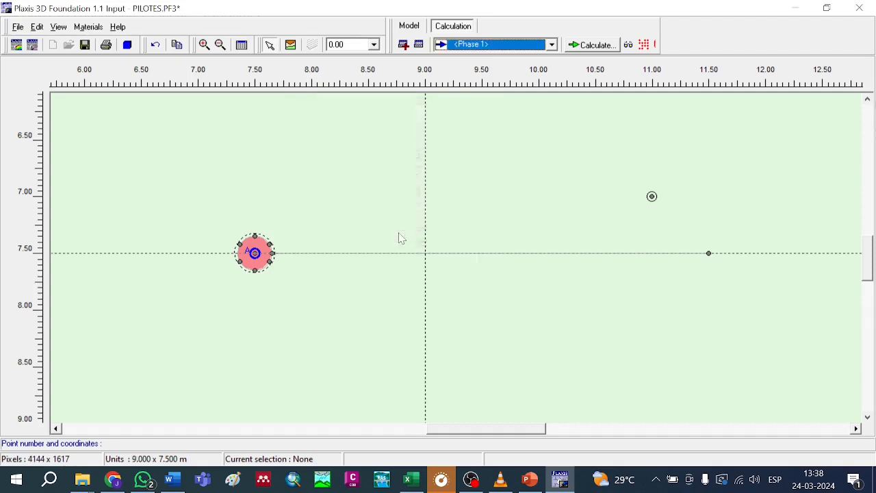
Set the Y-value of the pile centre's point load to 0 kN in the initial phase
left_click(472, 44)
left_click(471, 58)
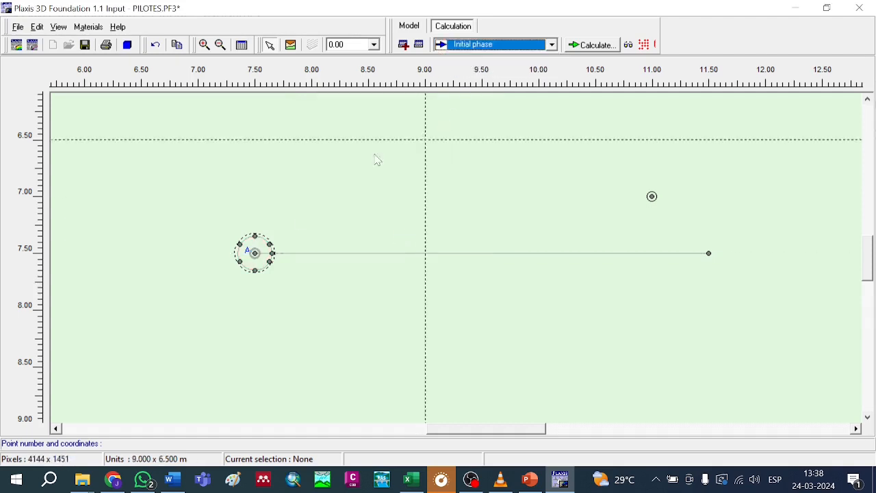
double_click(255, 253)
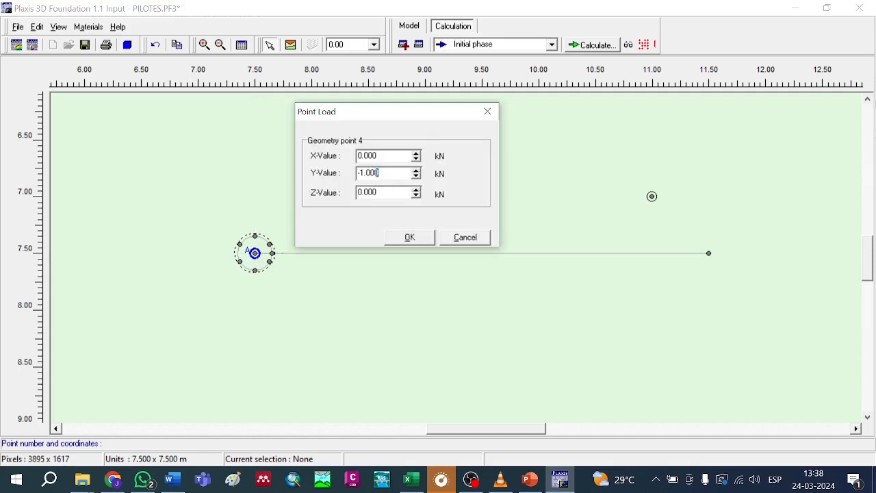
left_click_drag(380, 173, 324, 166)
type("0")
left_click(405, 238)
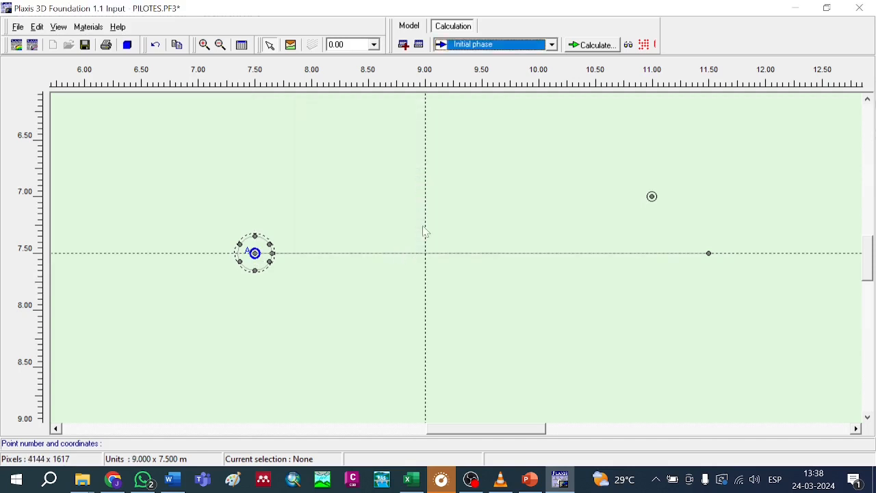
Preview the 3D model for the initial phase and Phase 1 to check the pile's point load
left_click(628, 45)
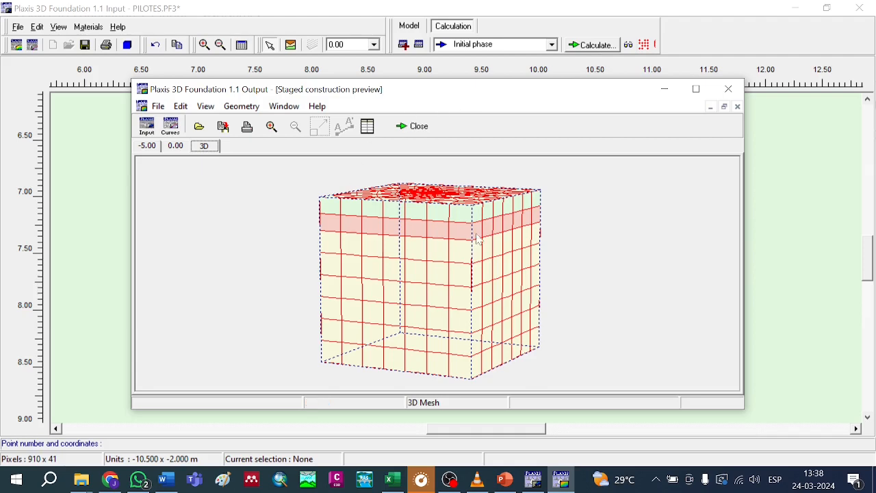
left_click(729, 89)
left_click(514, 45)
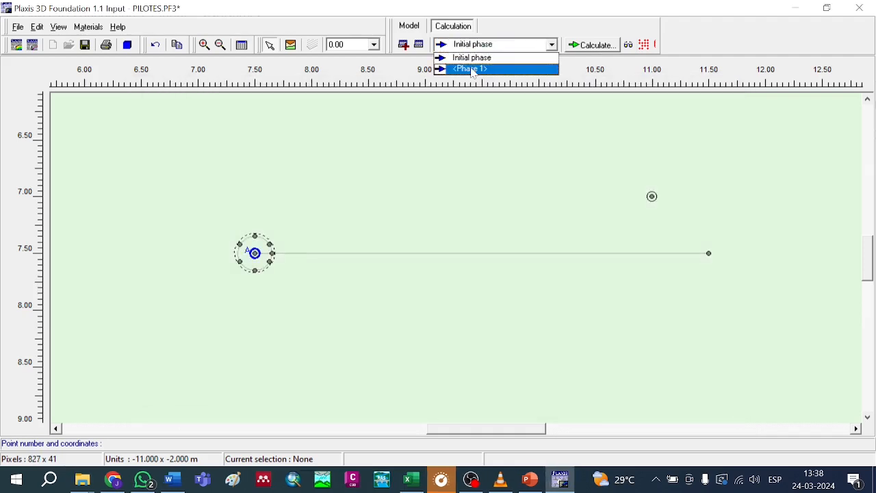
left_click(479, 68)
left_click(628, 46)
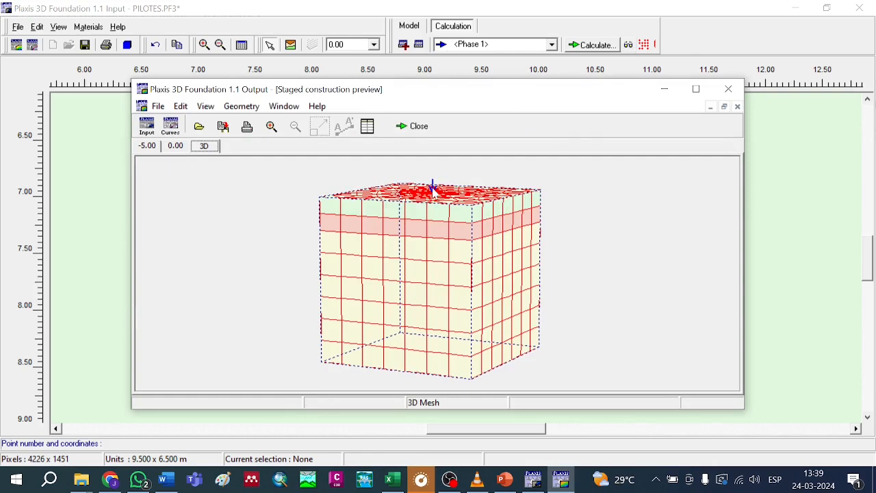
Inspect the pile's point load in the 3D preview, close it, and calculate Phase 1
left_click_drag(432, 185, 437, 190)
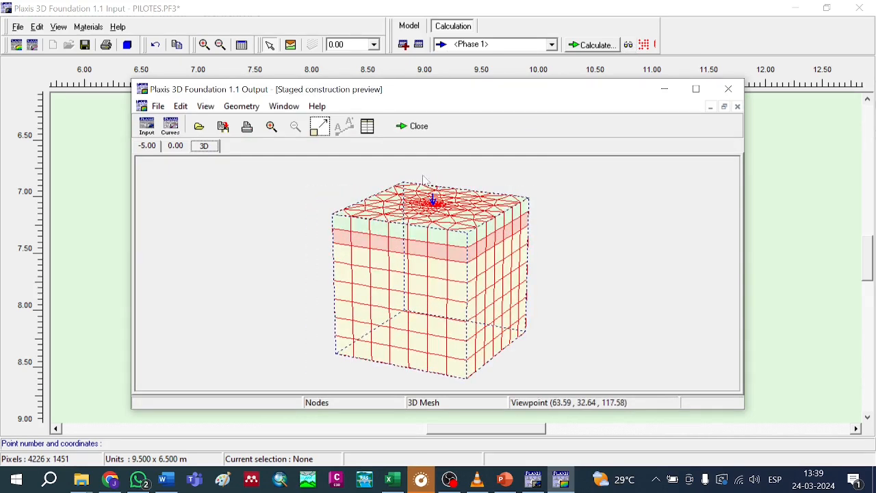
left_click(413, 126)
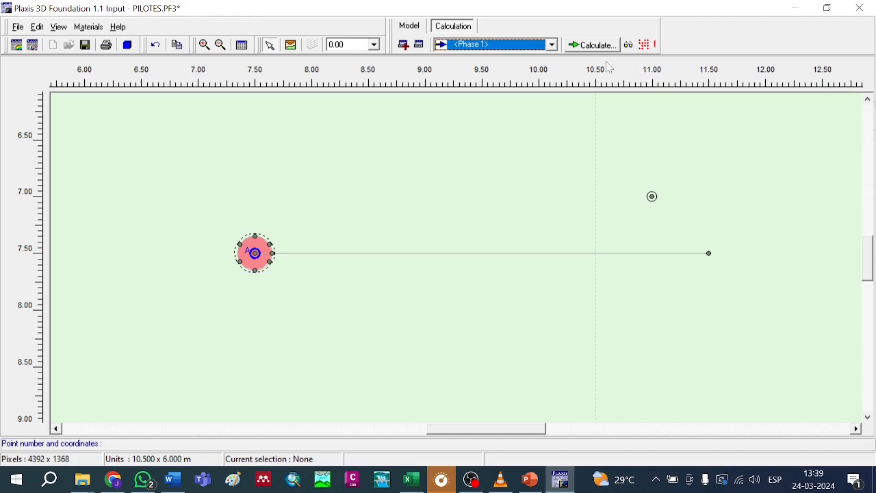
left_click(592, 45)
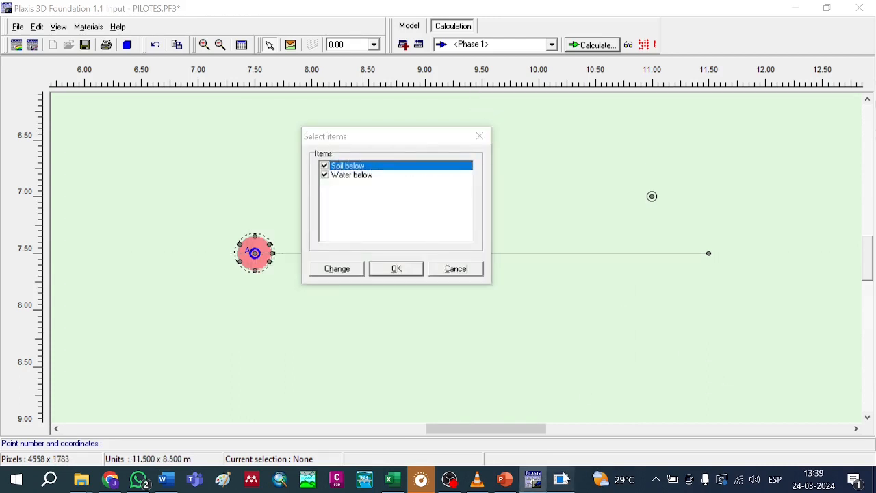
left_click(396, 268)
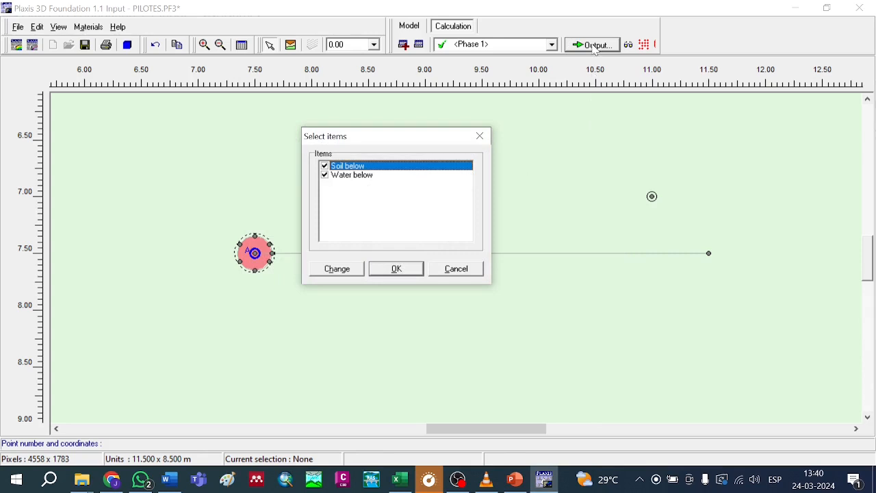
left_click(486, 140)
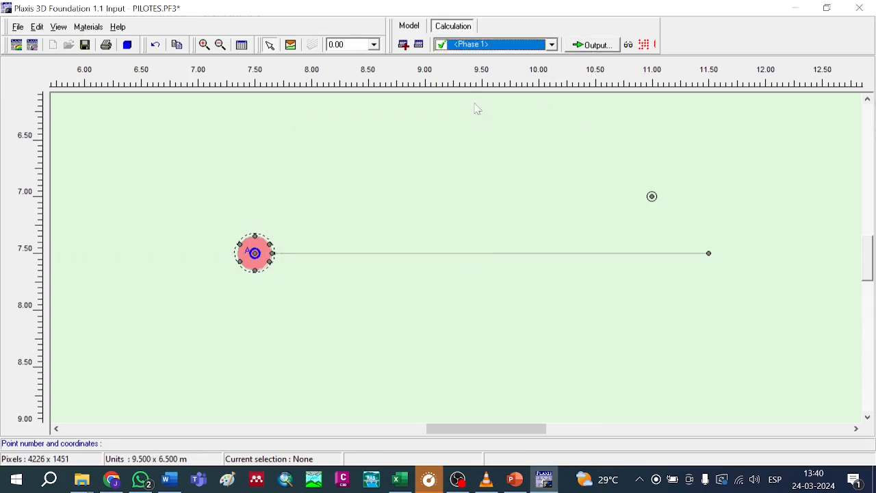
View the deformed mesh from the Phase 1 results and check the point load values at the pile centre
left_click(587, 46)
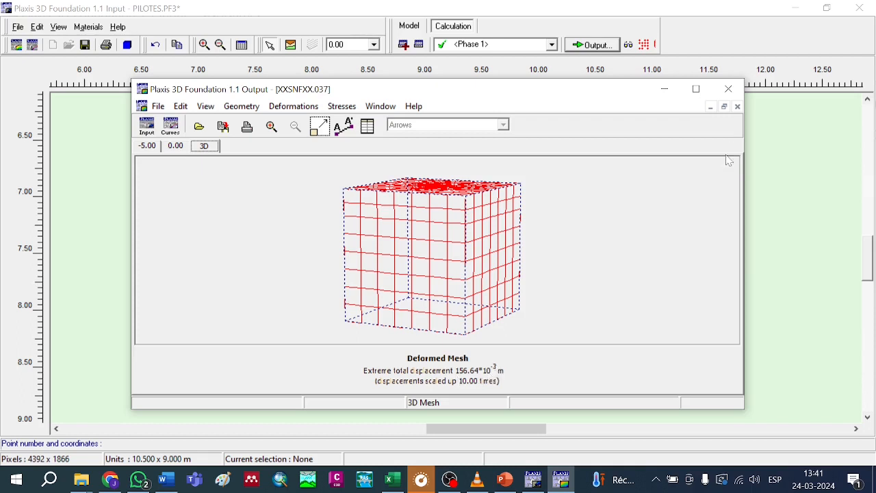
left_click(728, 89)
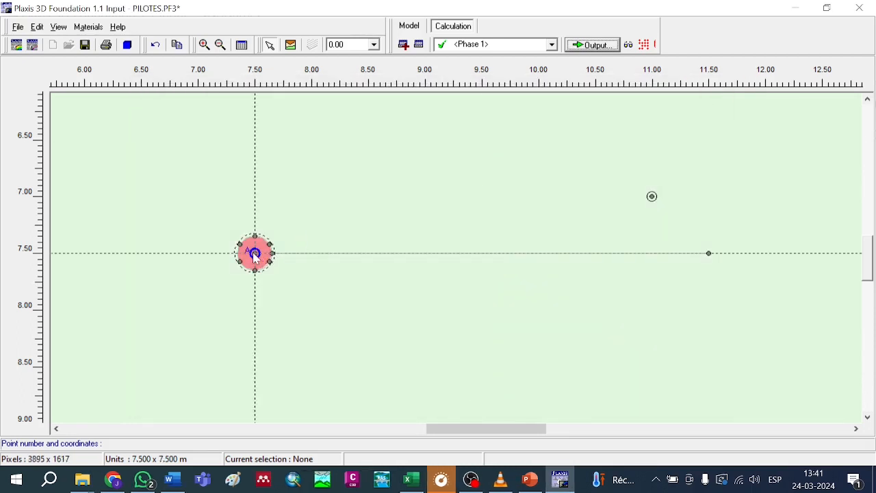
double_click(255, 254)
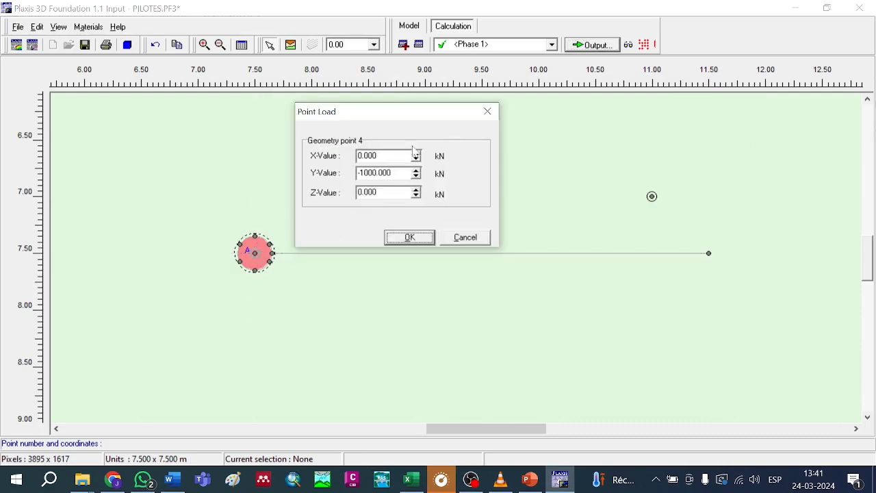
left_click(487, 111)
Switch to Excel and enter 1000 as the Carga total of the Compresion row in the PILOTES table
left_click(410, 479)
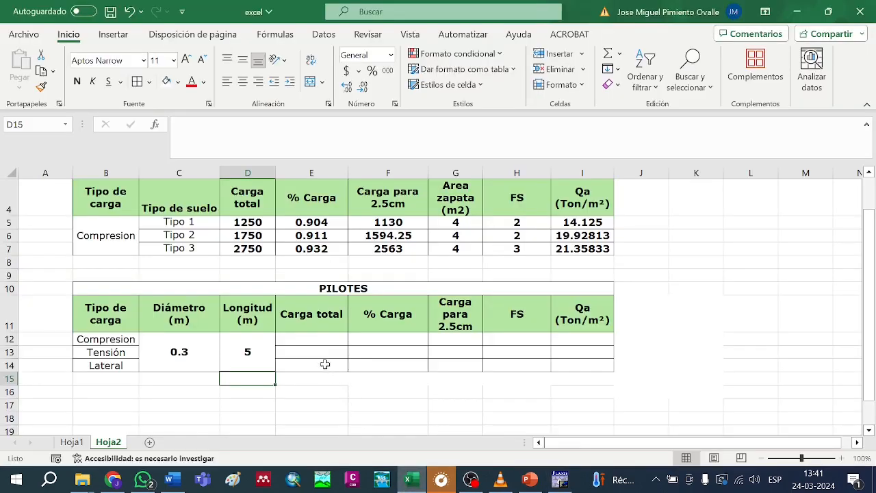
left_click(314, 338)
type("100")
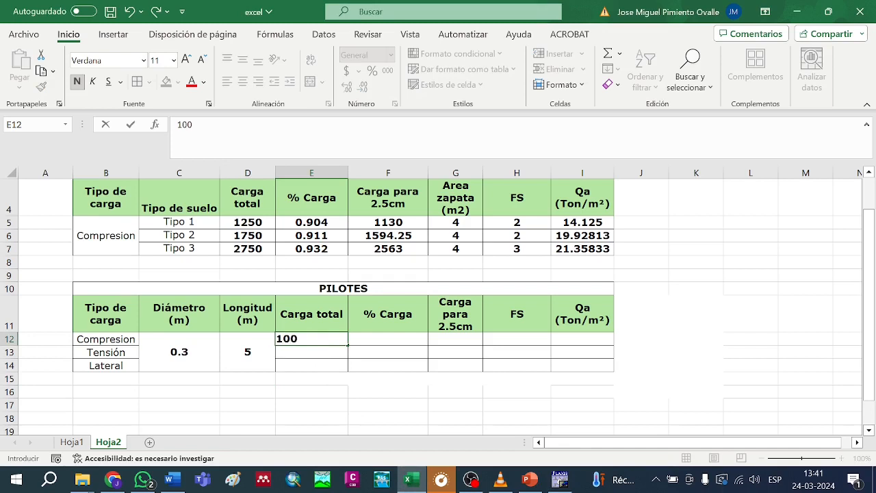
type("0")
key("Return")
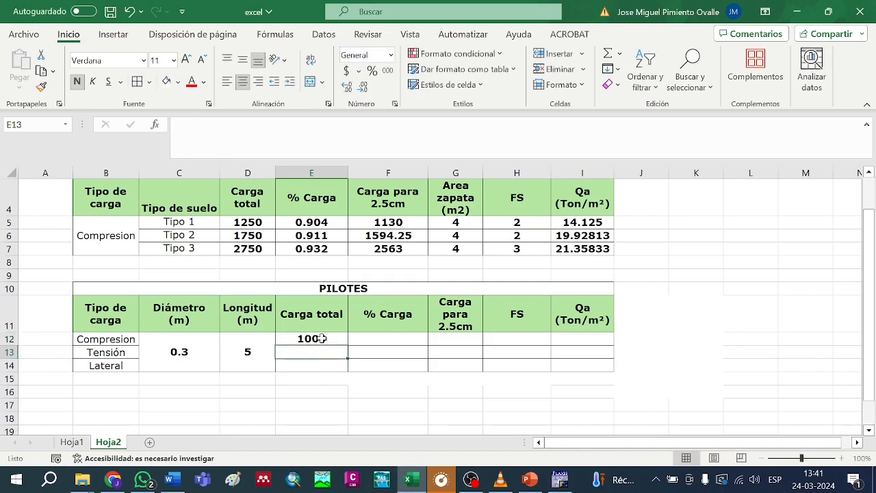
Return to Plaxis, save the PILOTES project and open the Curves program
left_click(561, 478)
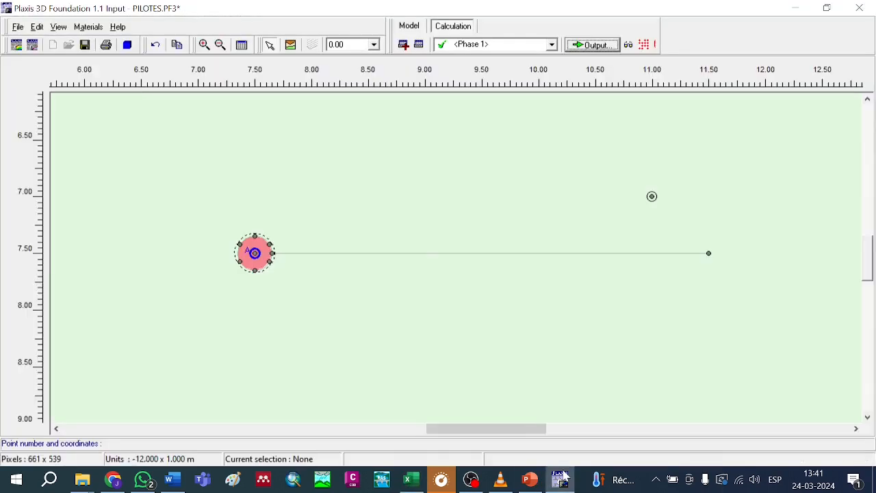
left_click(85, 45)
left_click(33, 45)
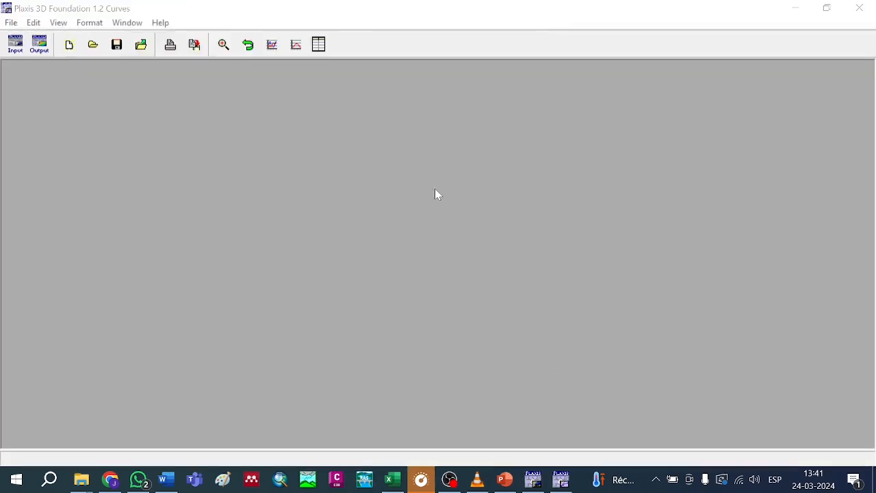
Generate a new curve from the PILOTES project in the desktop's PILOTES folder, plotting Sum-Mstage against displacement |U| at point A
left_click(407, 315)
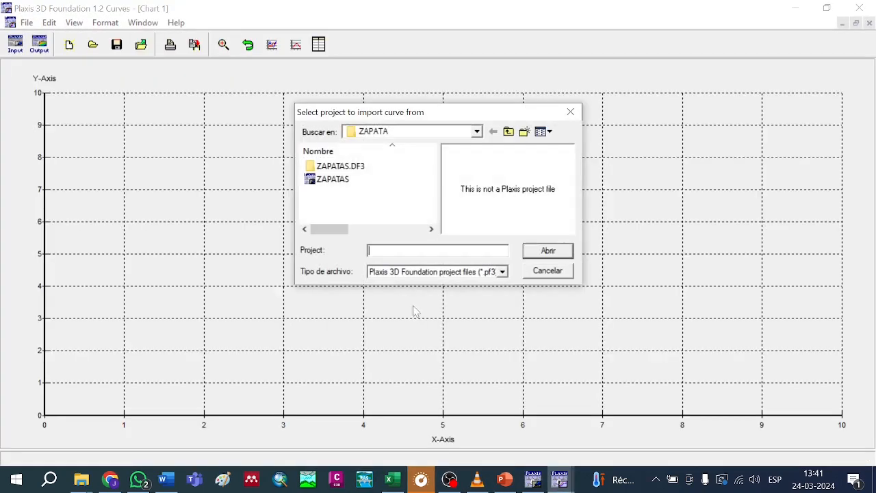
left_click(474, 131)
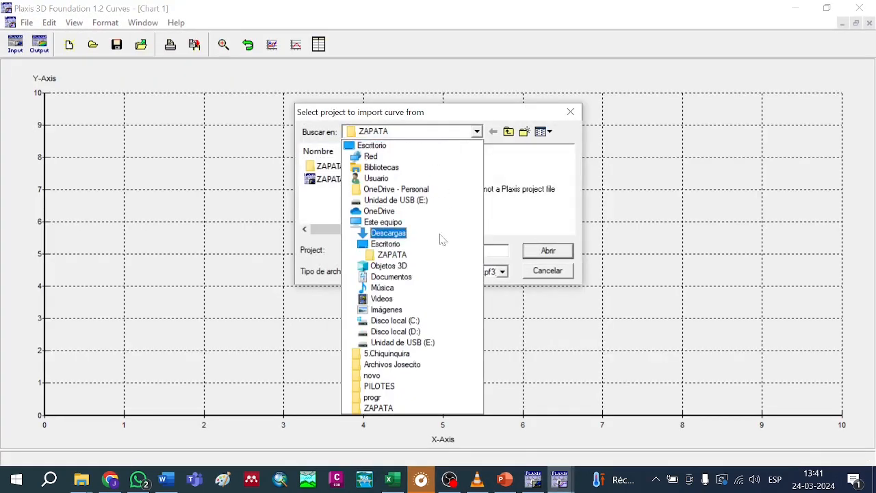
left_click(409, 245)
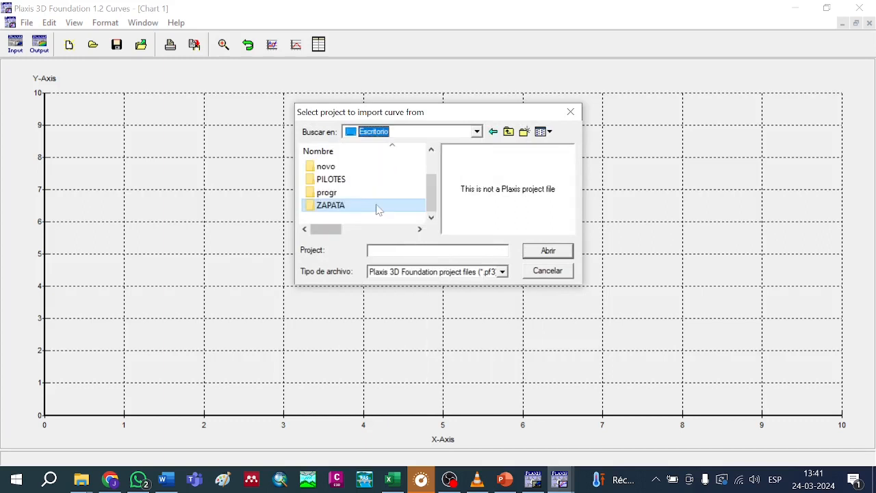
double_click(349, 182)
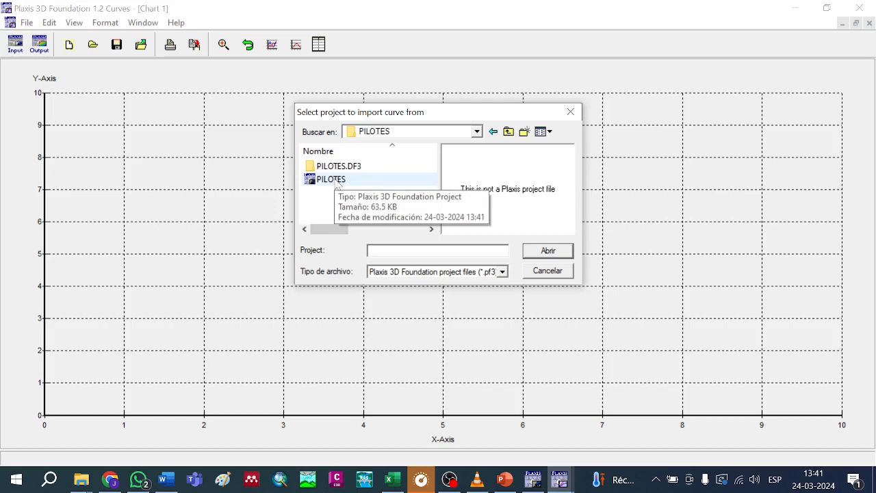
double_click(336, 184)
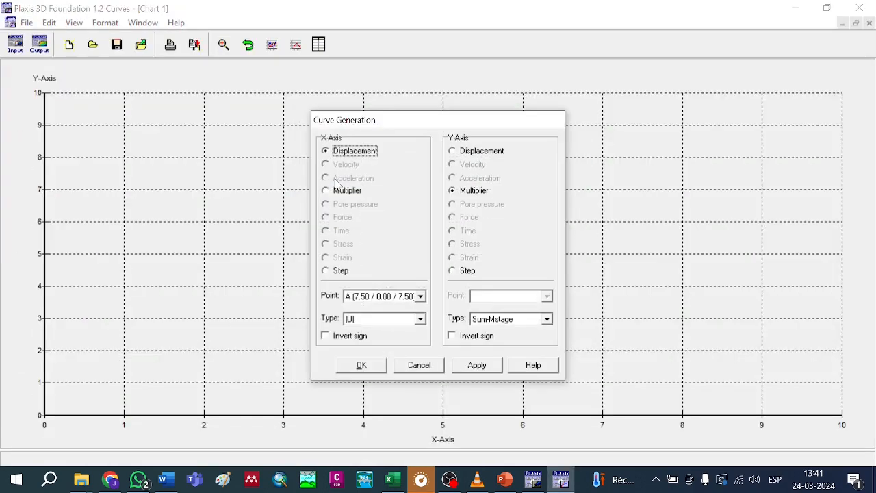
left_click(362, 364)
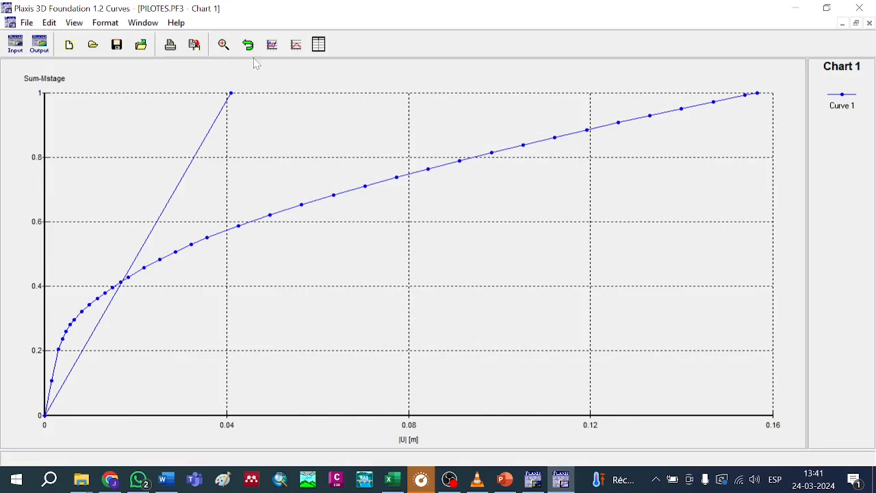
Set the chart's X-axis scaling to manual with a maximum of 0.030
left_click(272, 56)
left_click(320, 210)
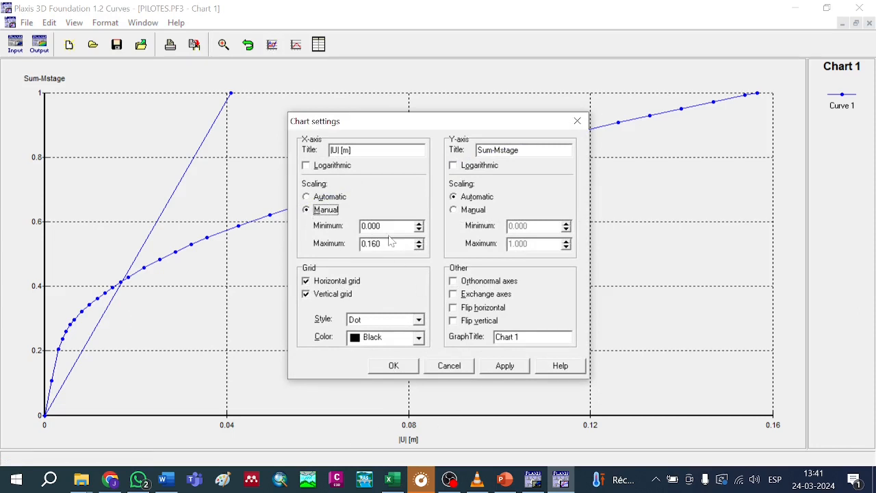
left_click(380, 244)
left_click(504, 365)
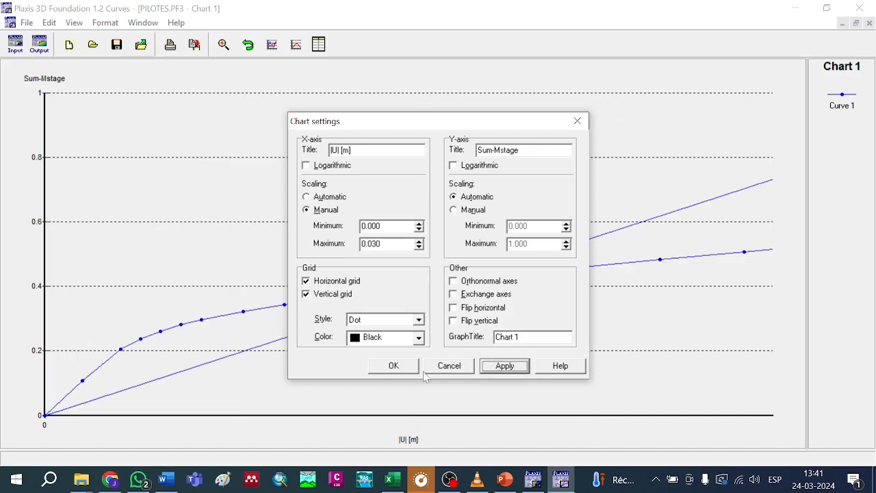
left_click(399, 371)
left_click(272, 44)
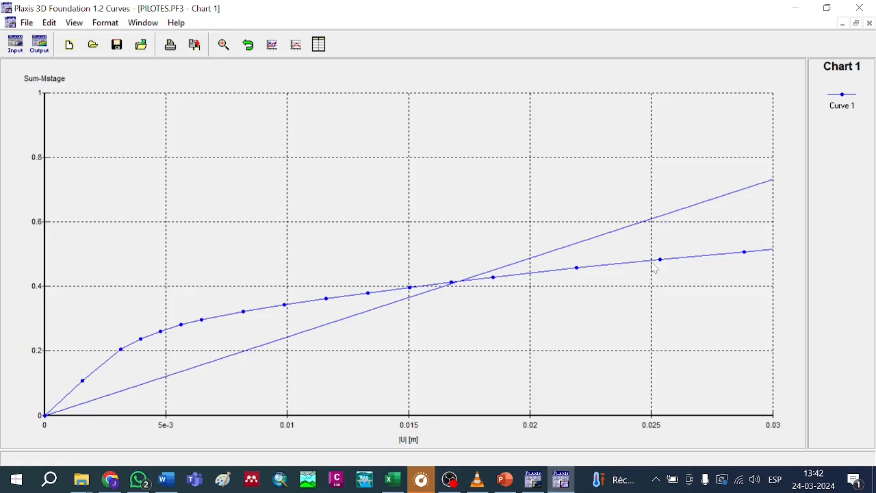
Read the curve's multiplier at 0.025 m displacement, switch to Excel and enter 0.478 as the Compresion pile's % Carga
mouse_move(652, 267)
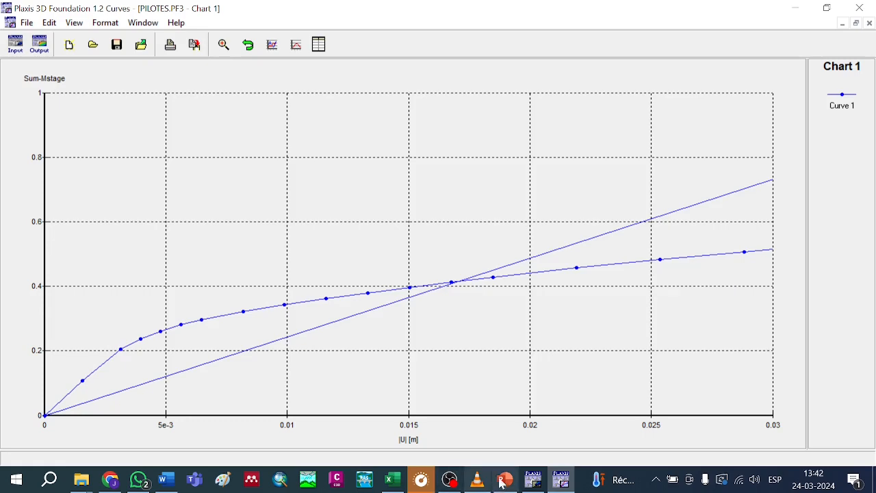
left_click(402, 482)
left_click(379, 340)
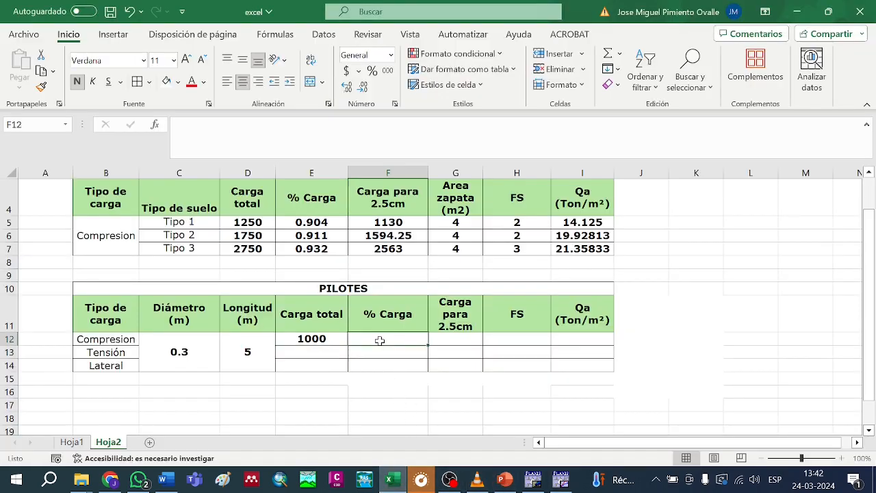
type("0.478")
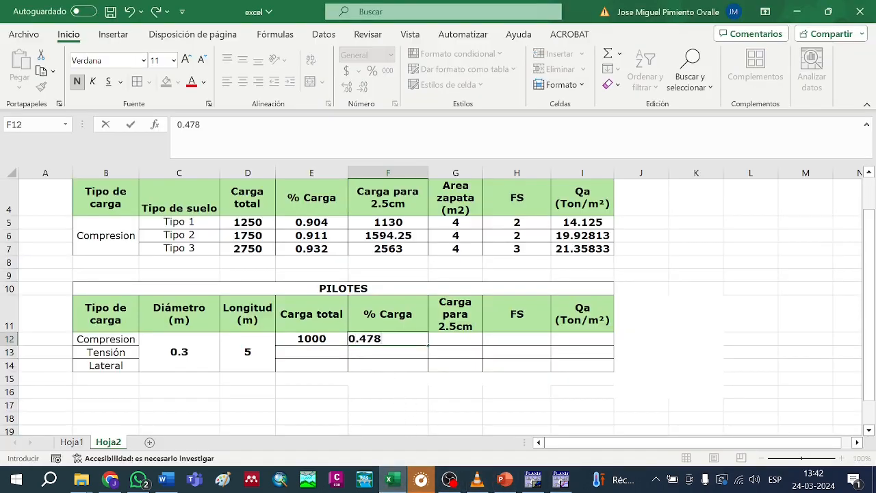
key("Return")
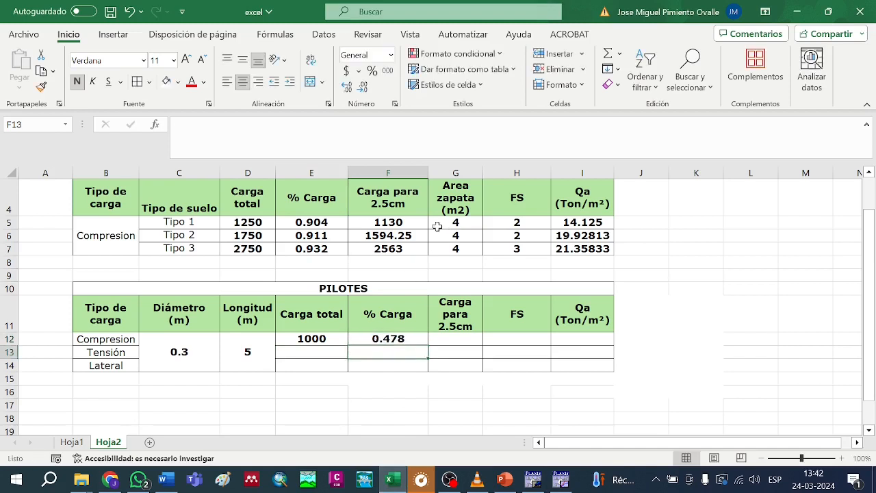
Copy the Carga para 2.5cm formula from the Tipo 1 footing into the Compresion row of the PILOTES table and check its references
left_click(416, 230)
key("ctrl+c")
left_click(456, 339)
key("ctrl+v")
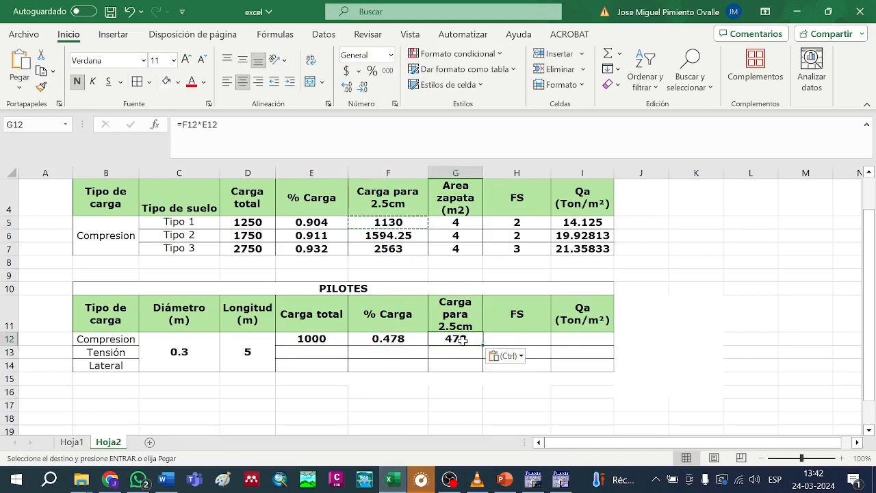
key("F2")
key("Return")
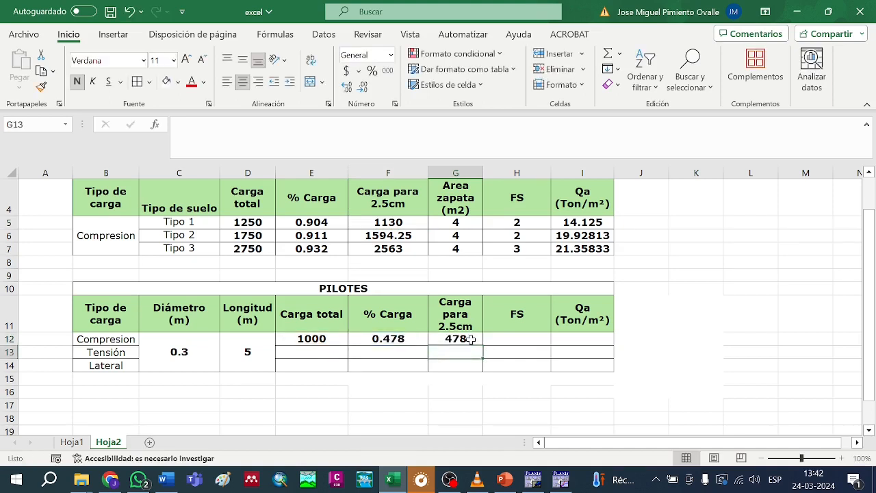
left_click(470, 339)
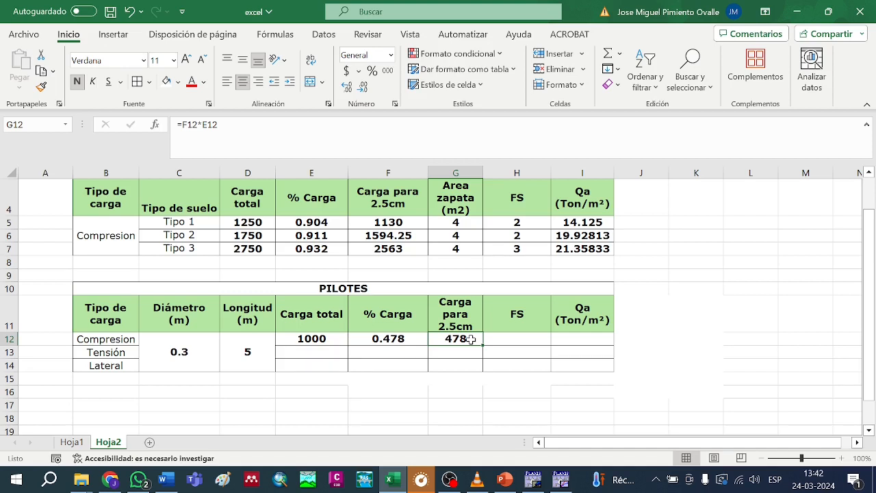
Set the safety factor FS to 2 for the Tipo 3 footing and the Compresion pile
left_click(531, 286)
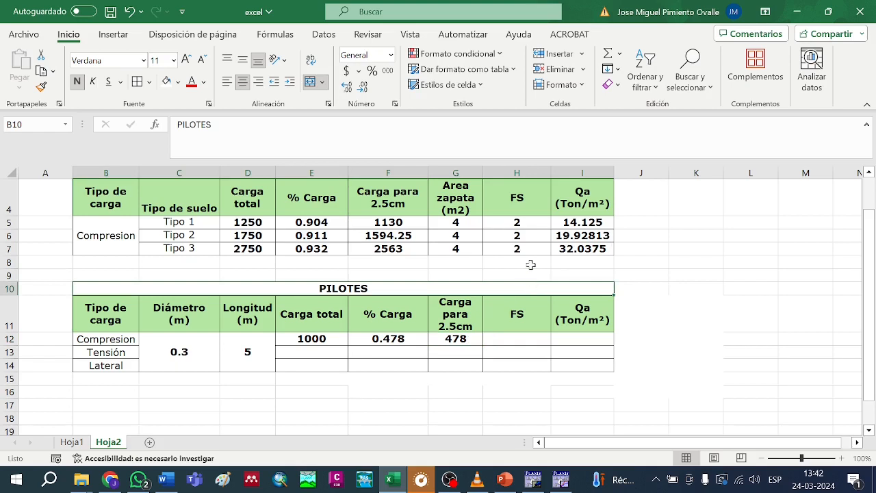
left_click(520, 274)
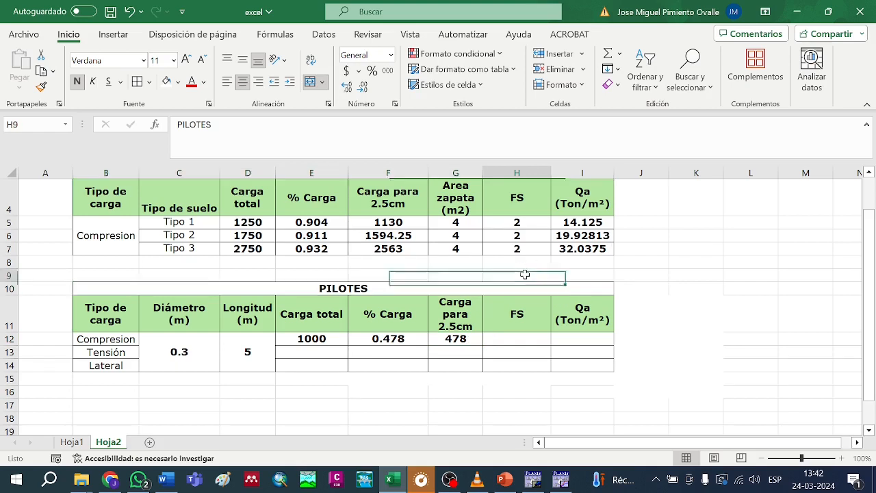
left_click(516, 327)
left_click(518, 338)
type("2")
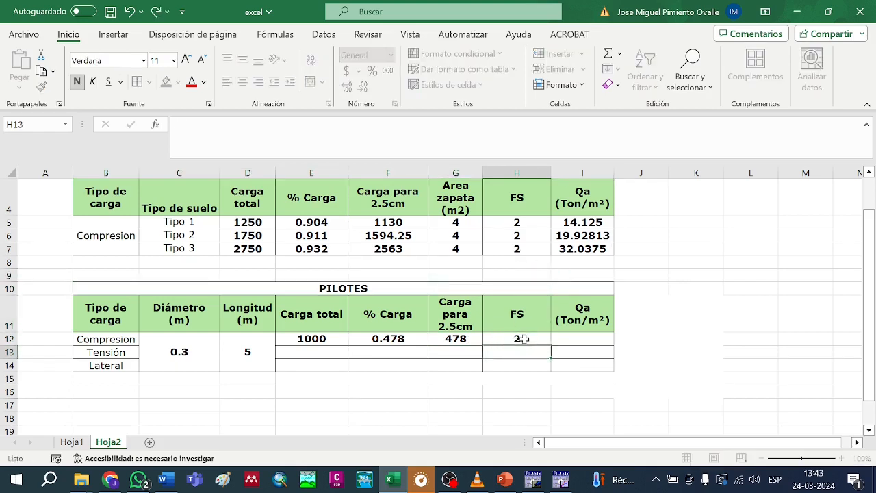
key("Return")
left_click(487, 415)
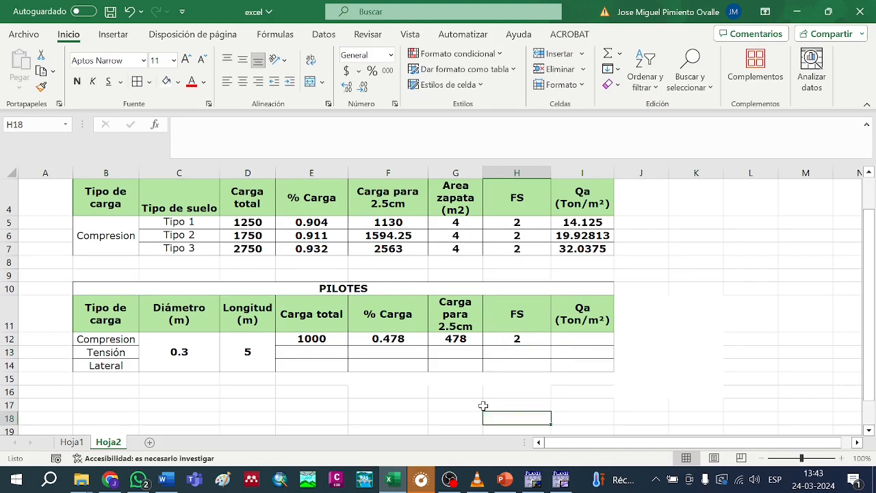
Copy the Qa formula from the Tipo 1 footing into the Compresion row of the PILOTES table and check its references
left_click(582, 222)
key("ctrl+c")
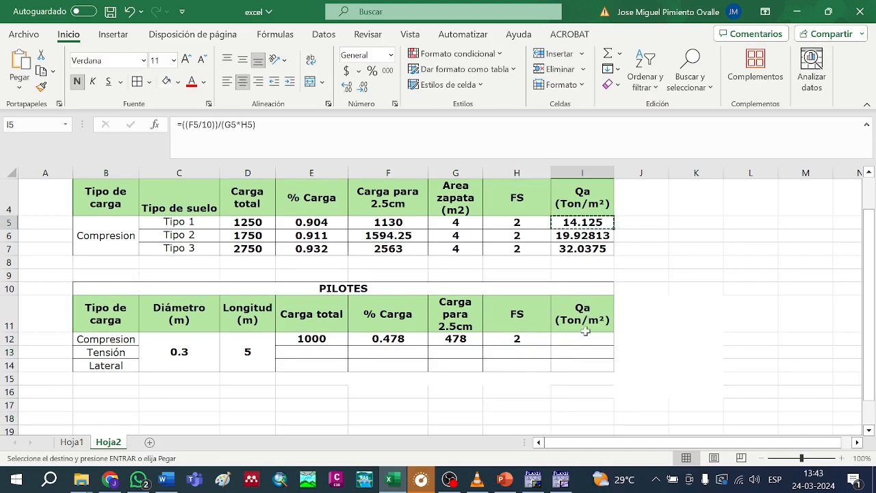
left_click(583, 338)
key("ctrl+v")
double_click(583, 339)
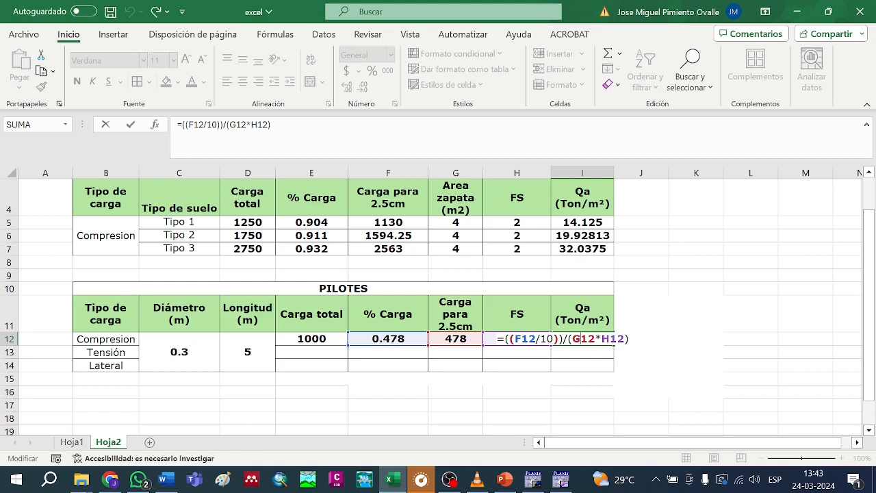
key("Return")
left_click(603, 338)
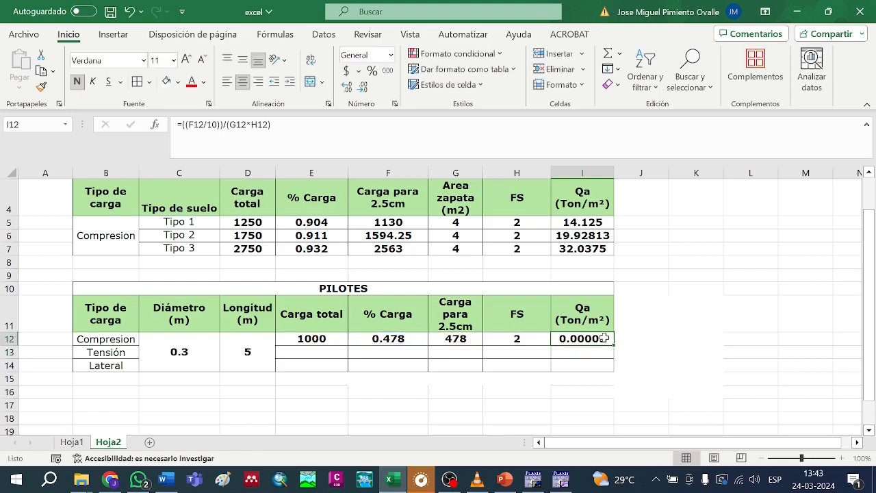
Switch to PowerPoint and read the Cimentación profunda formula on the CALCULO CAPACIDAD DE SOPORTE slide, returning to Excel
key("alt+Tab")
left_click(504, 480)
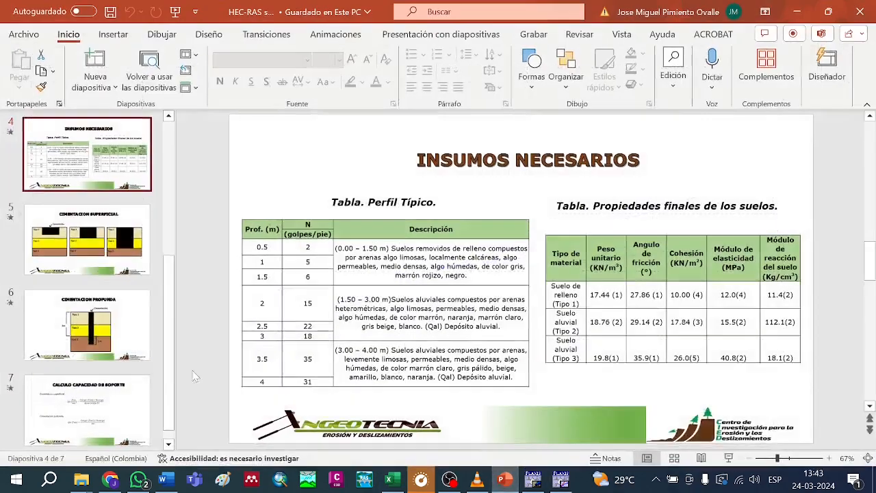
scroll(126, 376, "down", 1)
left_click(127, 377)
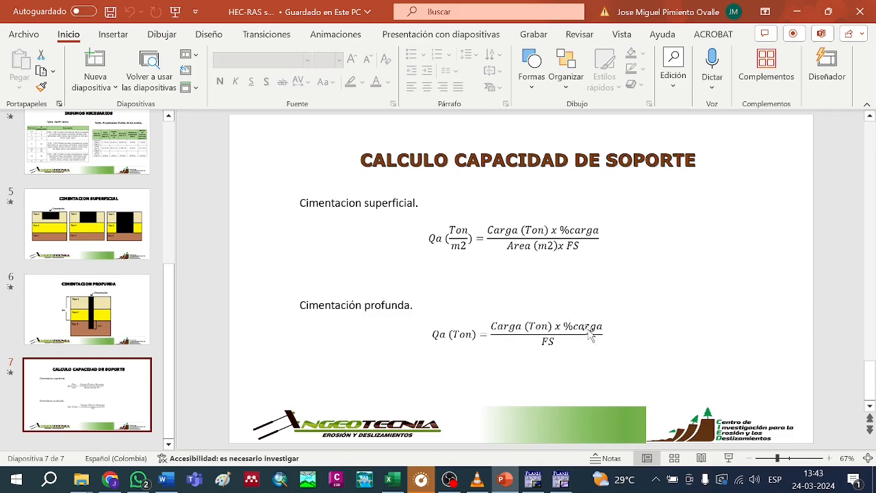
key("alt+Tab")
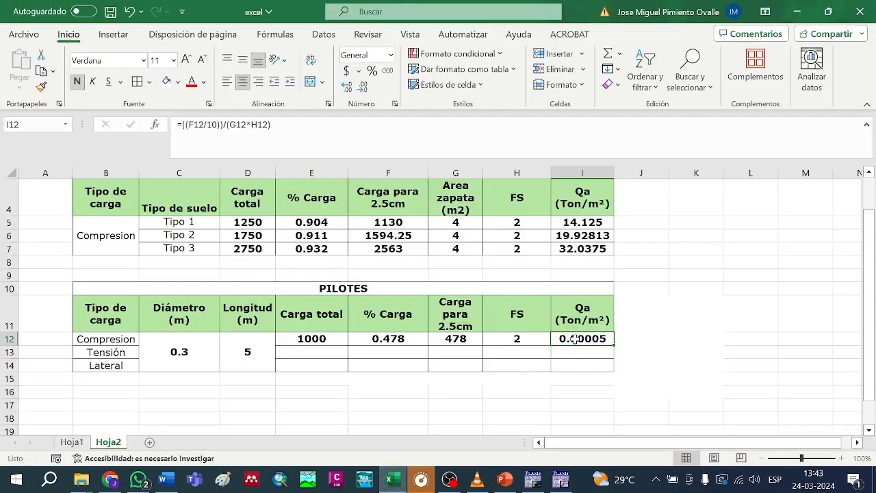
Change the Compresion pile's Qa formula to =((G12/10))/(H12)
double_click(575, 338)
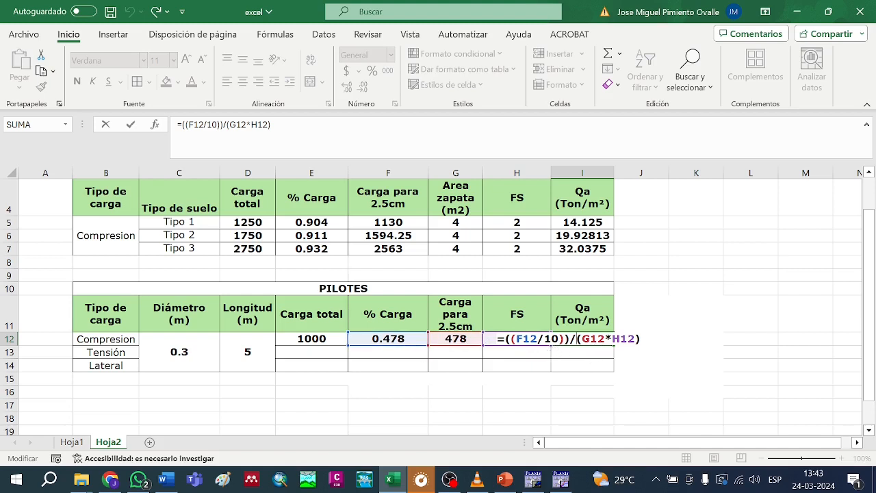
left_click_drag(409, 340, 455, 340)
key("BackSpace")
key("BackSpace")
key("BackSpace")
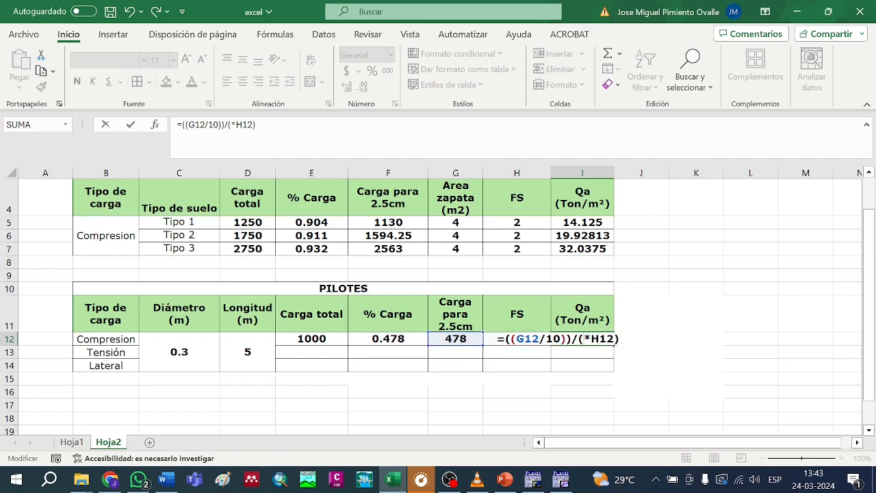
key("Delete")
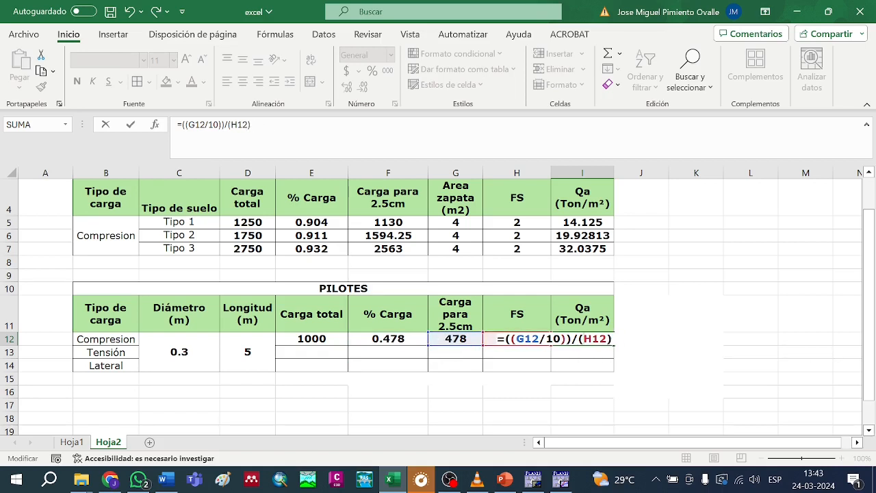
key("Return")
double_click(592, 340)
key("Return")
Rename the Qa header of the PILOTES table as Qa (Ton)
left_click(590, 320)
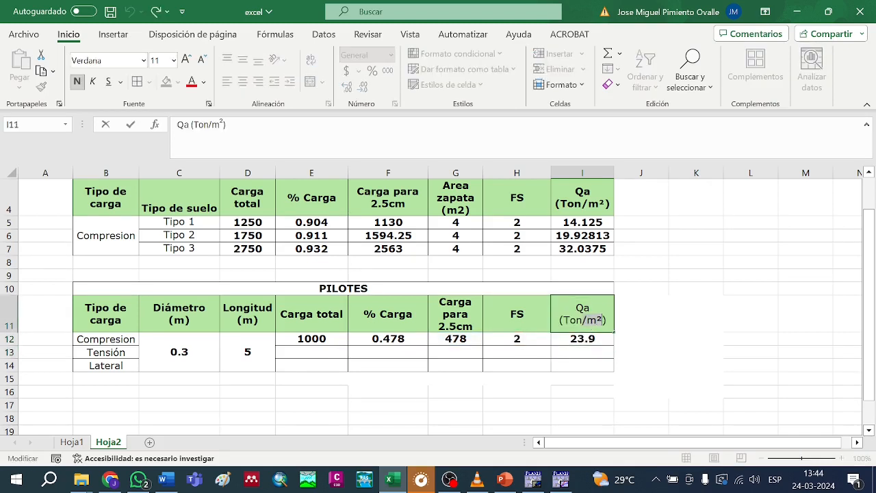
key("Delete")
left_click(628, 362)
left_click(594, 321)
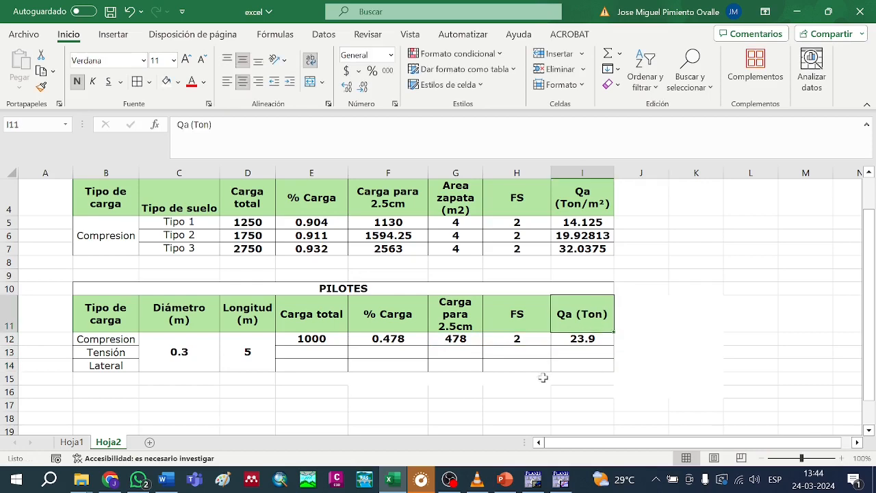
left_click(538, 400)
Compare the Compresion pile's Qa formula with the deep foundation equation on the PowerPoint slide
left_click(505, 479)
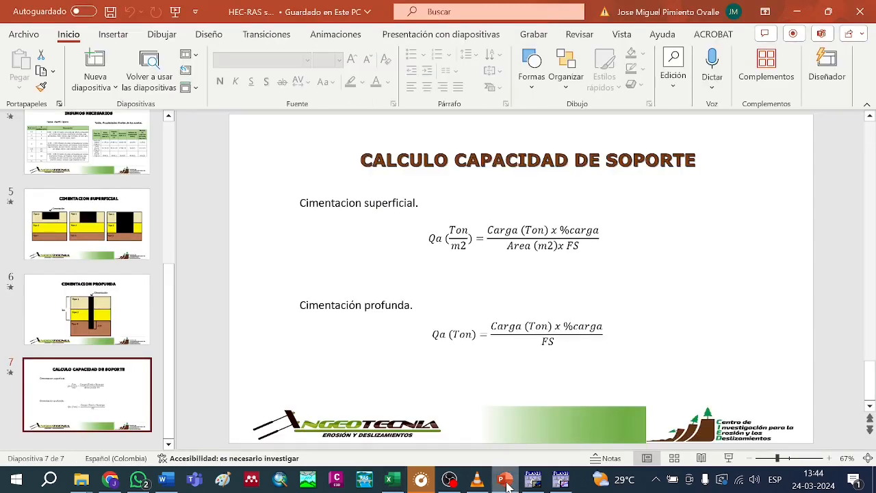
left_click(505, 479)
double_click(586, 338)
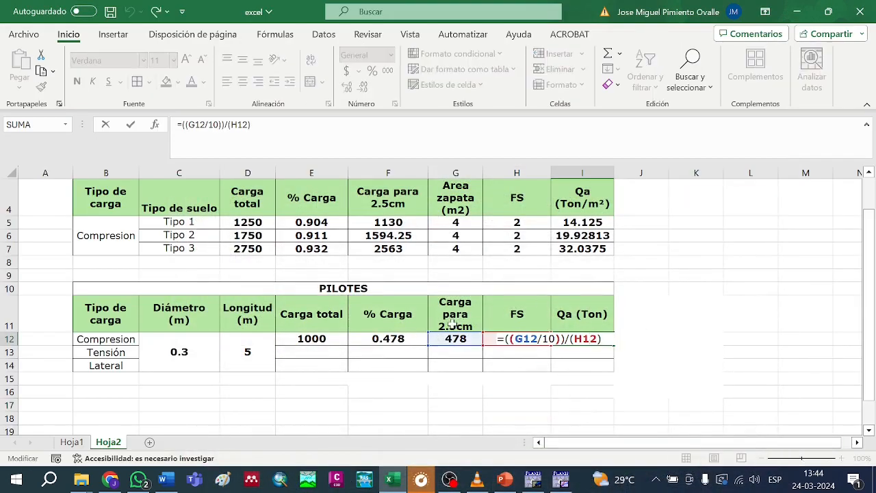
key("Return")
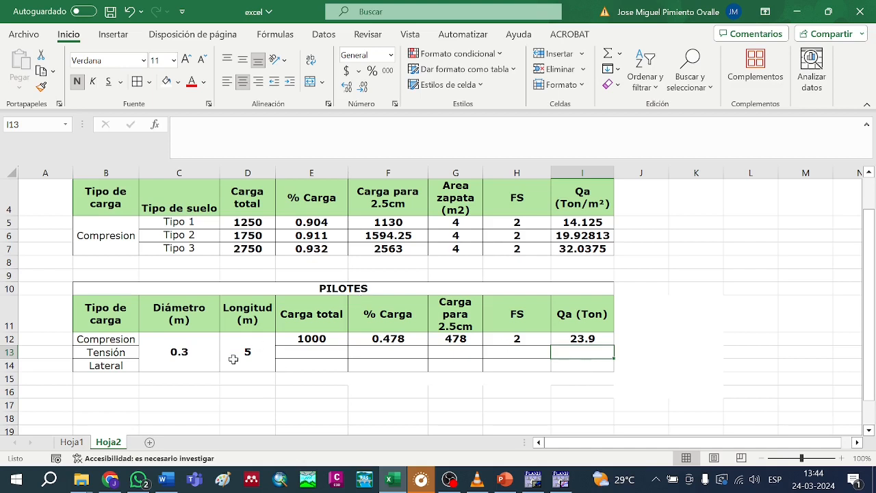
Close the Plaxis Curves chart of PILOTES and switch to Plaxis Input
left_click(560, 479)
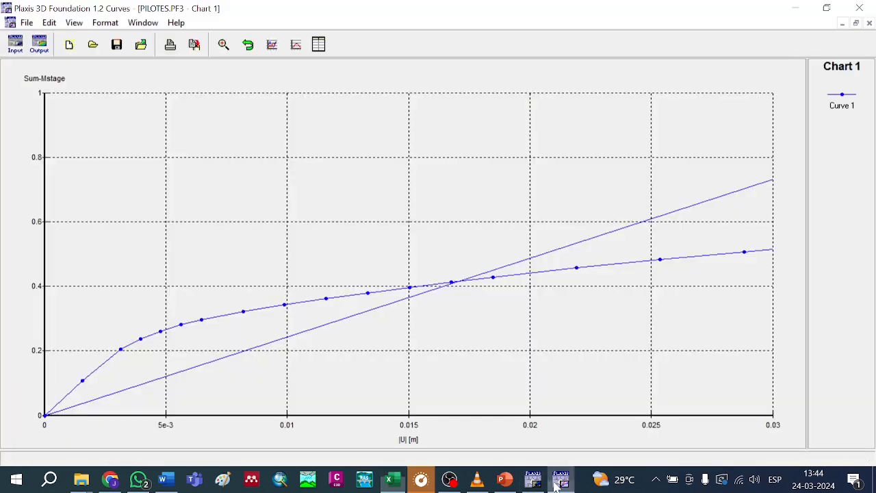
left_click(866, 7)
left_click(401, 285)
left_click(475, 285)
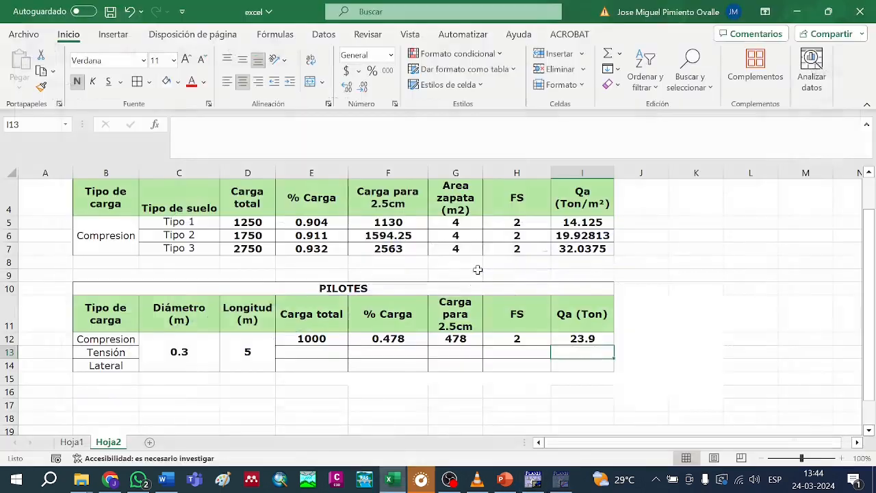
left_click(561, 479)
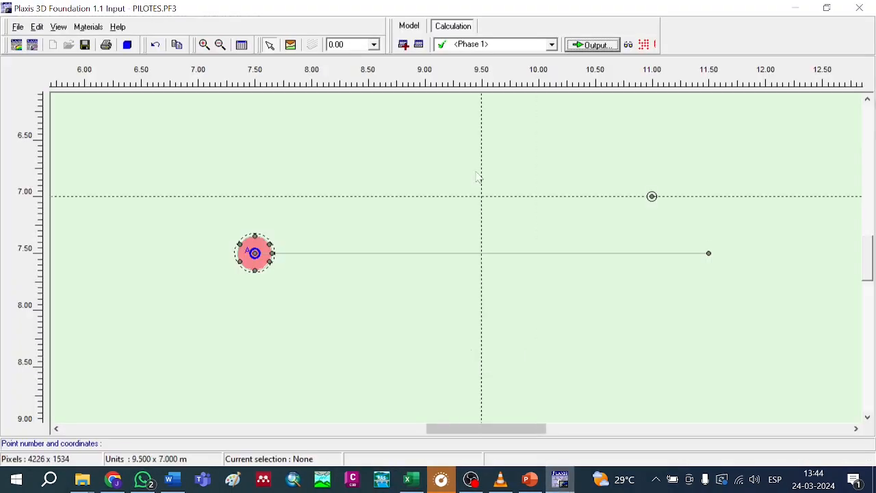
Mark the Initial phase and Phase 1 for recalculation and make Phase 1 the active phase
left_click(418, 45)
left_click(277, 327)
left_click(261, 316)
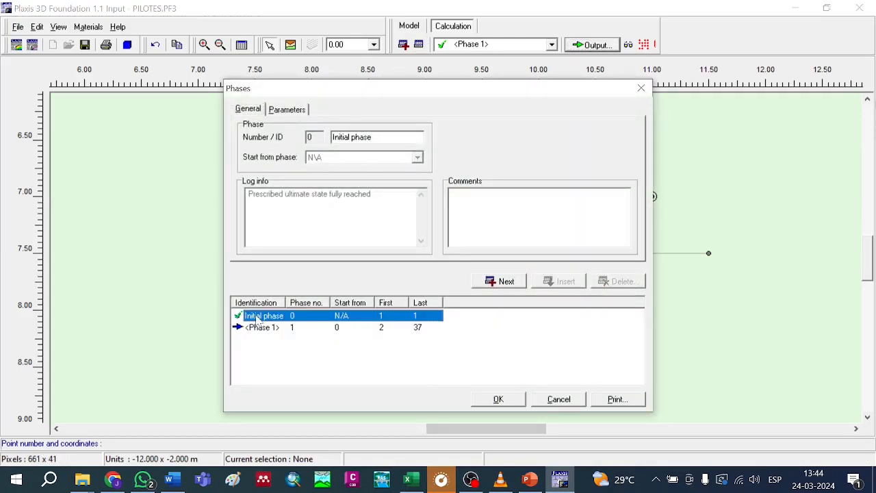
left_click(503, 403)
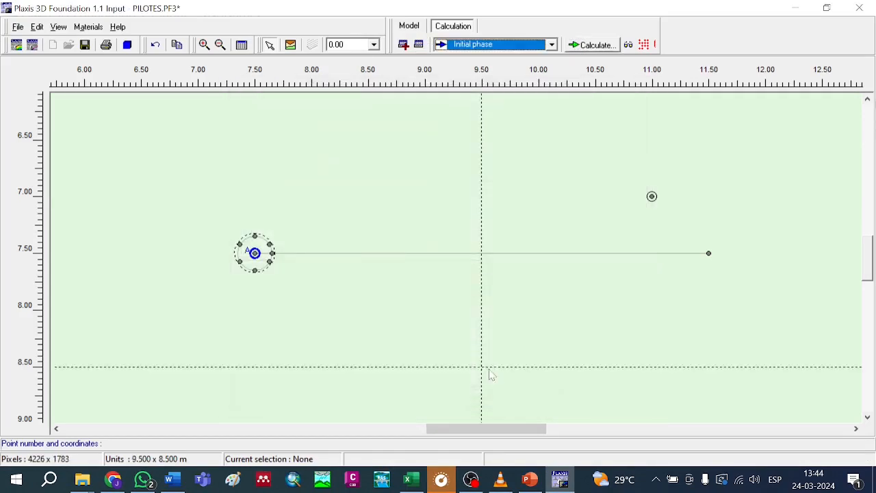
left_click(503, 44)
left_click(472, 69)
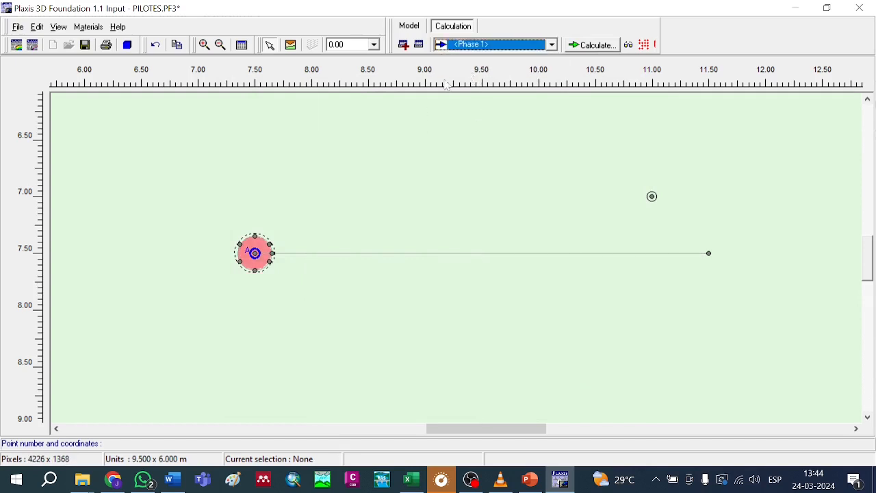
Make the pile's point load in Phase 1 positive, with a Y-value of 1000 kN
double_click(255, 254)
left_click(357, 172)
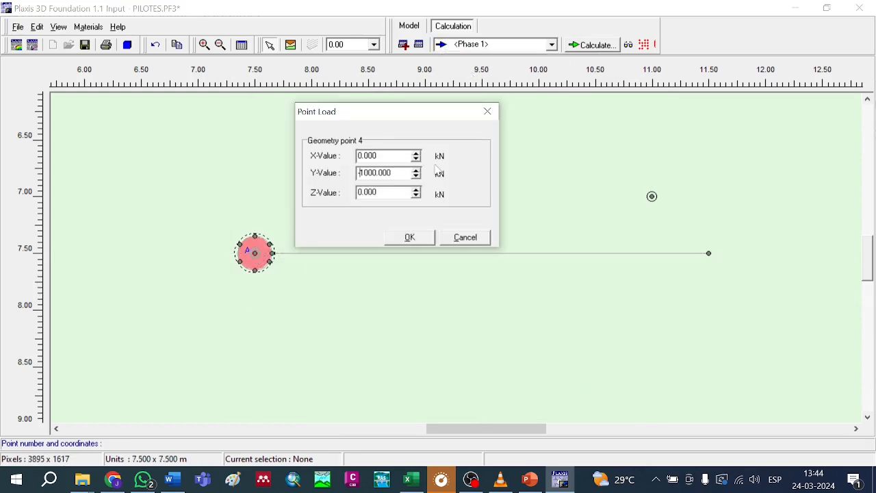
key("Delete")
left_click(408, 237)
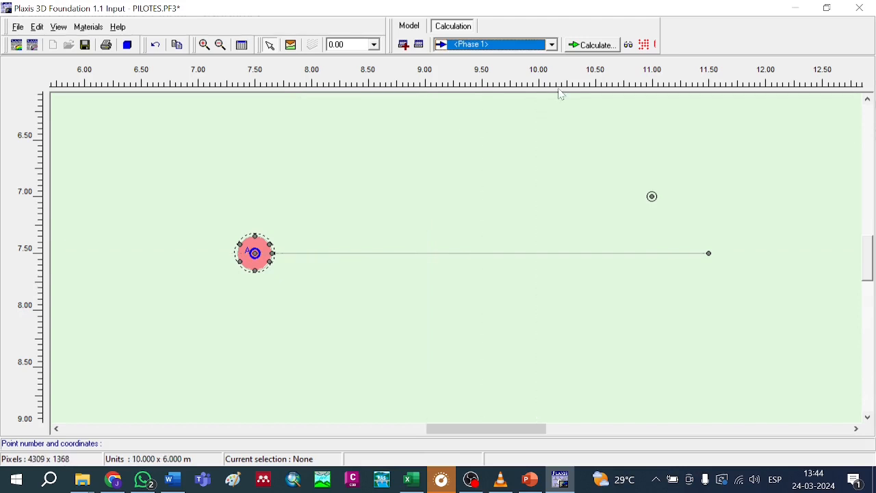
Check the pile's point load values in both the Initial phase and Phase 1
left_click(471, 46)
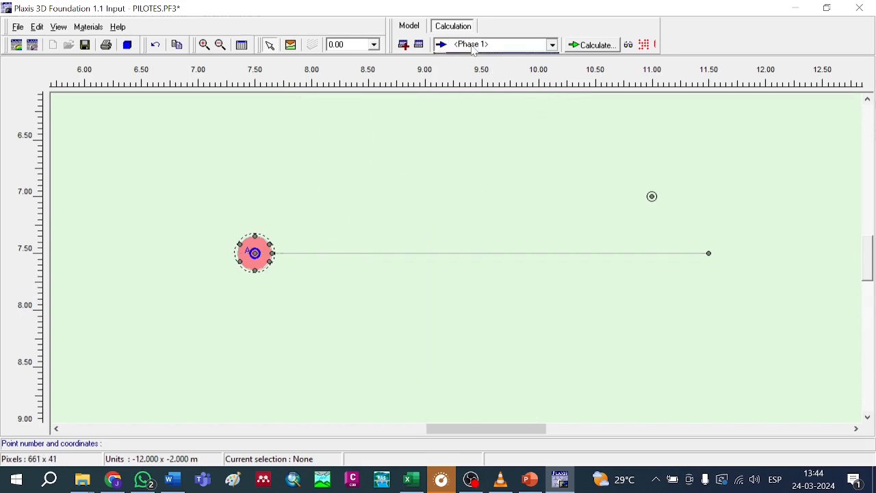
left_click(471, 58)
double_click(255, 253)
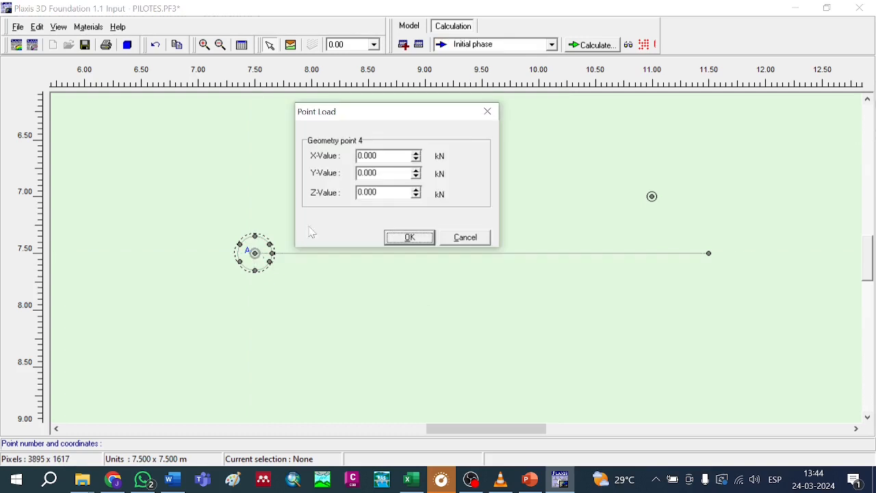
left_click(409, 238)
left_click(493, 45)
left_click(472, 69)
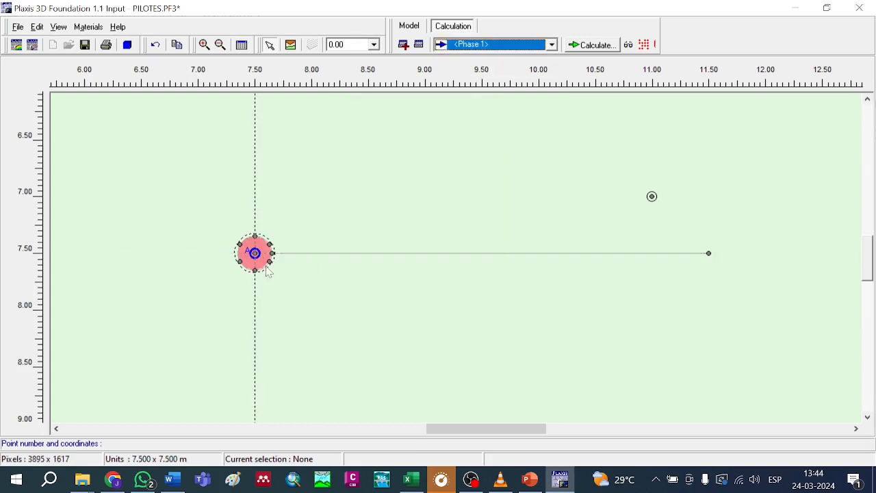
double_click(254, 253)
left_click(406, 237)
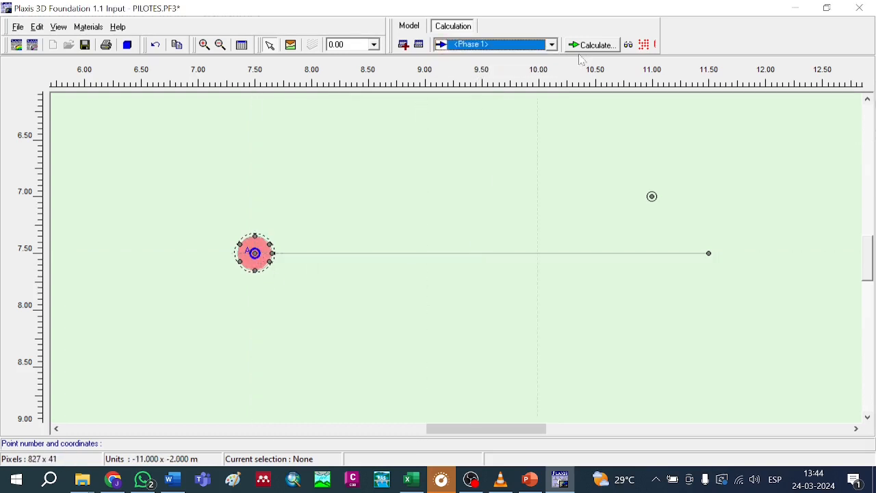
Calculate the phases and view the deformed mesh of Phase 1 in the output
left_click(590, 46)
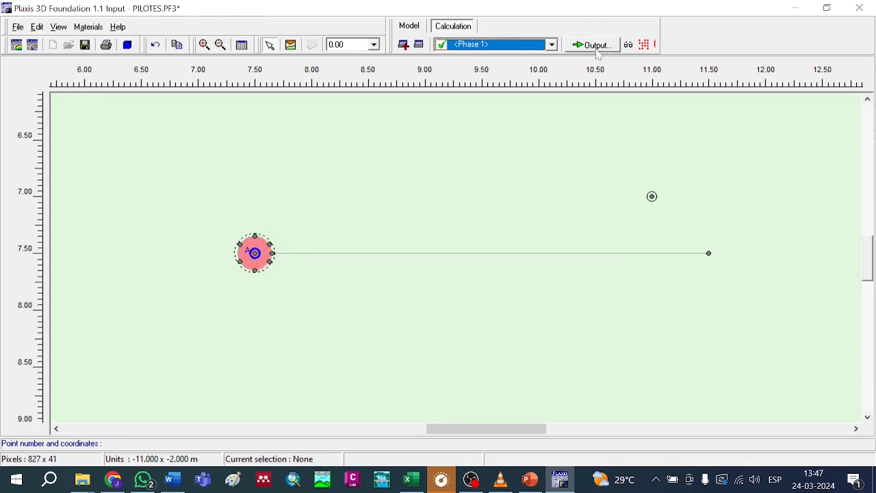
left_click(594, 45)
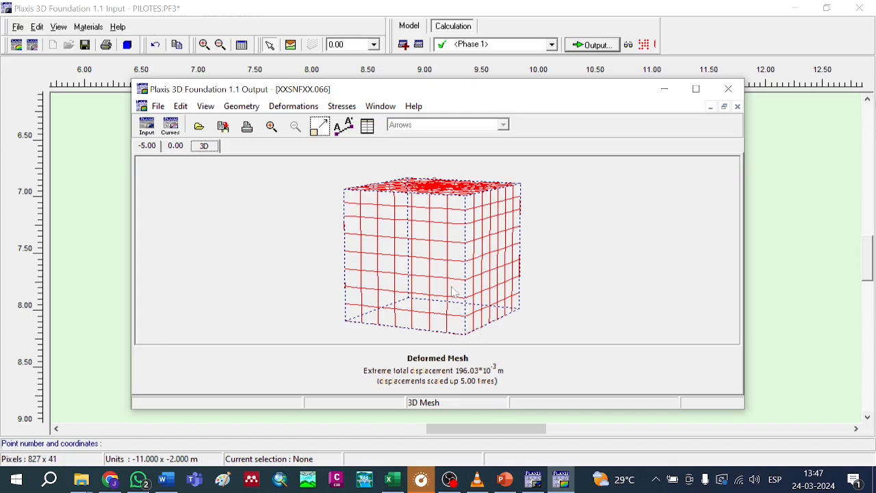
left_click(728, 90)
Switch to Excel and enter 1000 as the Carga total of the Tensión pile
key("alt+Tab")
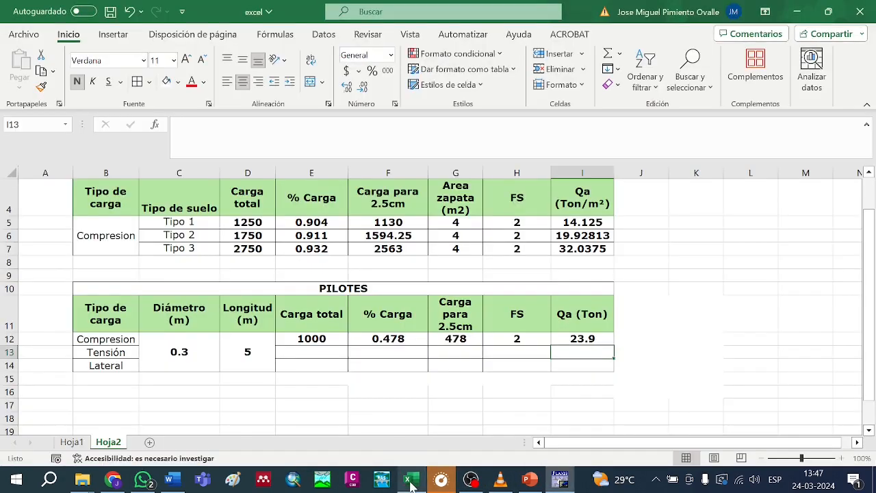
left_click(295, 352)
type("1000")
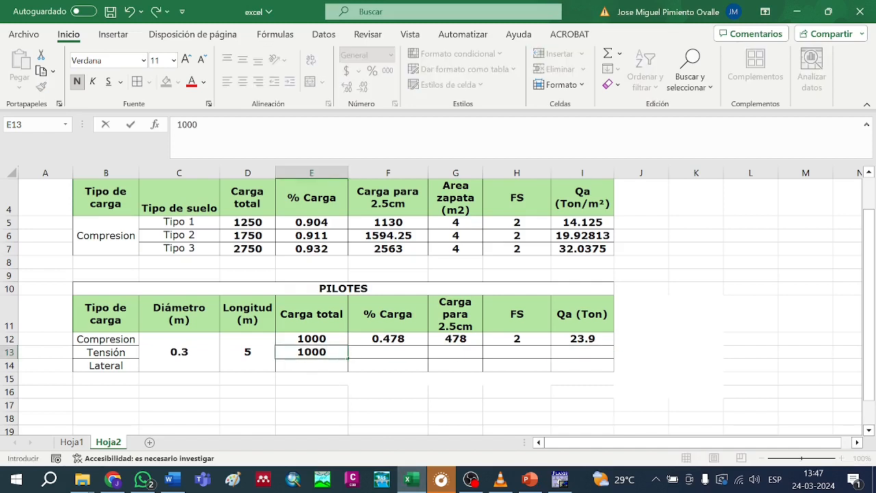
key("Return")
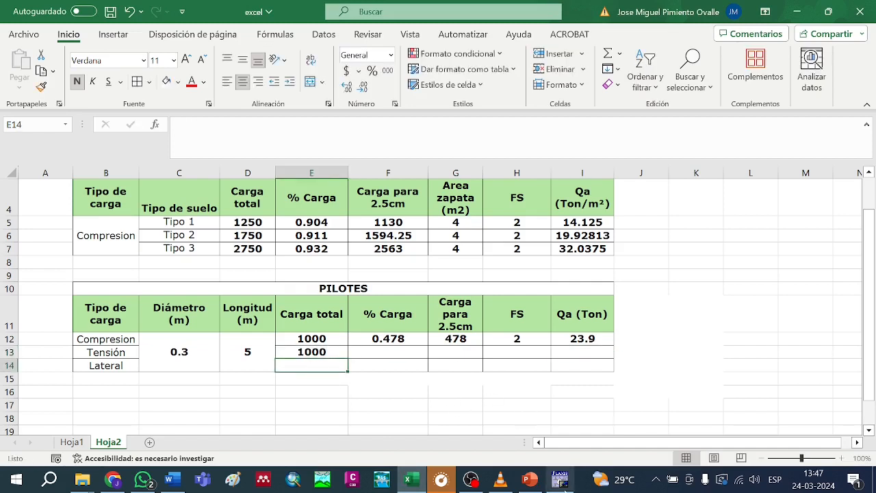
Switch to Plaxis, check the pile's point load, and generate the PILOTES curve of |U| at point A against Sum-Mstage
left_click(560, 479)
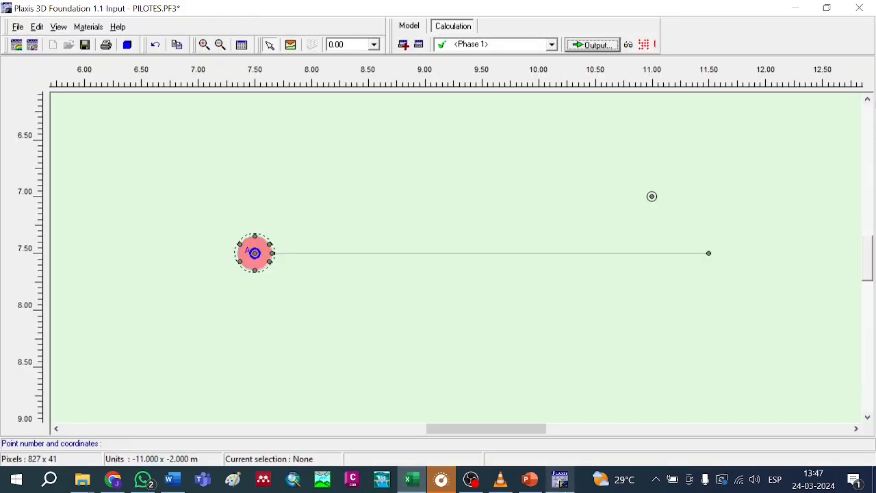
double_click(254, 253)
left_click(414, 237)
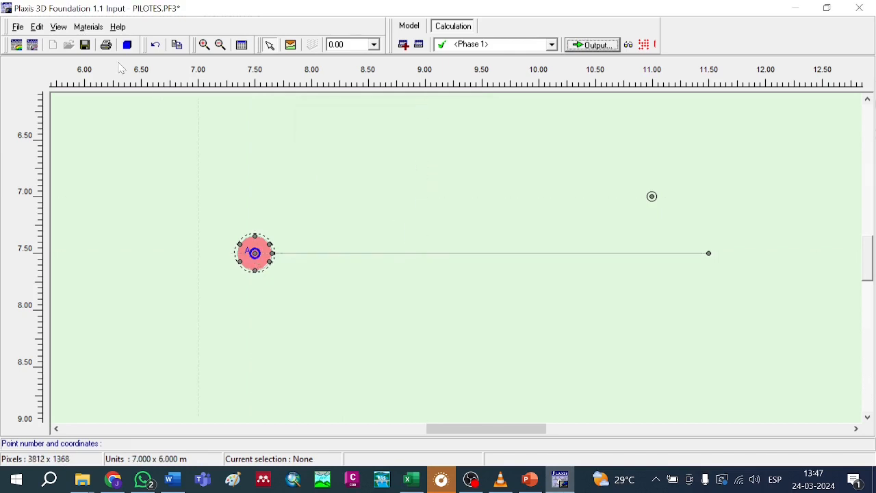
left_click(33, 45)
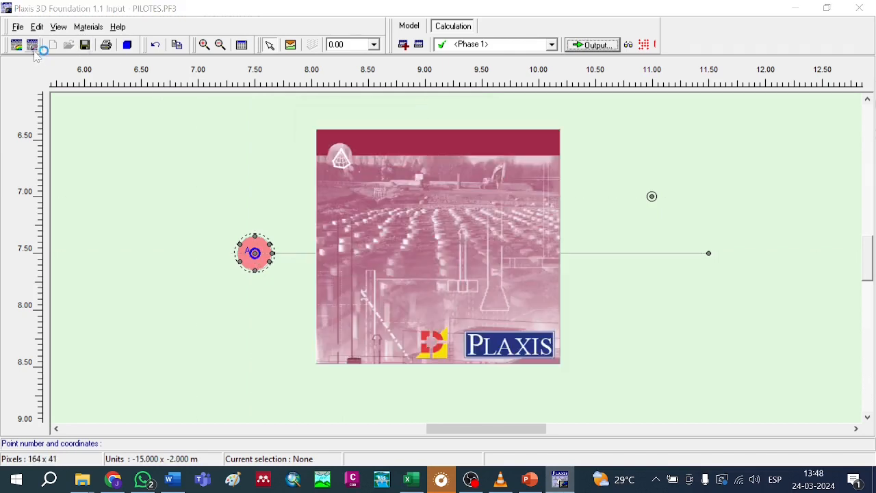
left_click(406, 311)
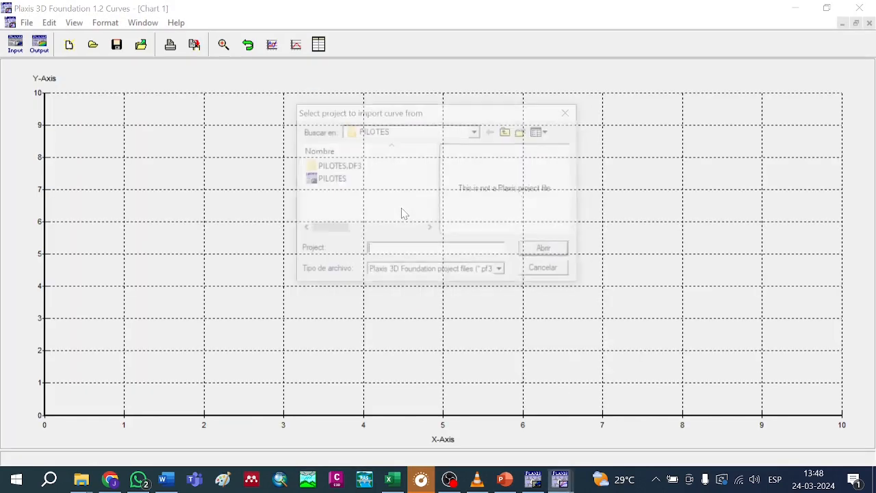
double_click(343, 179)
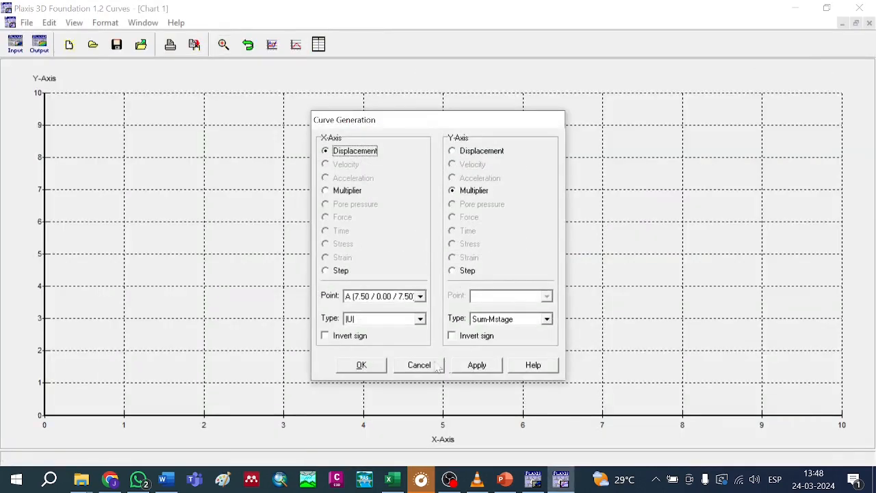
left_click(381, 366)
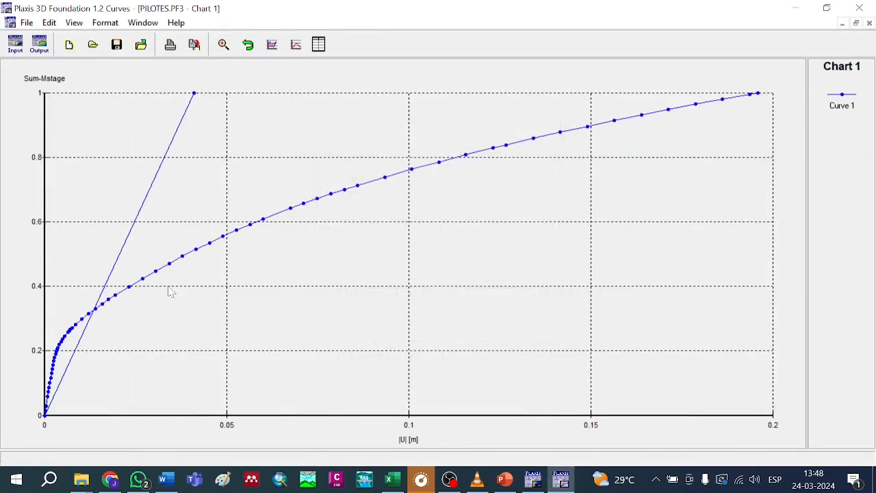
Scale the chart's X-axis manually with a maximum of 0.03 m
left_click(272, 44)
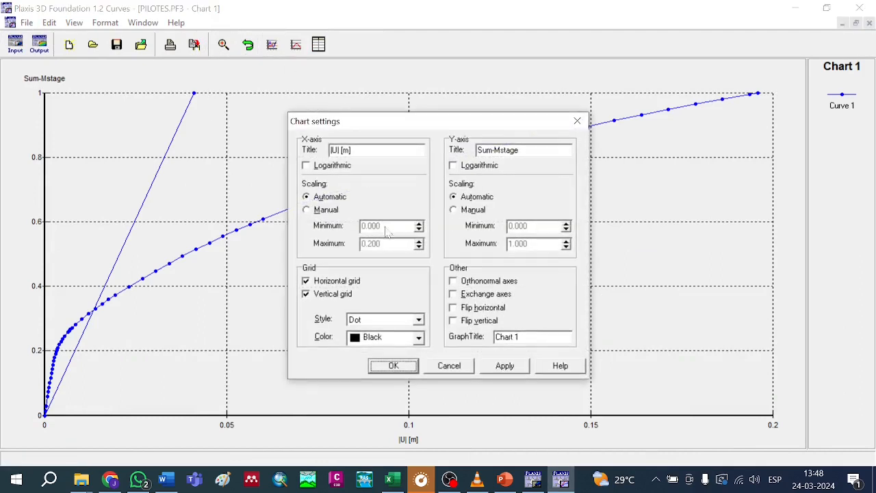
left_click(318, 209)
left_click(378, 243)
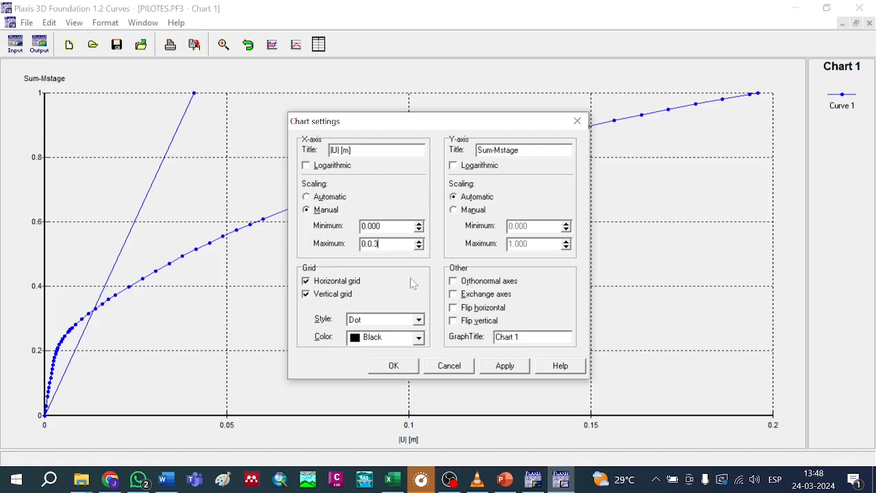
left_click(505, 366)
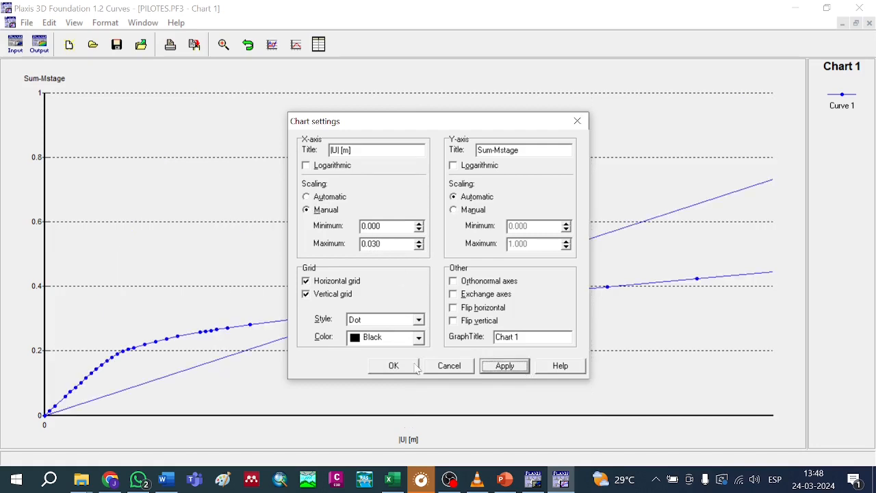
left_click(394, 365)
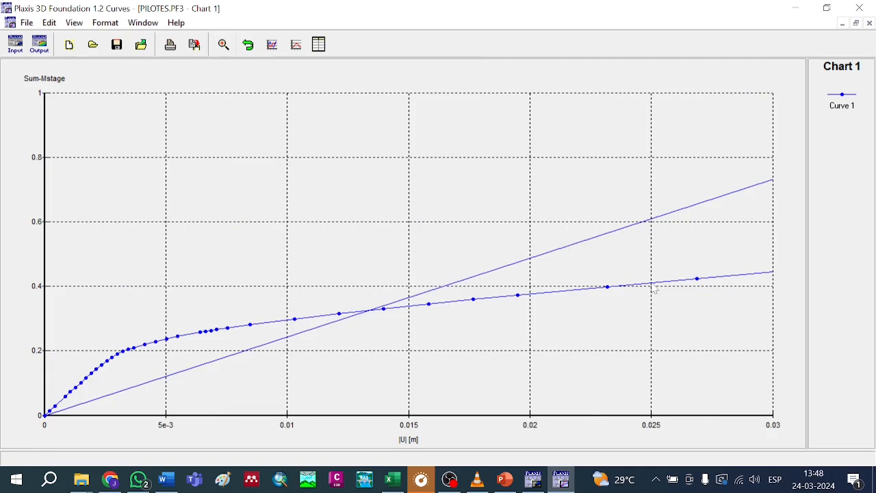
Read Sum-Mstage at a displacement of 0.025 m and enter 0.412 as the Tensión pile's % Carga in Excel
mouse_move(653, 289)
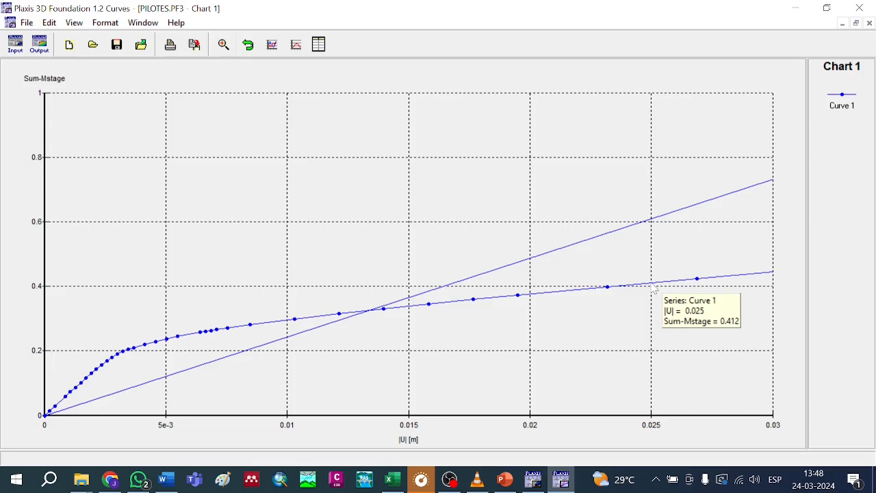
left_click(392, 479)
left_click(375, 350)
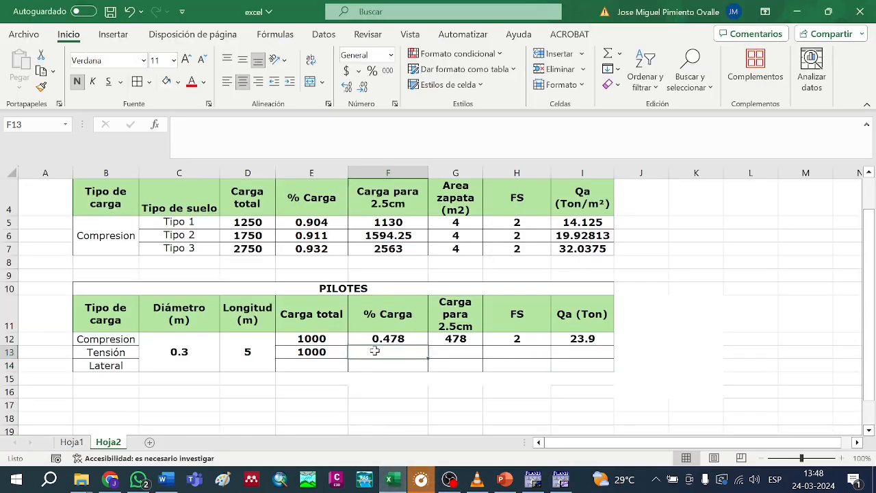
type("0.412")
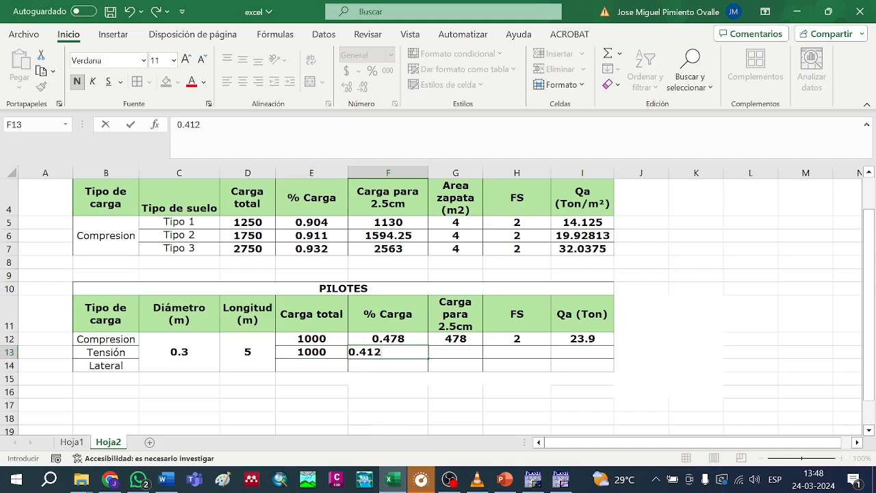
left_click(386, 412)
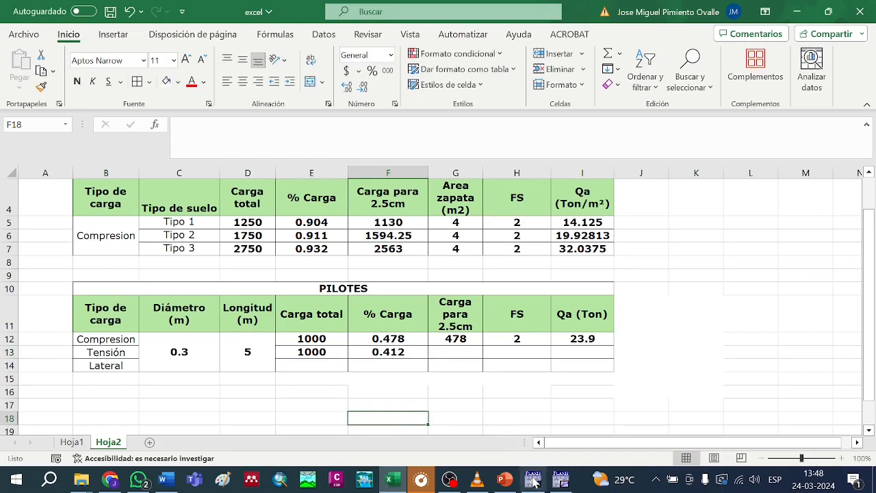
Switch back to the Plaxis curve and recheck the Sum-Mstage value at 0.025 m
left_click(534, 481)
left_click(560, 481)
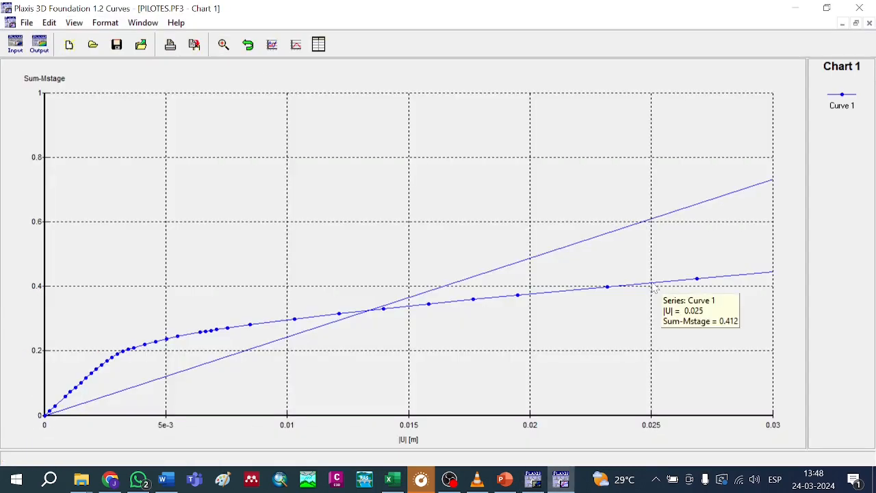
left_click(561, 480)
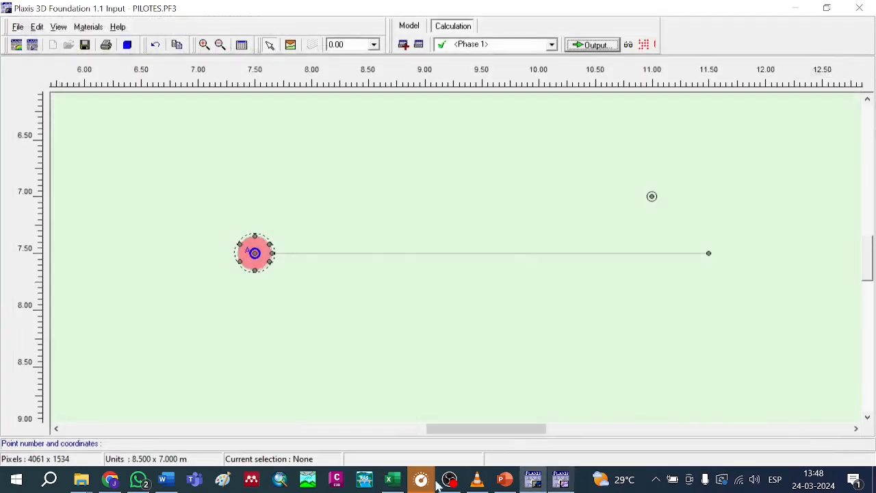
Switch to Excel and copy the Compresion pile's Carga para 2.5cm formula to the Tensión row, checking its references
left_click(391, 479)
left_click(459, 334)
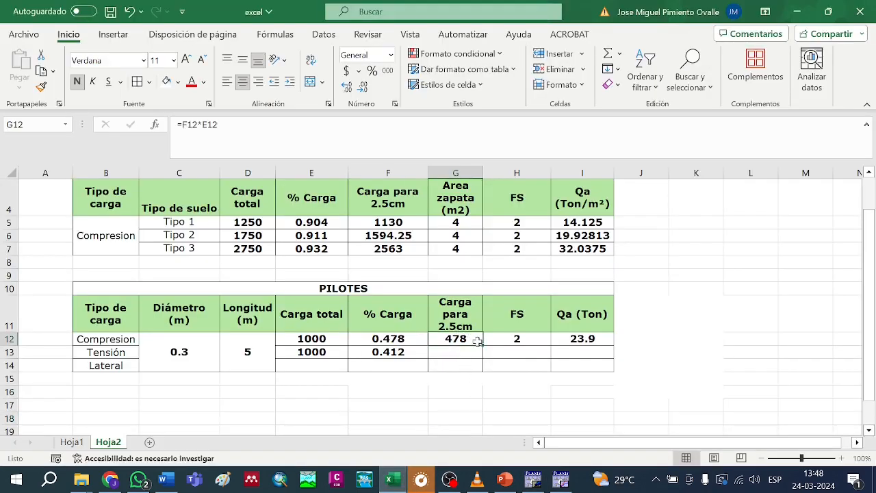
left_click_drag(483, 344, 482, 357)
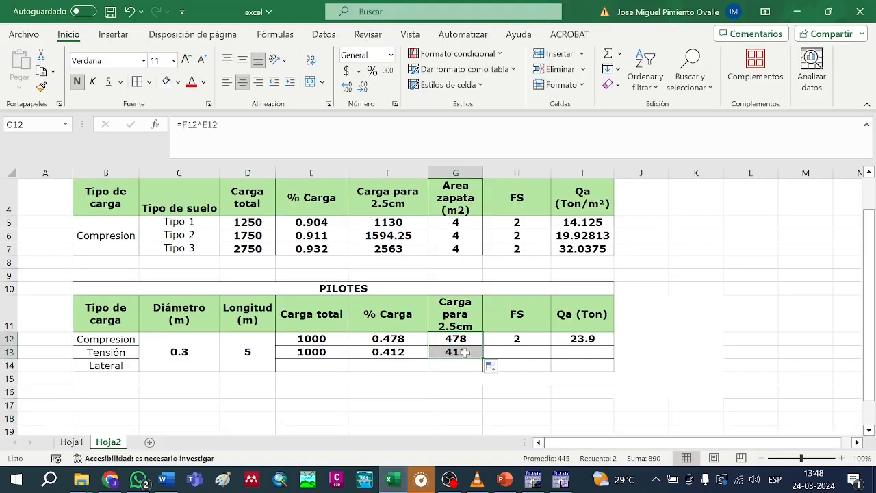
double_click(464, 352)
key("Return")
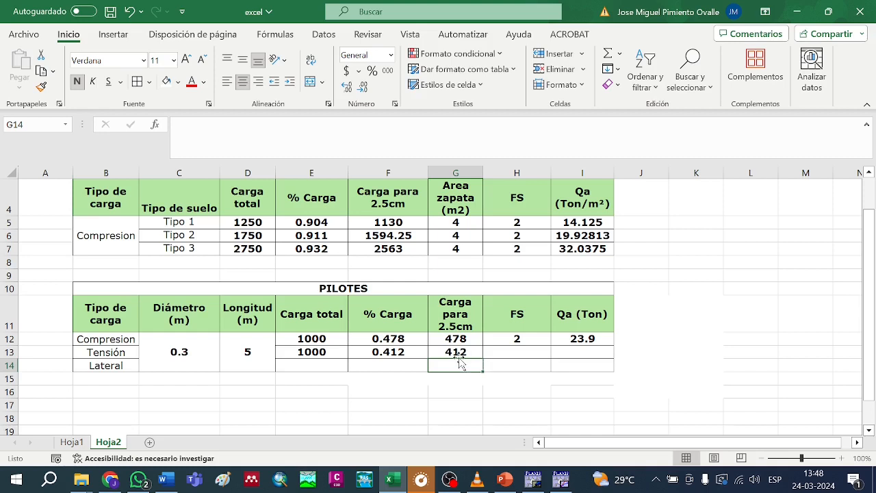
Enter an FS of 2 for the Tensión pile and copy the Qa (Ton) formula from the Compresion row to its row
left_click(518, 352)
type("2")
key("Return")
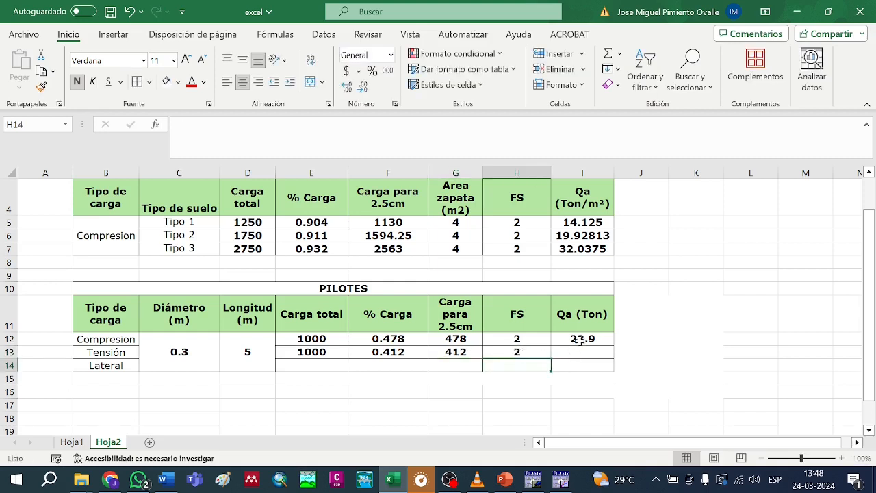
left_click(580, 340)
left_click_drag(613, 345, 609, 368)
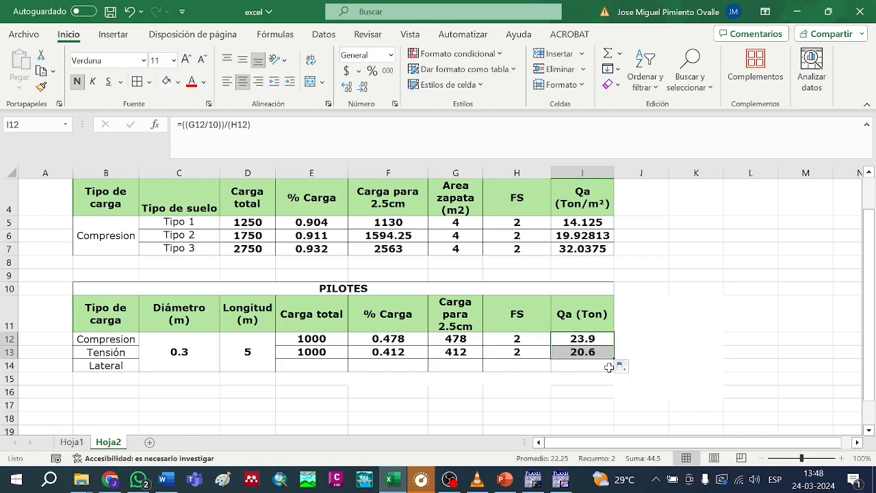
double_click(589, 351)
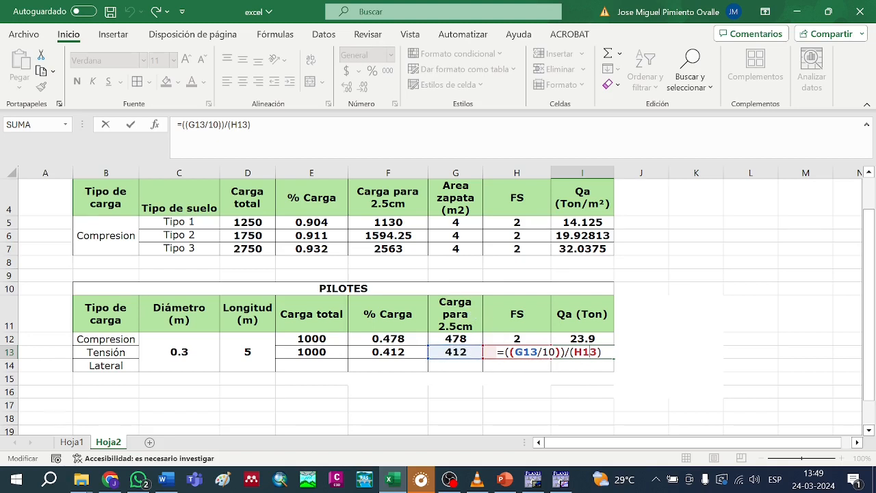
key("Return")
key("Up")
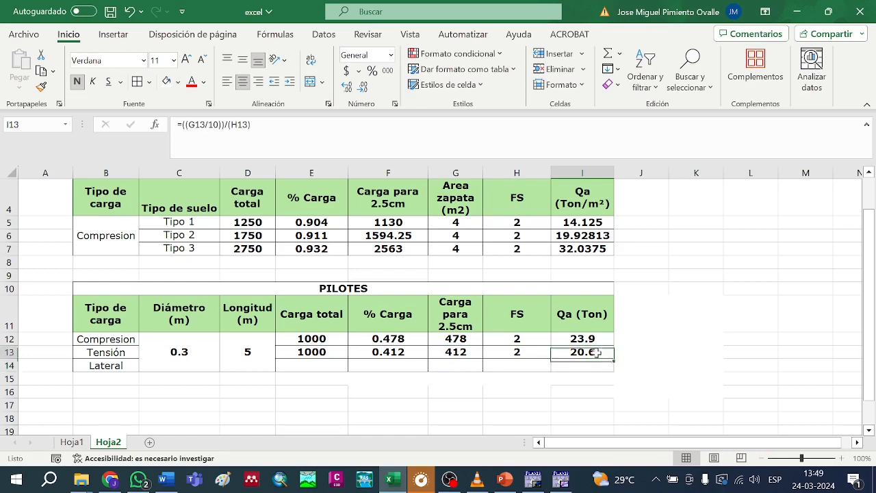
Switch to Plaxis Curves and close it with the pile's load-displacement chart
left_click(539, 484)
left_click(860, 8)
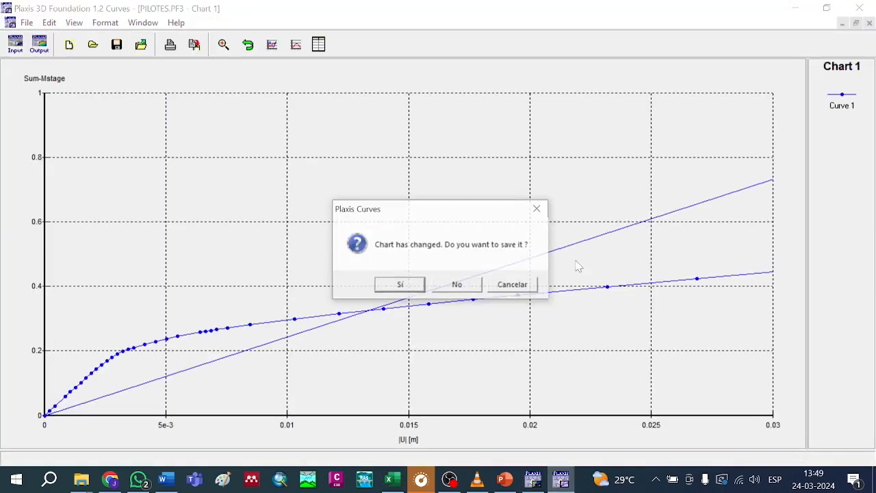
left_click(407, 292)
left_click(482, 287)
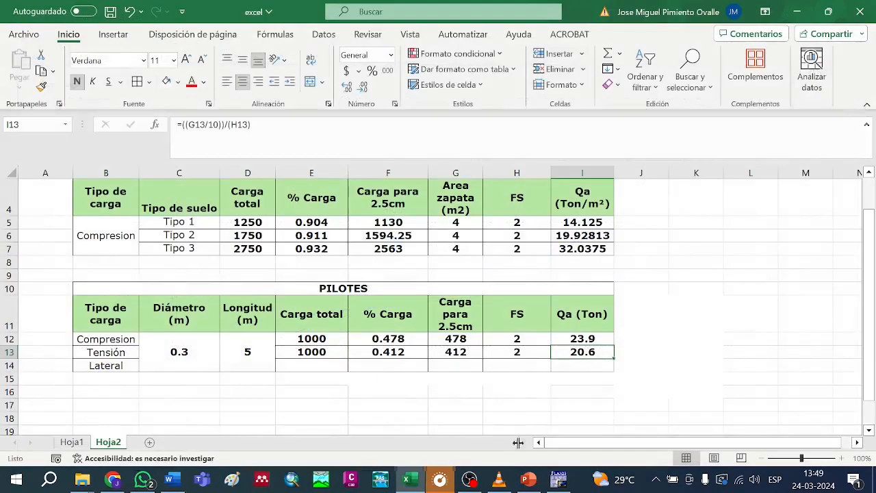
Switch to Plaxis Input and mark both the Initial phase and Phase 1 for recalculation
left_click(558, 481)
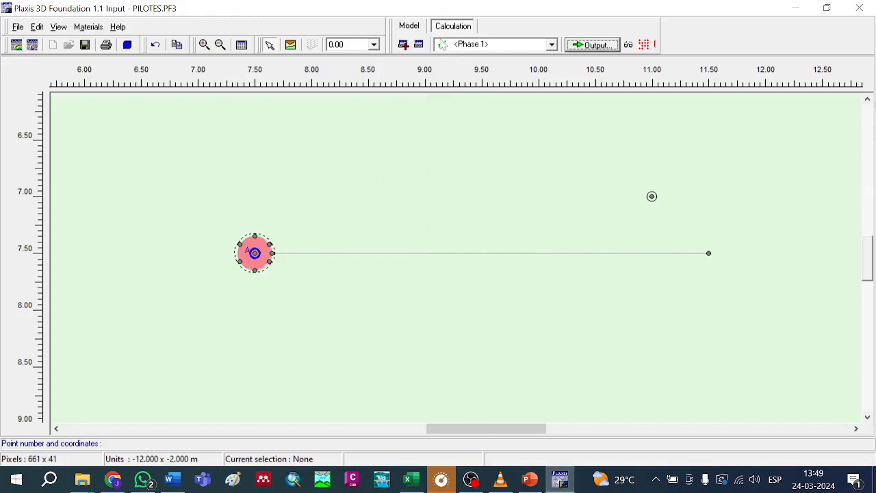
left_click(418, 44)
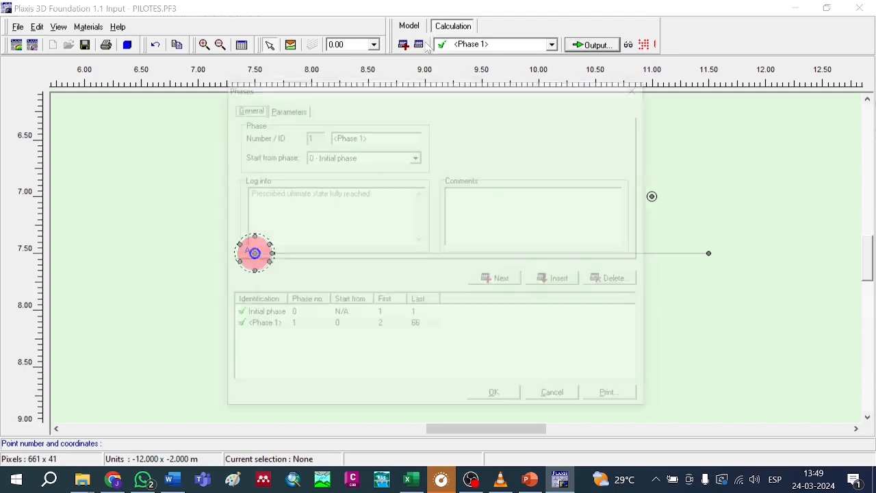
double_click(265, 316)
double_click(265, 327)
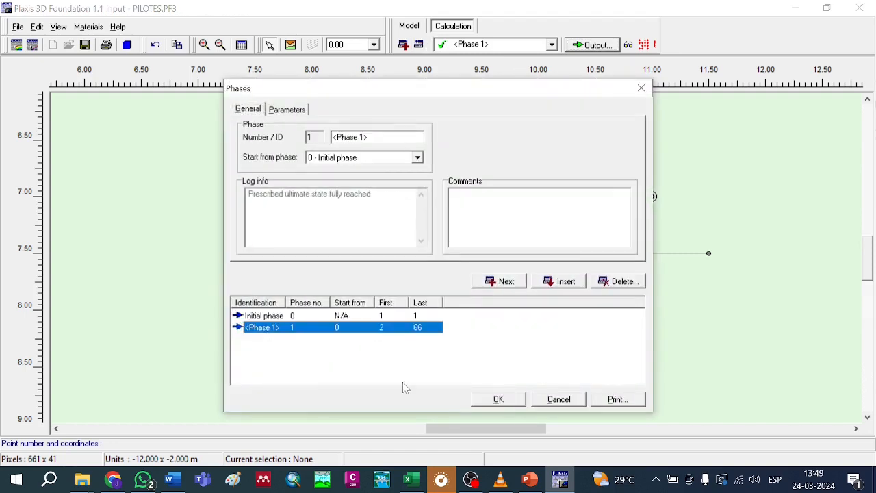
left_click(509, 403)
Make the pile's point load in Phase 1 horizontal, with an X-value of 750 kN and a Y-value of 0
left_click(495, 45)
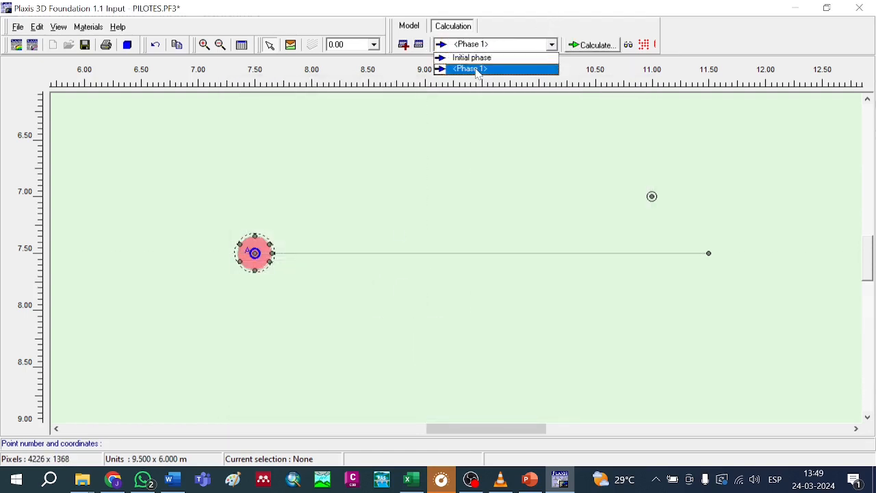
left_click(479, 68)
double_click(255, 253)
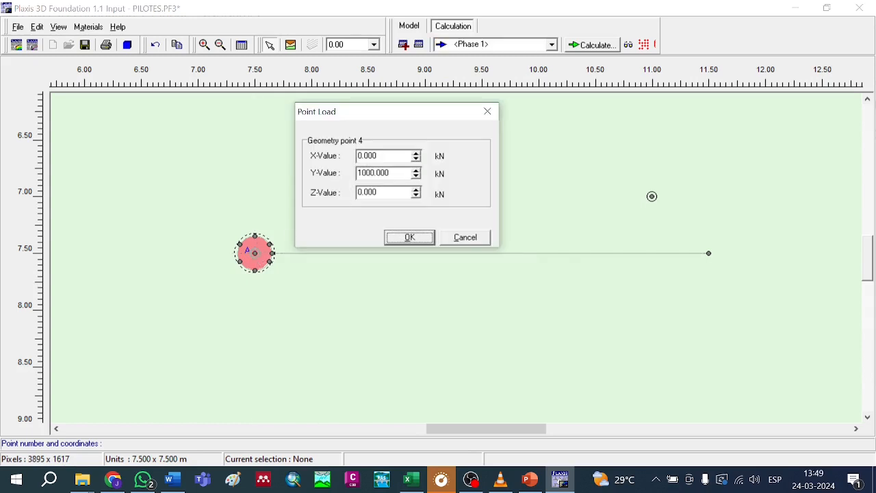
left_click_drag(397, 173, 272, 179)
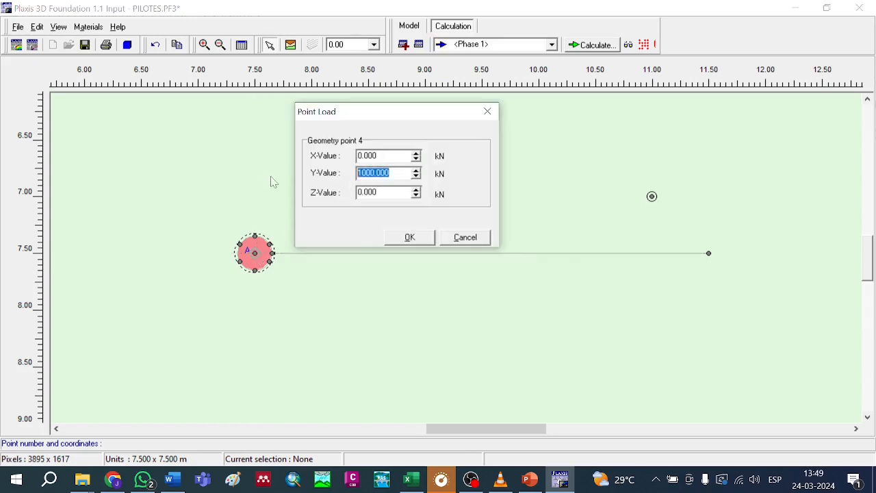
type("0")
key("shift+Tab")
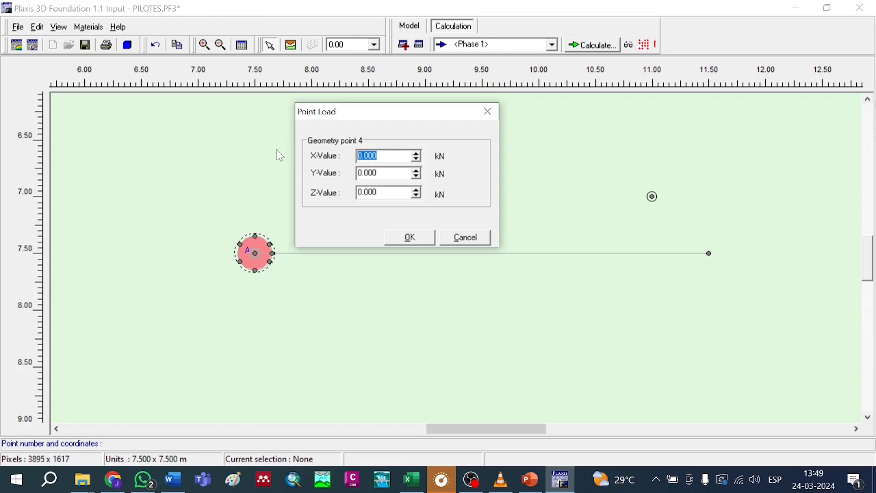
type("750")
left_click(414, 237)
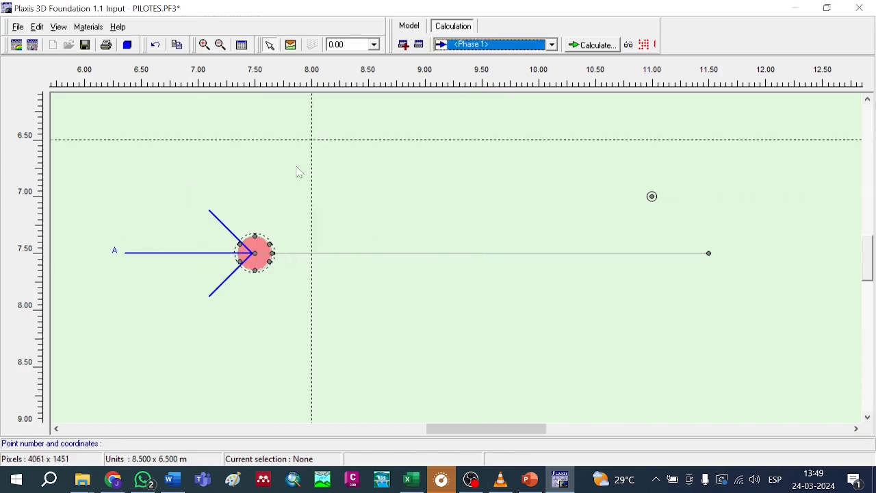
Check the pile's point load values in the Initial phase
left_click(551, 44)
left_click(472, 58)
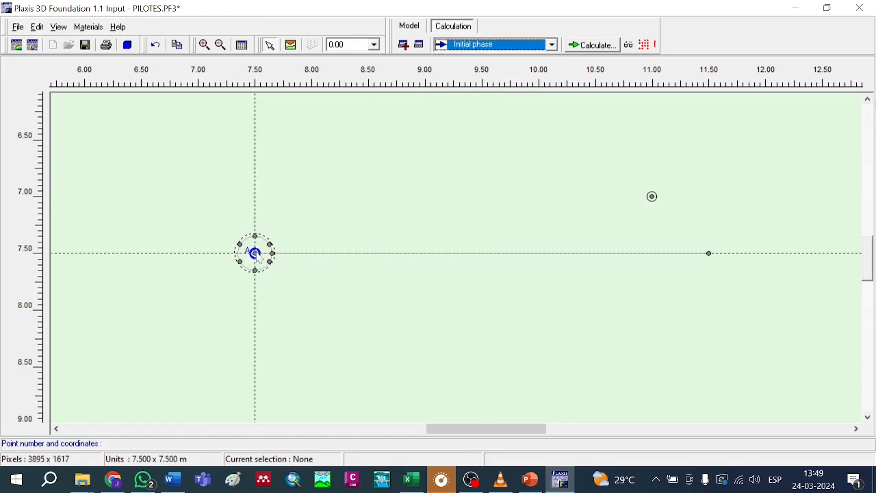
double_click(254, 253)
left_click(414, 237)
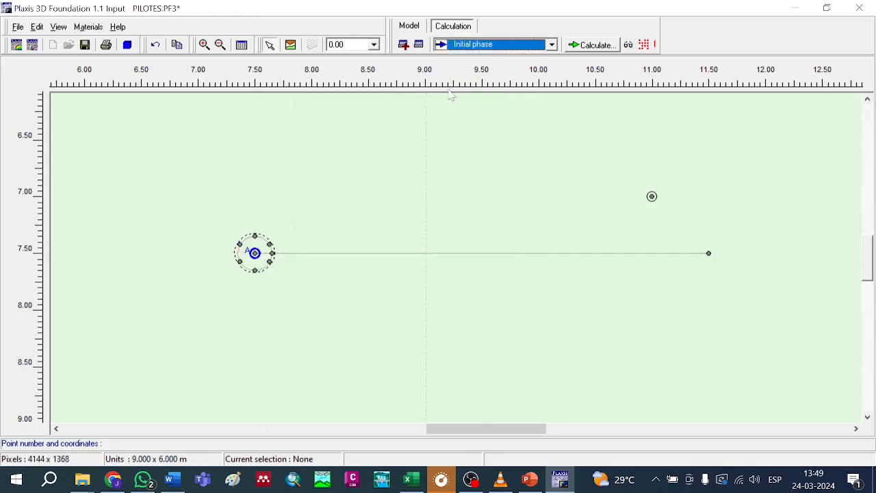
Check the pile's point load values in Phase 1 and run the calculation
left_click(477, 42)
left_click(478, 68)
double_click(254, 254)
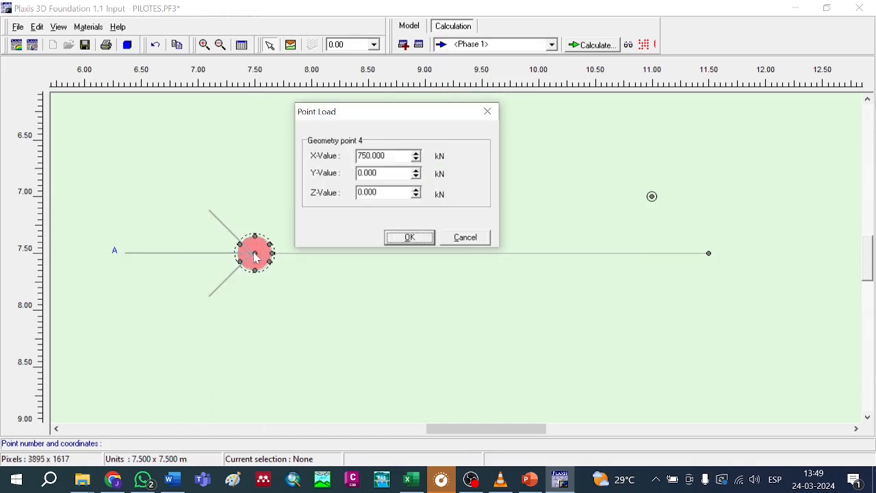
left_click(409, 237)
left_click(596, 48)
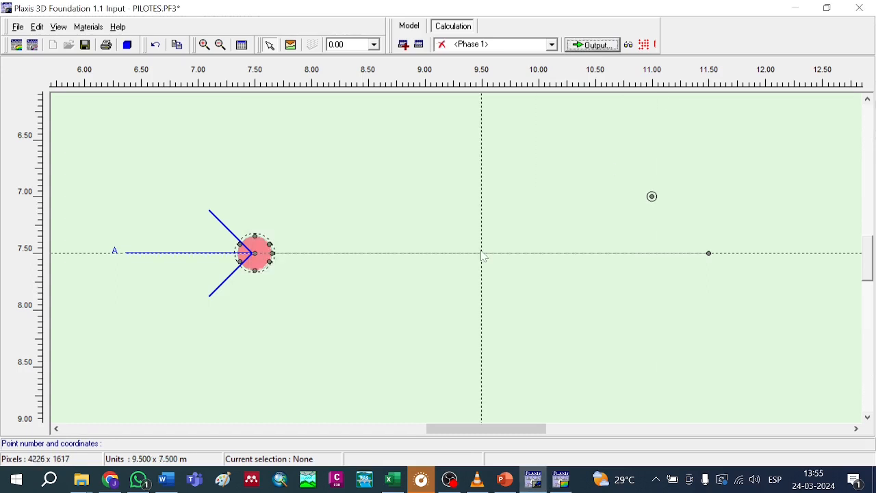
View the deformed mesh output of Phase 1 and close it
left_click(593, 44)
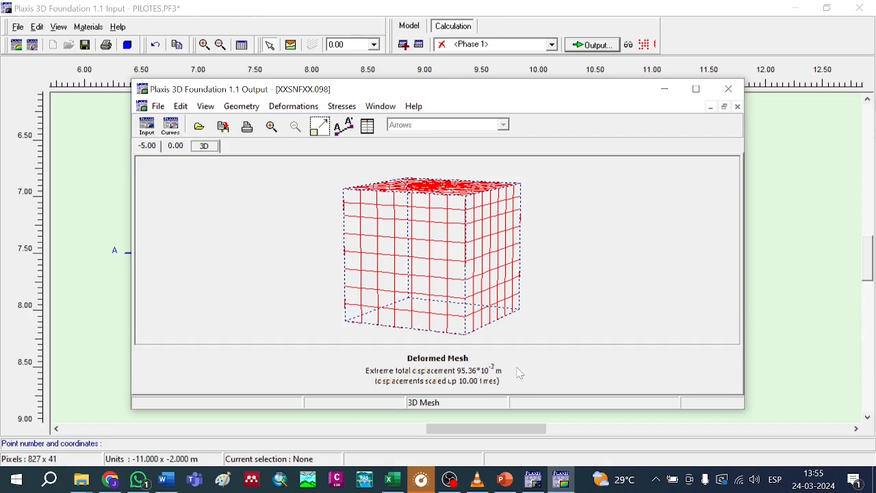
left_click(728, 89)
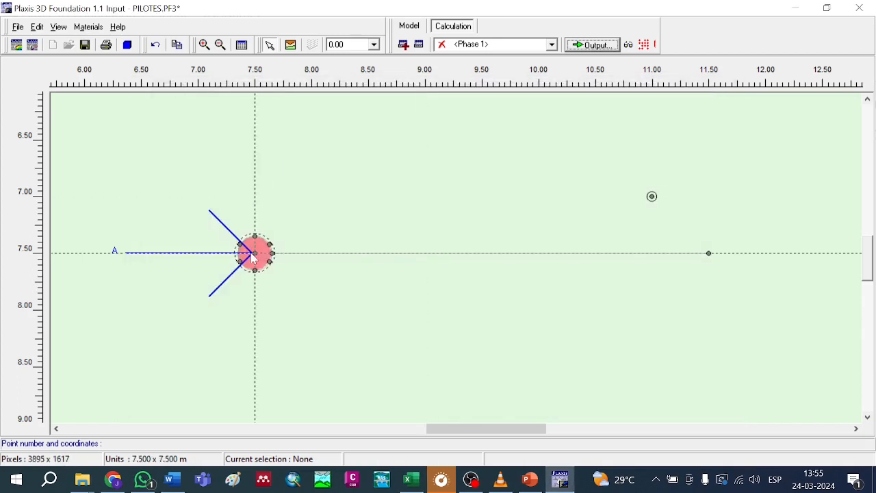
Reopen the pile's point load values, switch to Excel and enter 750 as the Lateral row's Carga total in the PILOTES table
double_click(256, 255)
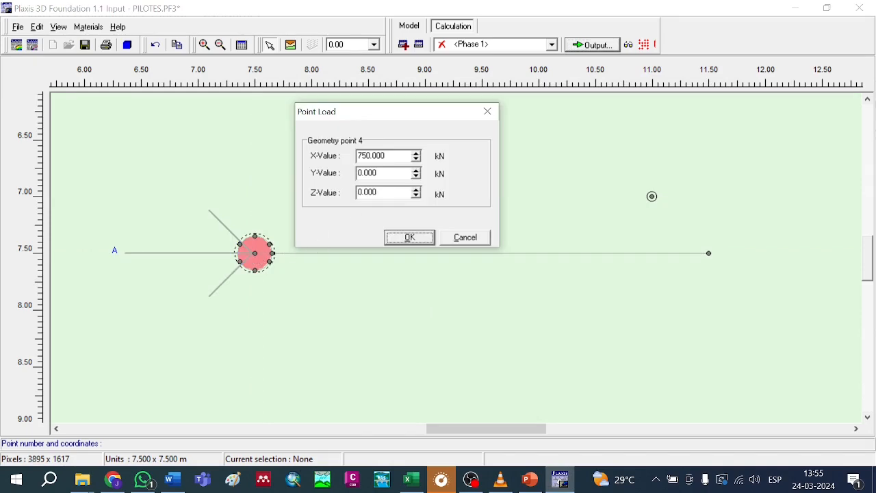
left_click(411, 479)
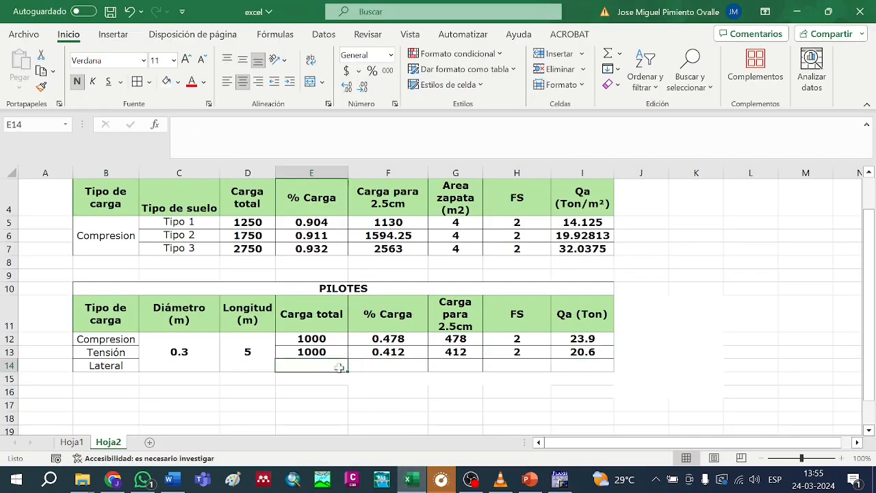
type("750")
key("Return")
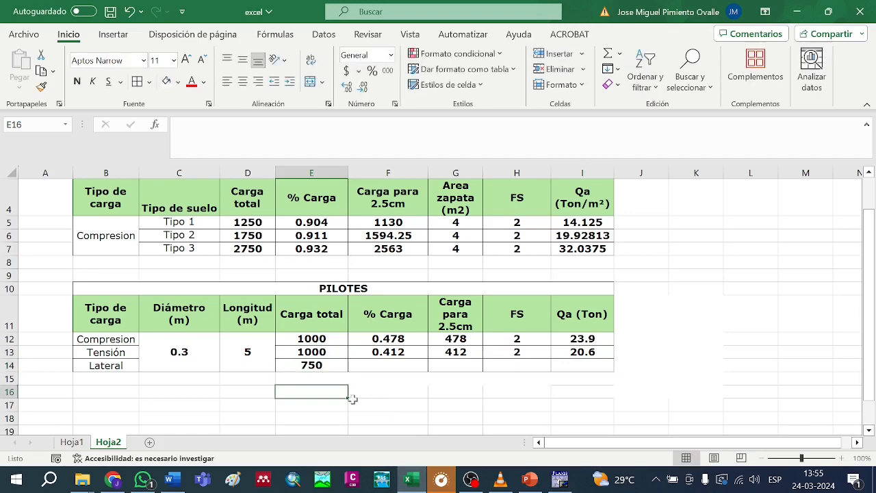
Switch to Plaxis Input, accept the pile's point load values and save the project
left_click(559, 479)
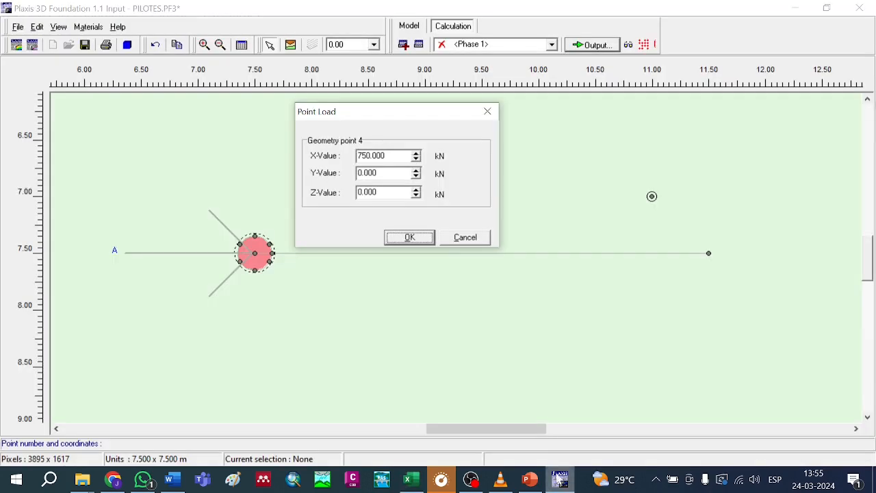
left_click(409, 238)
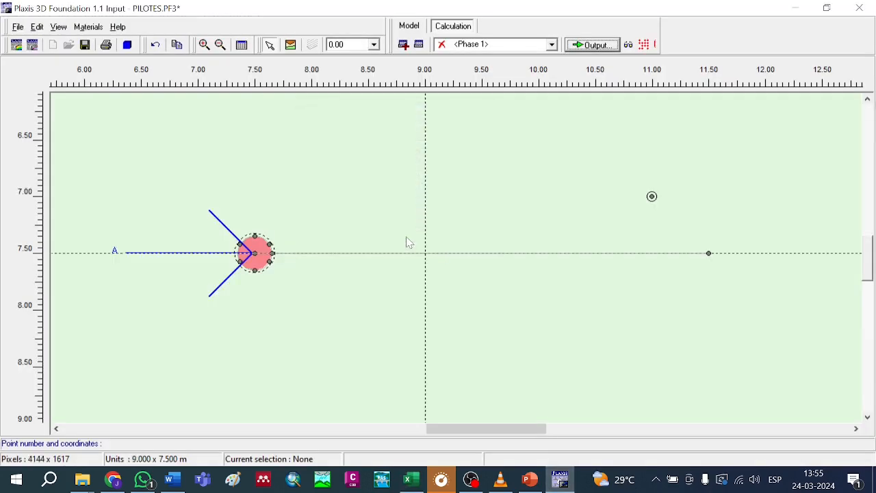
left_click(86, 45)
Switch to Plaxis Curves and create a new chart from the PILOTES project, plotting point A's |U| against Sum-Mstage
left_click(32, 47)
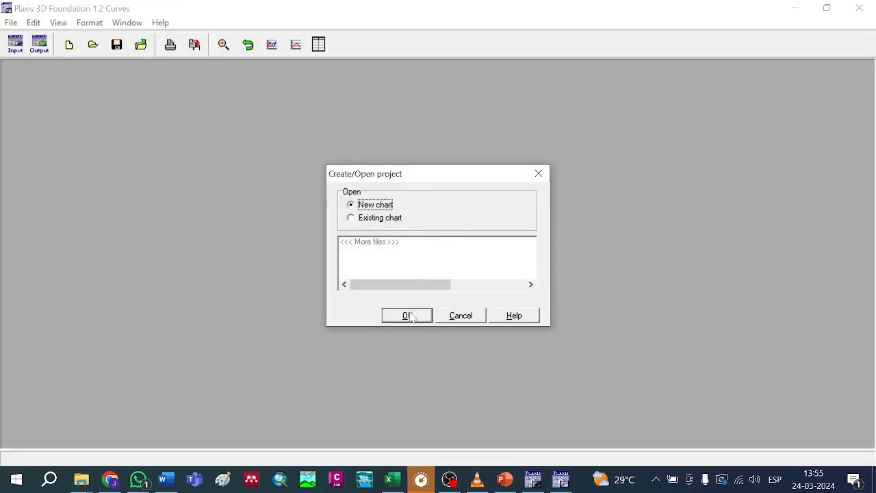
left_click(408, 316)
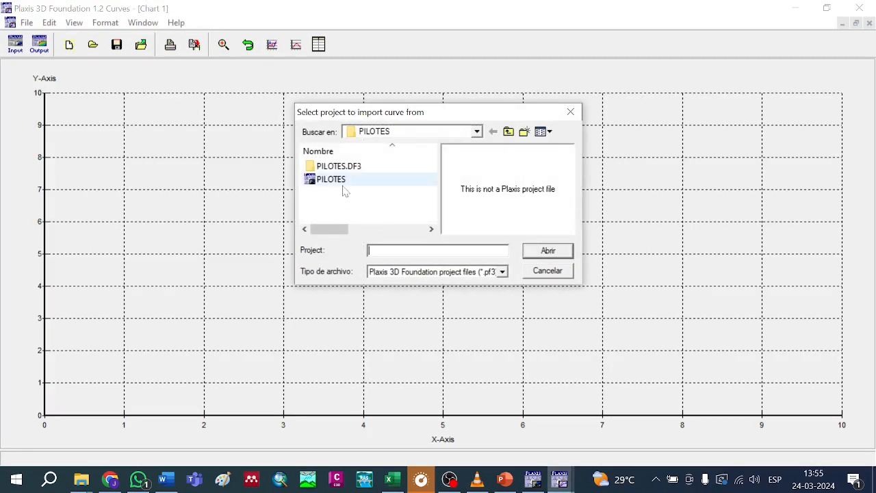
double_click(344, 183)
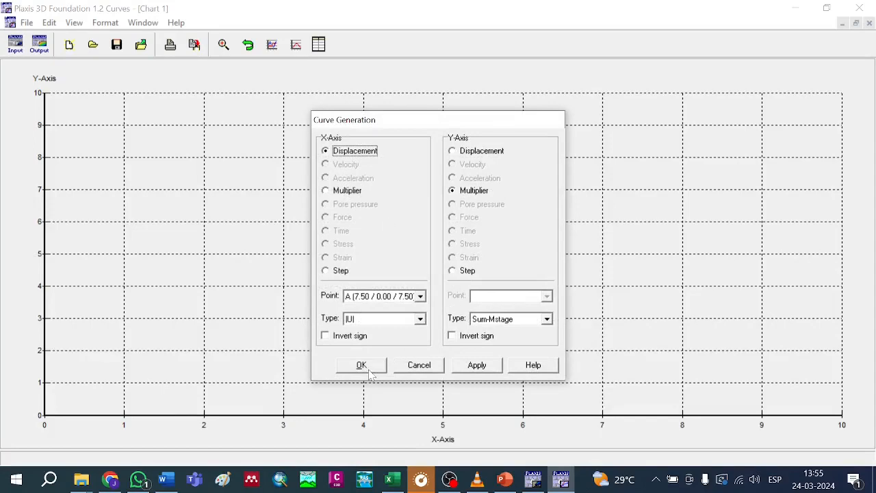
left_click(363, 367)
Scale the chart's X-axis manually with a maximum of 0.03
left_click(272, 44)
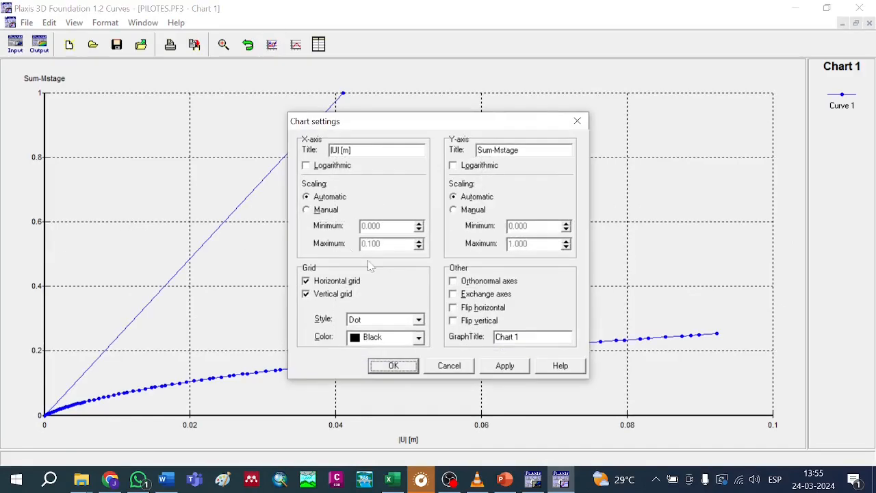
left_click(323, 209)
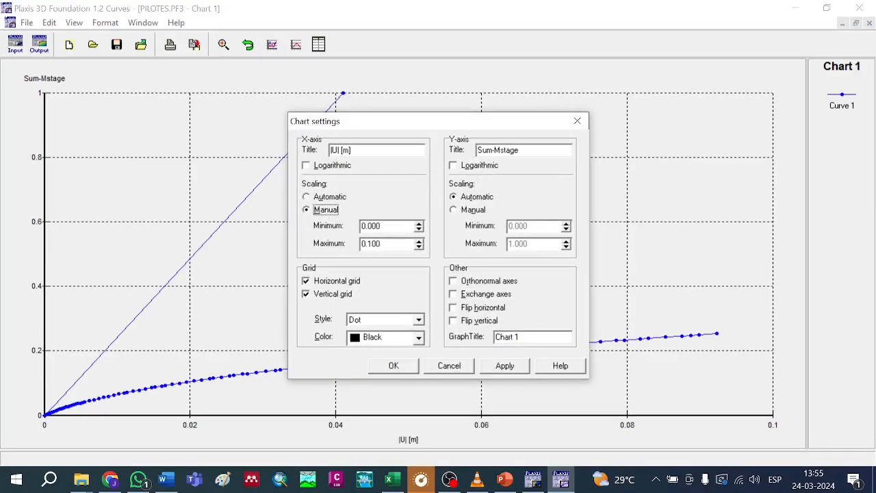
left_click_drag(381, 244, 371, 243)
type("03")
left_click(505, 365)
left_click(394, 369)
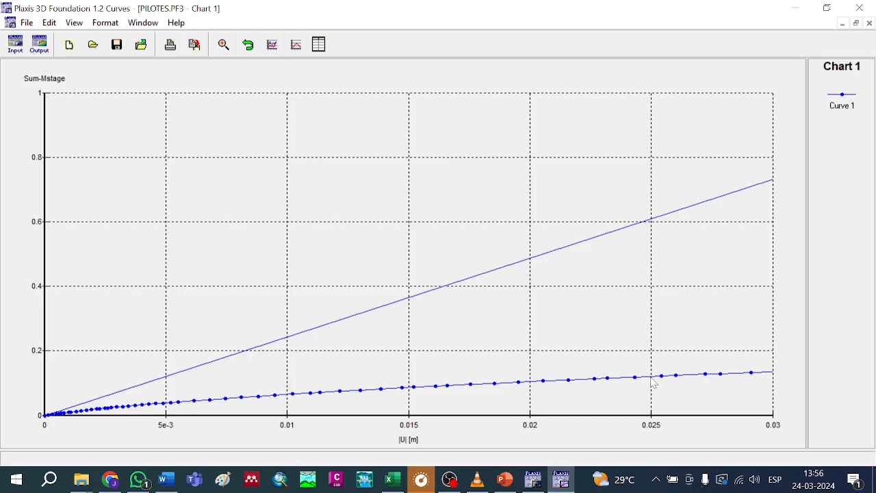
Read the lower curve's multiplier at 0.025 m, switch to Excel and enter 0.119 as the Lateral row's % Carga
mouse_move(654, 384)
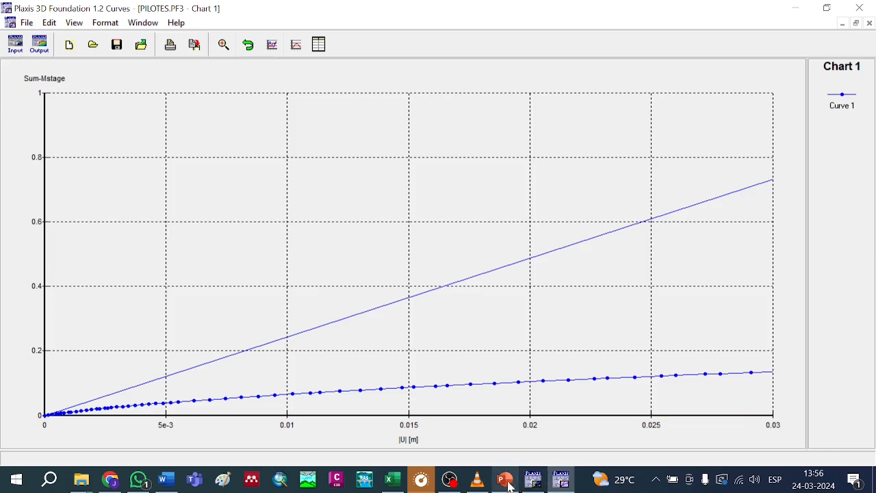
left_click(393, 479)
left_click(351, 363)
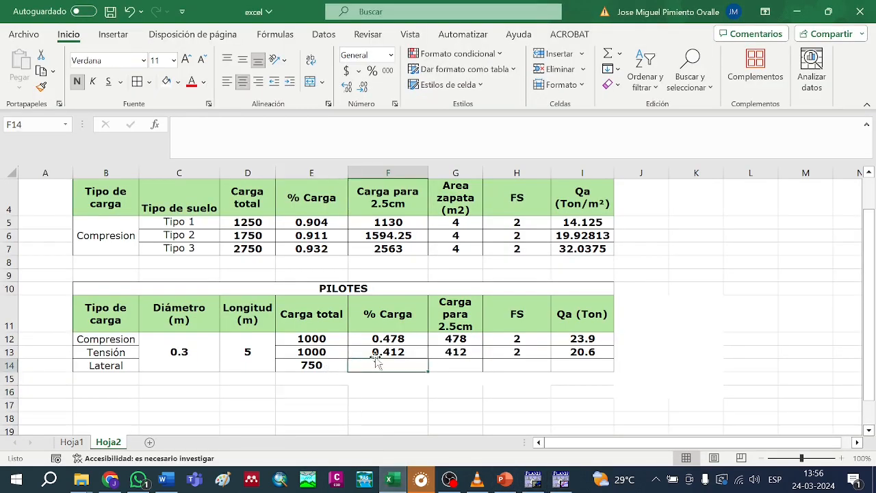
type("0.119")
key("Return")
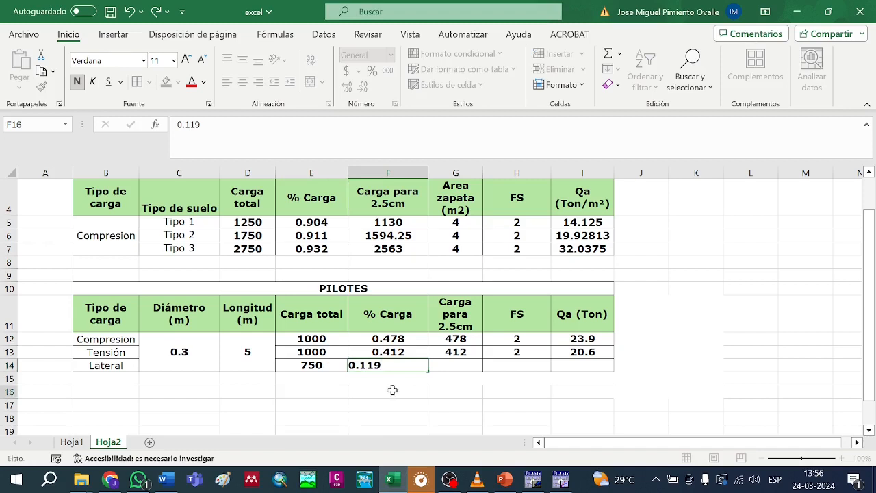
Extend the Tensión row's Carga para 2.5cm formula to the Lateral row of the PILOTES table
left_click(454, 351)
left_click_drag(482, 358, 482, 366)
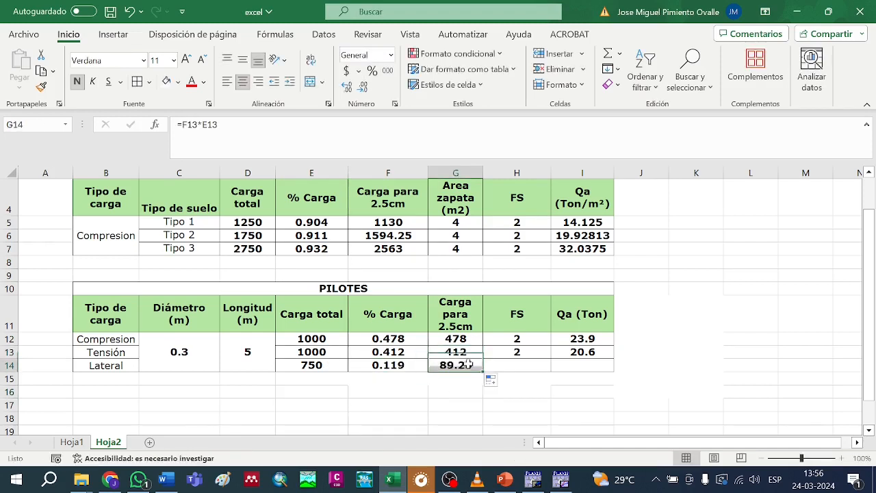
key("F2")
key("Return")
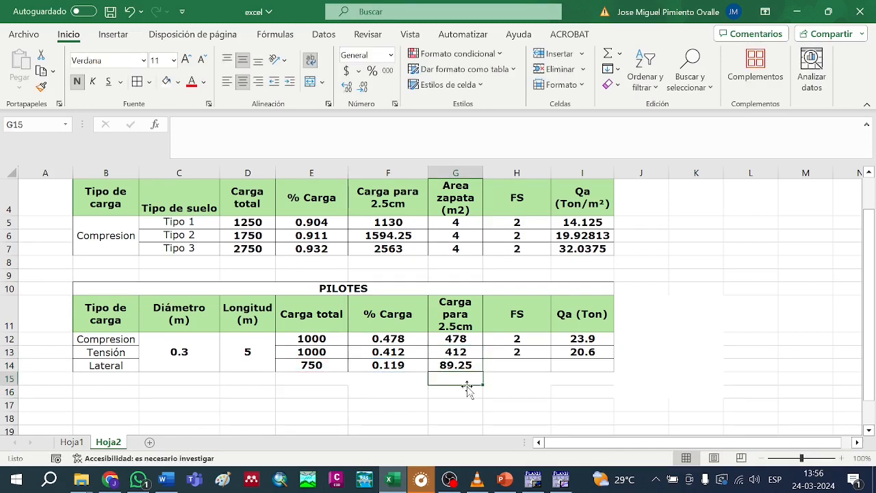
Set the FS of the Lateral row to 2
left_click(531, 354)
left_click(527, 365)
type("2")
left_click(564, 409)
Copy the Tensión row's Qa (Ton) formula into the Lateral row
left_click(598, 347)
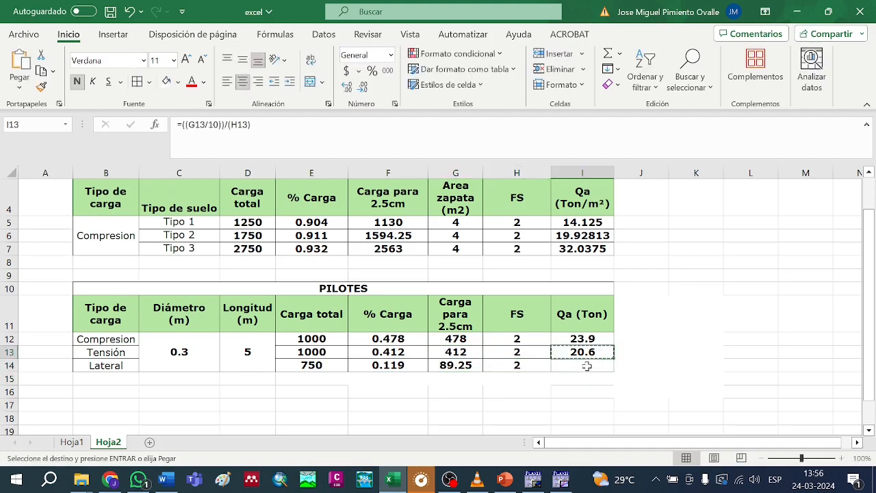
left_click_drag(614, 358, 590, 366)
key("F2")
key("Return")
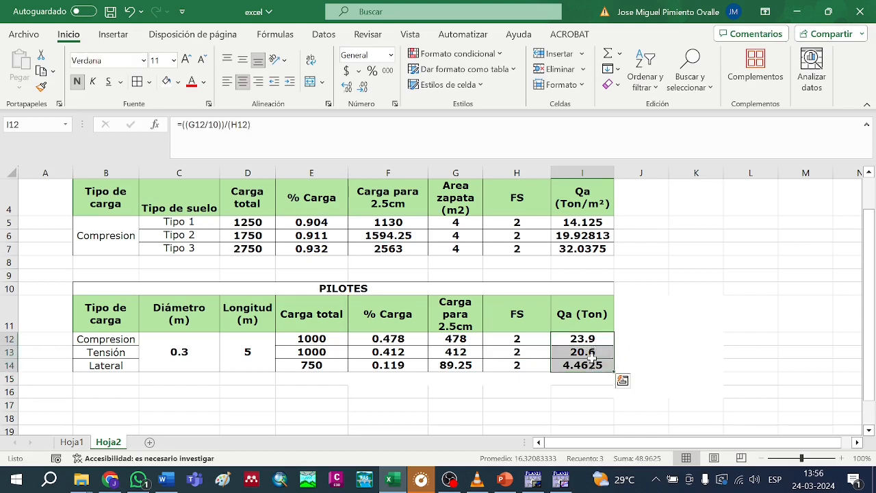
left_click(572, 388)
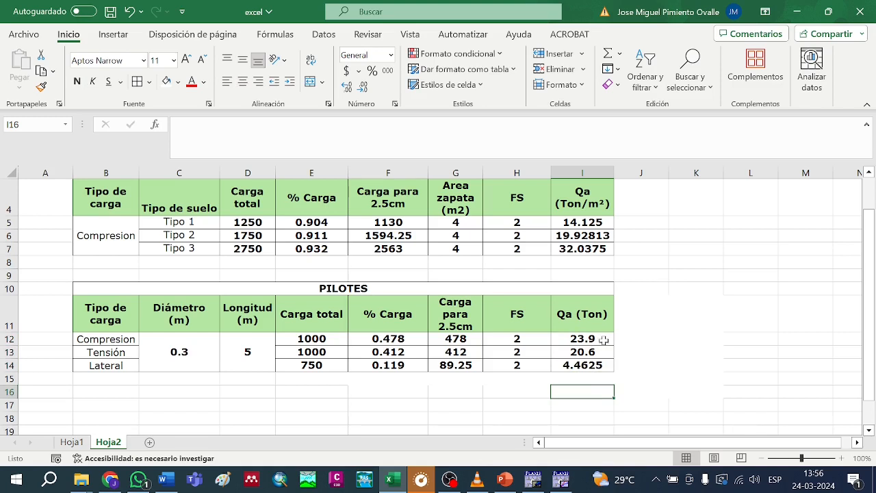
Review the Qa (Ton) values of the Compresion, Tensión and Lateral rows in the PILOTES table
left_click(106, 341)
left_click(588, 338)
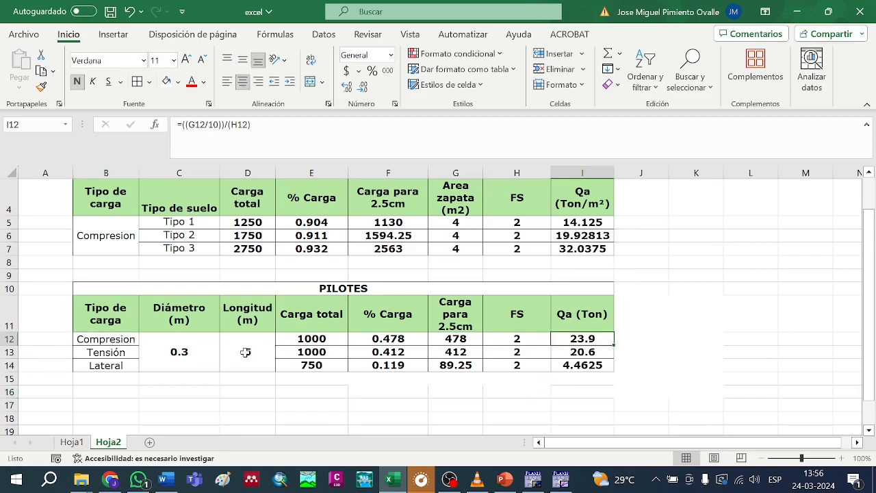
left_click(102, 353)
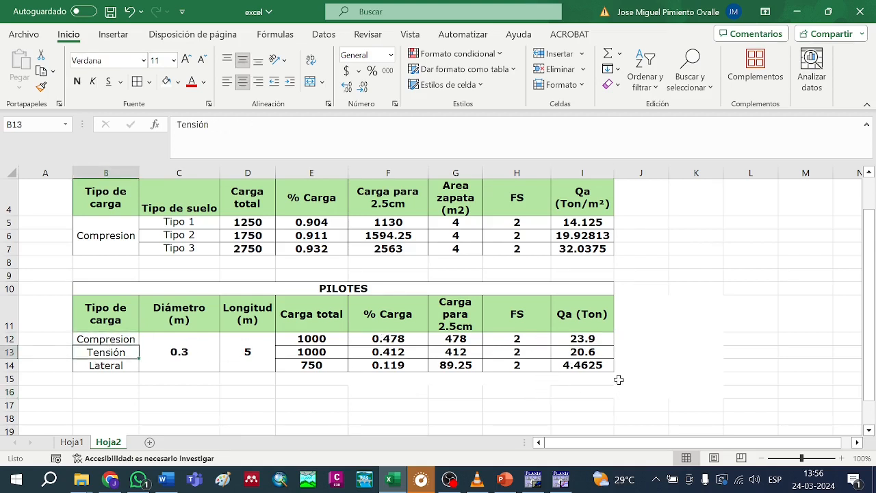
left_click(592, 353)
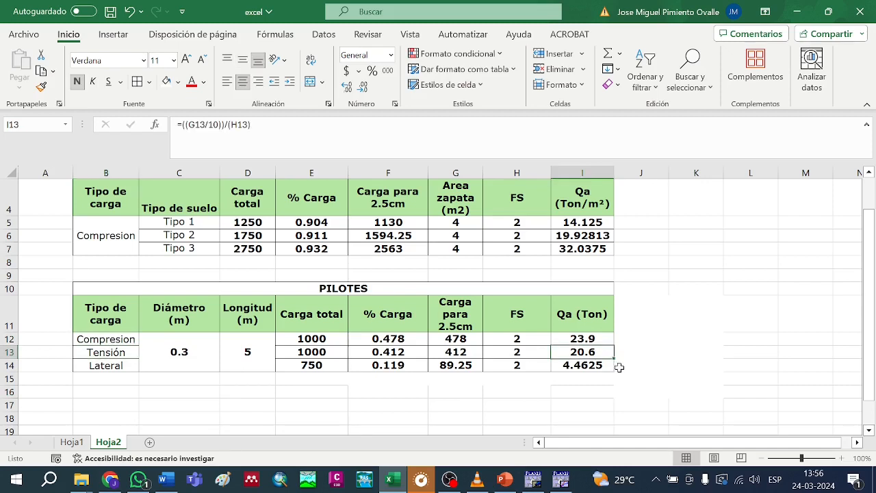
left_click(115, 366)
left_click(593, 371)
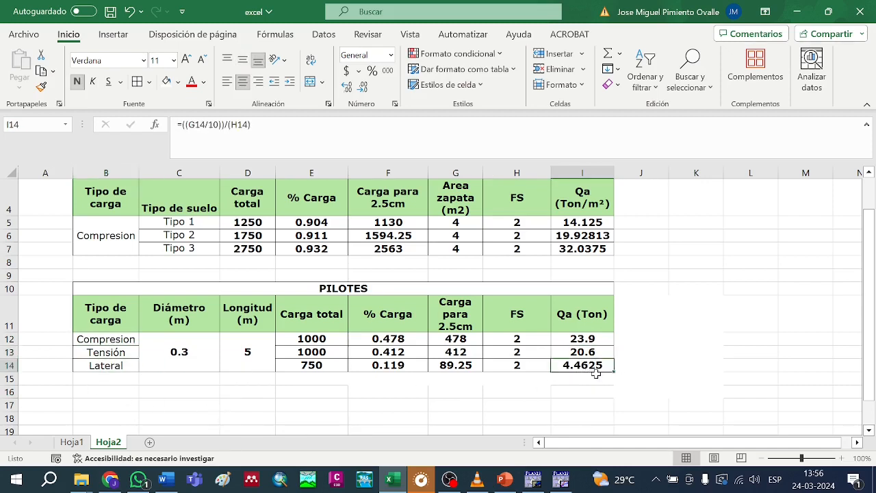